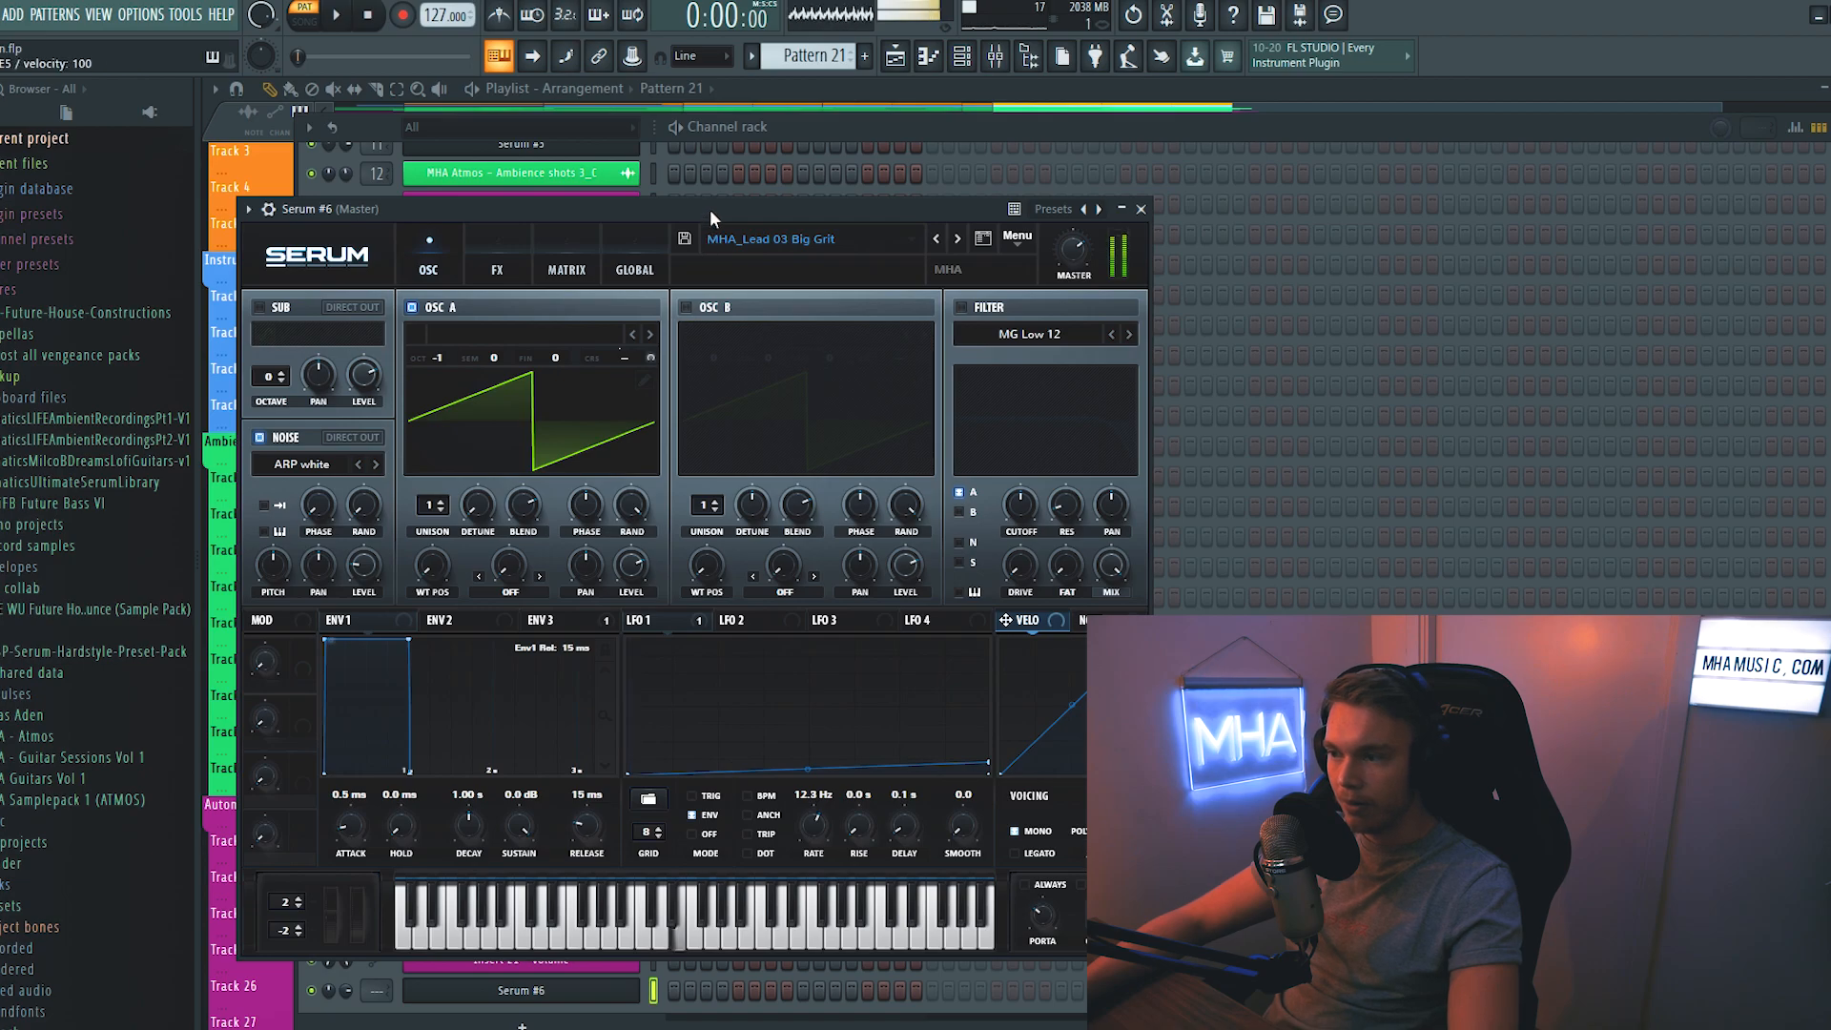
- Check the effects rack of the MHA_Lead 03 Big Grit preset in Serum #6 and open that channel's piano roll
click(528, 263)
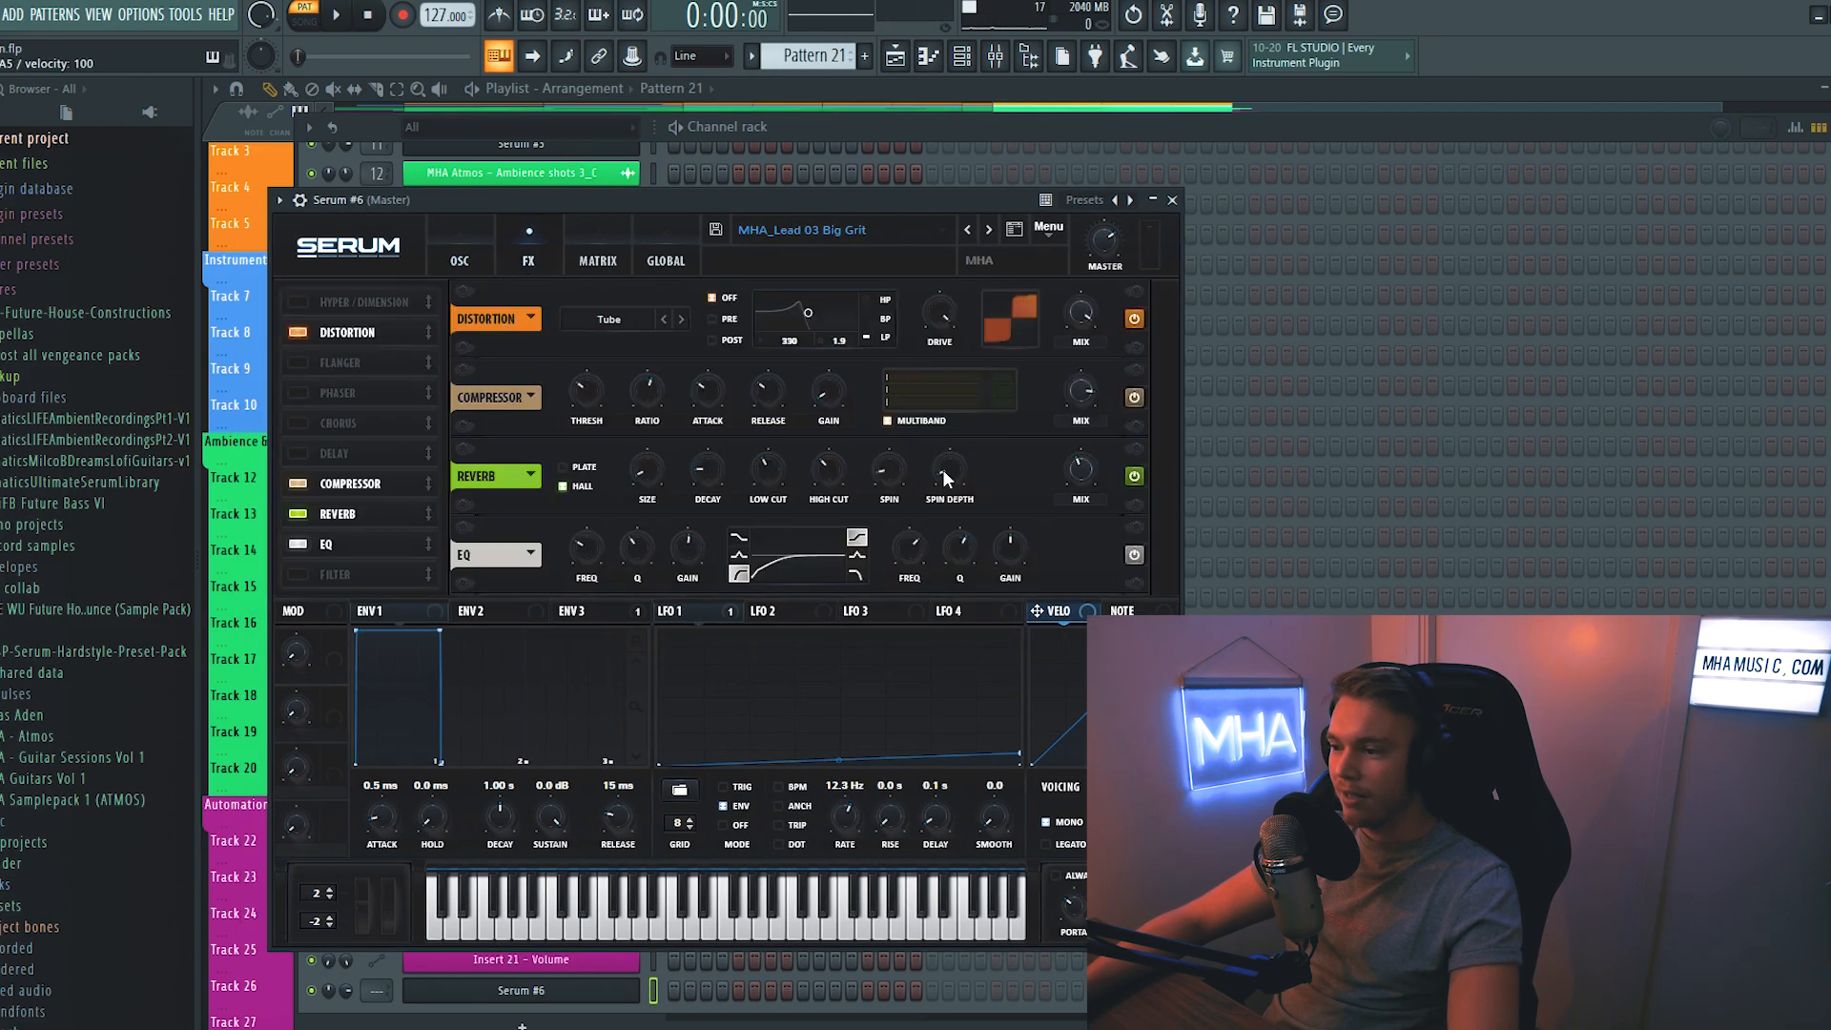
click(629, 990)
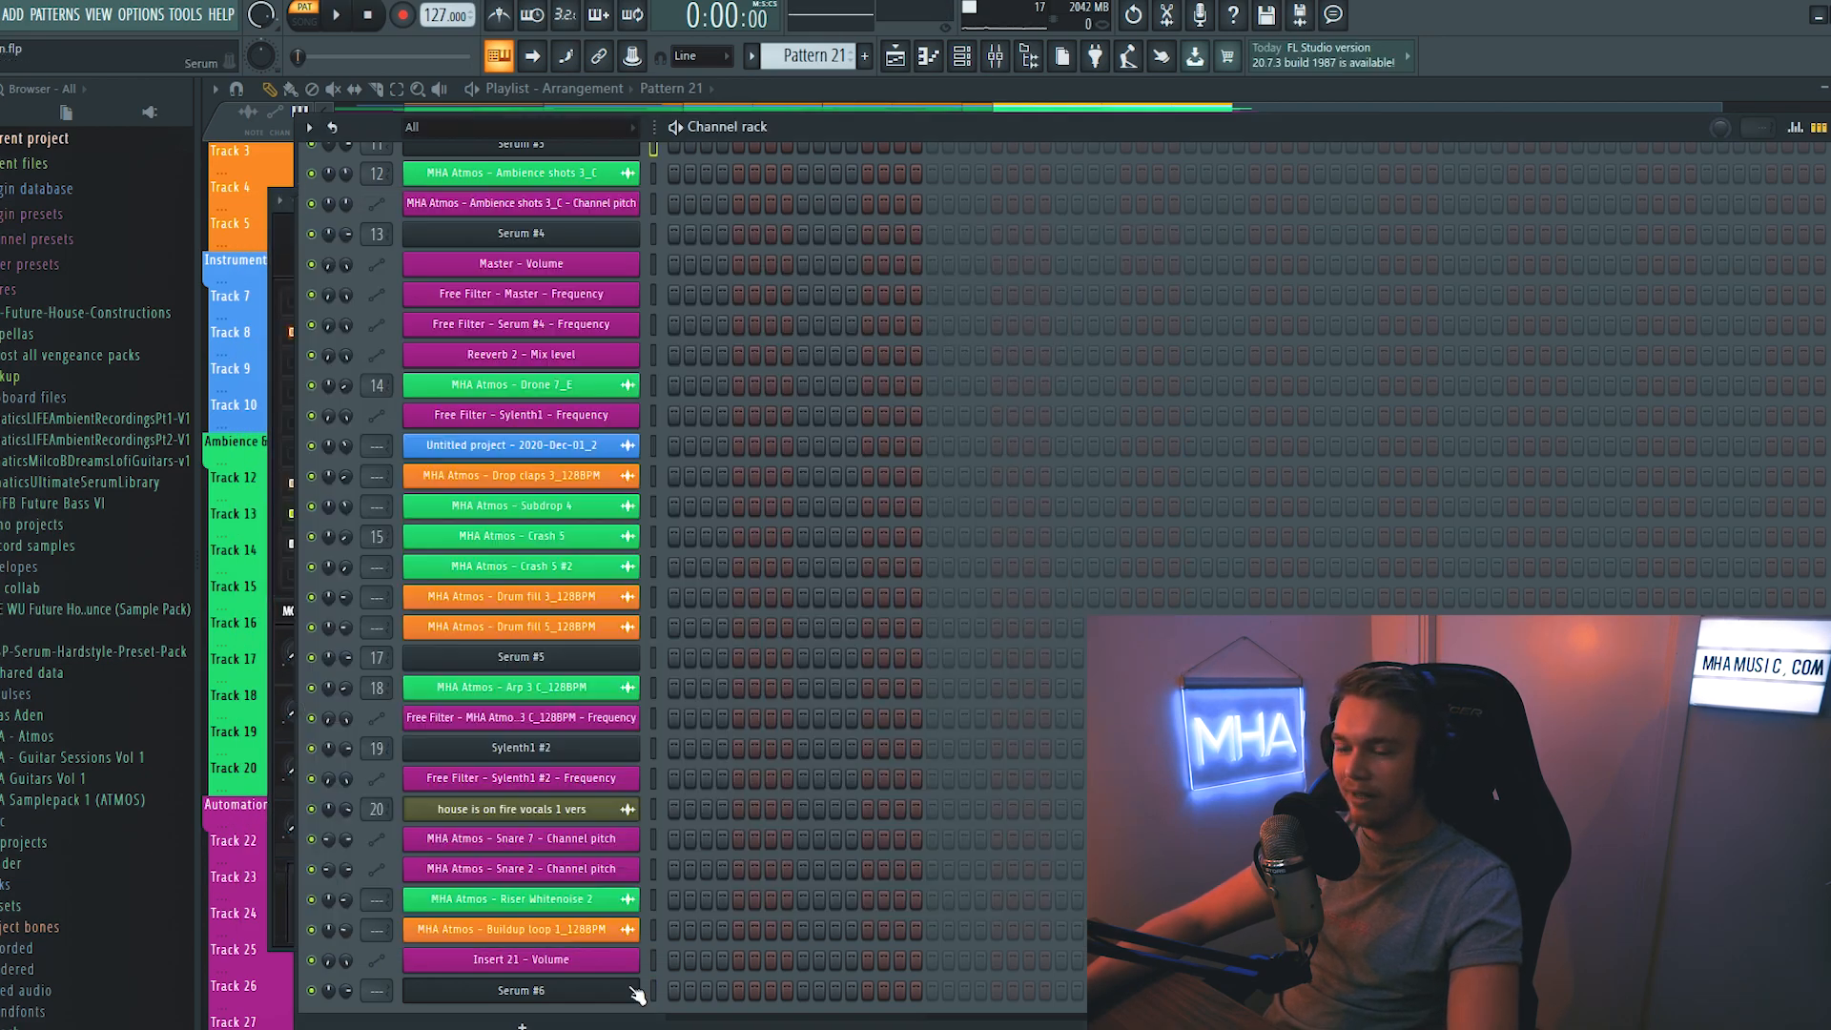
right_click(616, 989)
click(771, 754)
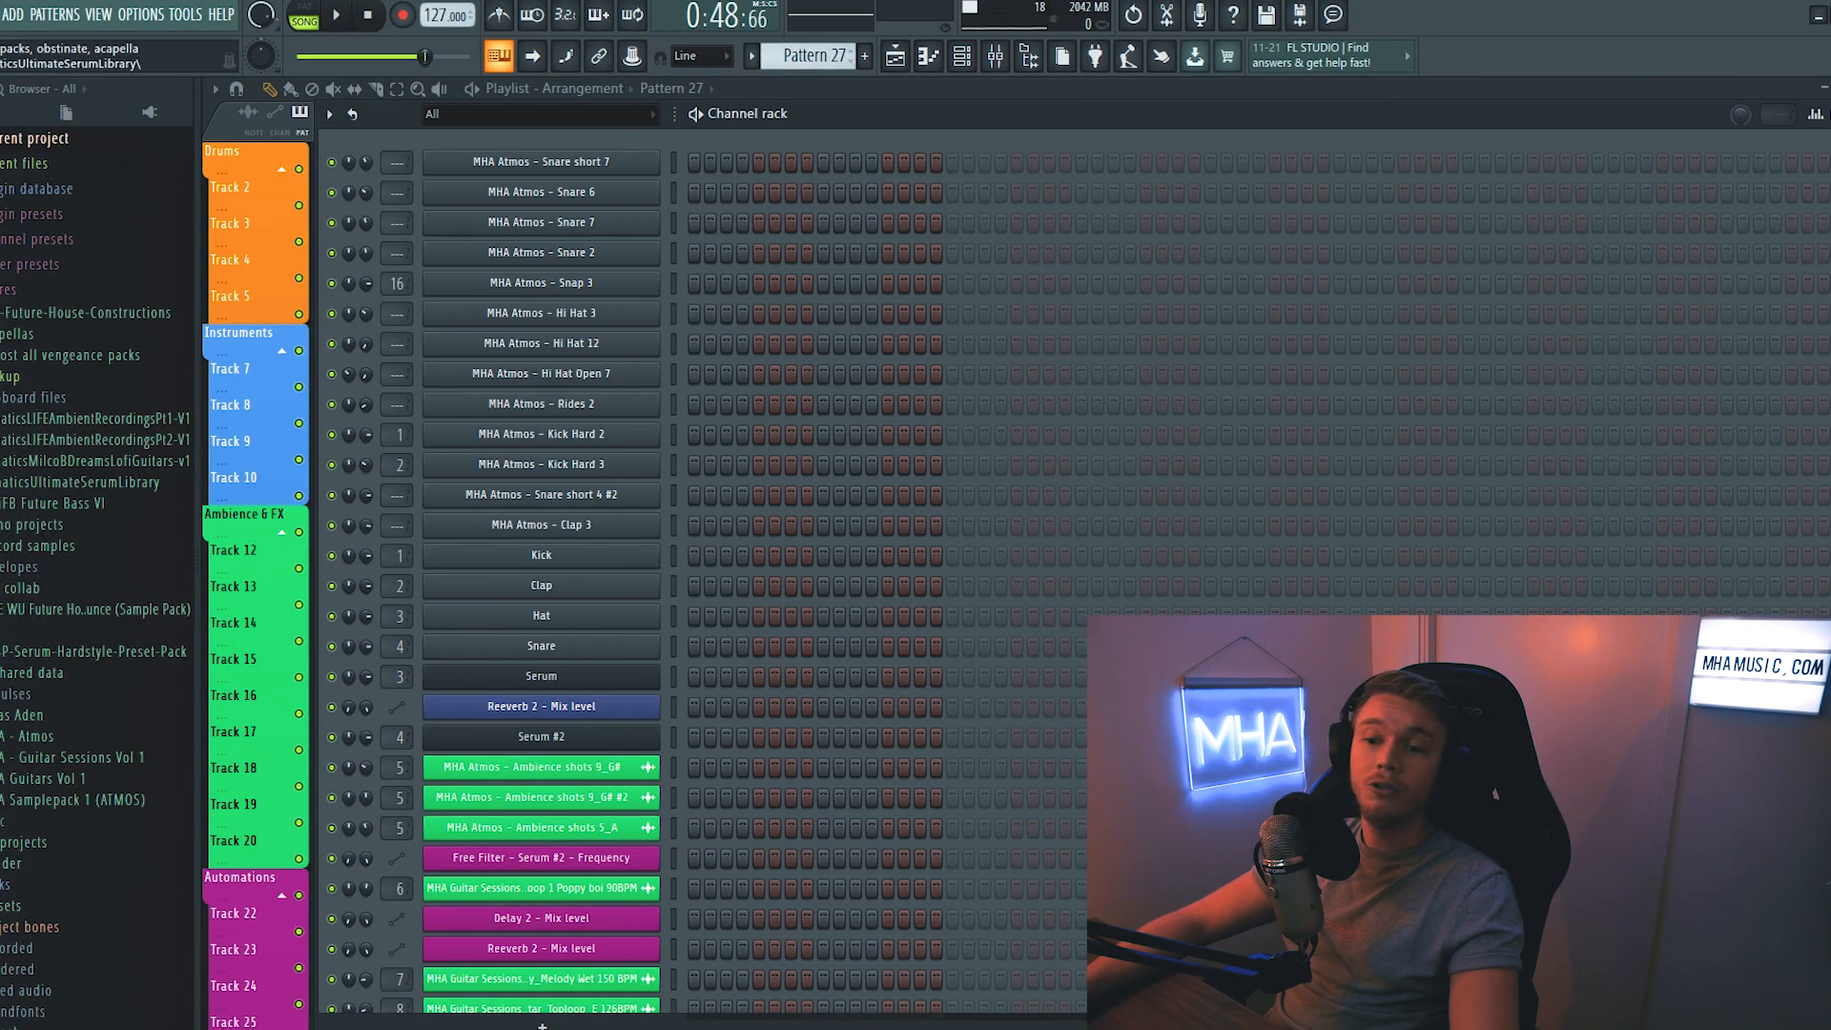
- Open the Kicks folder inside MHA Atmos - Drums among the browser's sample packs
scroll(119, 592, down, 4)
click(38, 566)
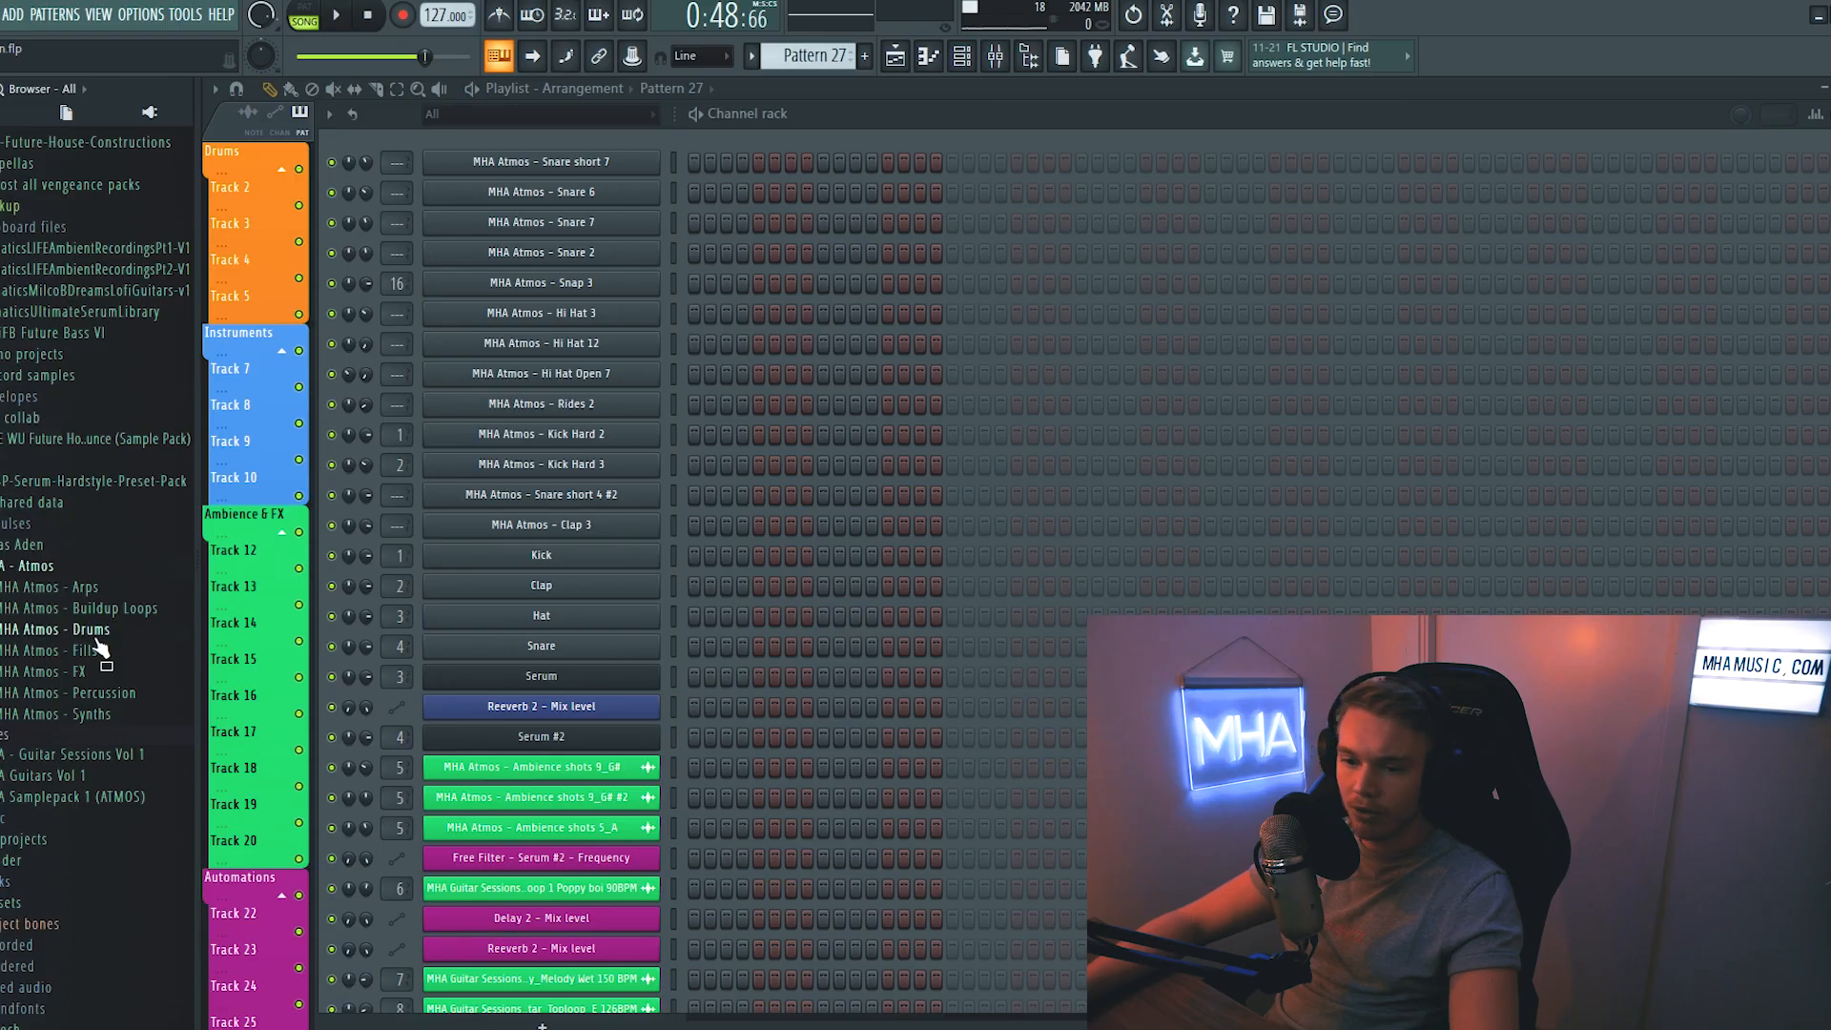
click(95, 633)
click(70, 699)
scroll(68, 620, down, 2)
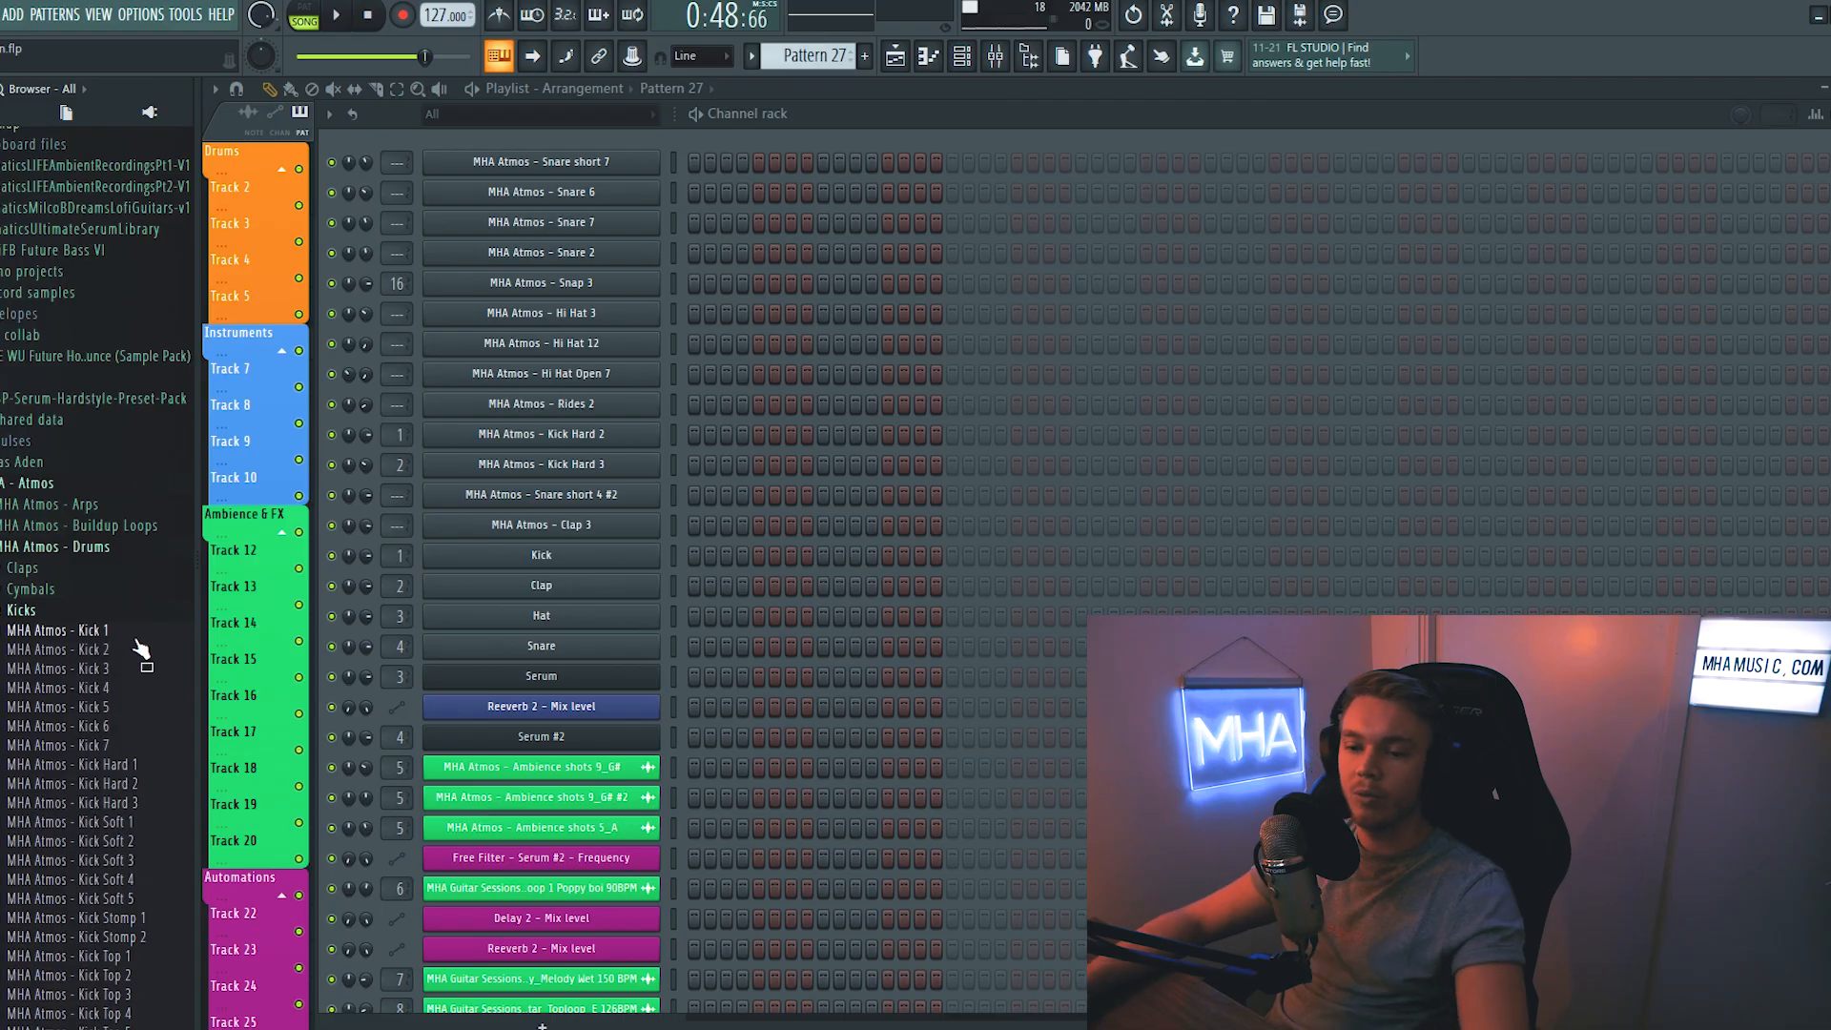
- Route the MHA Atmos - Kick Hard 1 channel to mixer track 23 and load Fruity Fast Dist in its first effect slot
right_click(855, 298)
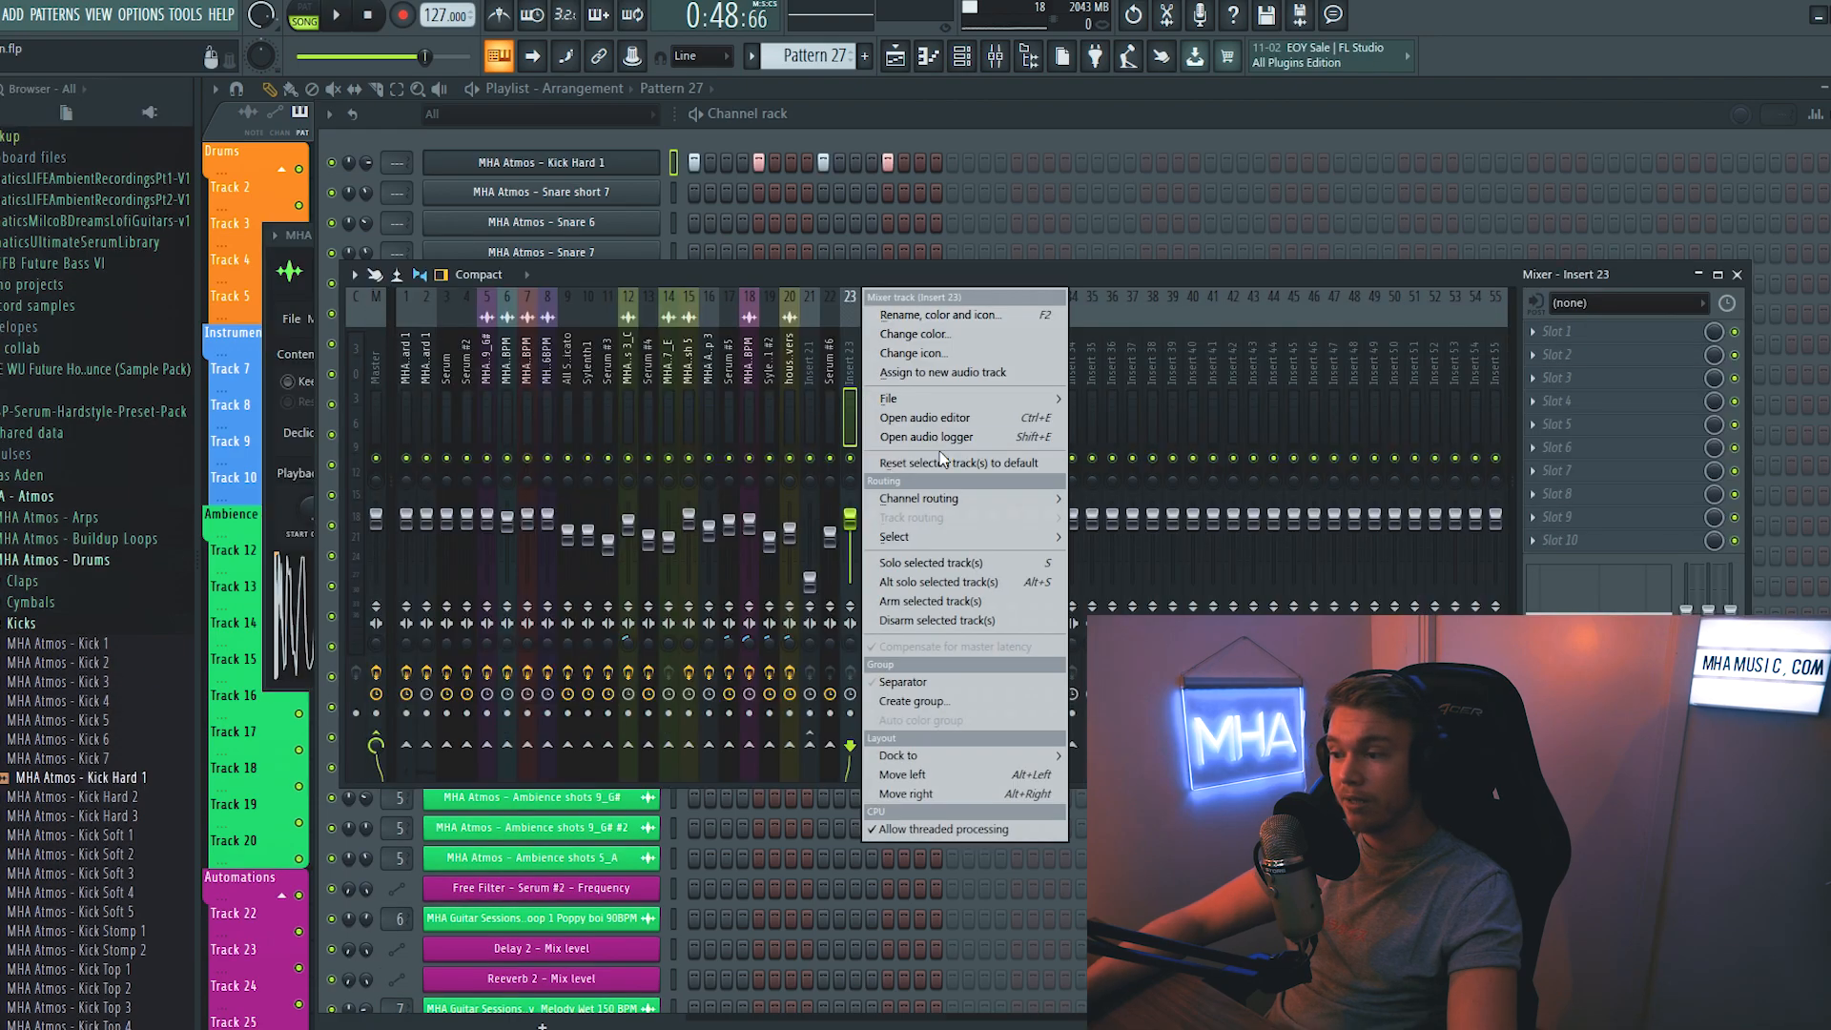
mouse_move(963, 499)
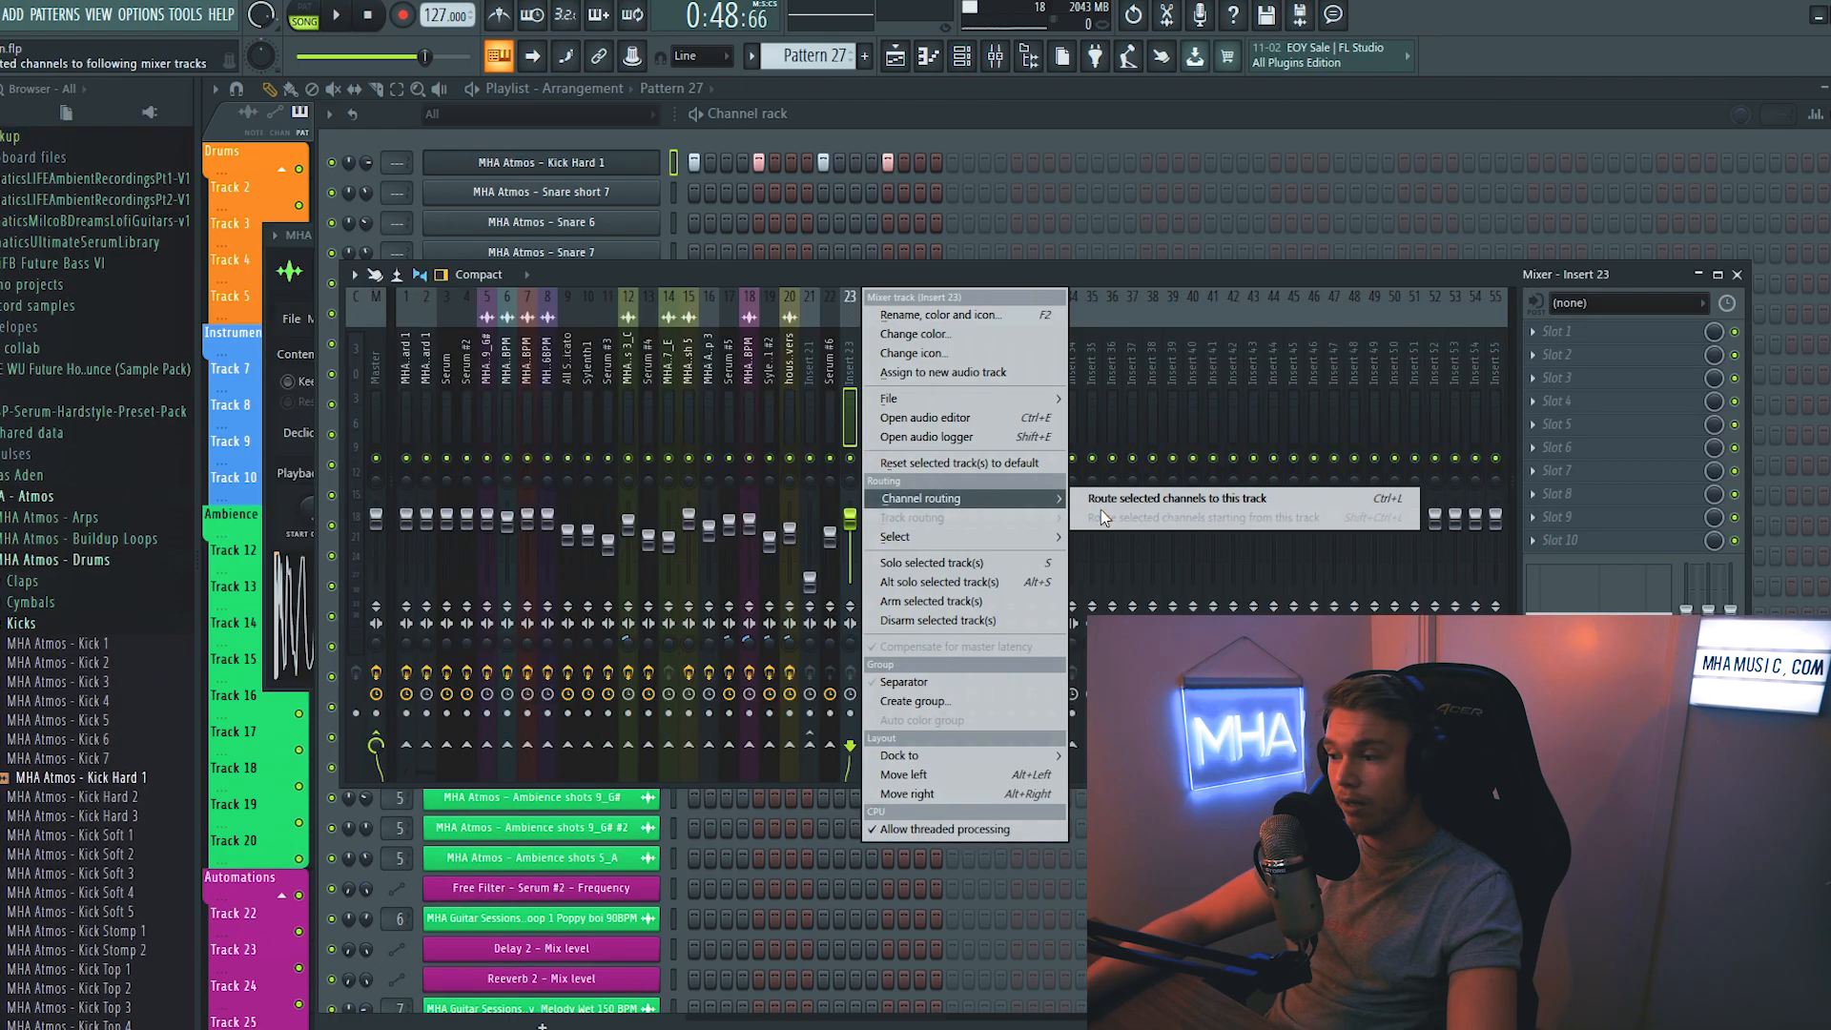
click(1102, 502)
click(1580, 346)
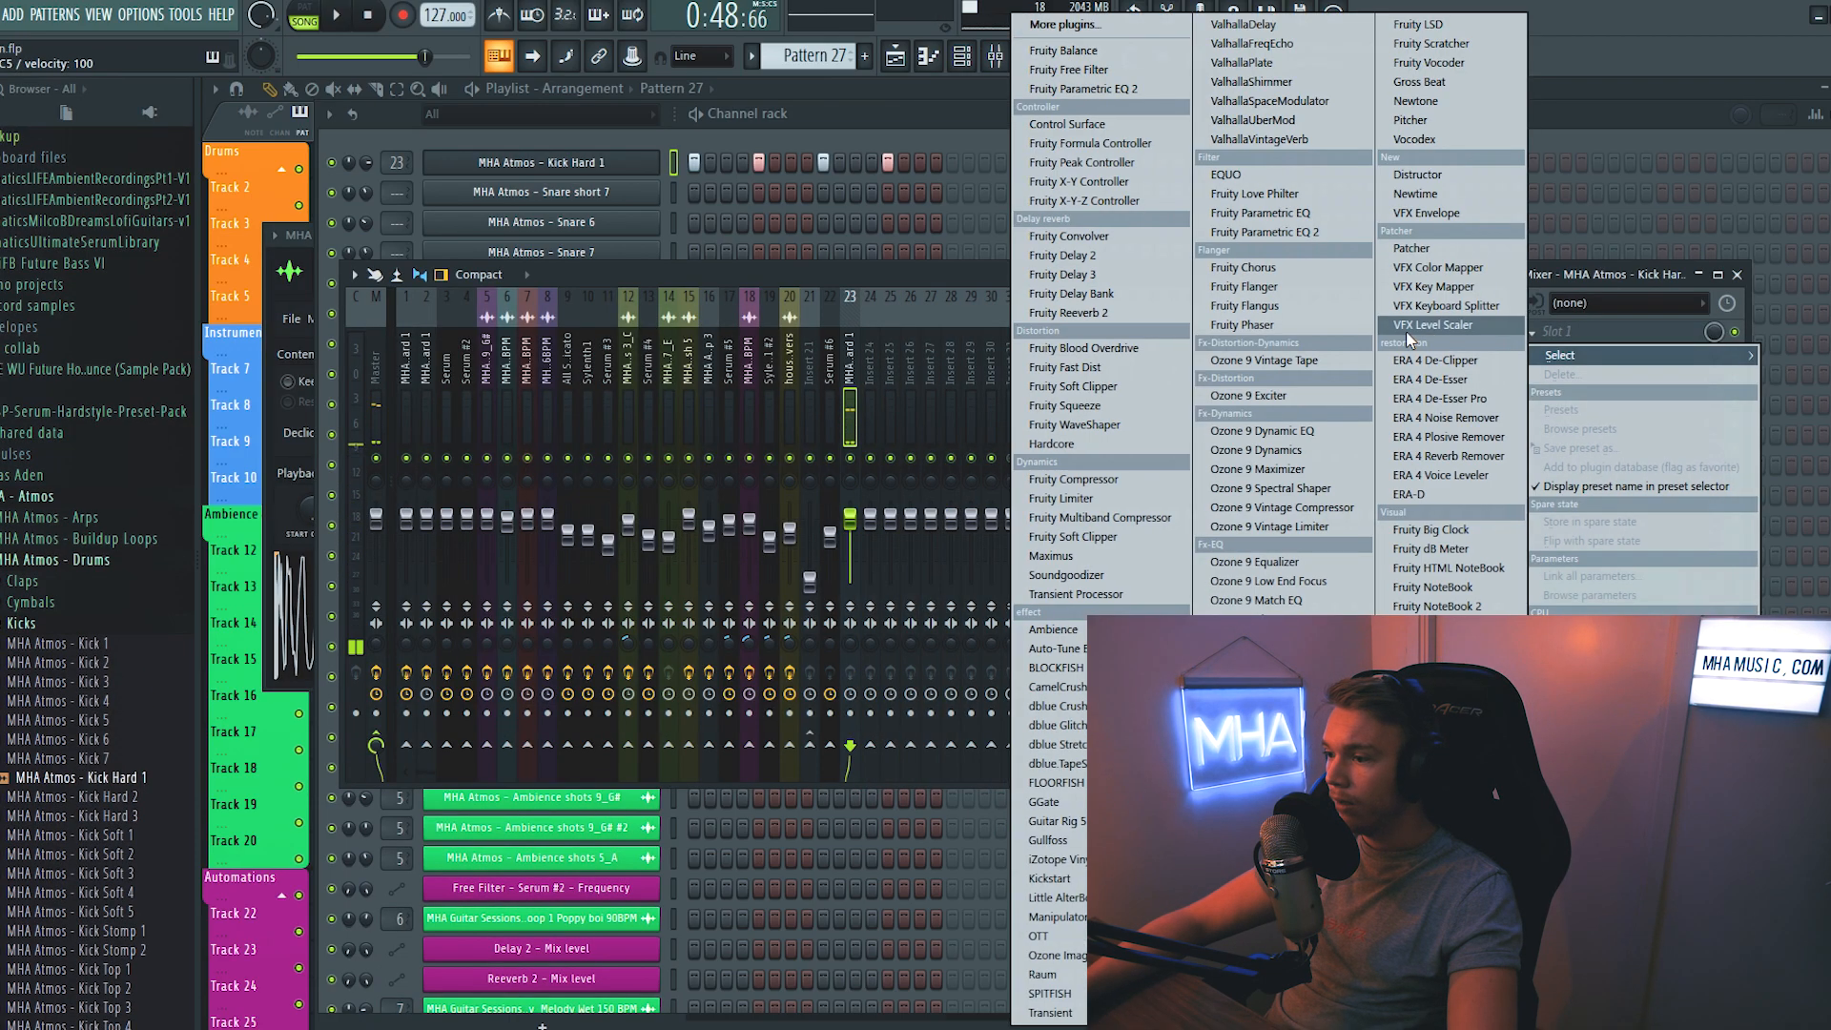
click(1078, 367)
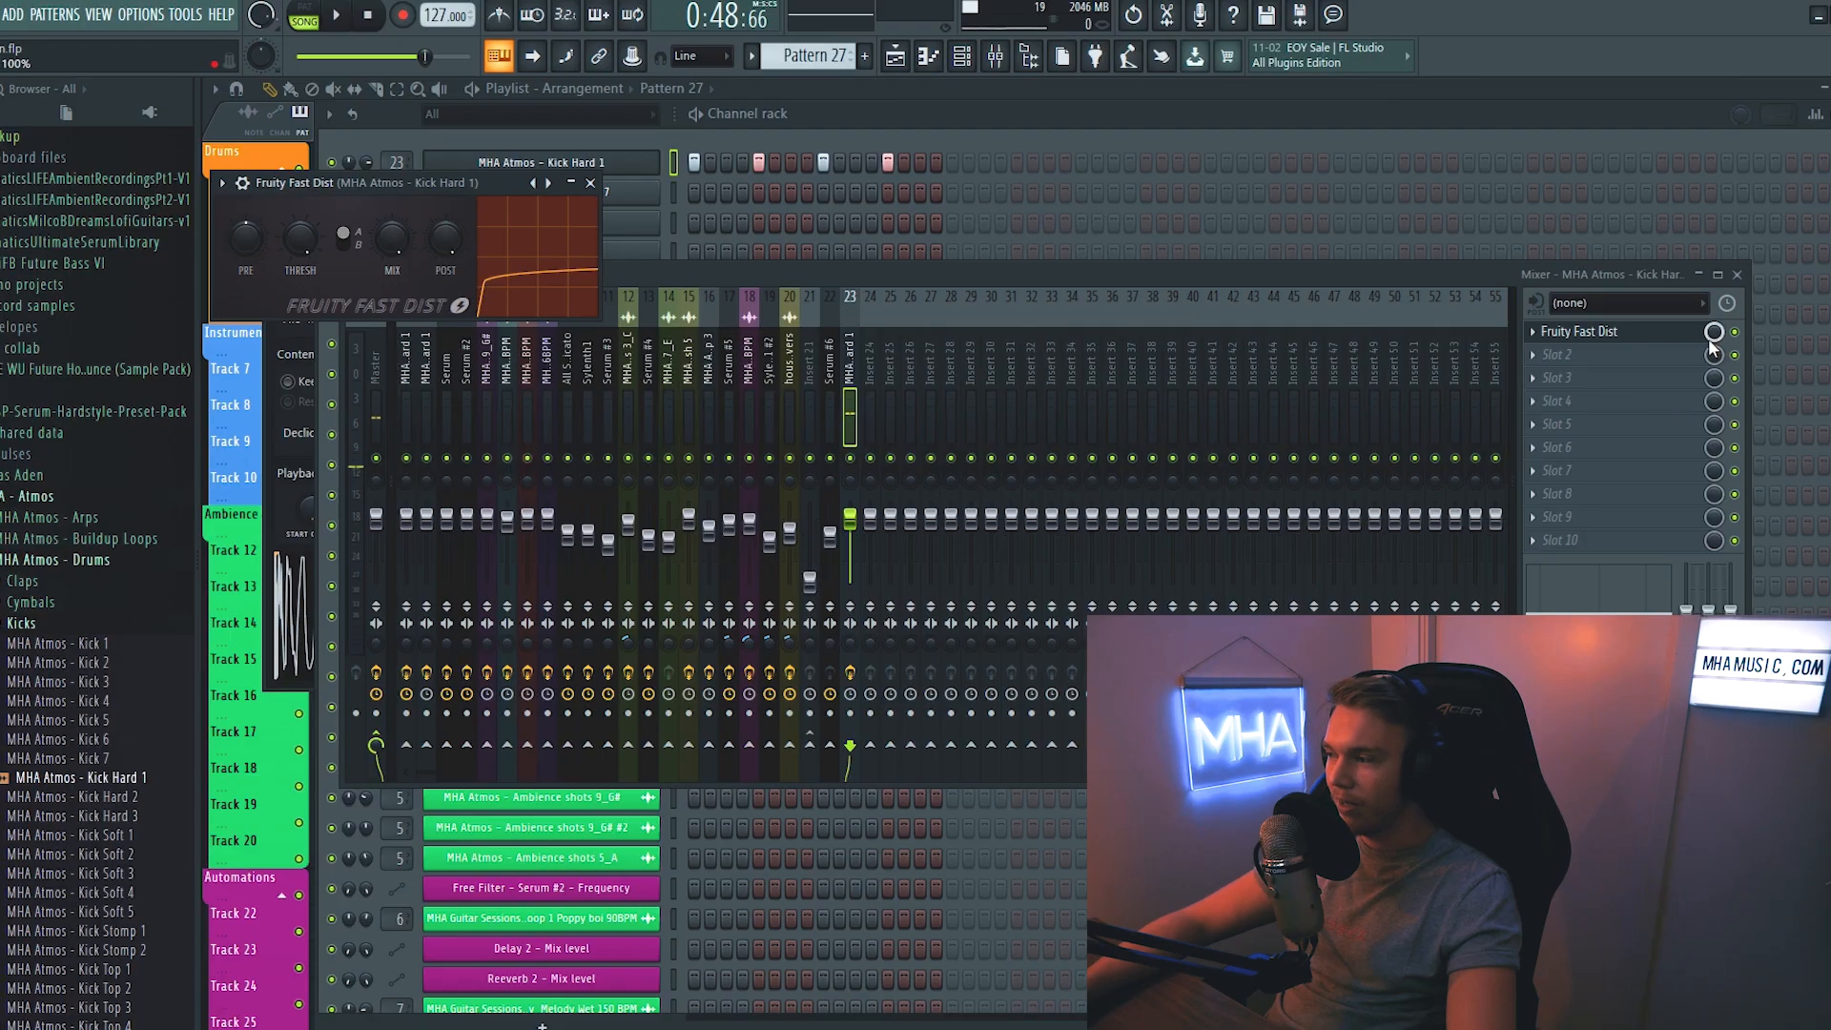
click(1718, 343)
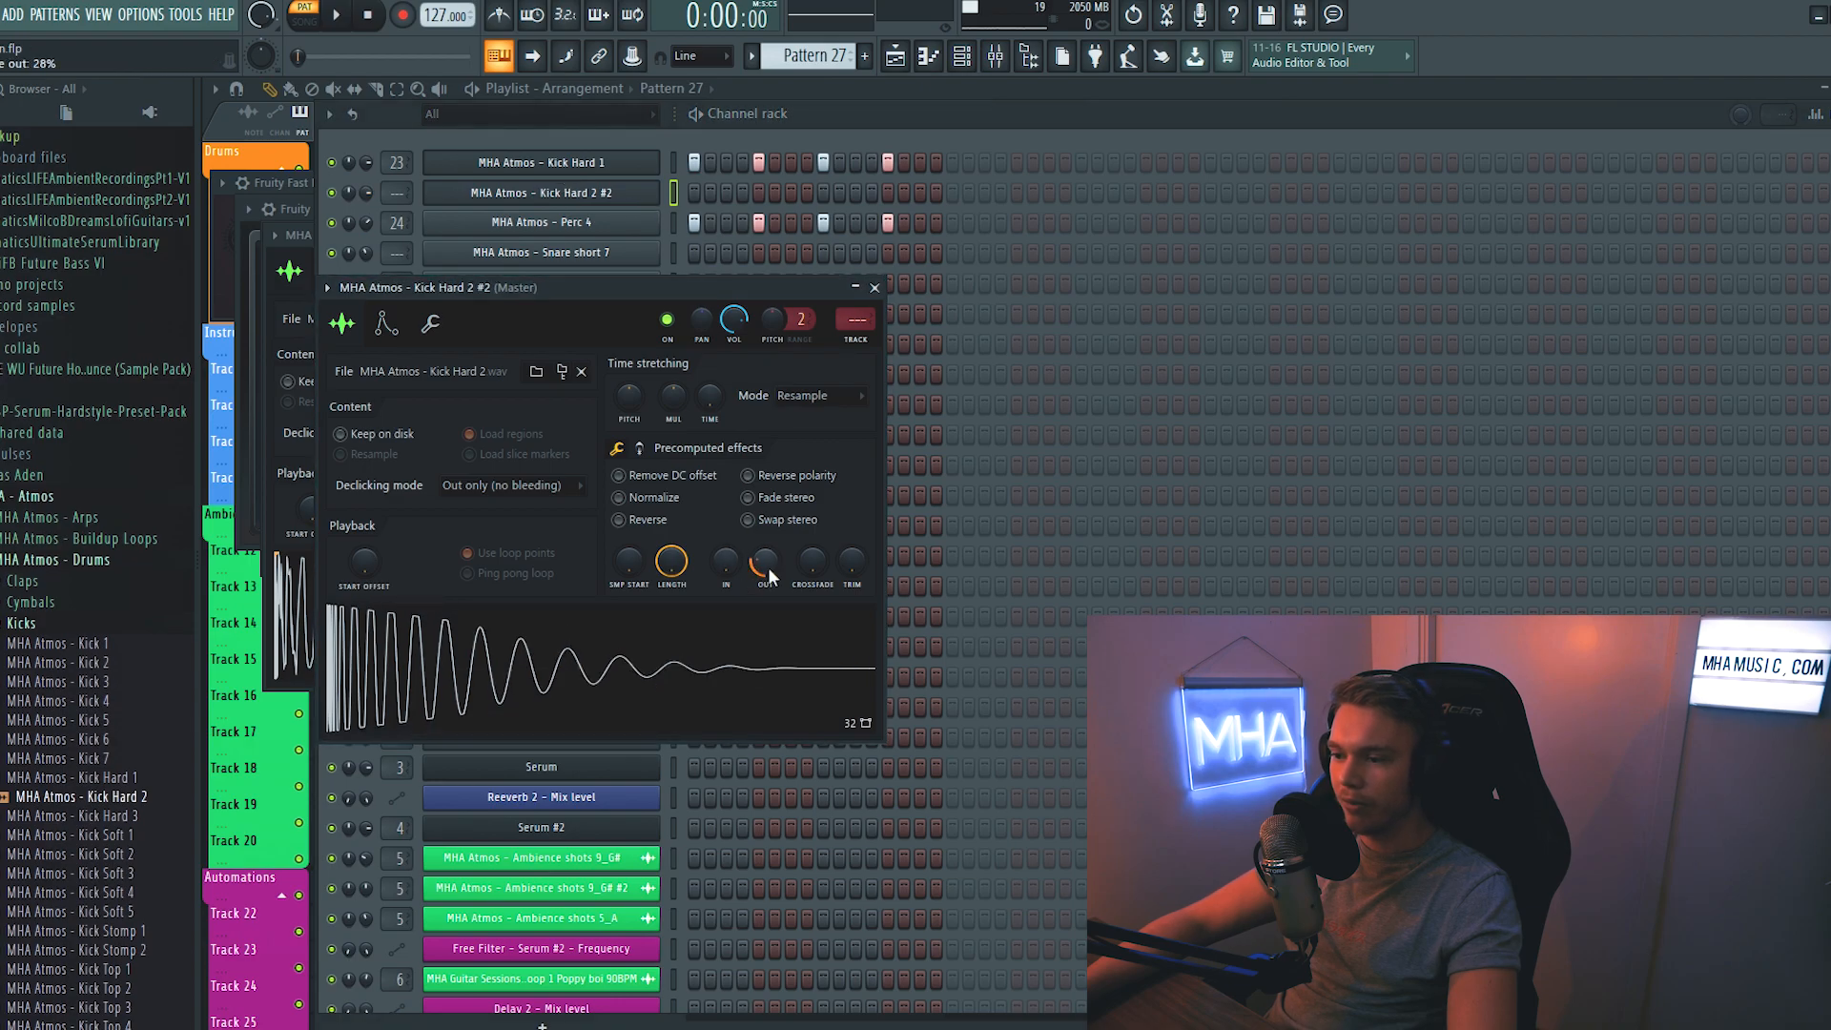
- Route the MHA Atmos - Kick Hard 2 #2 channel to mixer track 23 and delete the Kick Hard 1 channel
drag(397, 194, 397, 183)
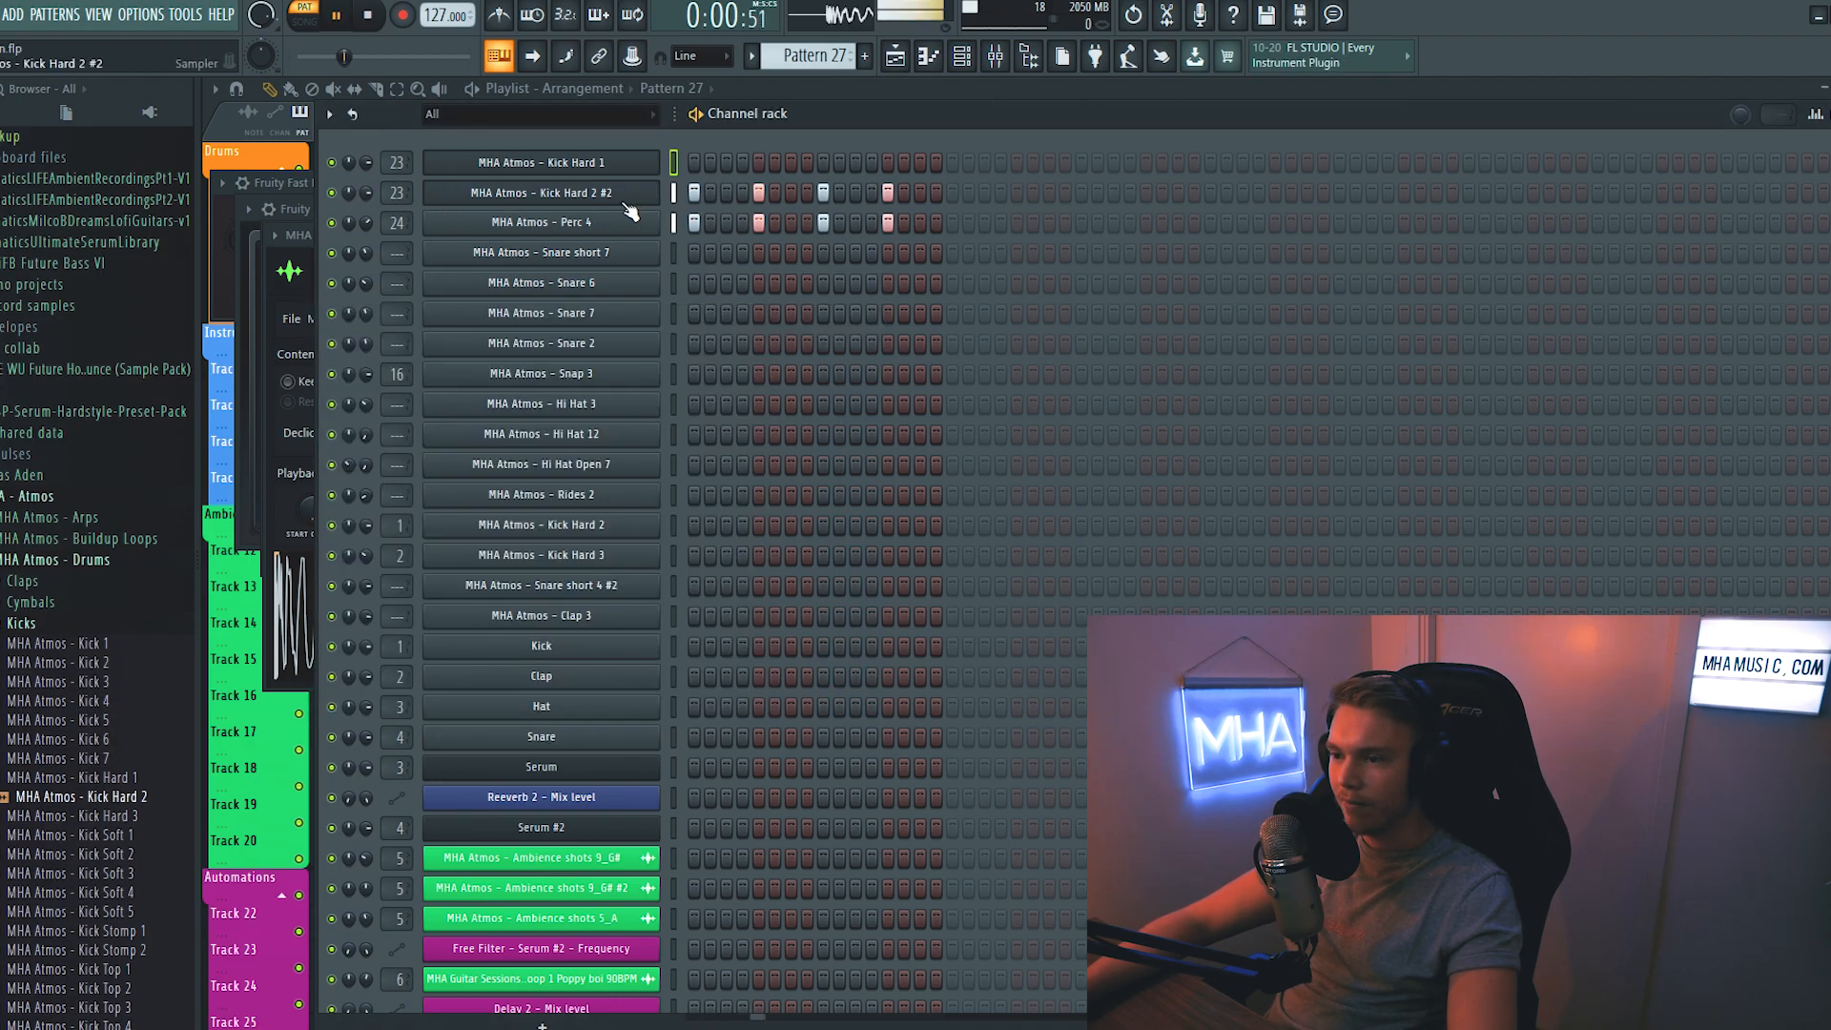
click(626, 202)
click(658, 198)
click(658, 162)
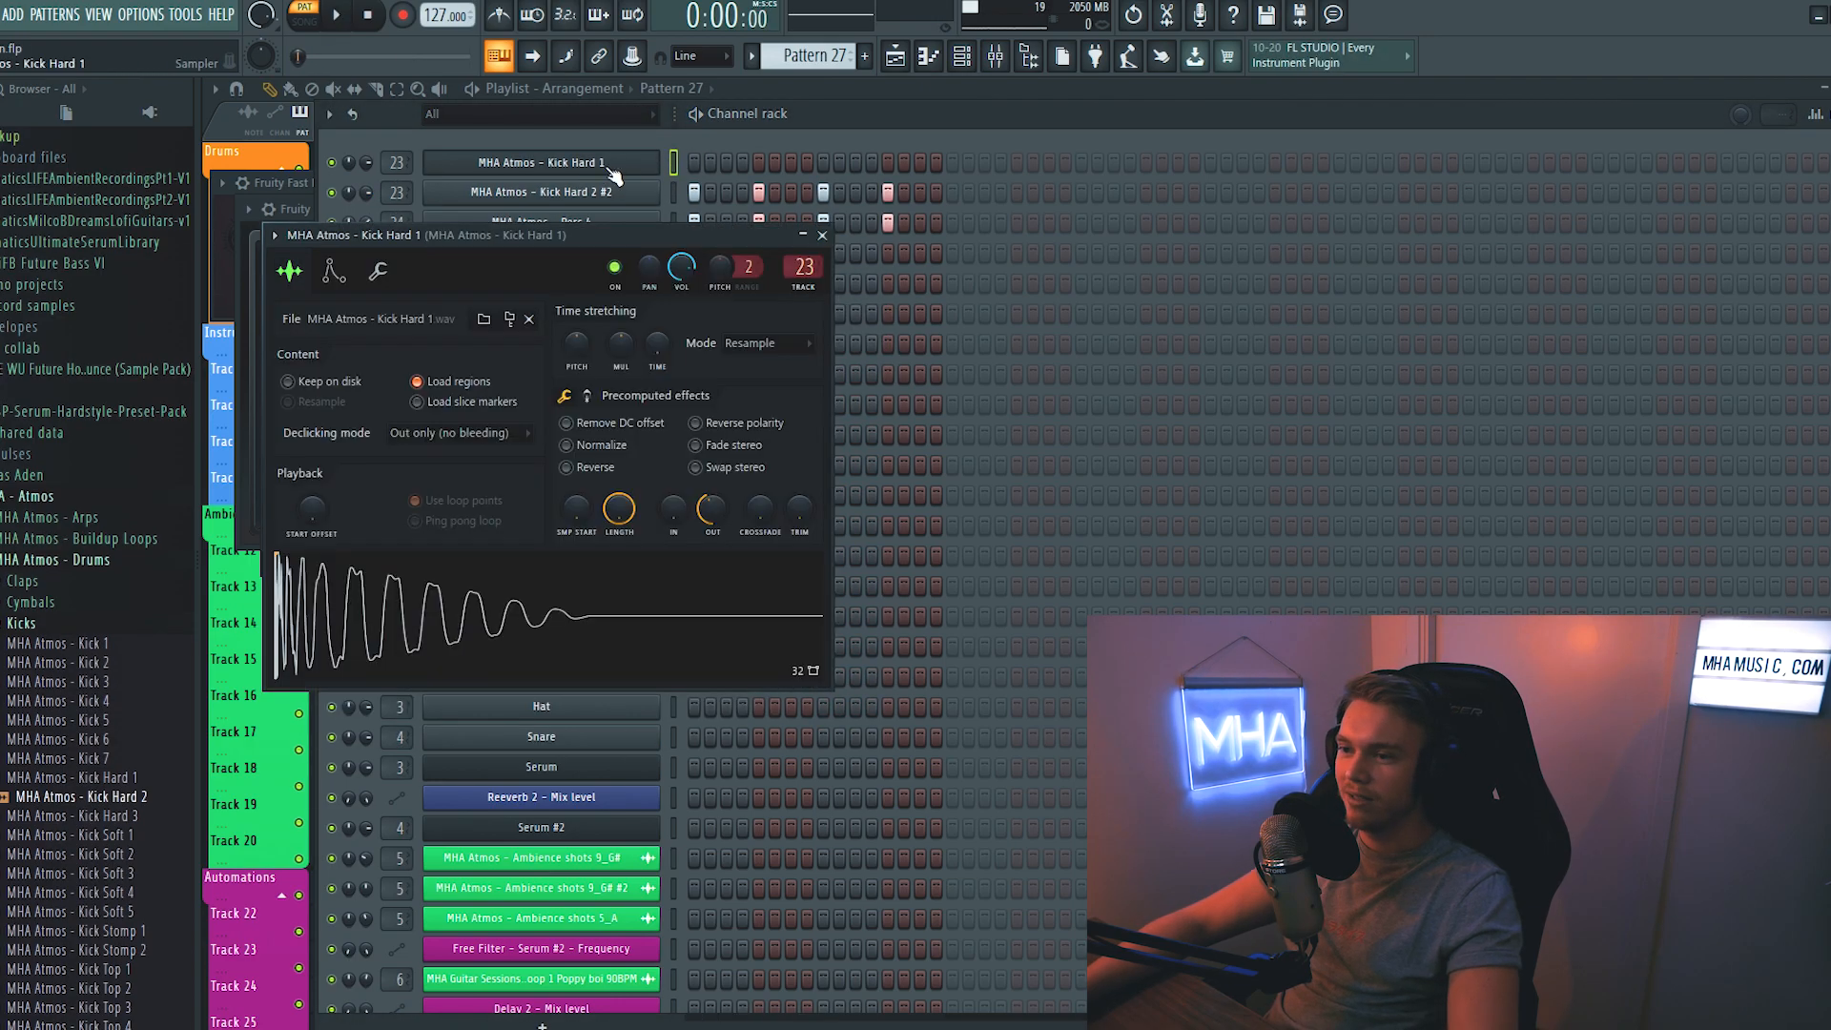
right_click(663, 160)
click(742, 374)
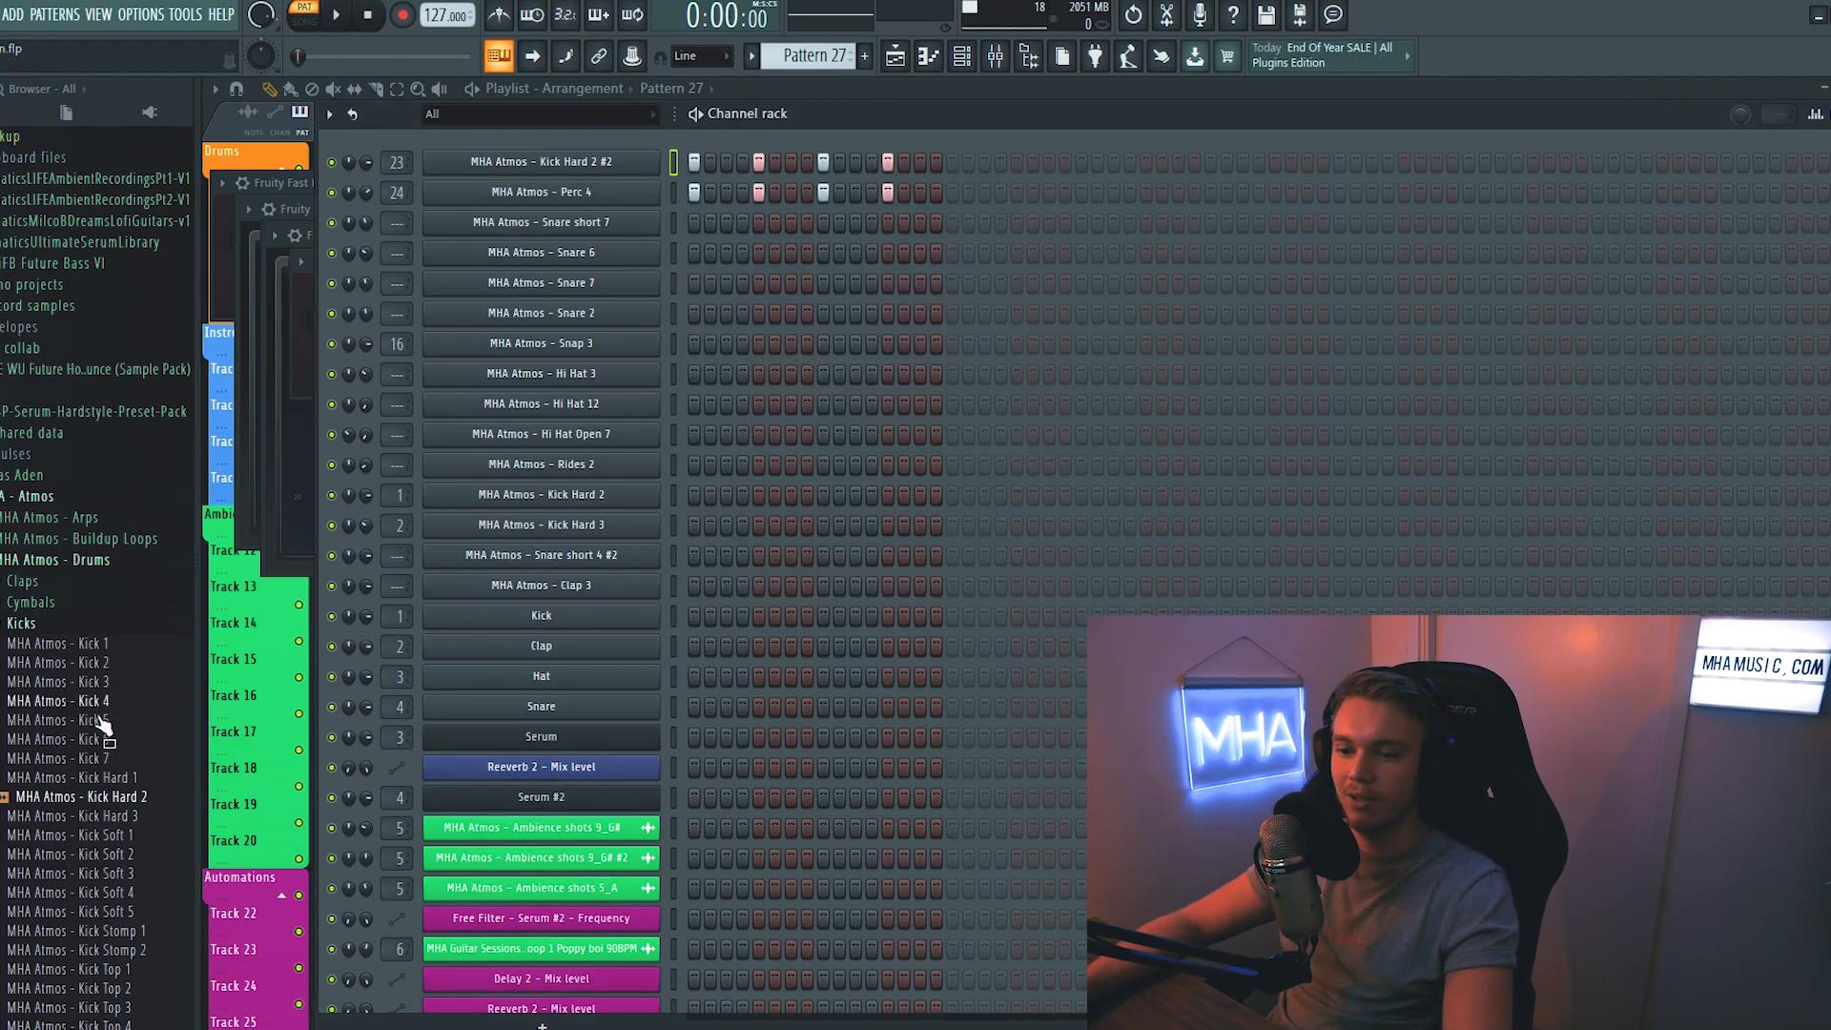
- Place the MHA Atmos Perc 6, Perc 12 and Perc 17 one-shots on the drum tracks just before the first Pattern 27 clip
scroll(135, 616, down, 5)
scroll(57, 620, up, 3)
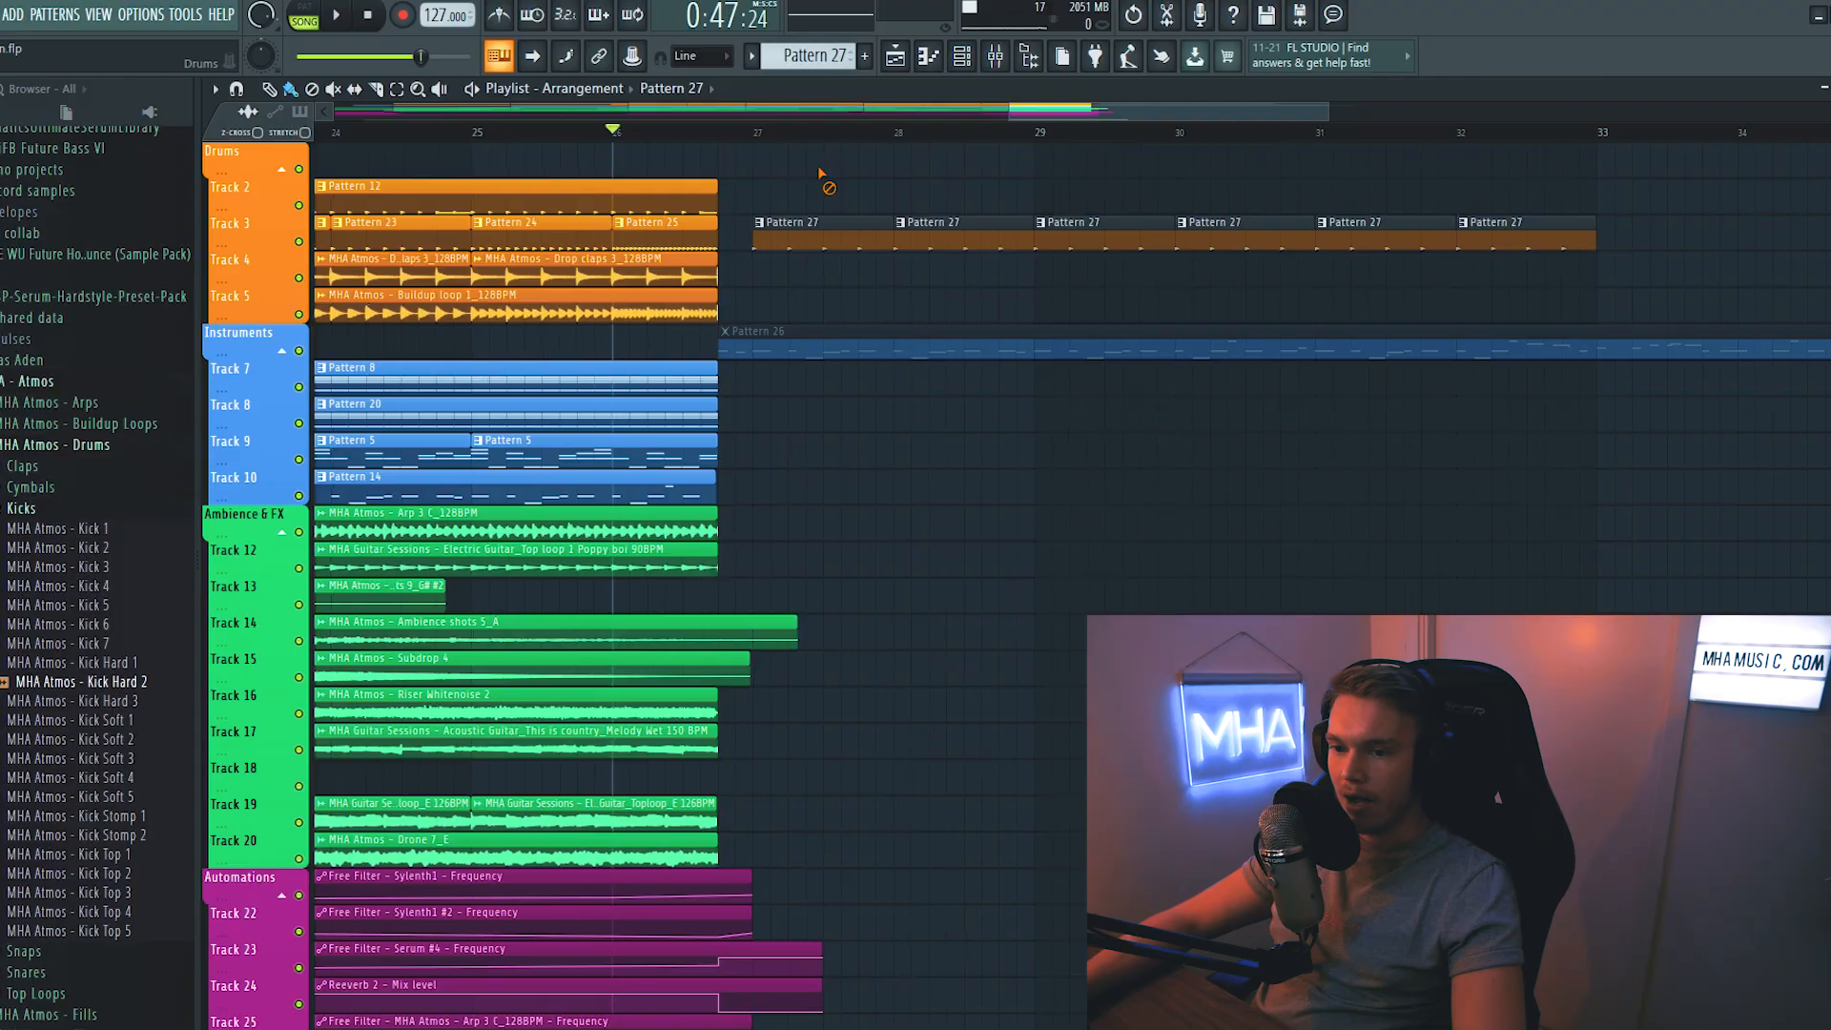
click(27, 508)
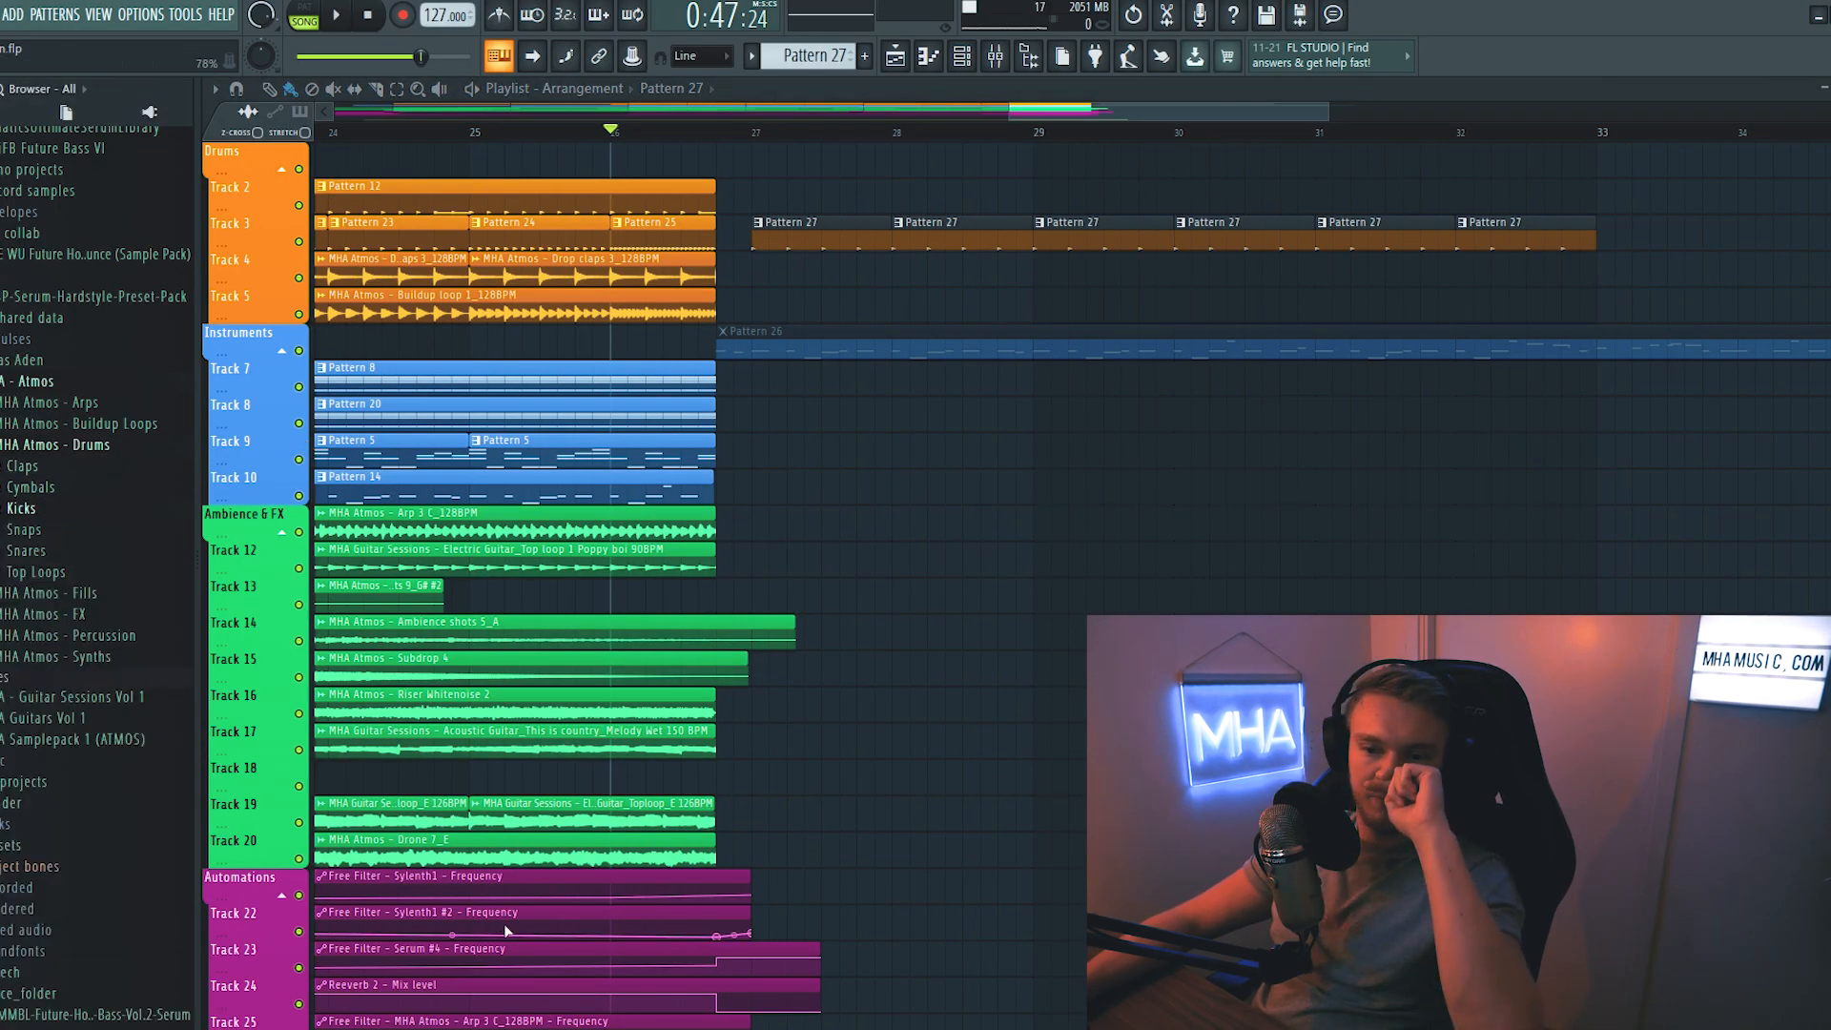
click(67, 635)
drag(62, 650, 812, 372)
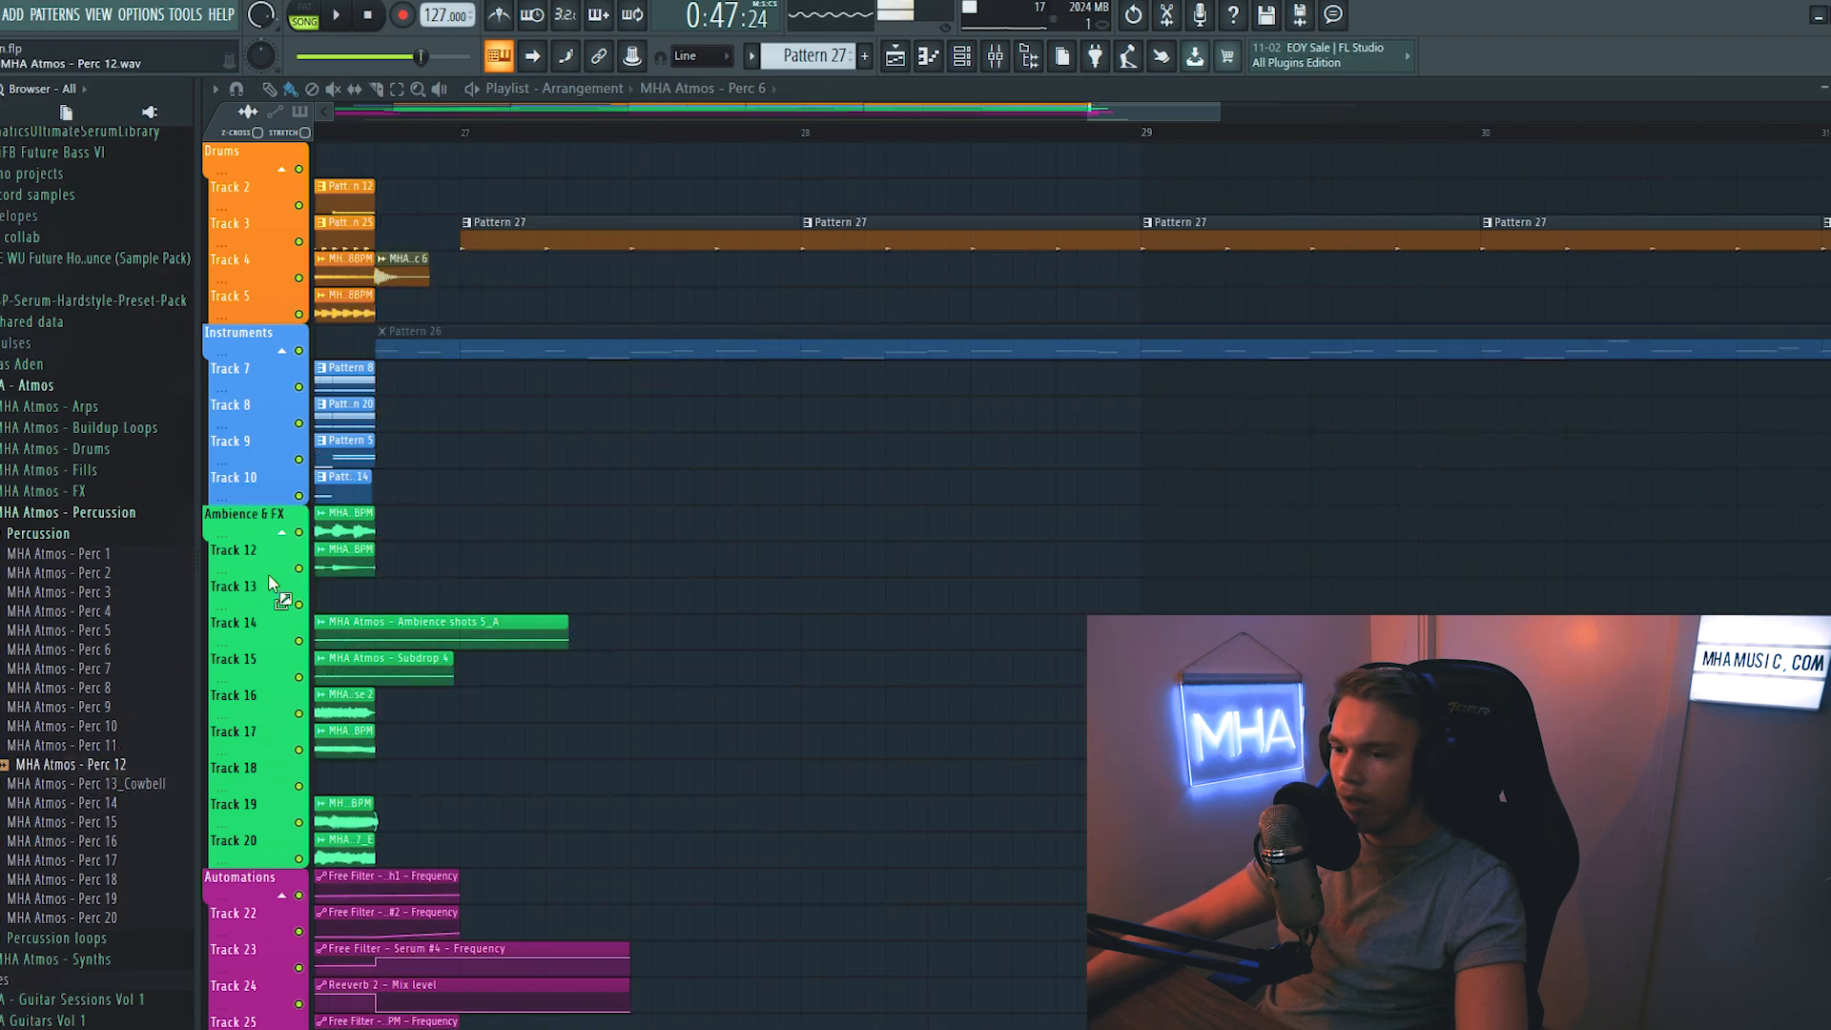
drag(271, 584, 585, 303)
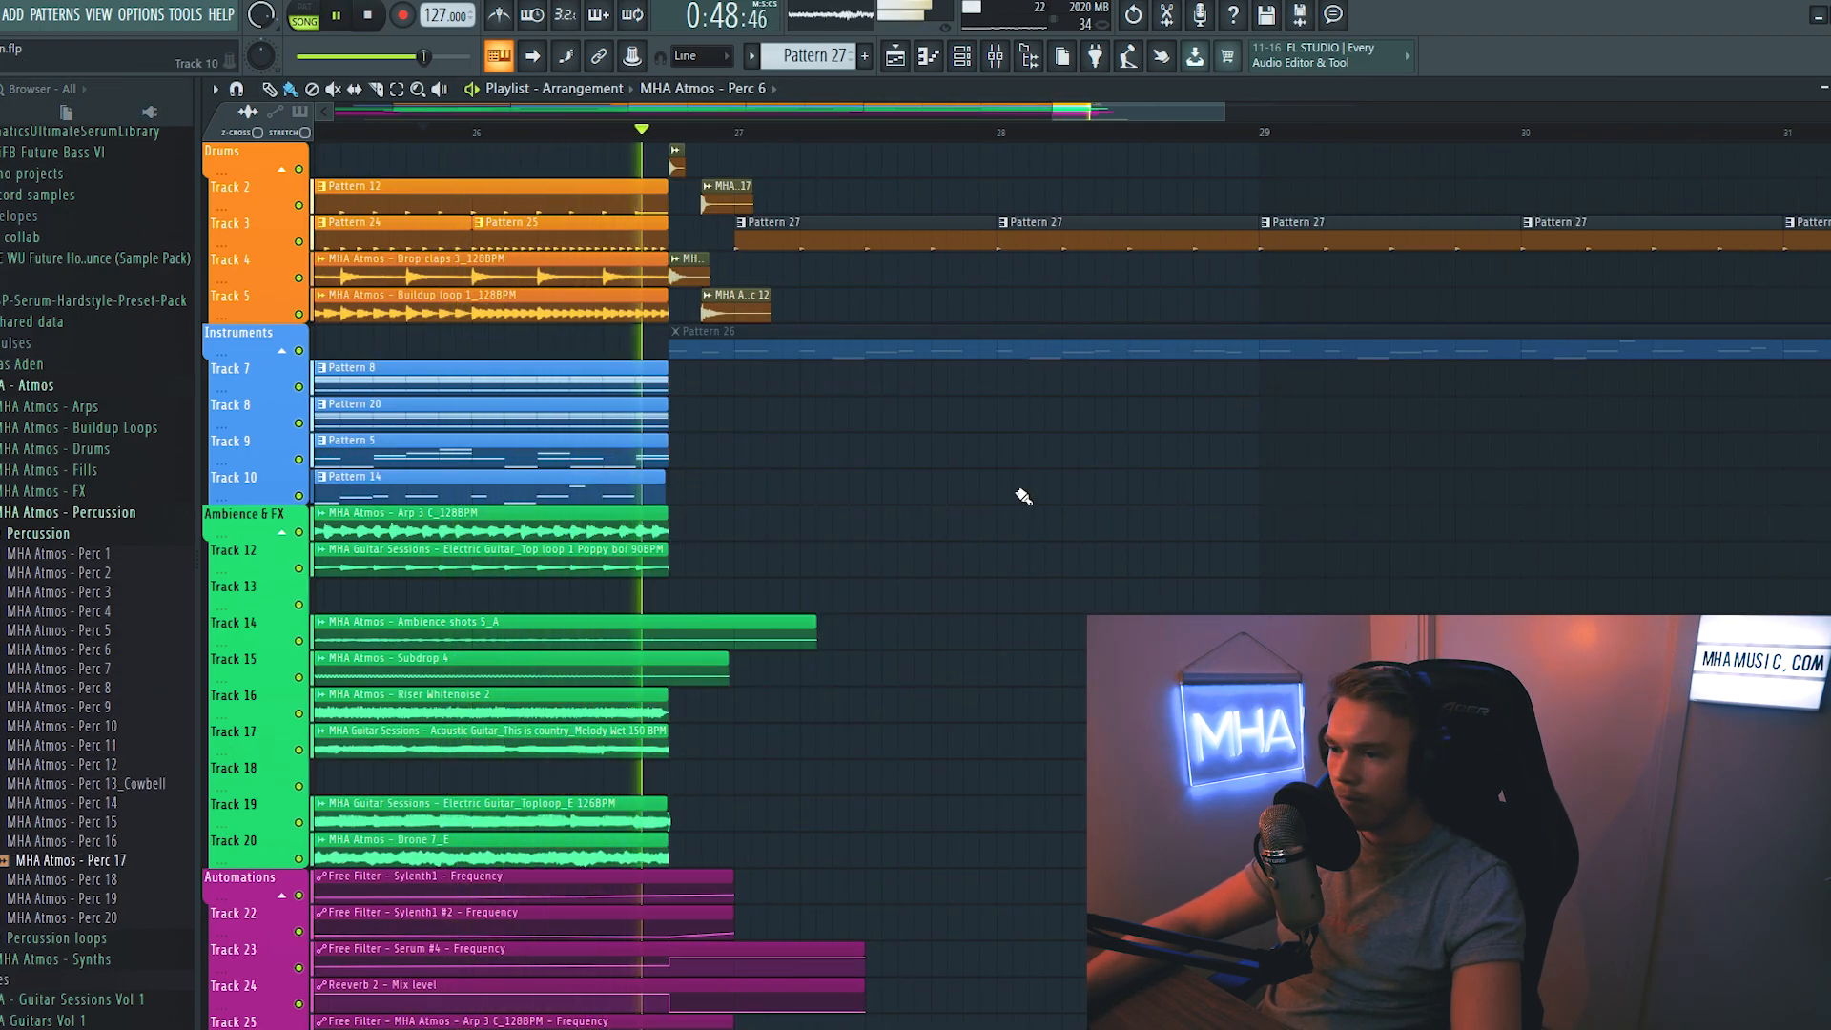
click(995, 57)
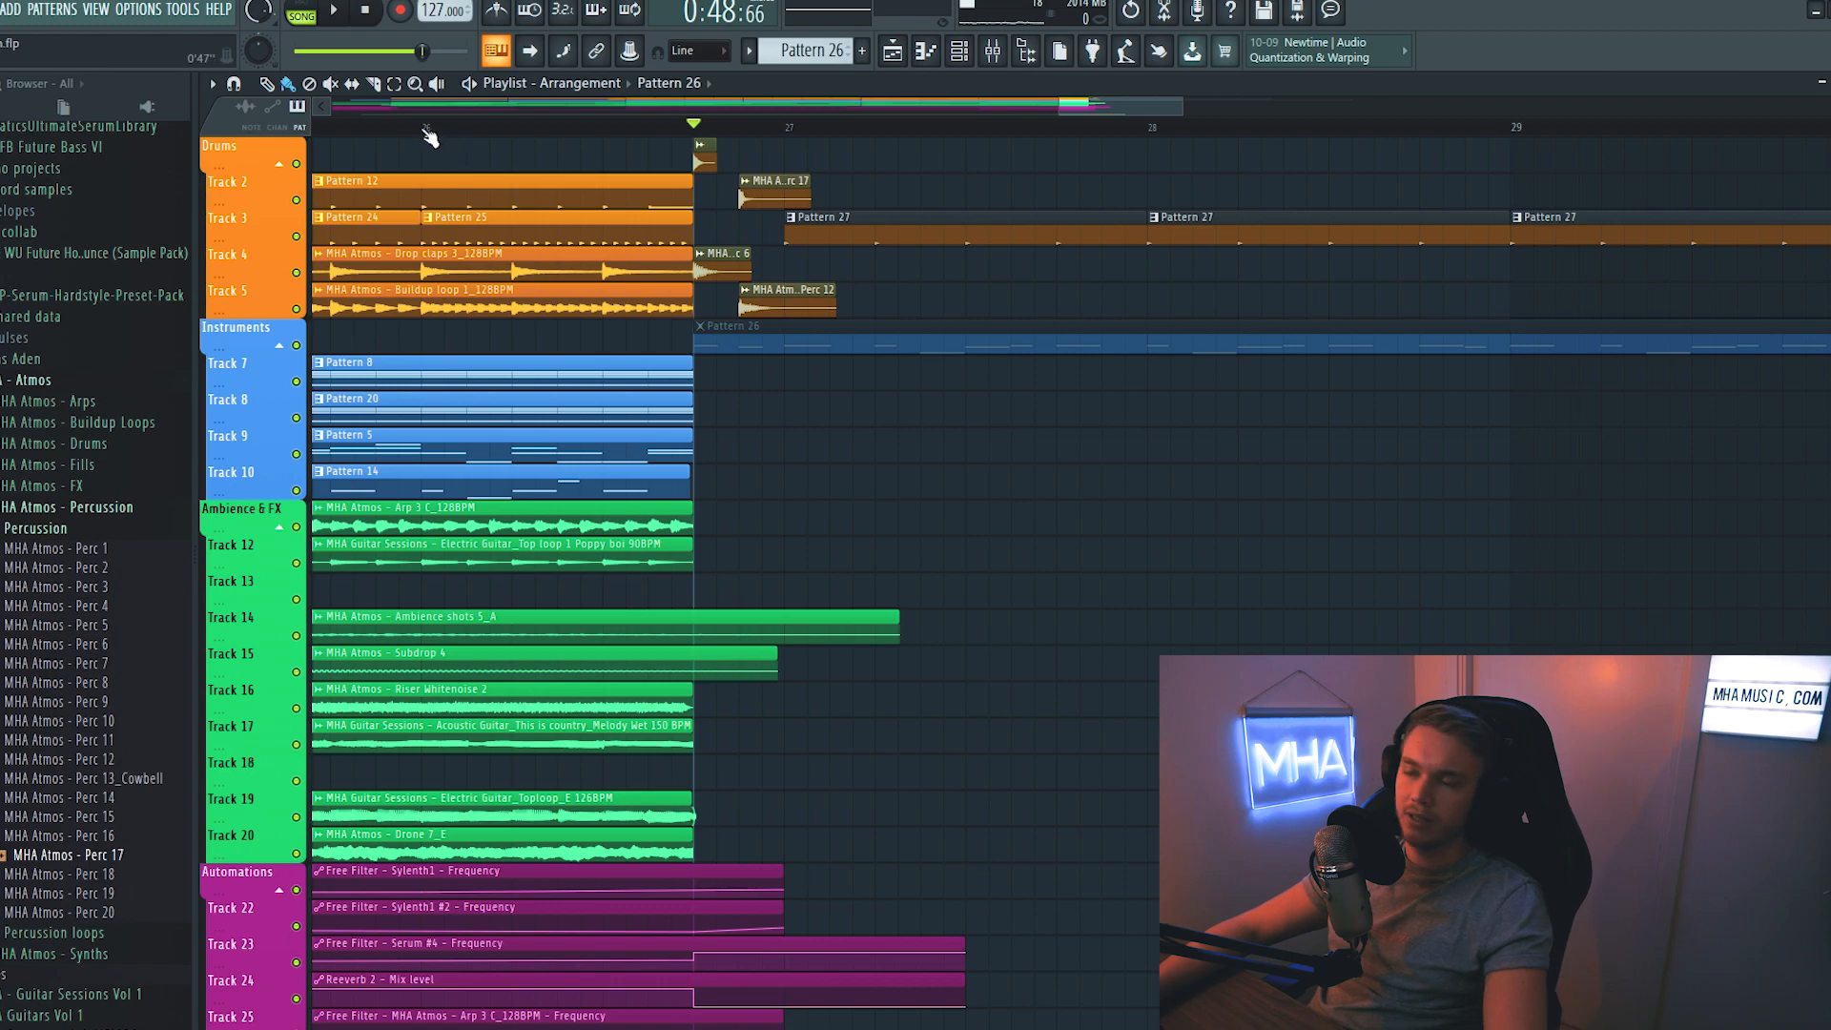
- Add a reversed MHA Atmos - Perc 12 with a 100% fade-in on Track 4, leading into the first Pattern 27 clip
click(790, 254)
click(821, 405)
drag(634, 484, 634, 453)
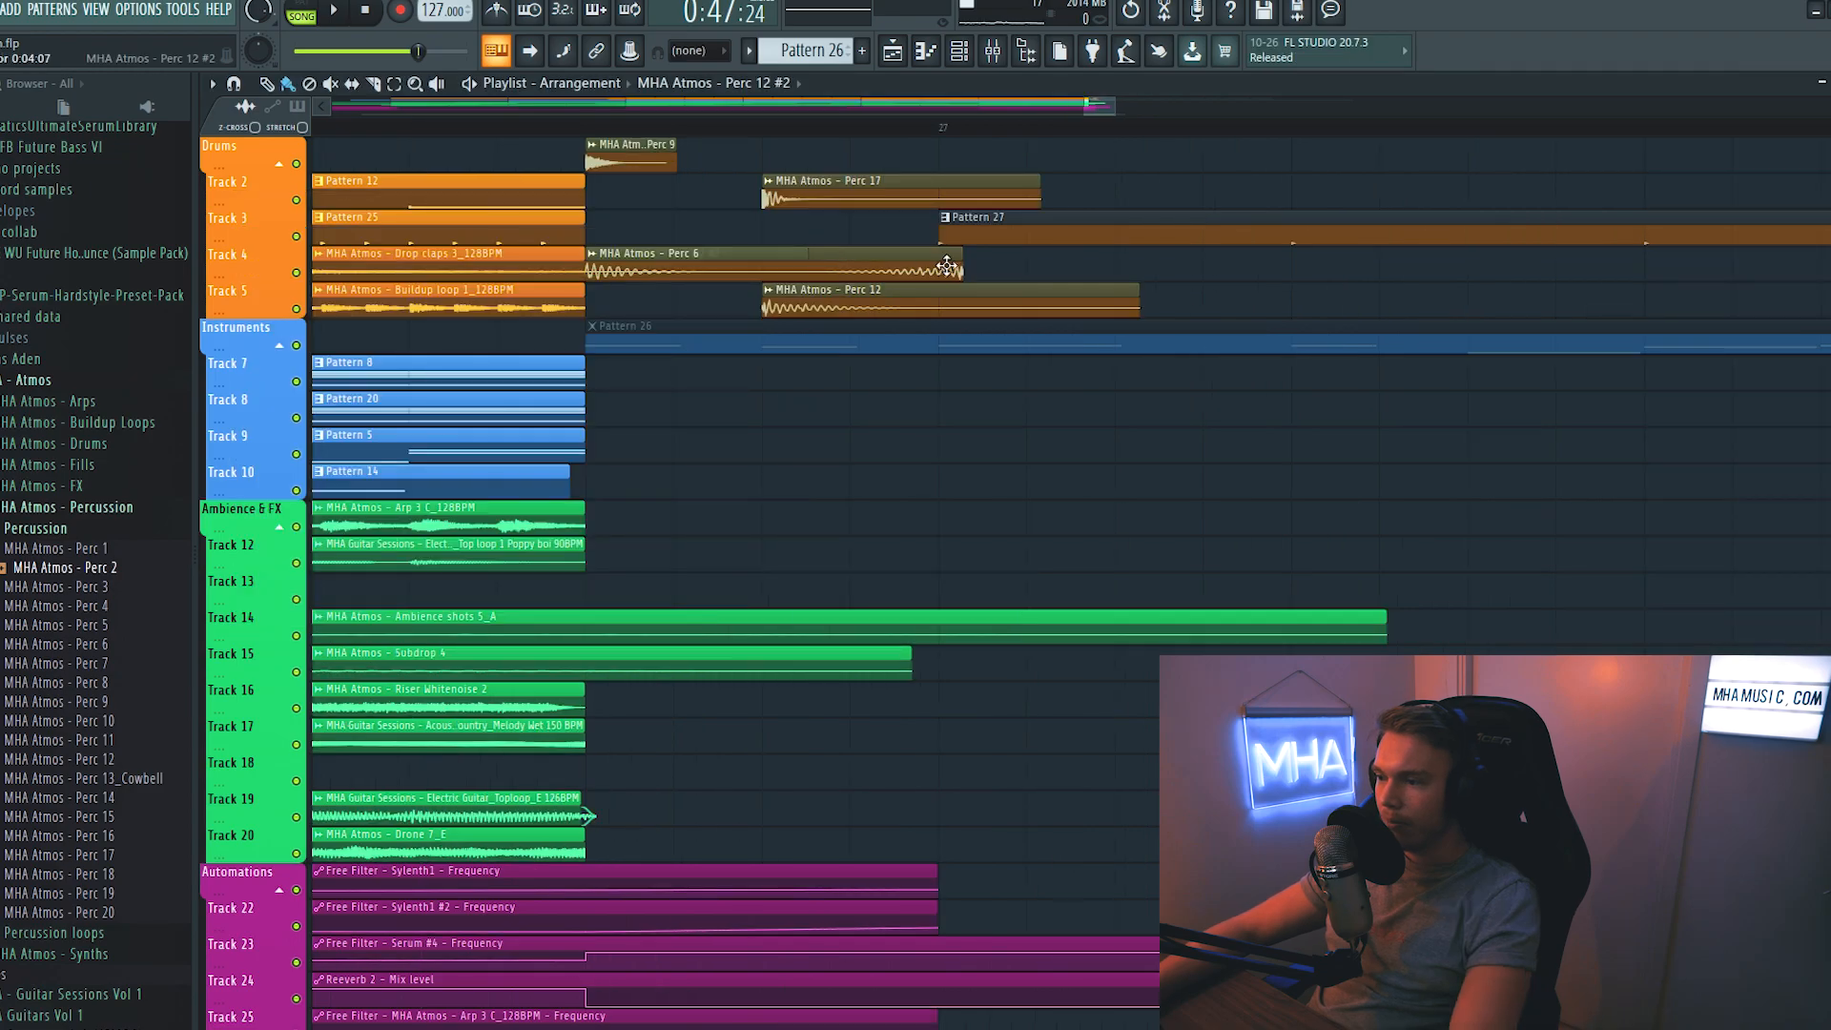
drag(955, 266, 926, 296)
drag(825, 437, 801, 391)
click(148, 109)
key(space)
key(space)
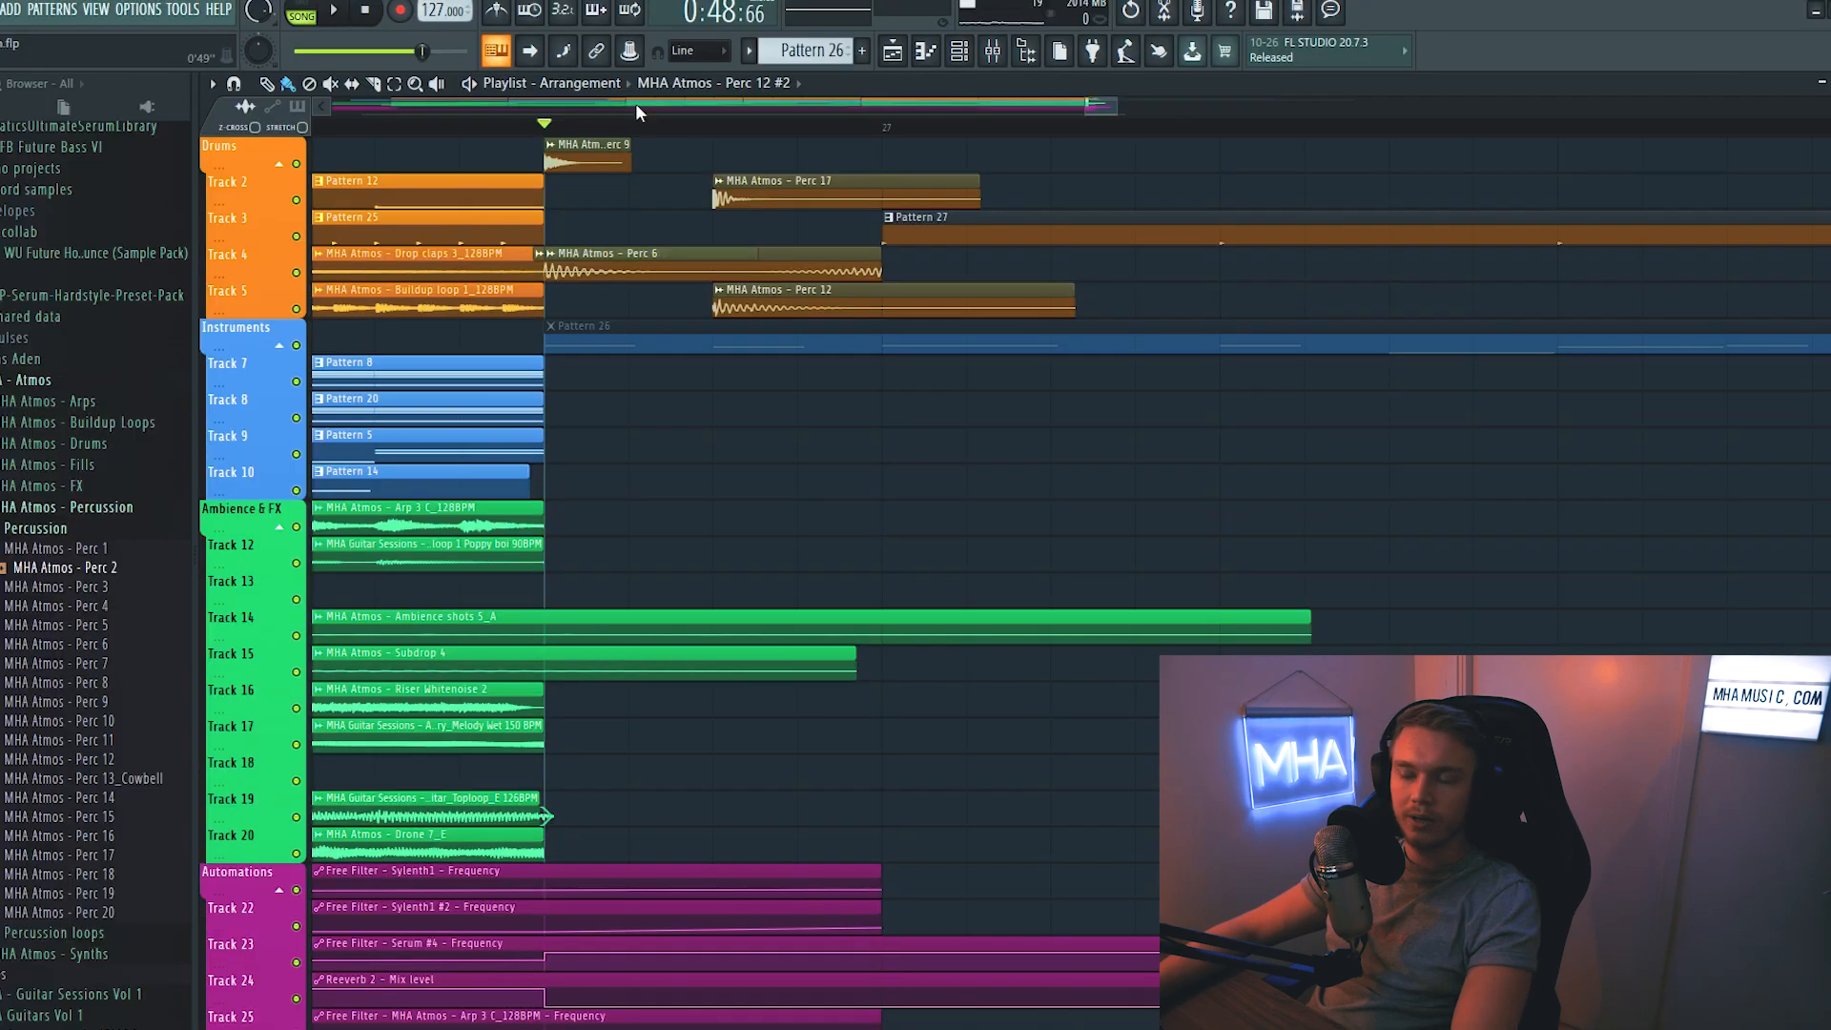
double_click(845, 254)
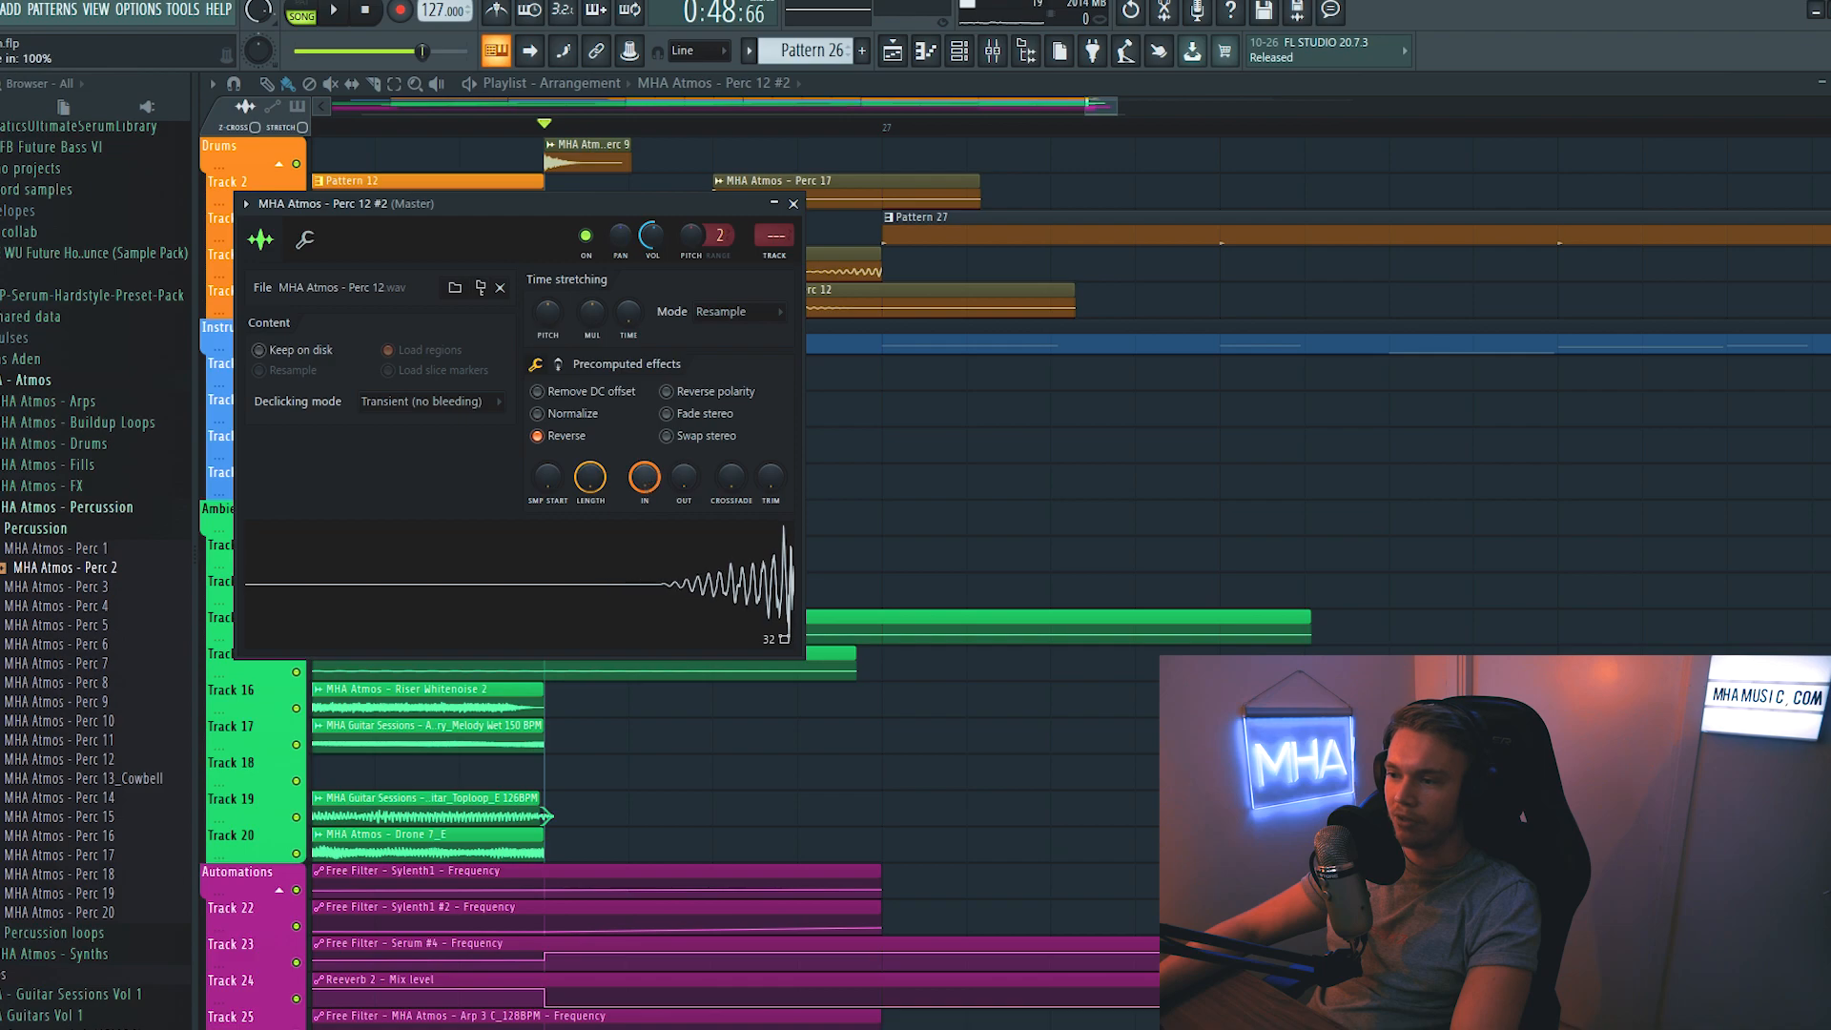
key(Escape)
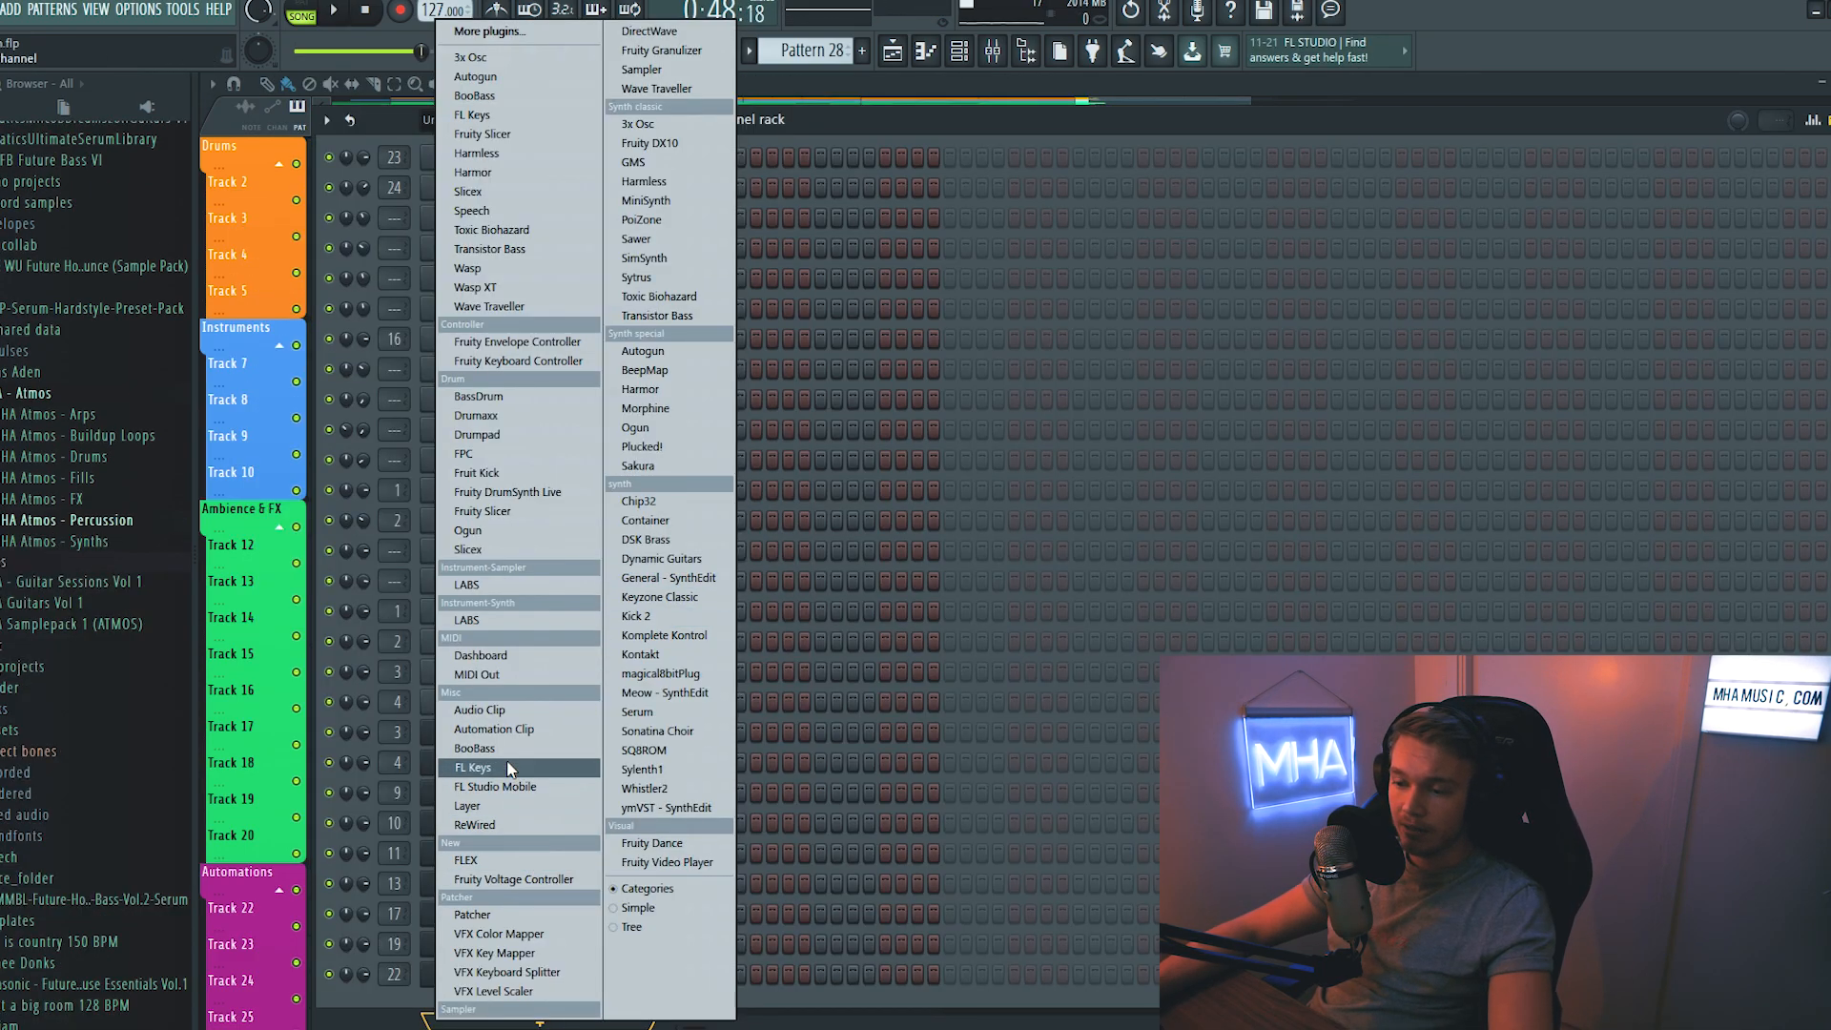
- Add a new Serum channel and load the MHA_Bass 20 Short Gritty 6 preset from the MHA Serum Vol 1 bank
click(637, 712)
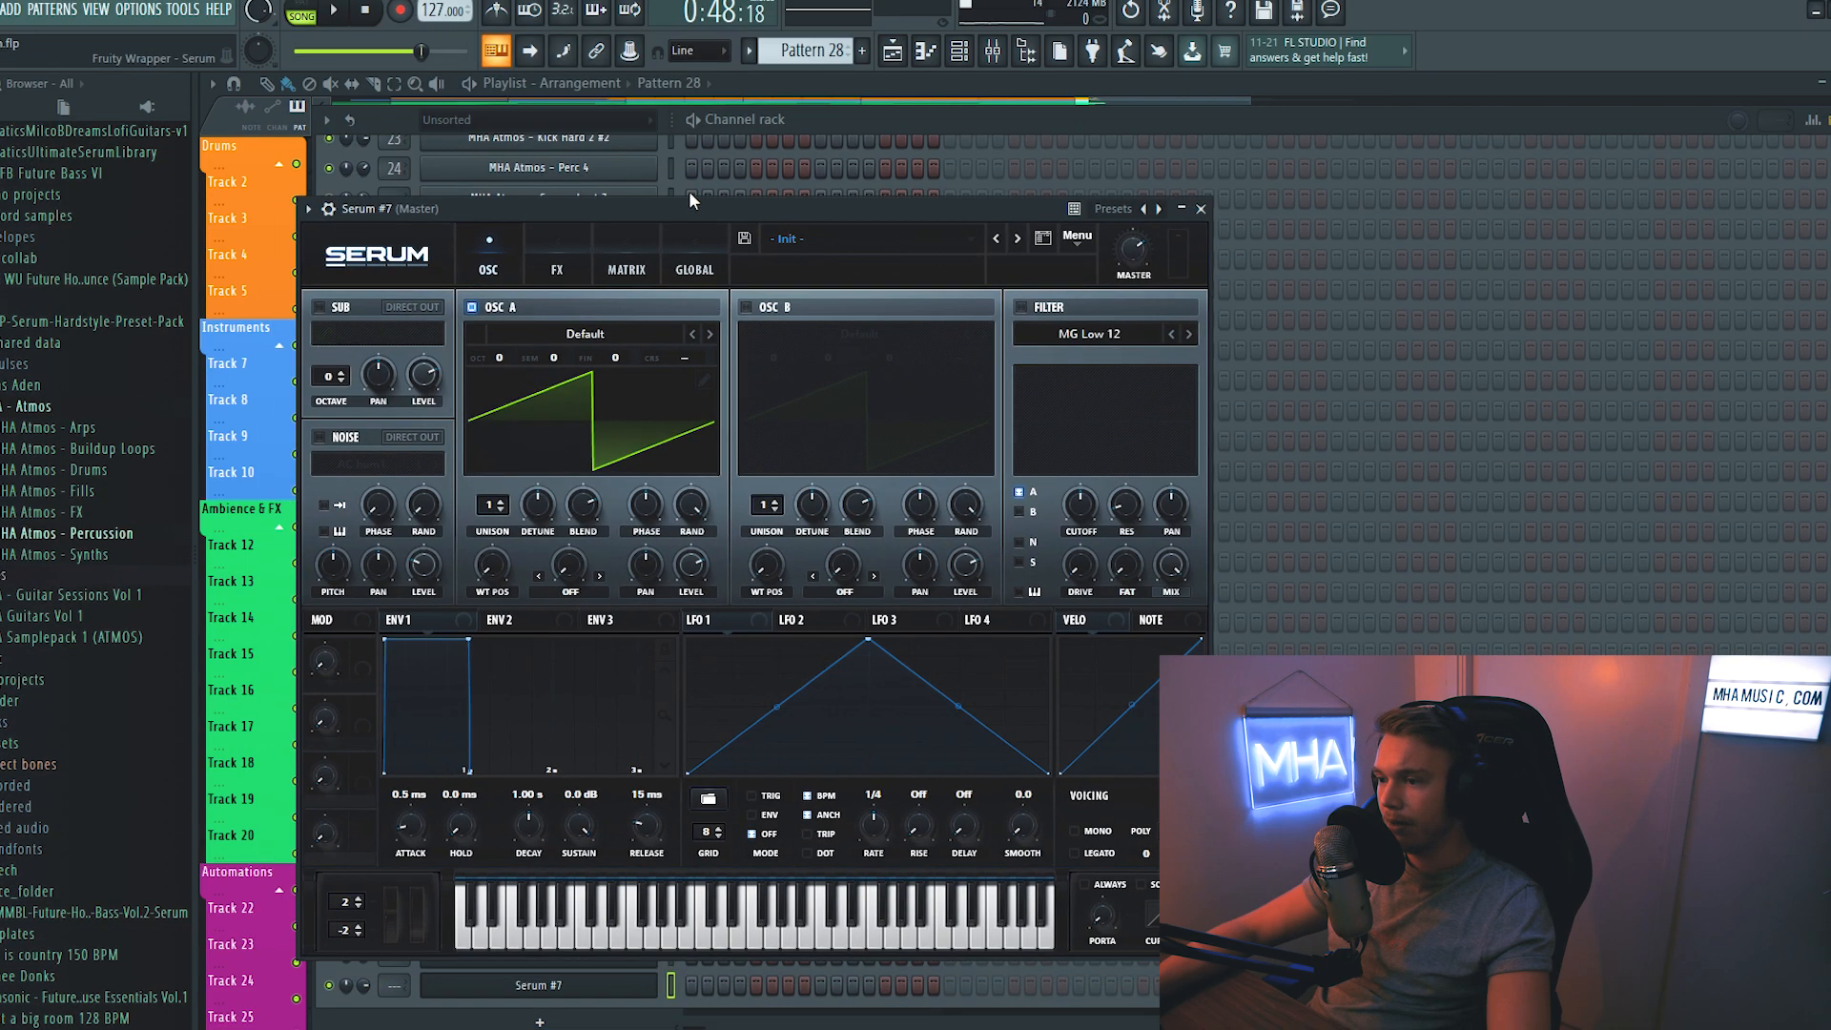
click(1030, 188)
mouse_move(1001, 368)
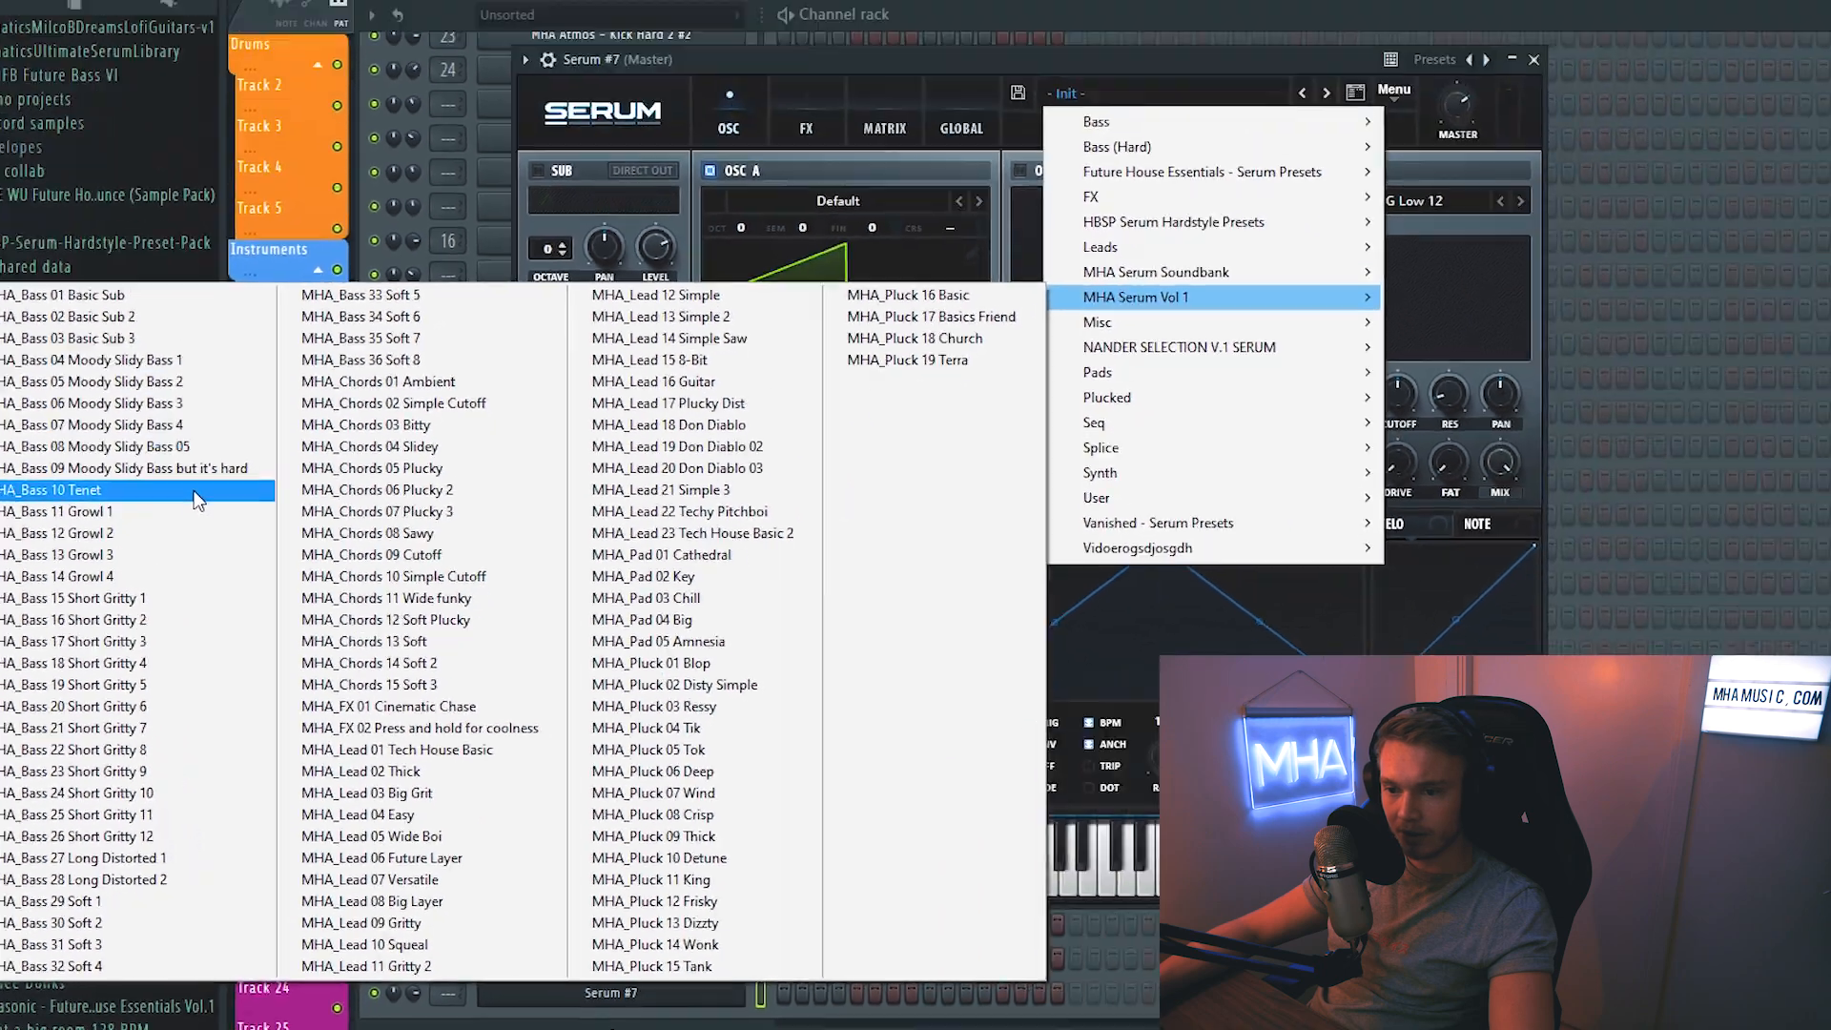
click(197, 490)
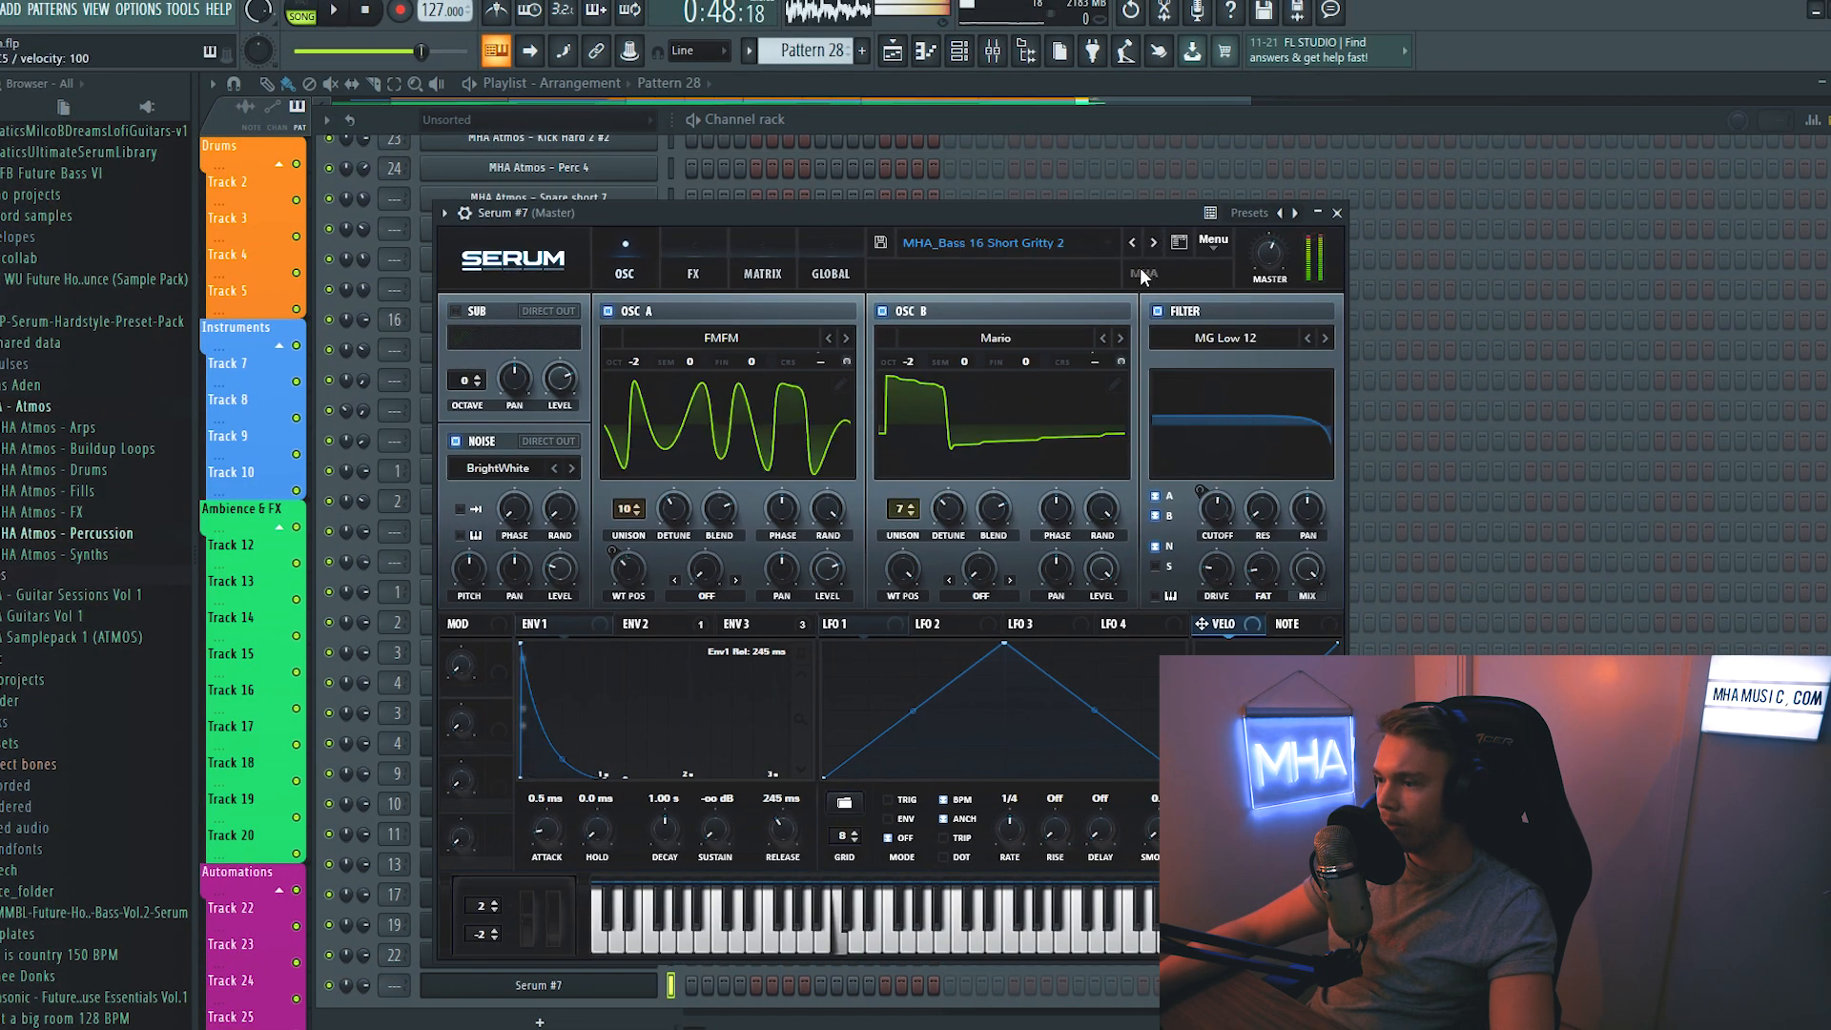
click(1149, 243)
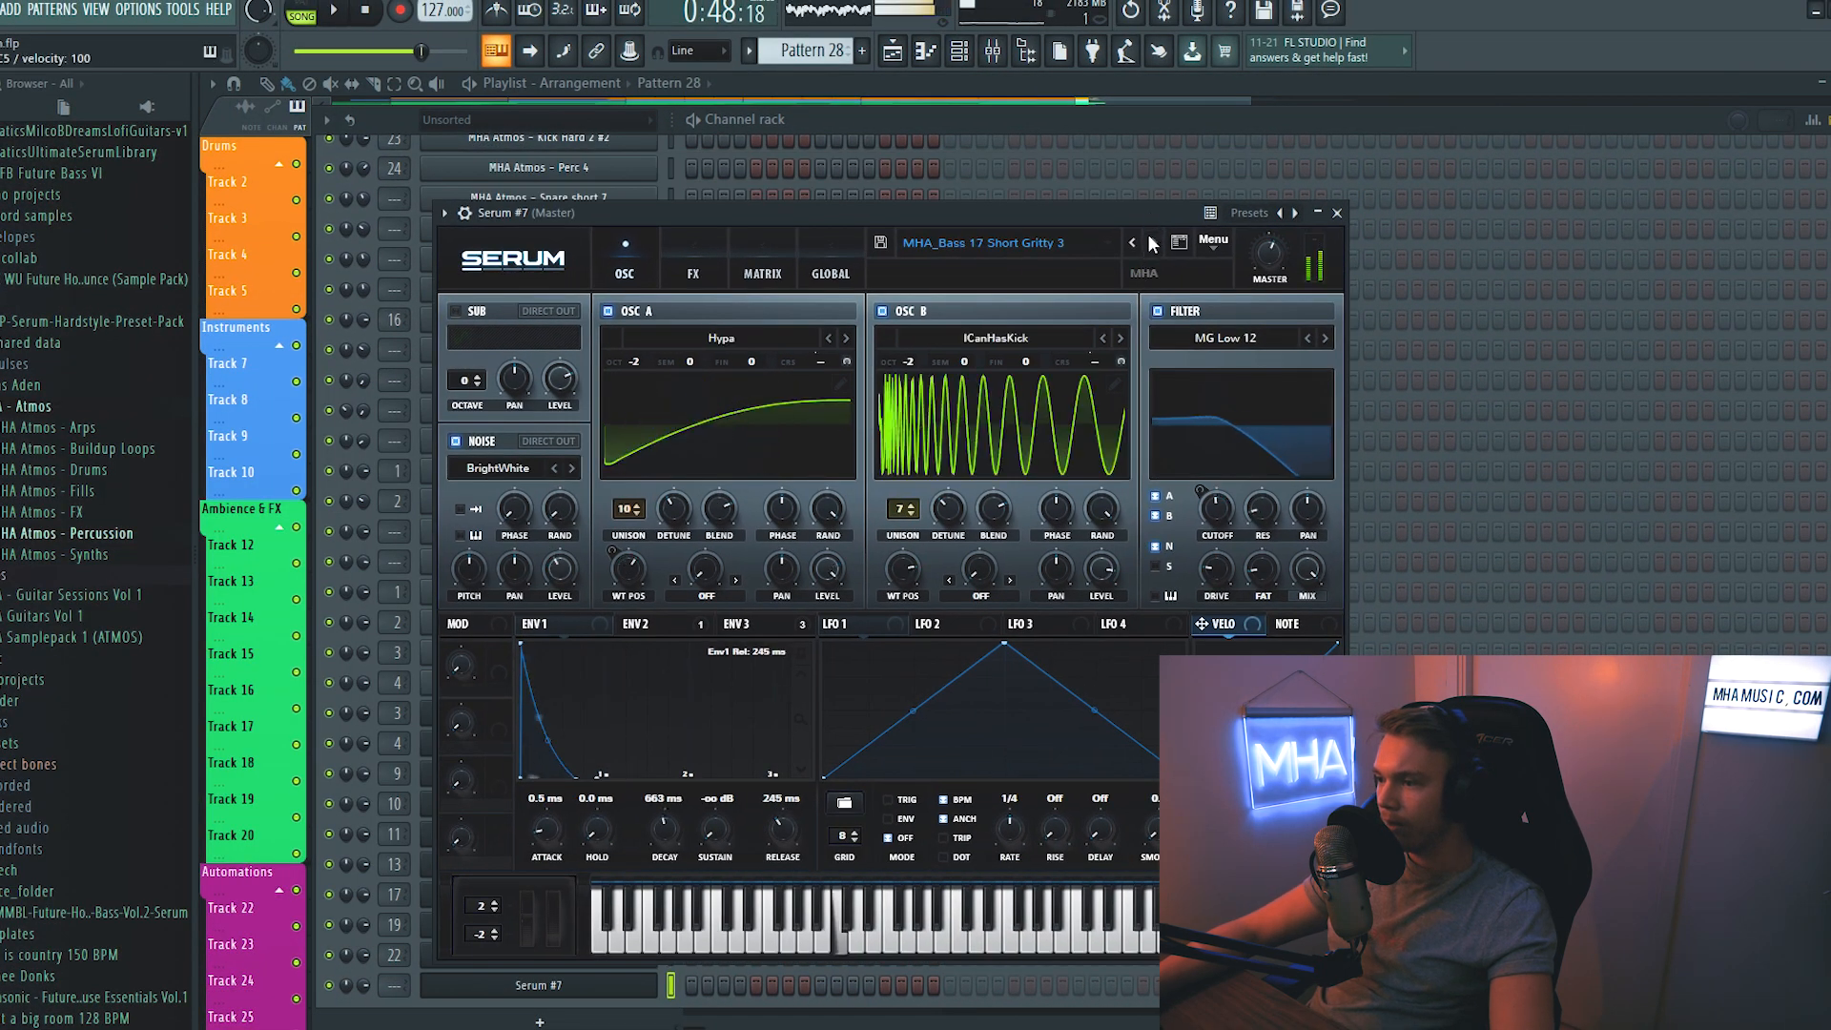
click(1153, 245)
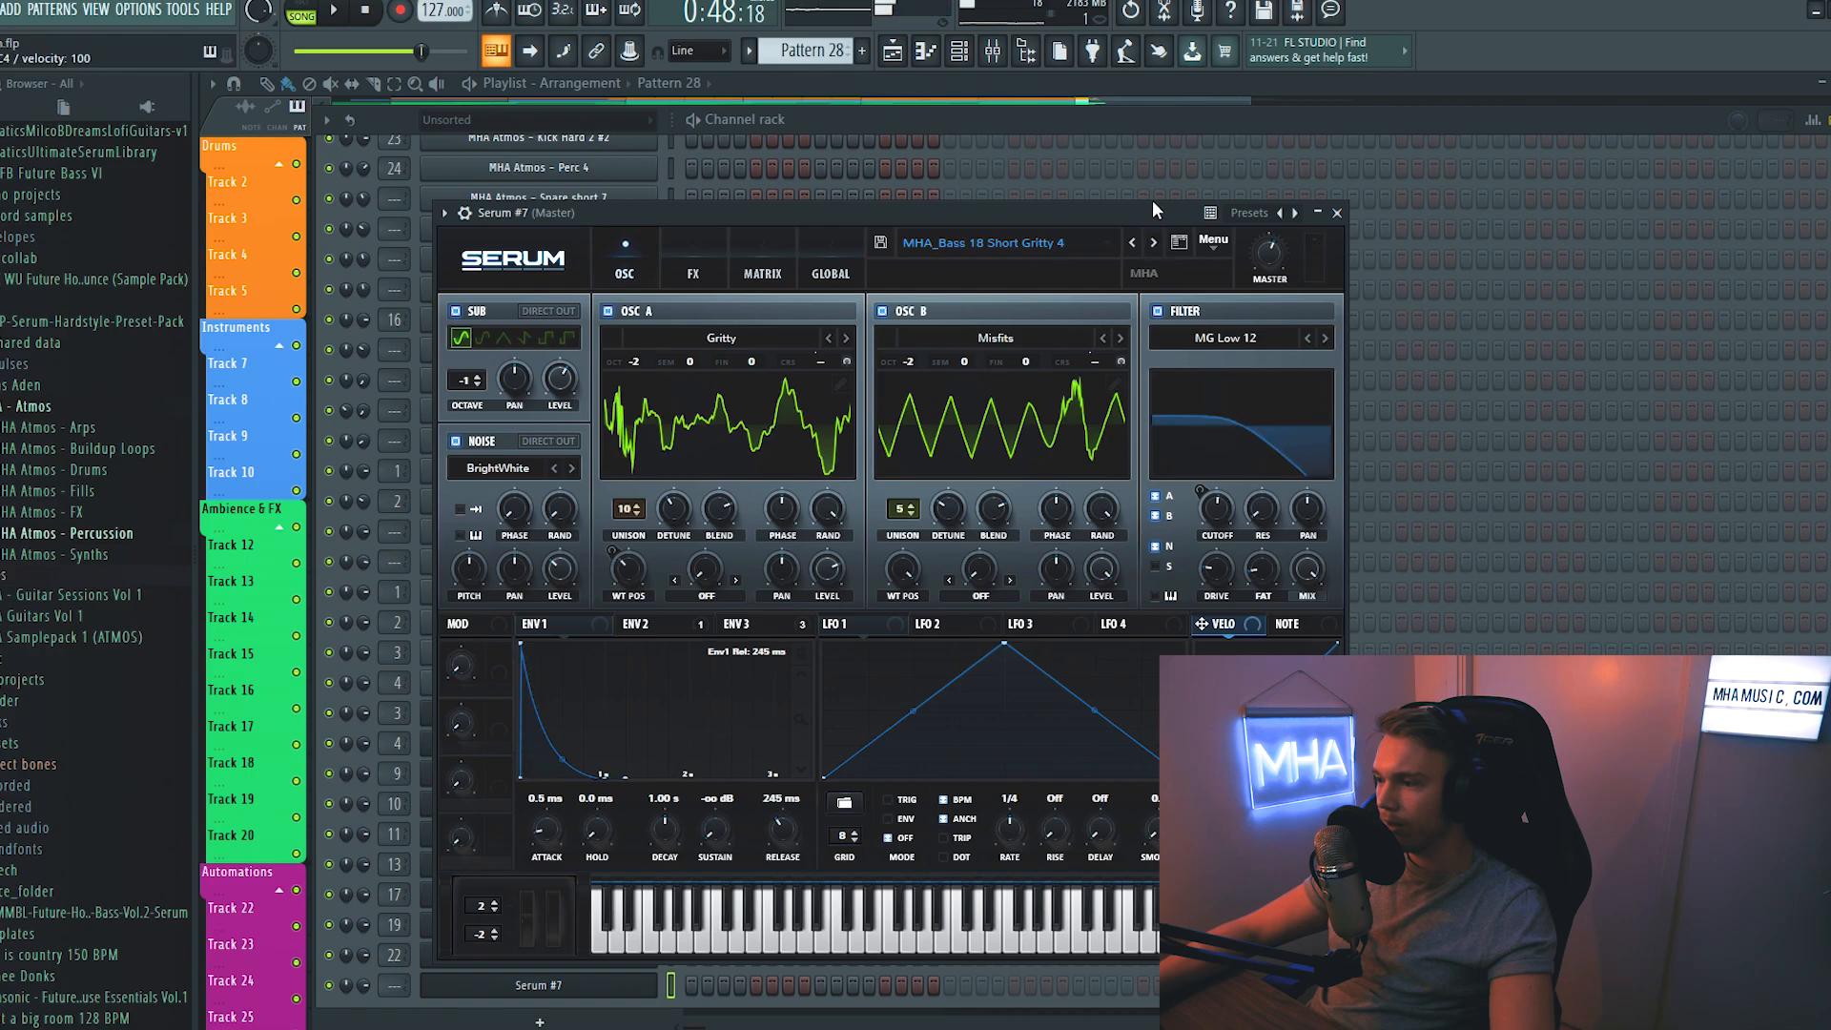
click(1153, 243)
- Route Serum #7 to mixer track 25 and load OTT in its first effect slot with a depth of 31%
key(F9)
right_click(893, 286)
mouse_move(992, 494)
click(1166, 493)
click(1531, 327)
mouse_move(1578, 347)
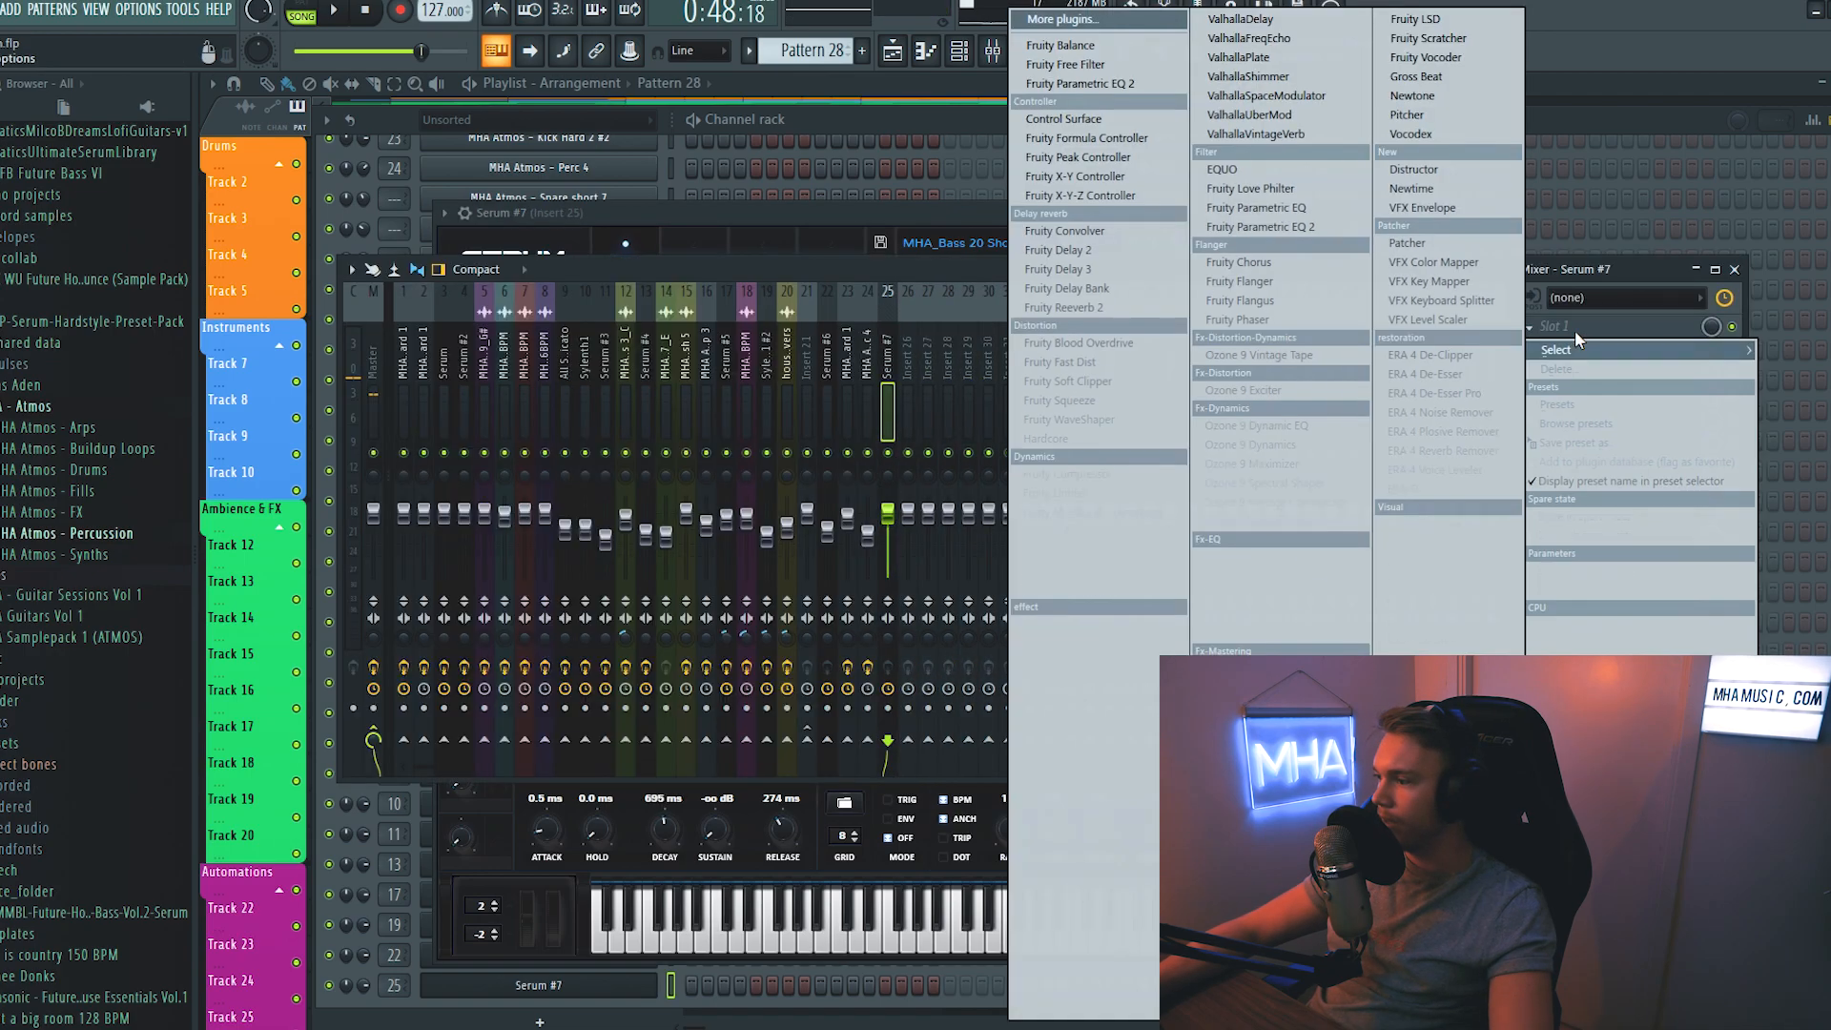
click(1112, 931)
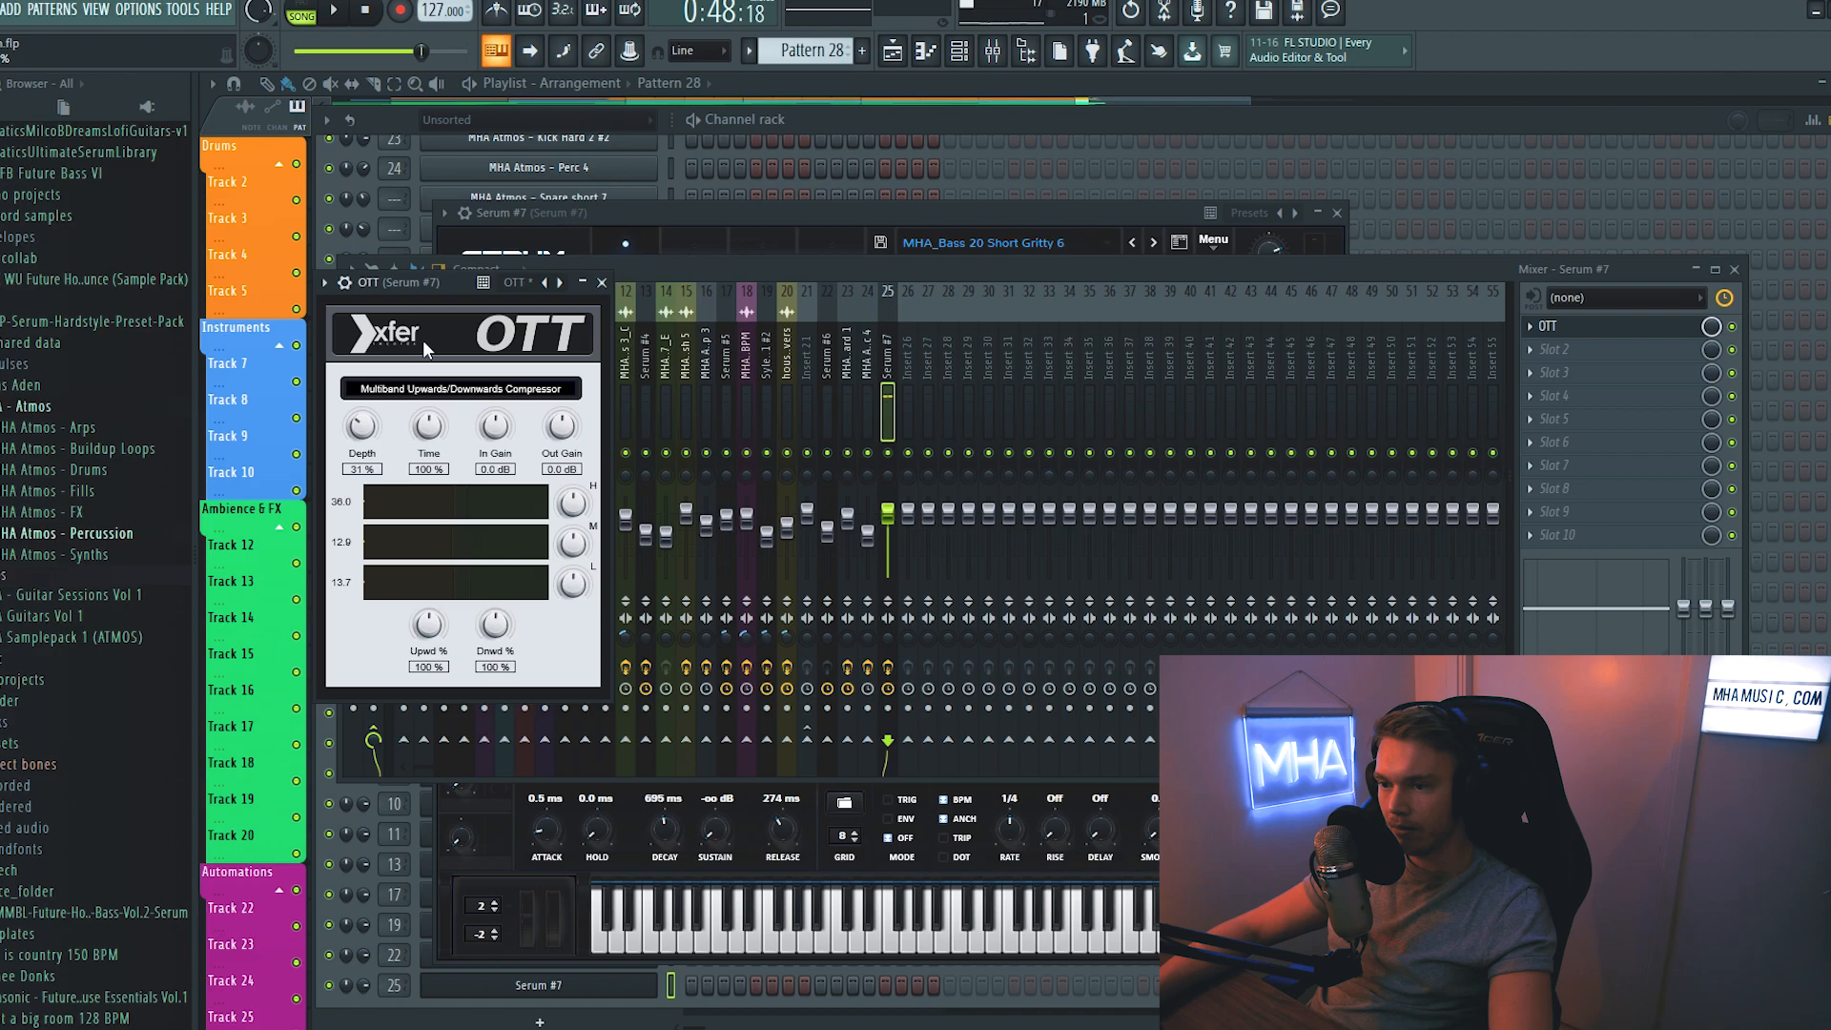
drag(438, 288, 488, 272)
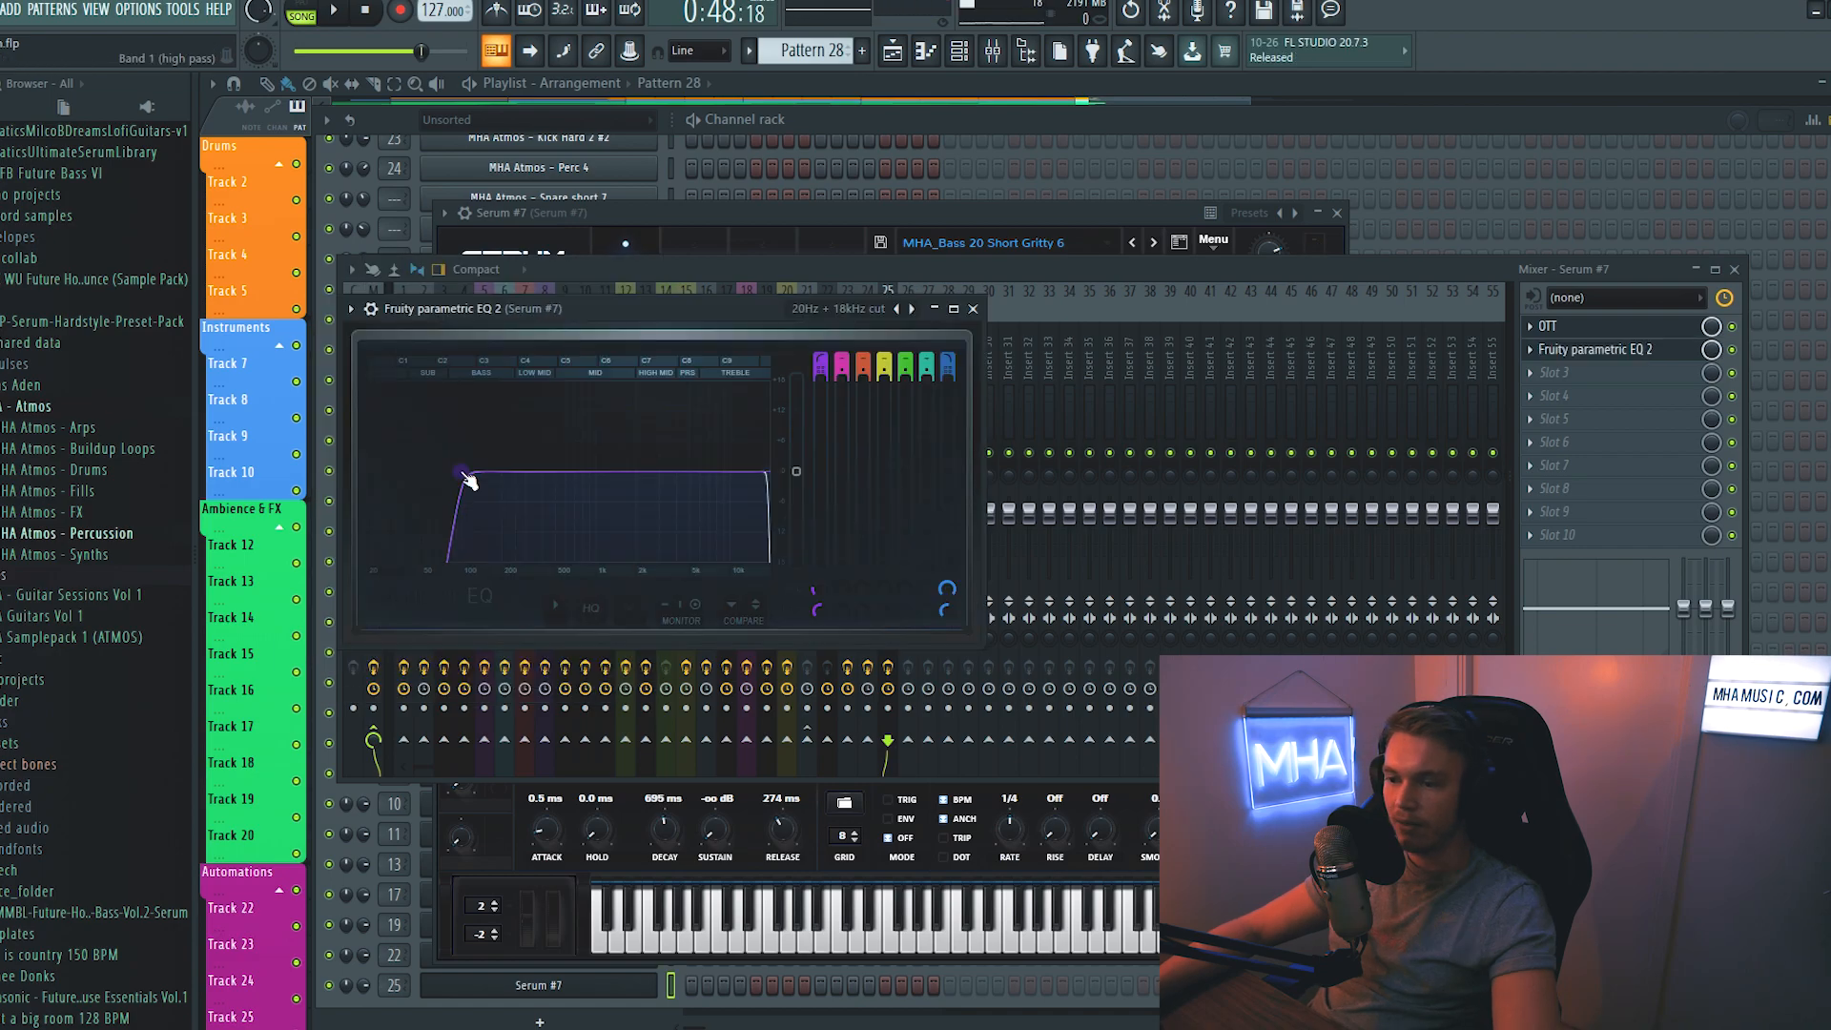
- Cut the low end of Serum #7 with Band 1 of Fruity parametric EQ 2 and load Kickstart in slot 10
drag(455, 472, 460, 473)
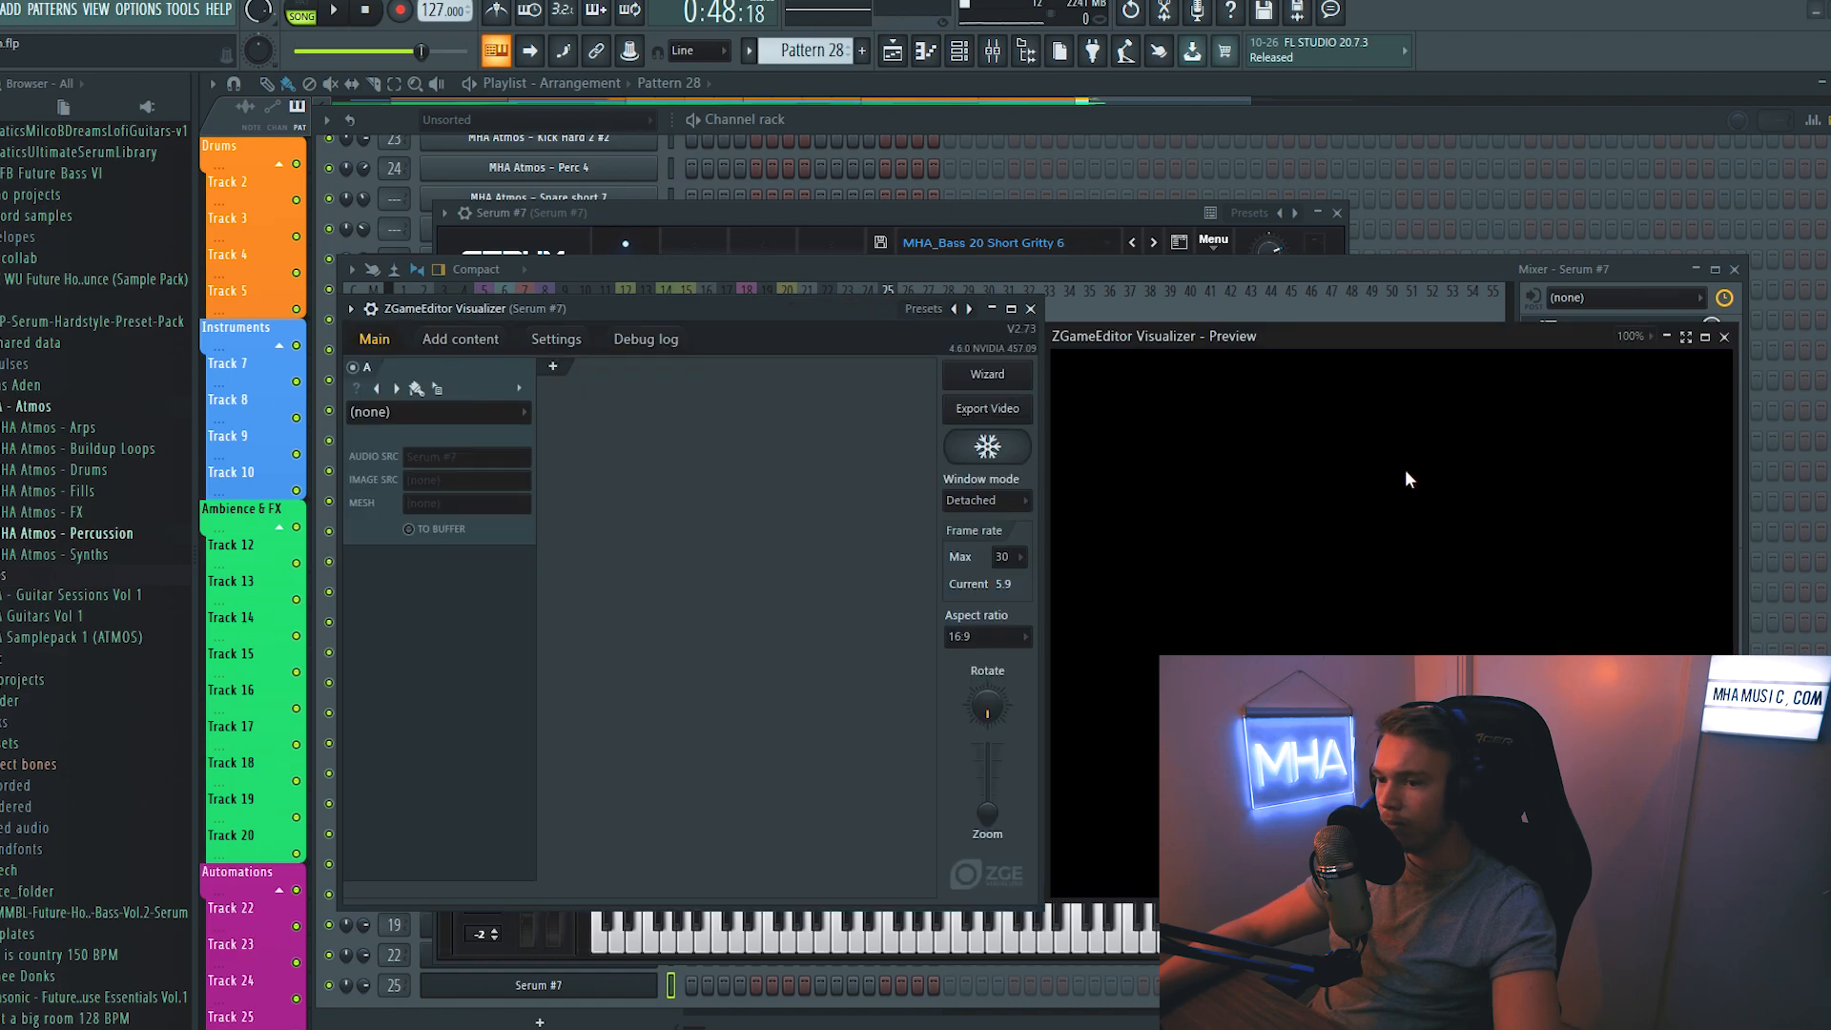
click(1724, 337)
click(1532, 535)
mouse_move(1565, 558)
click(1047, 873)
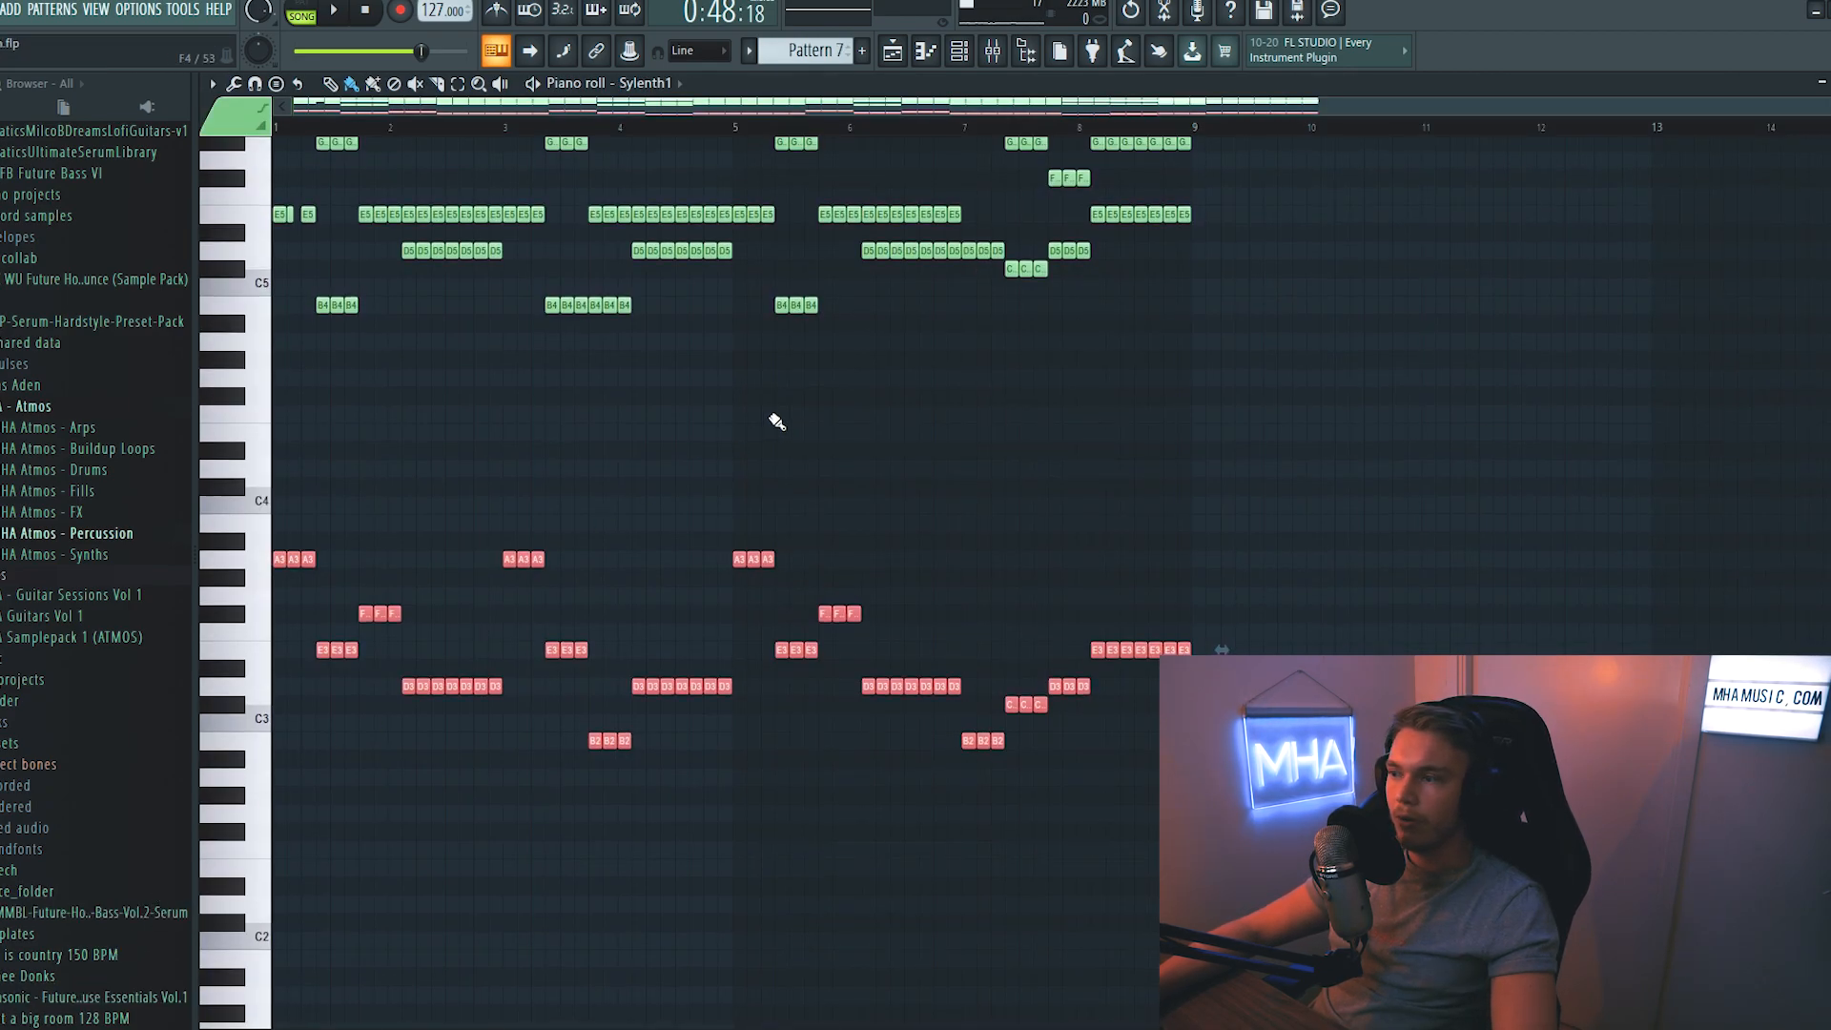
- Select Pattern 28 from its playlist clip on Track 10 and open the piano roll of Serum #7
key(F5)
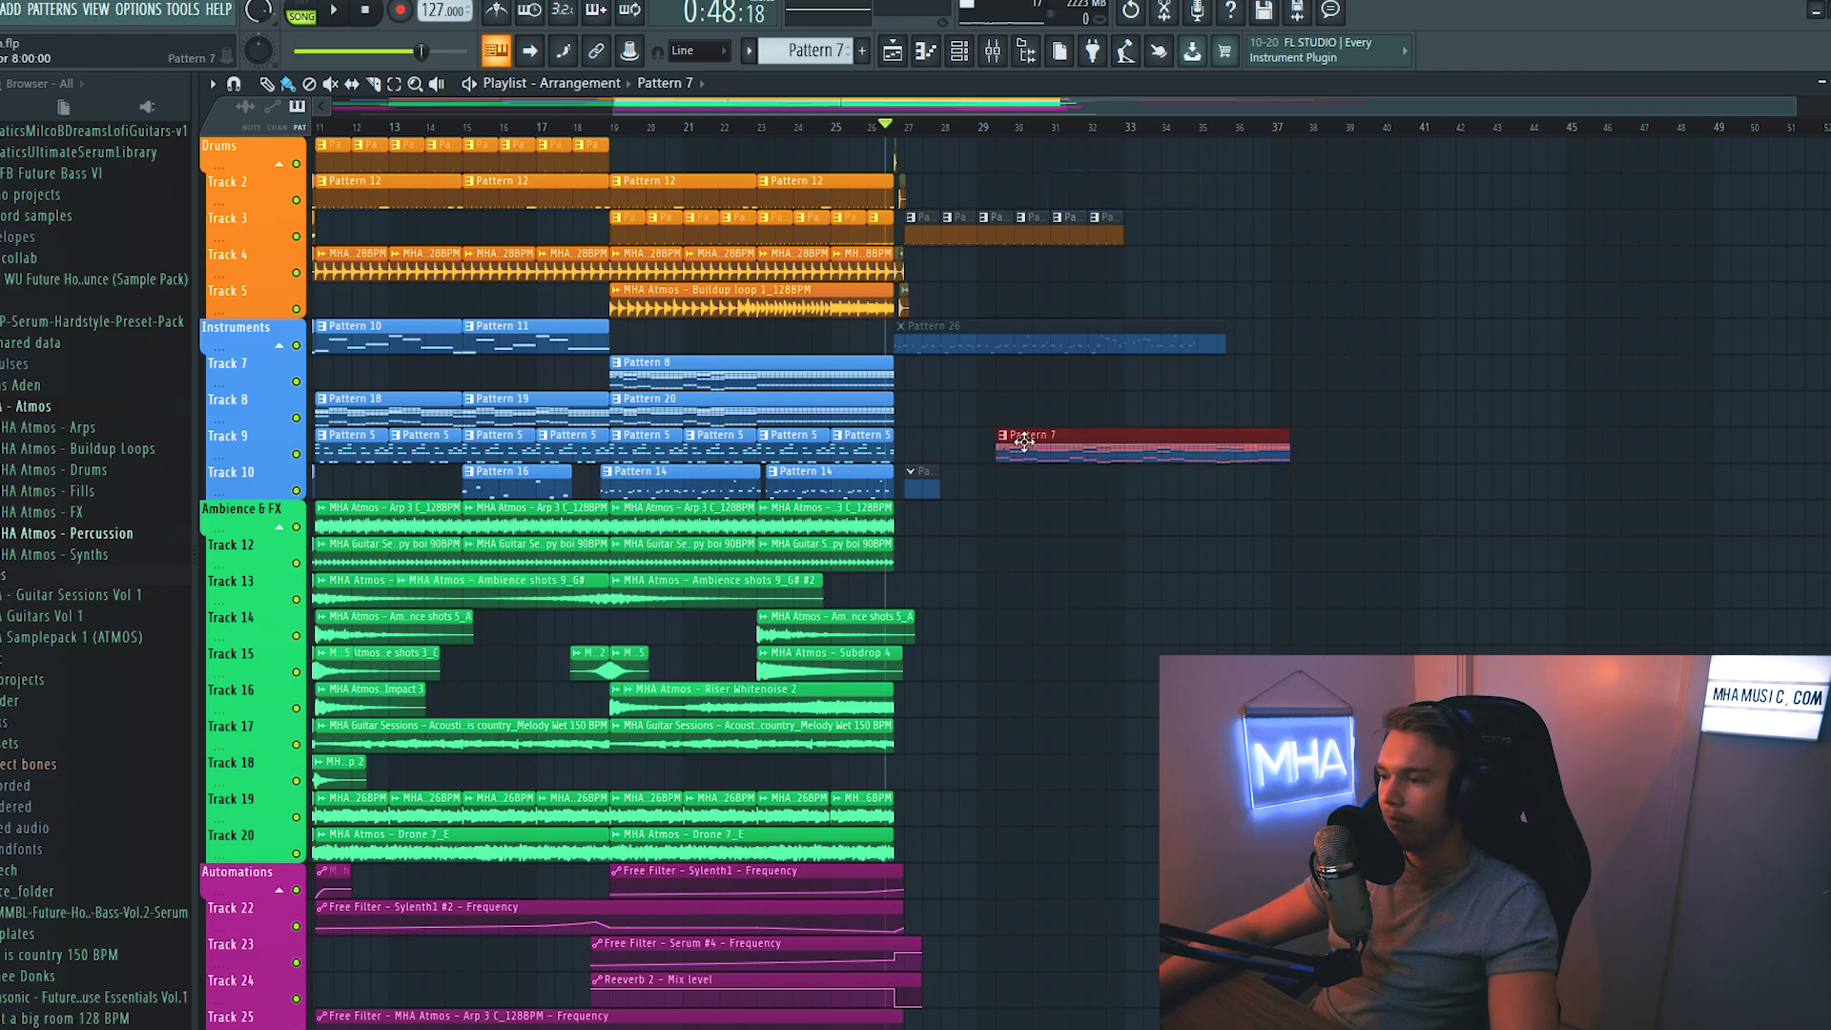
double_click(917, 490)
right_click(660, 741)
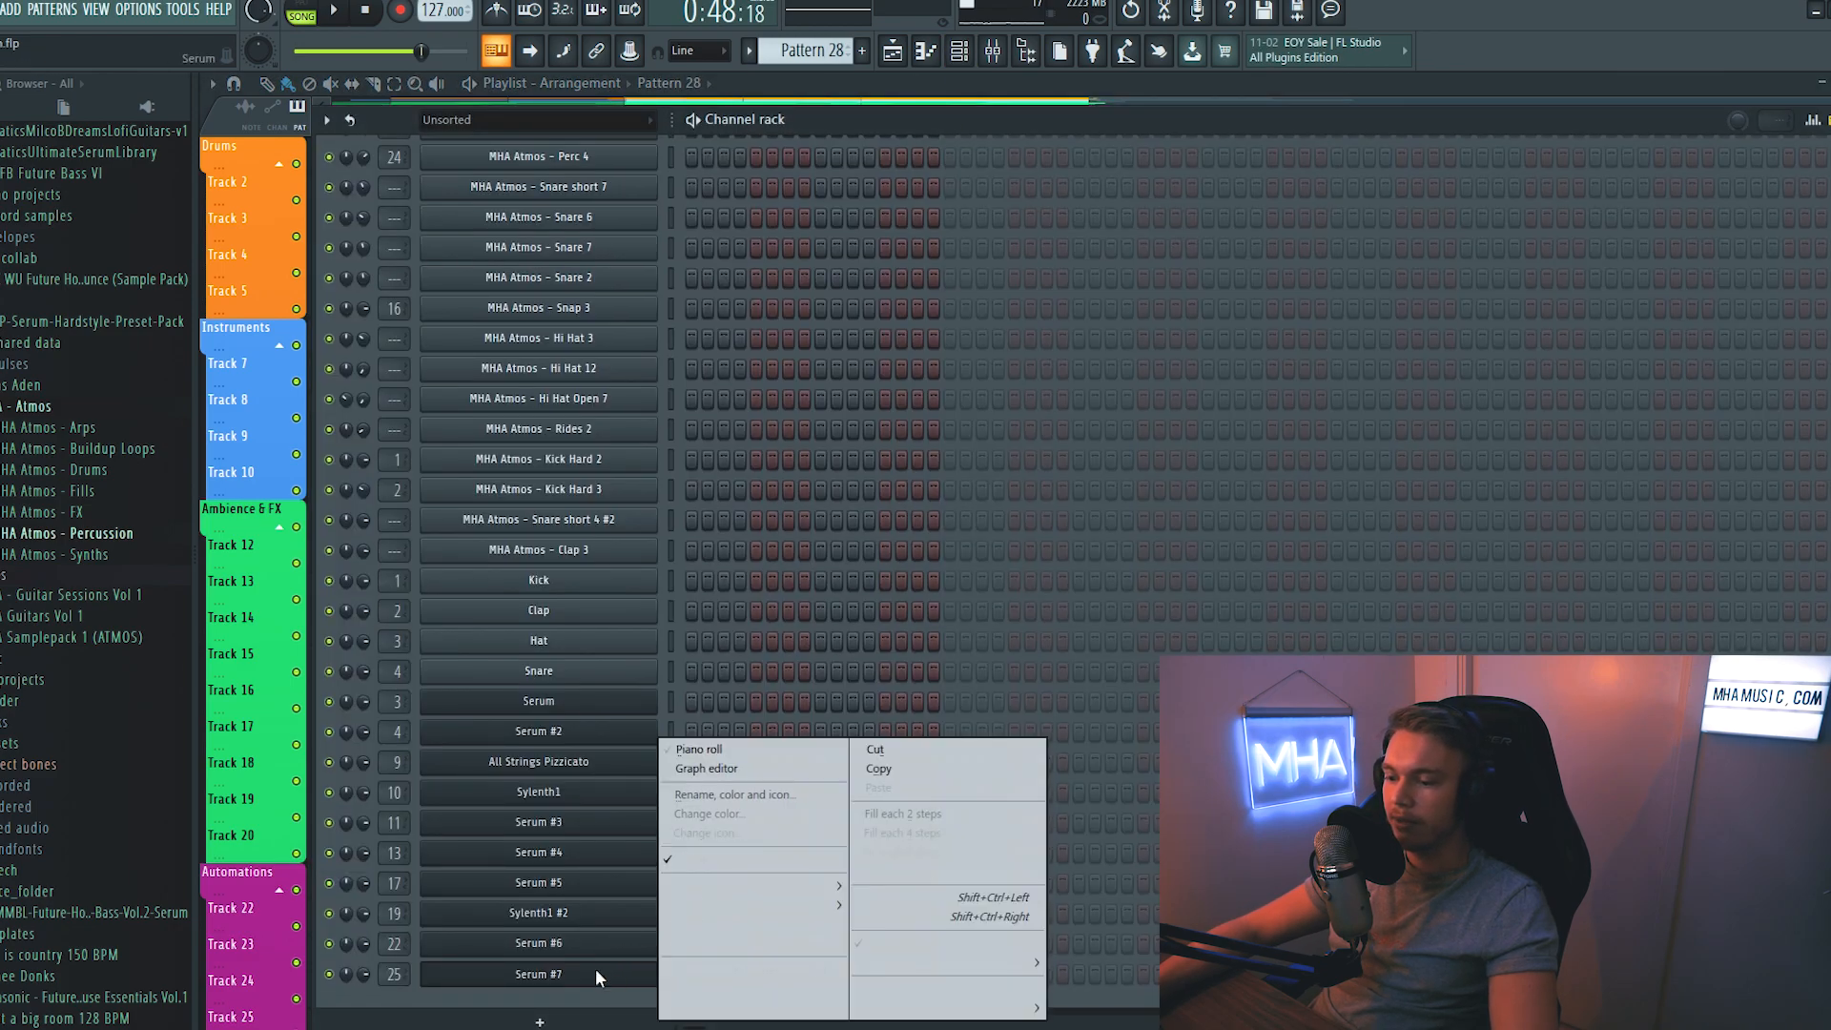
click(722, 749)
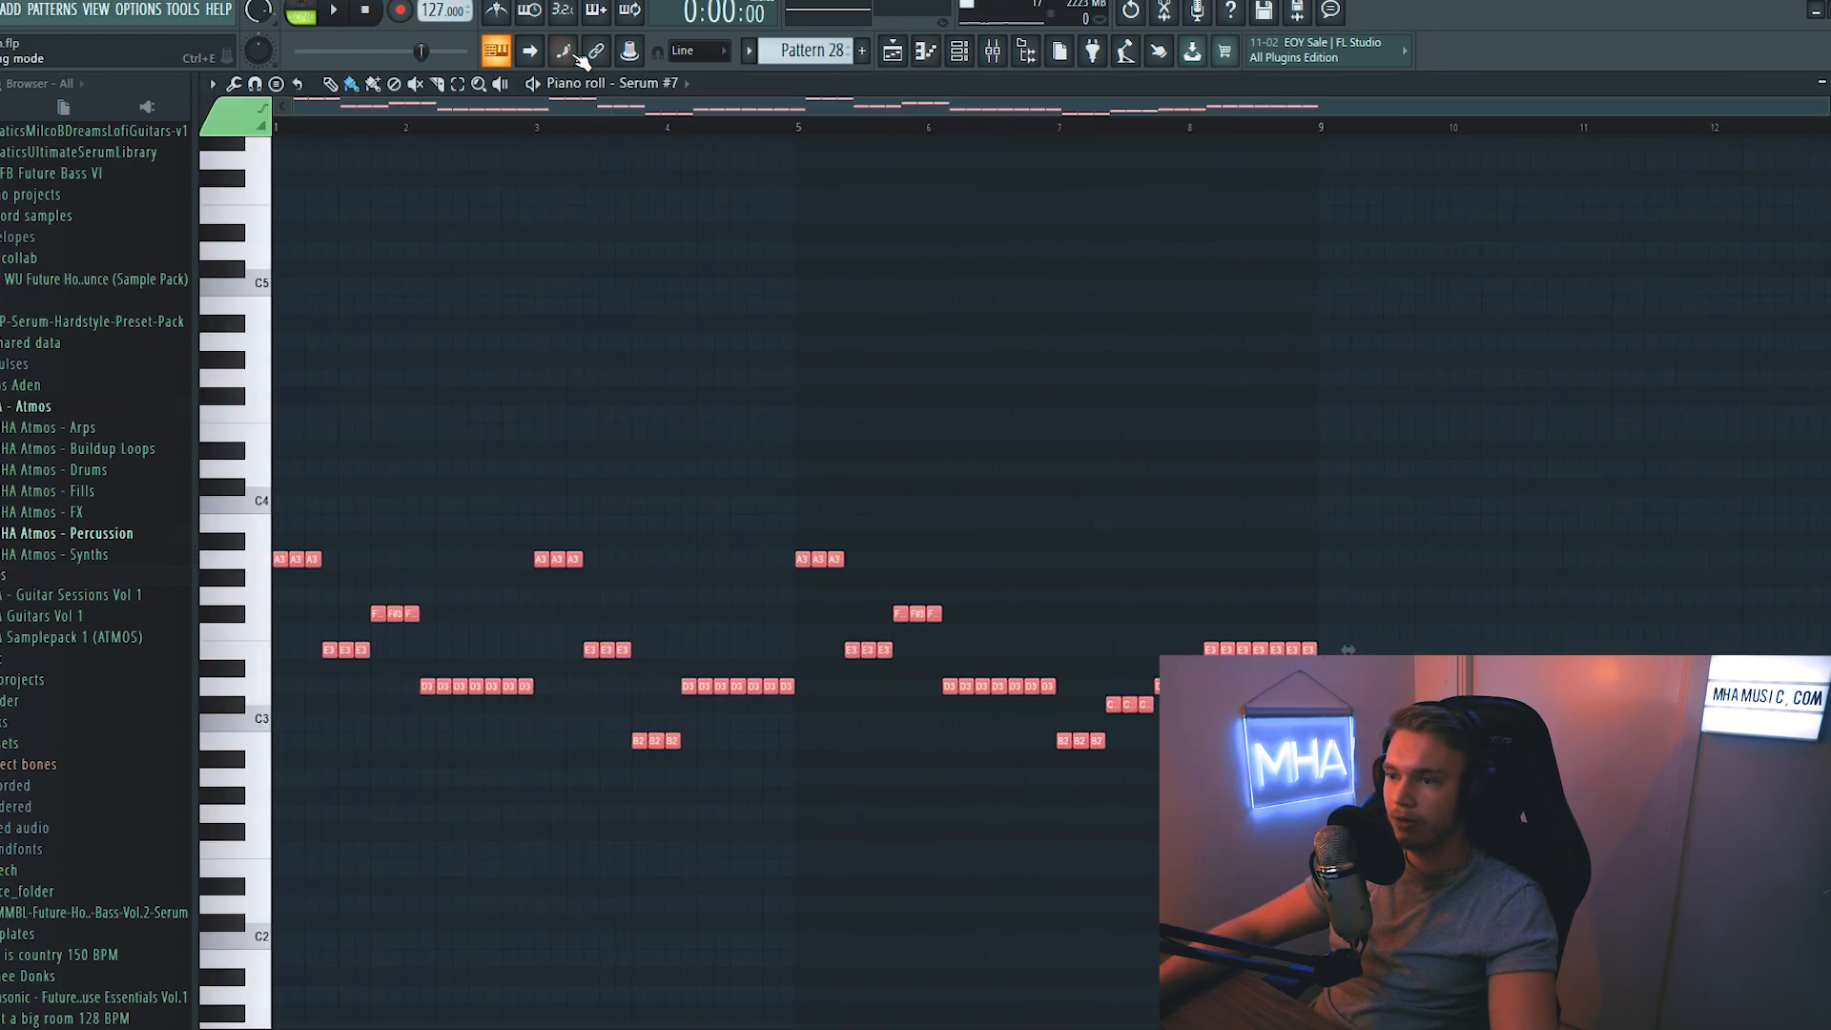
- Raise the Serum #7 melody by one octave in the piano roll and play it back
key(space)
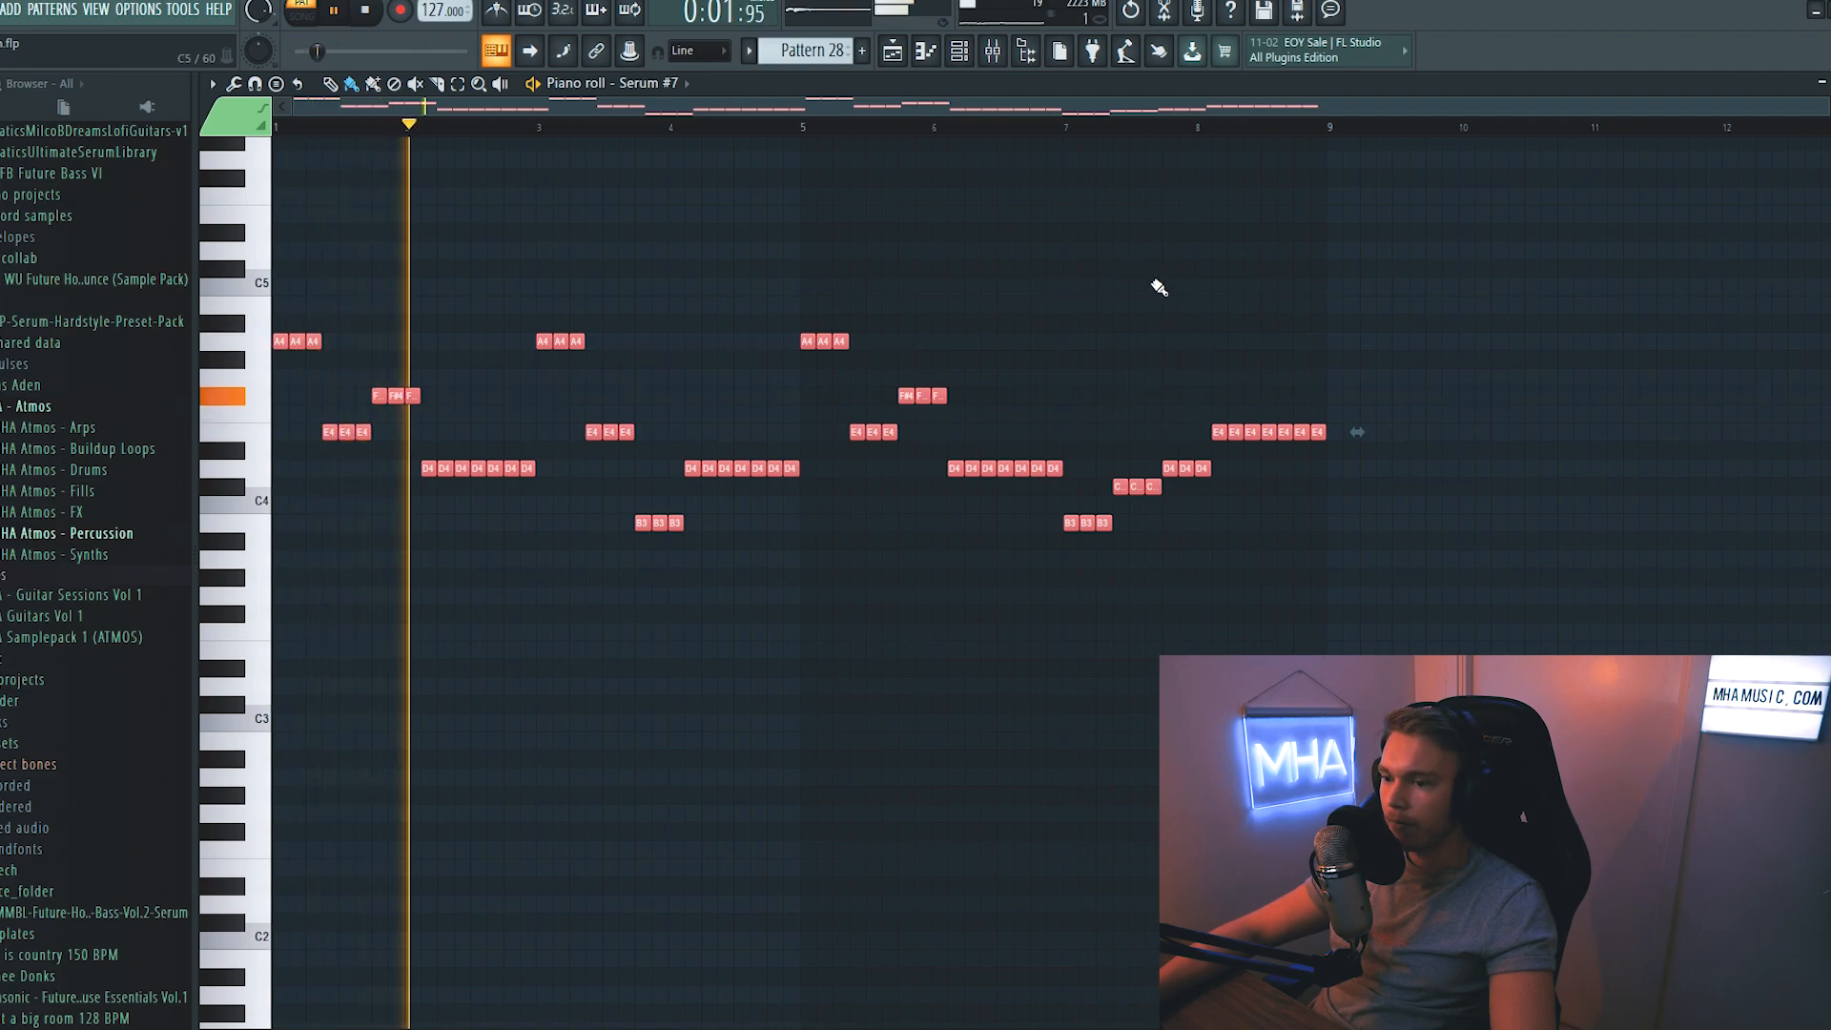
key(space)
scroll(433, 333, up, 2)
key(ctrl+d)
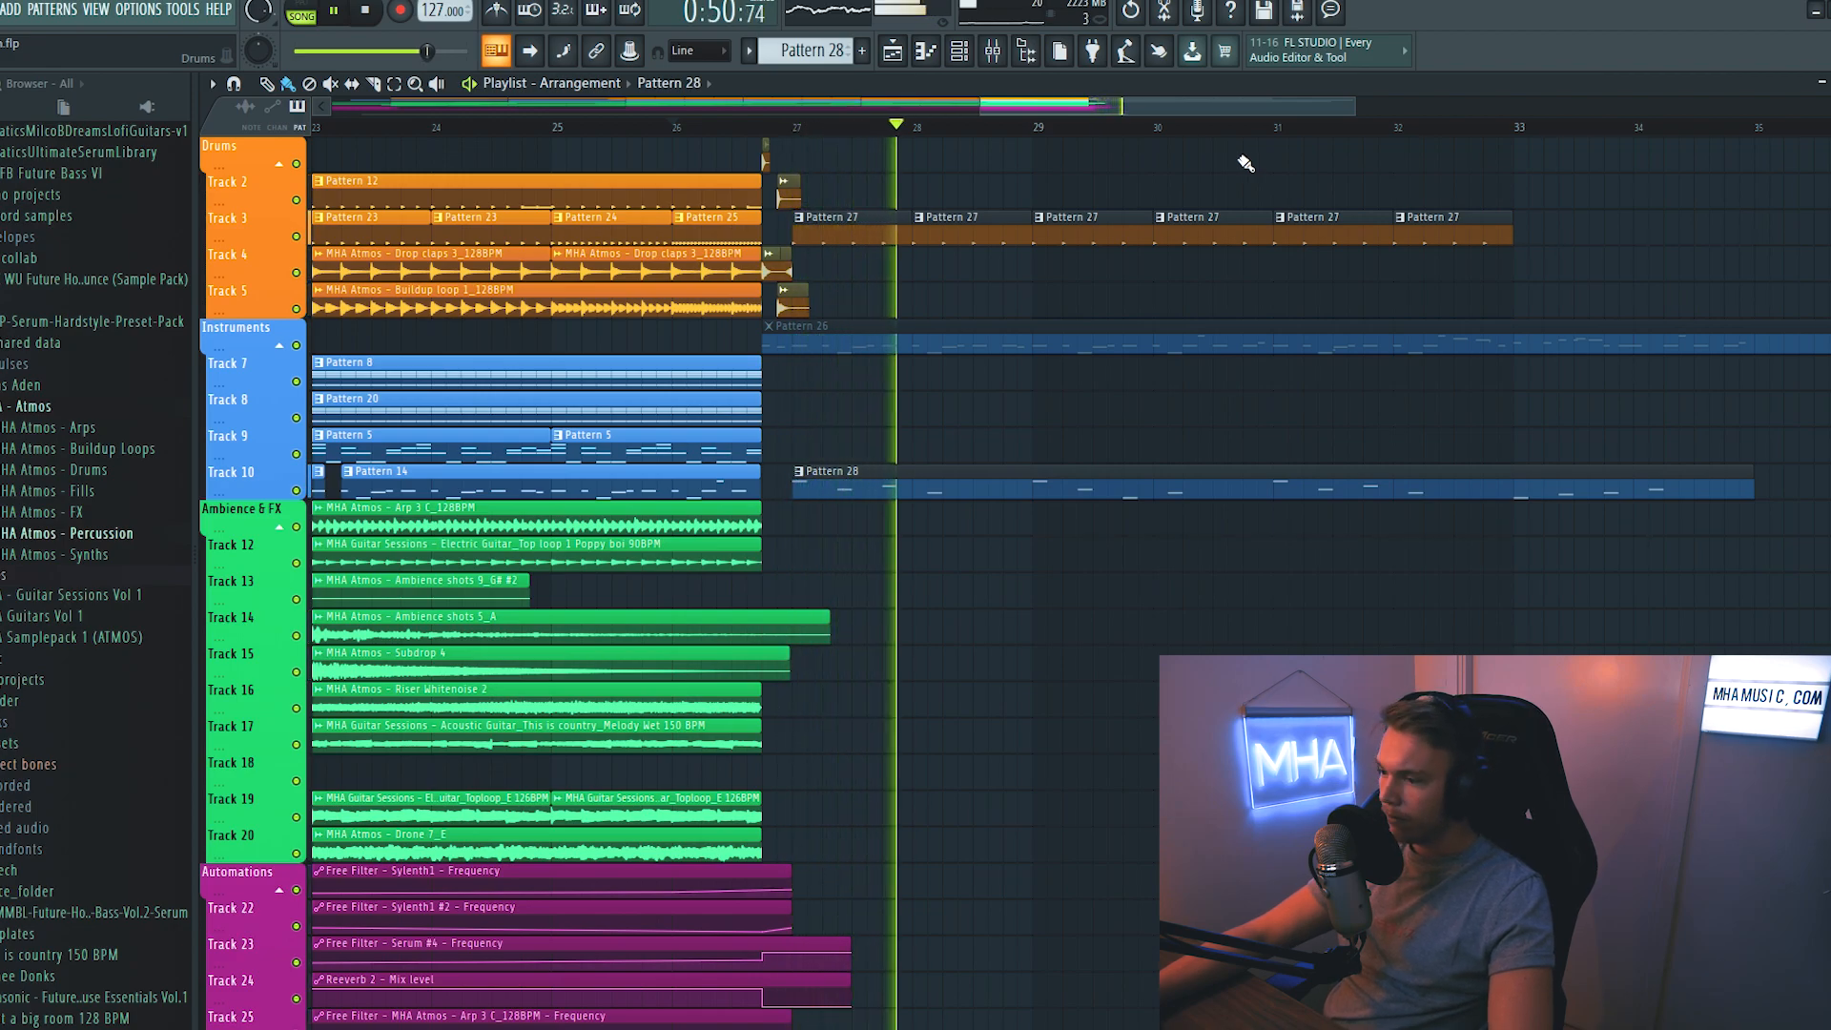
- Raise the portamento time of the mono Serum #7 bass in Pattern 28 to about 273 ms
double_click(1279, 483)
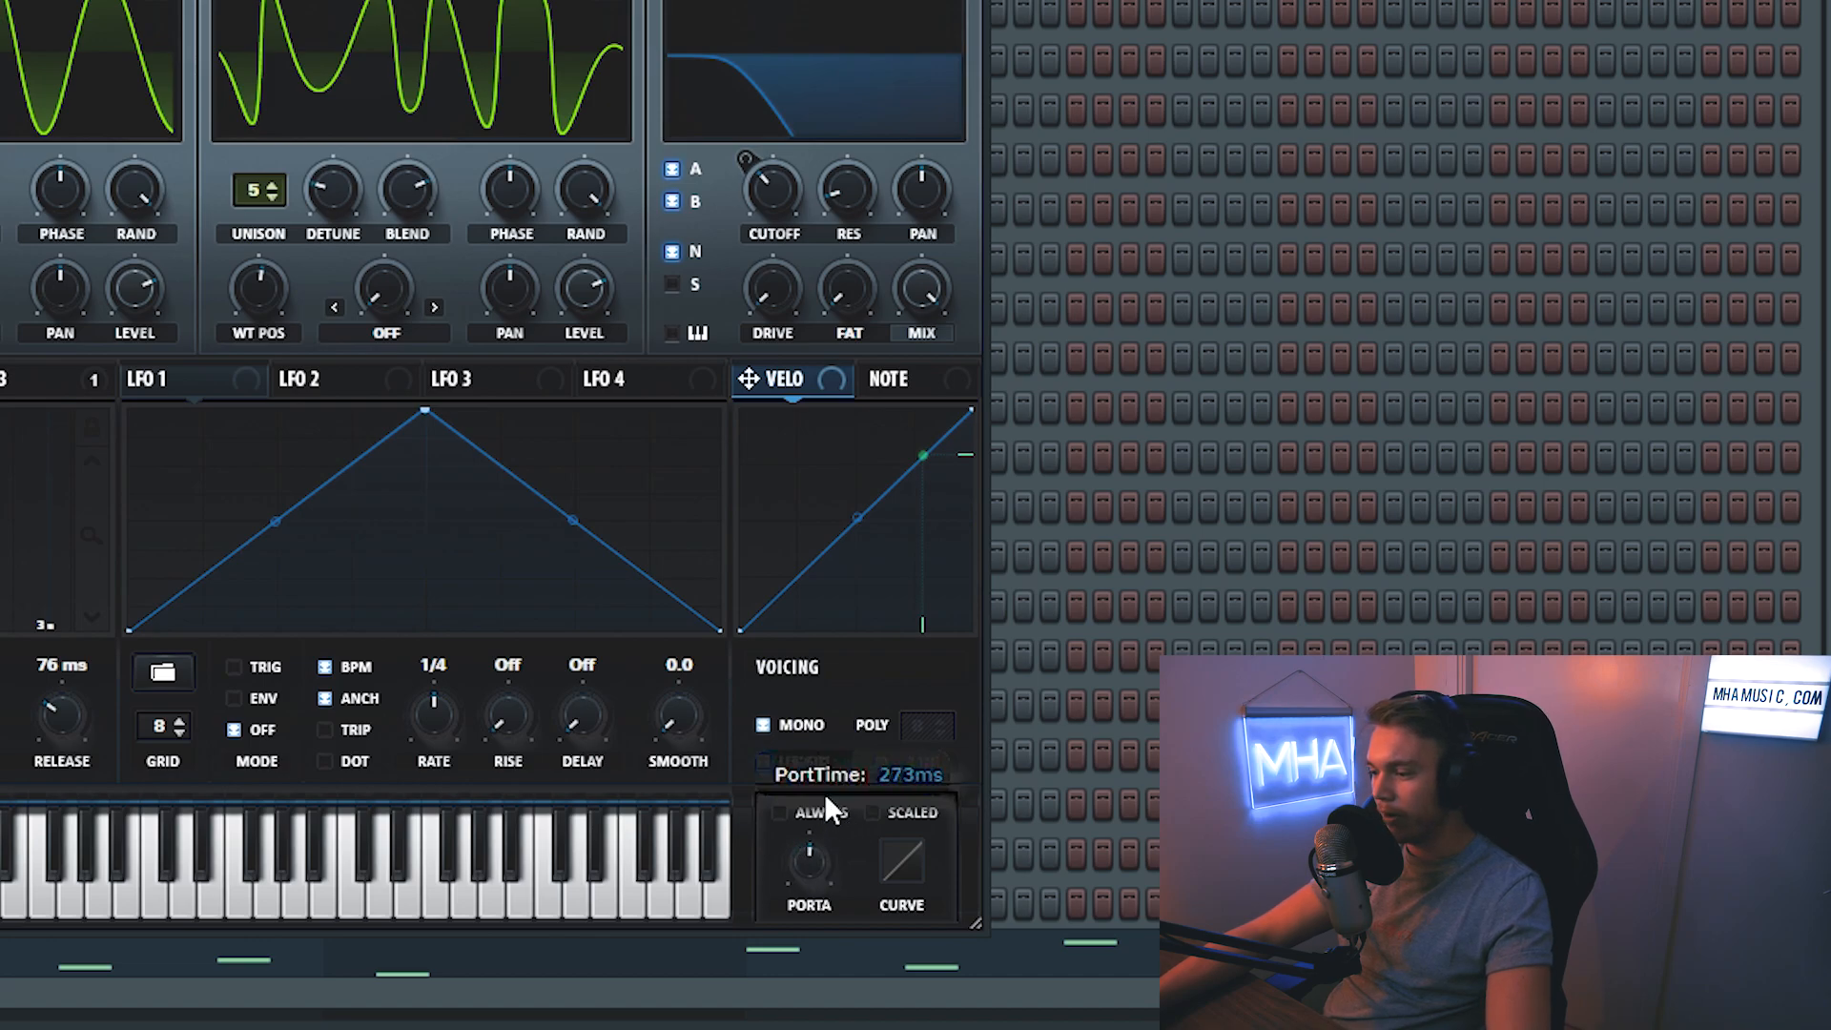
drag(820, 860, 816, 855)
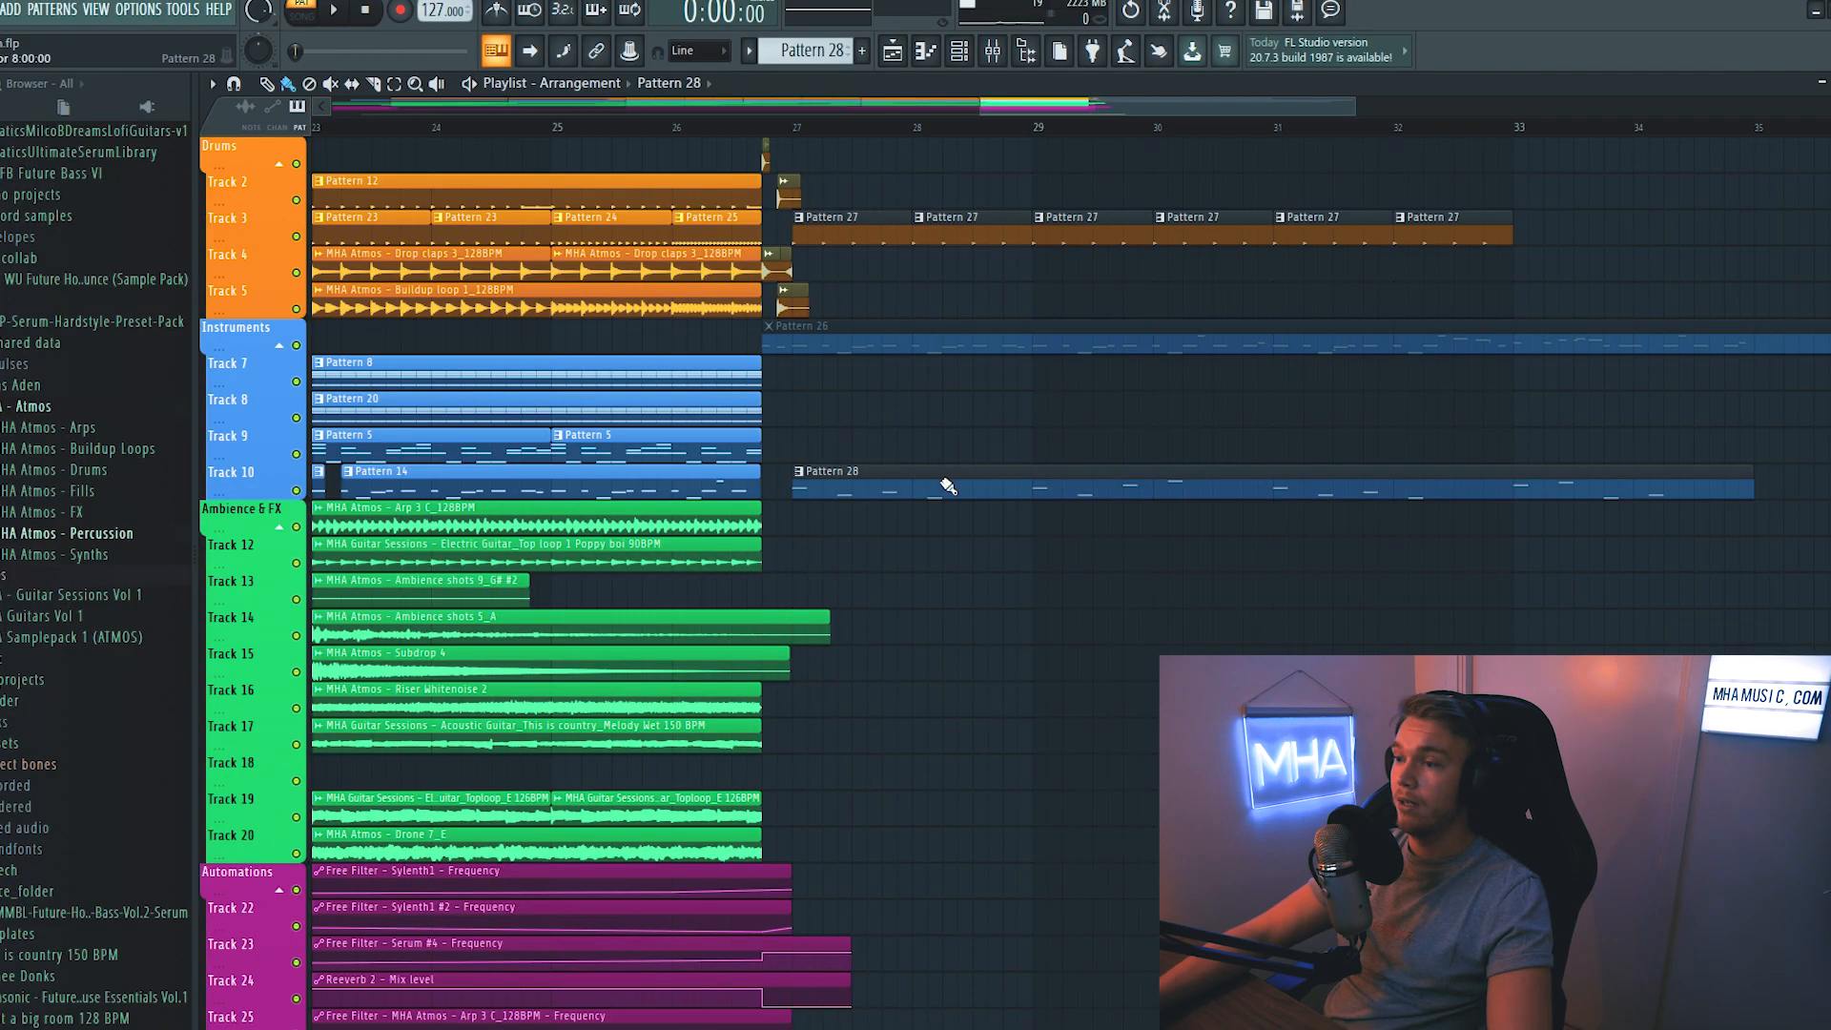
- Play back the drop and review the Pattern 28 bass melody in the piano roll of Serum #7
double_click(937, 478)
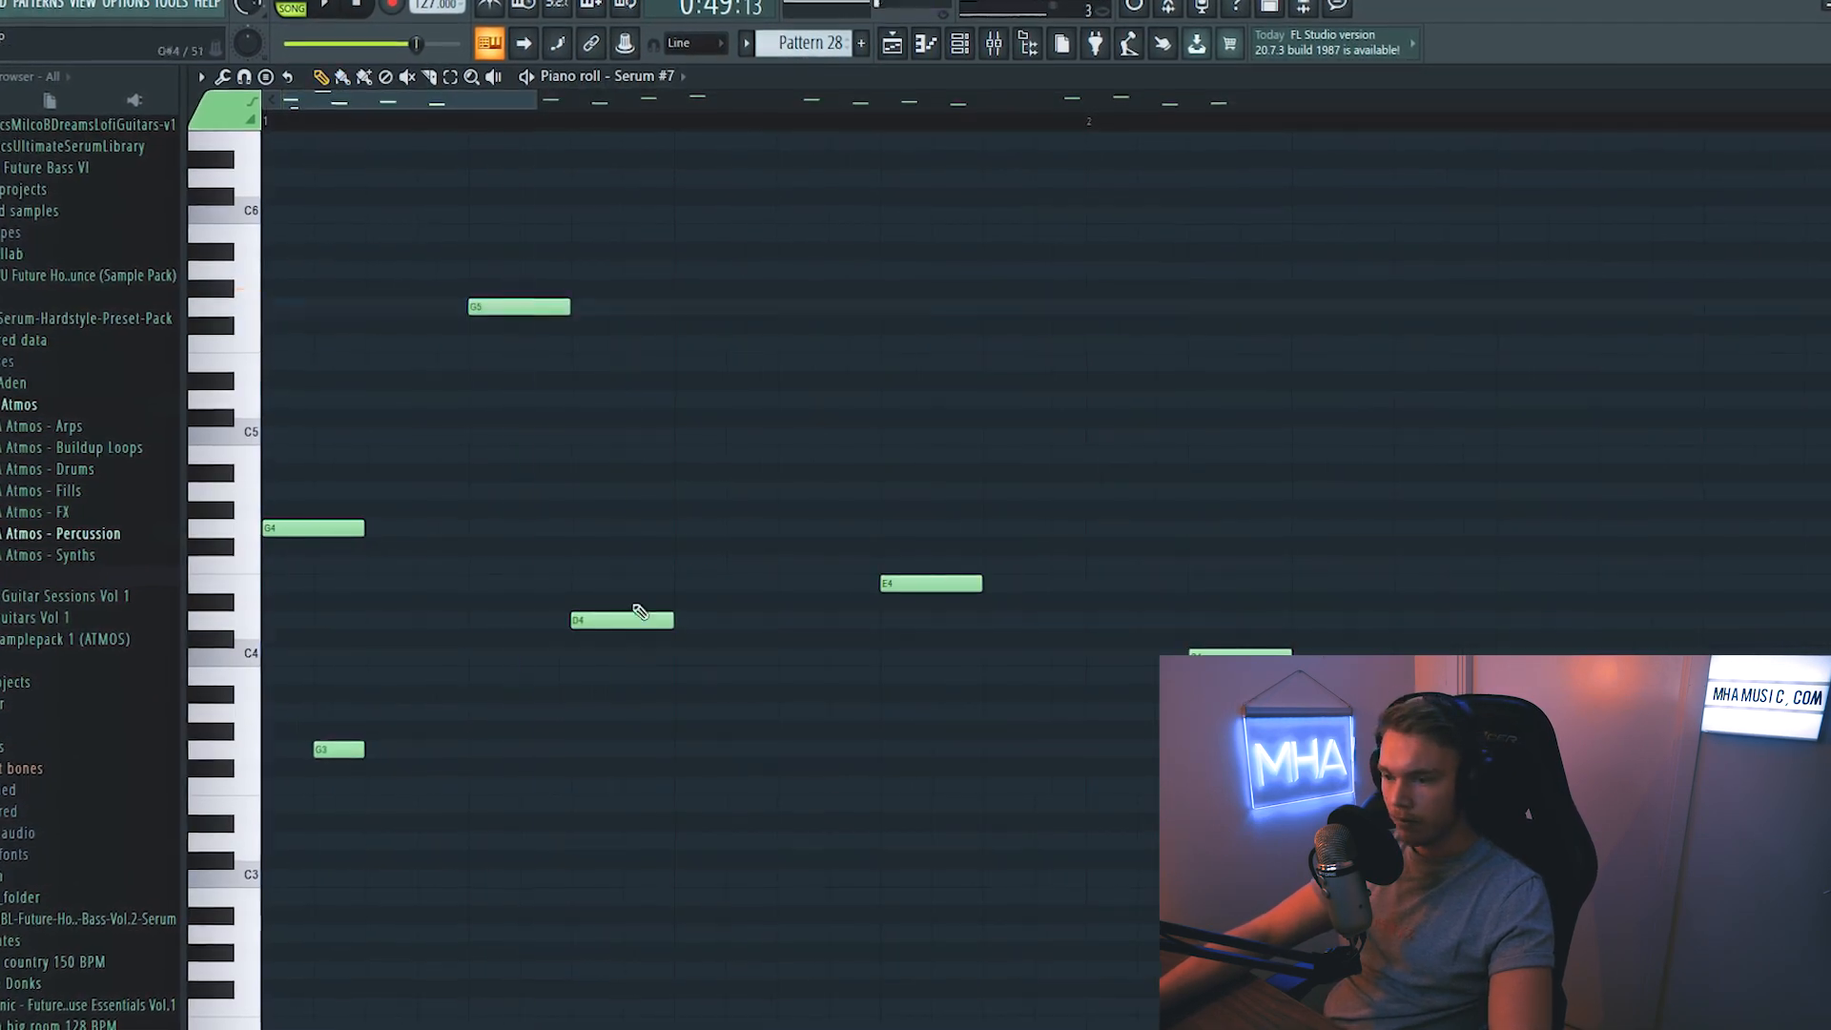
key(space)
click(1051, 811)
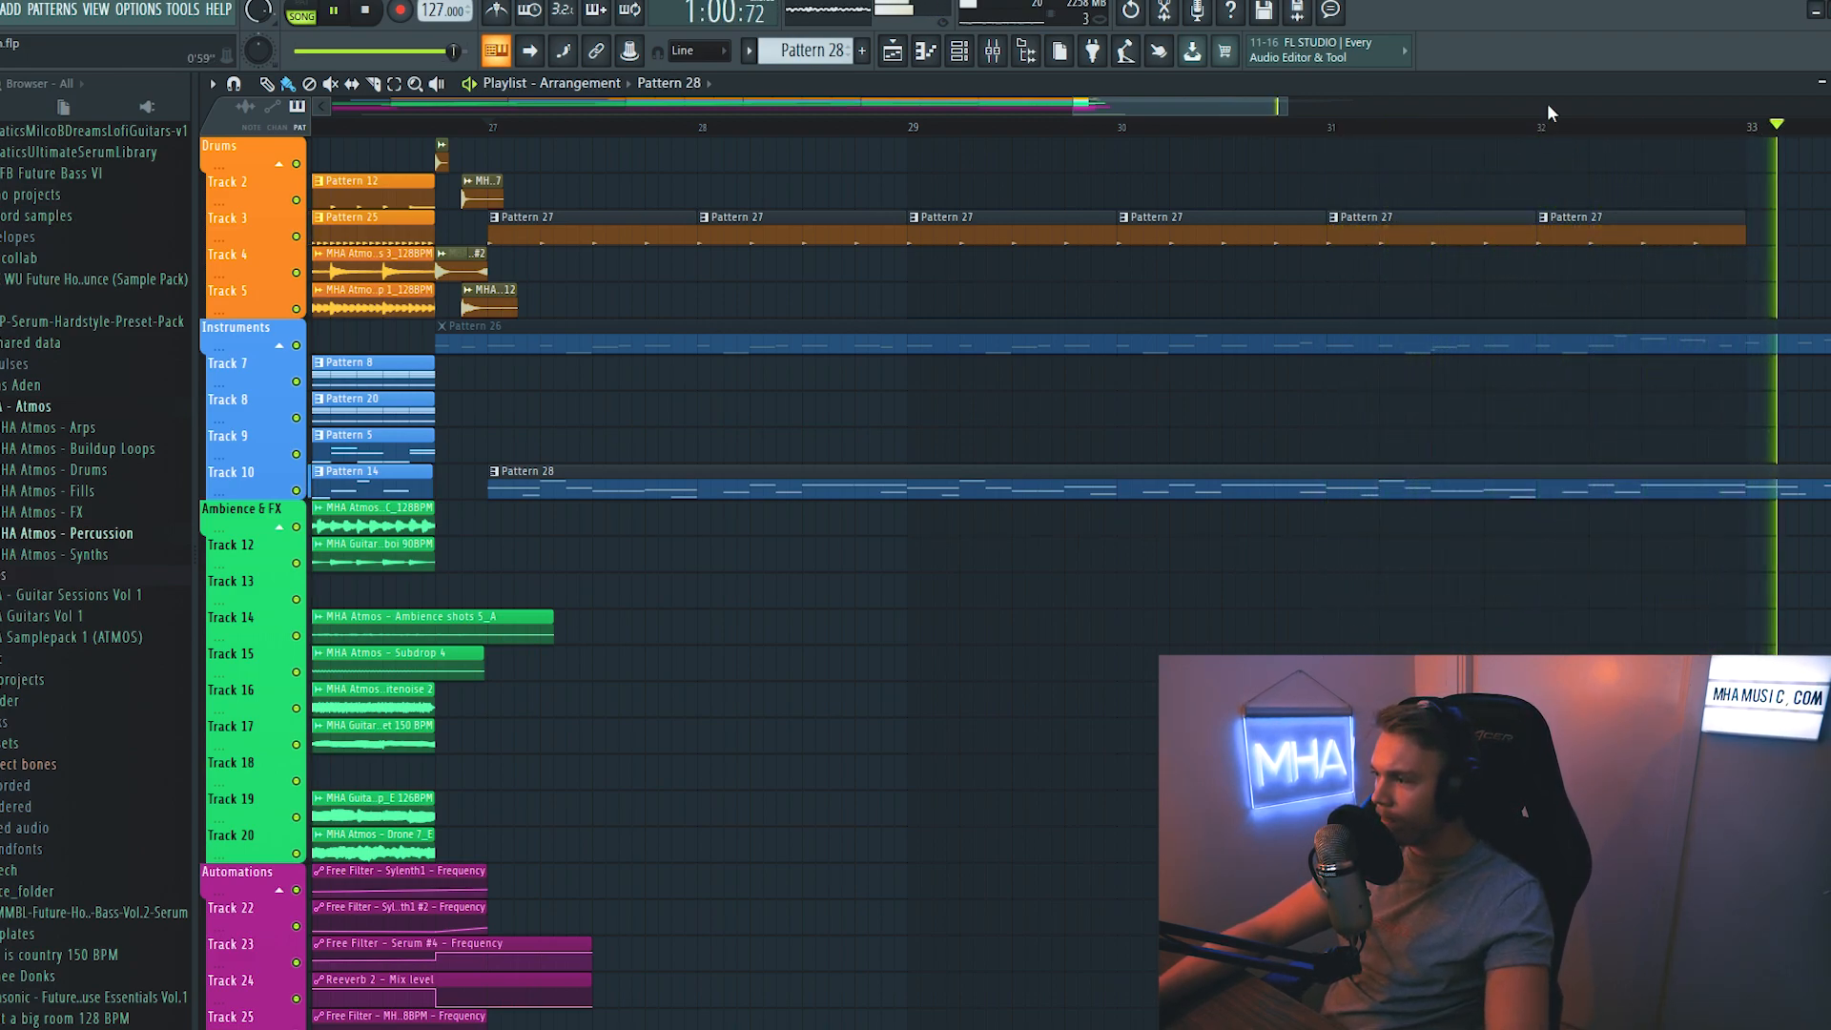
scroll(1550, 114, down, 3)
click(1206, 215)
drag(1228, 230, 1324, 252)
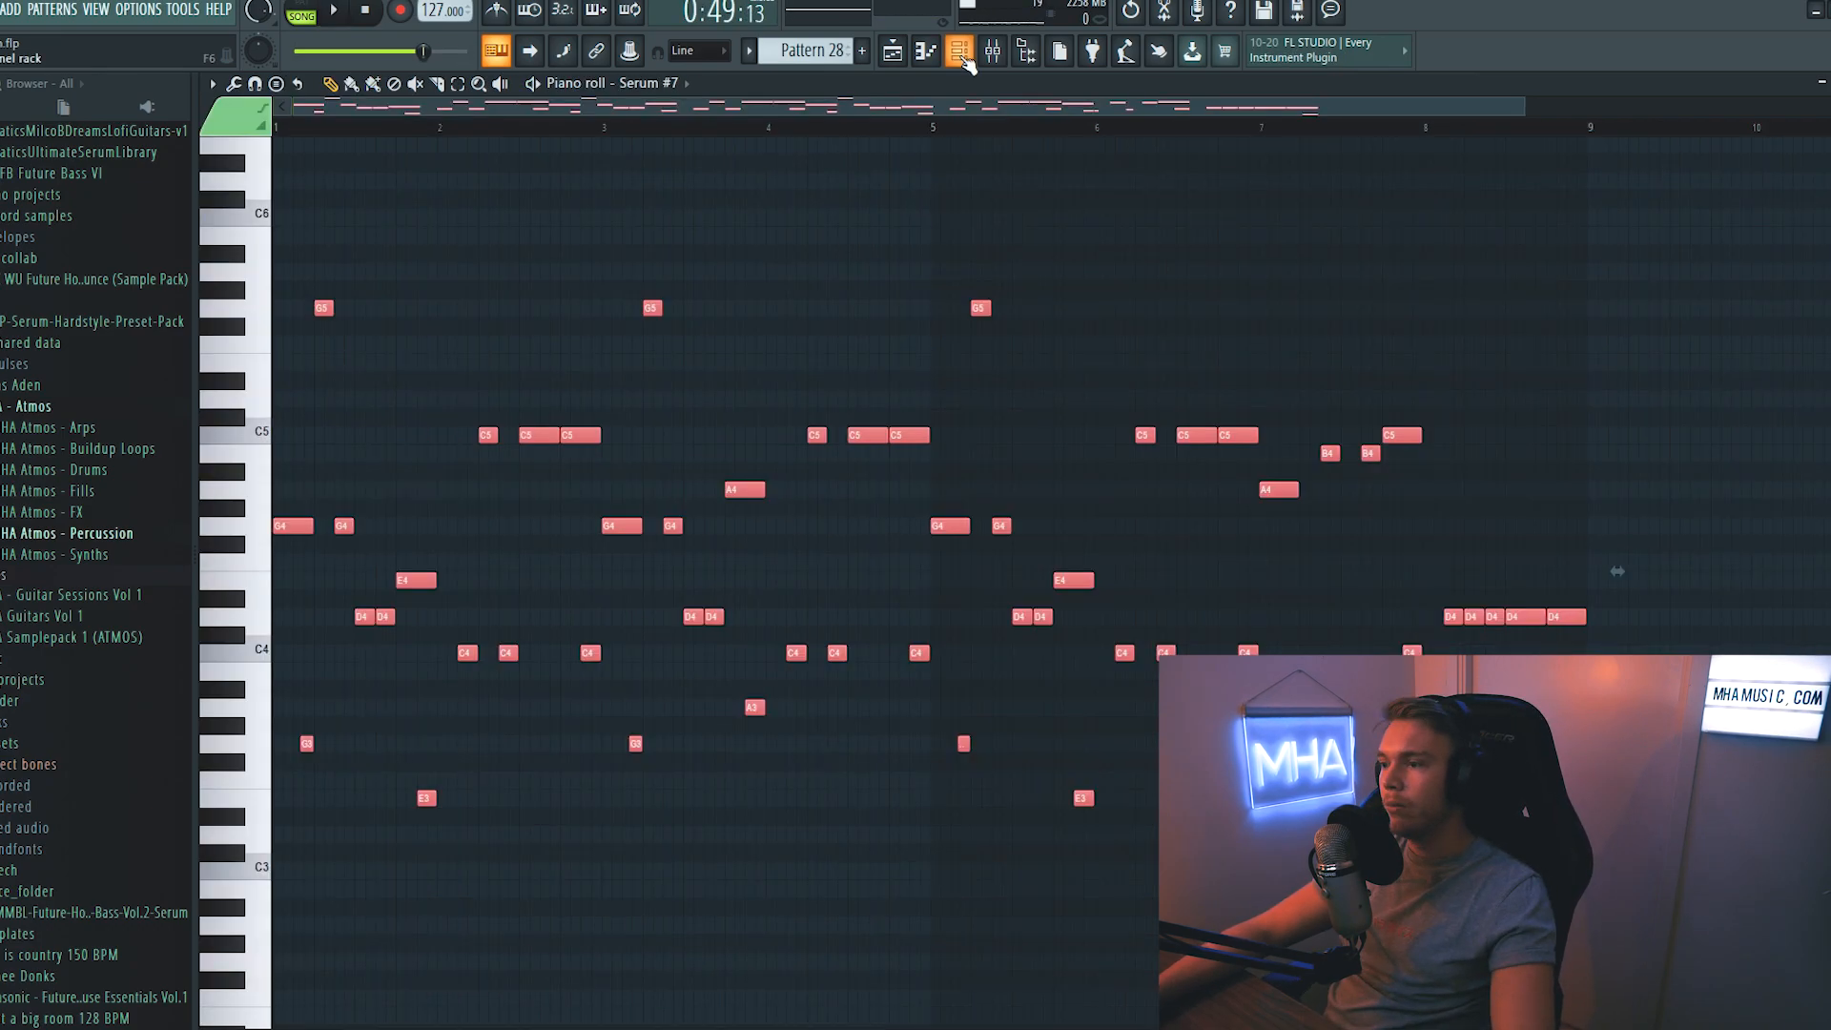
- Clone the Serum #7 channel in the channel rack to make a second bass layer
key(F6)
right_click(614, 973)
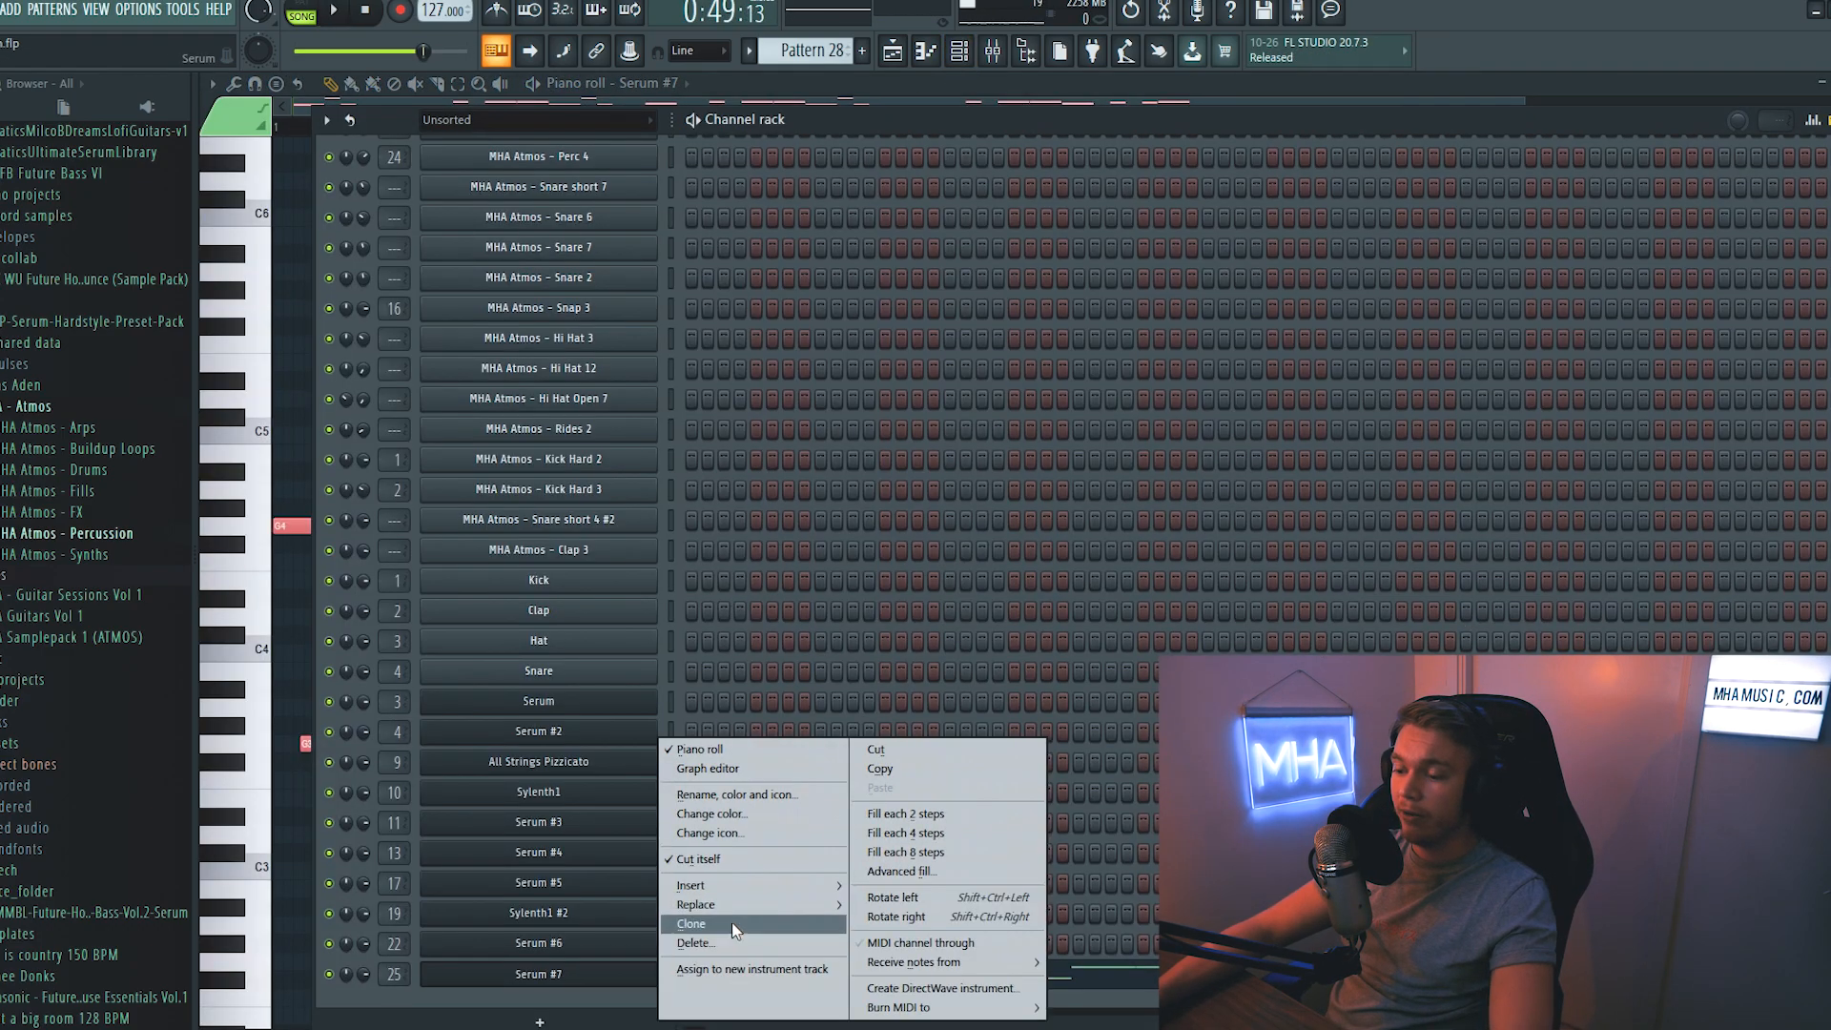
click(740, 924)
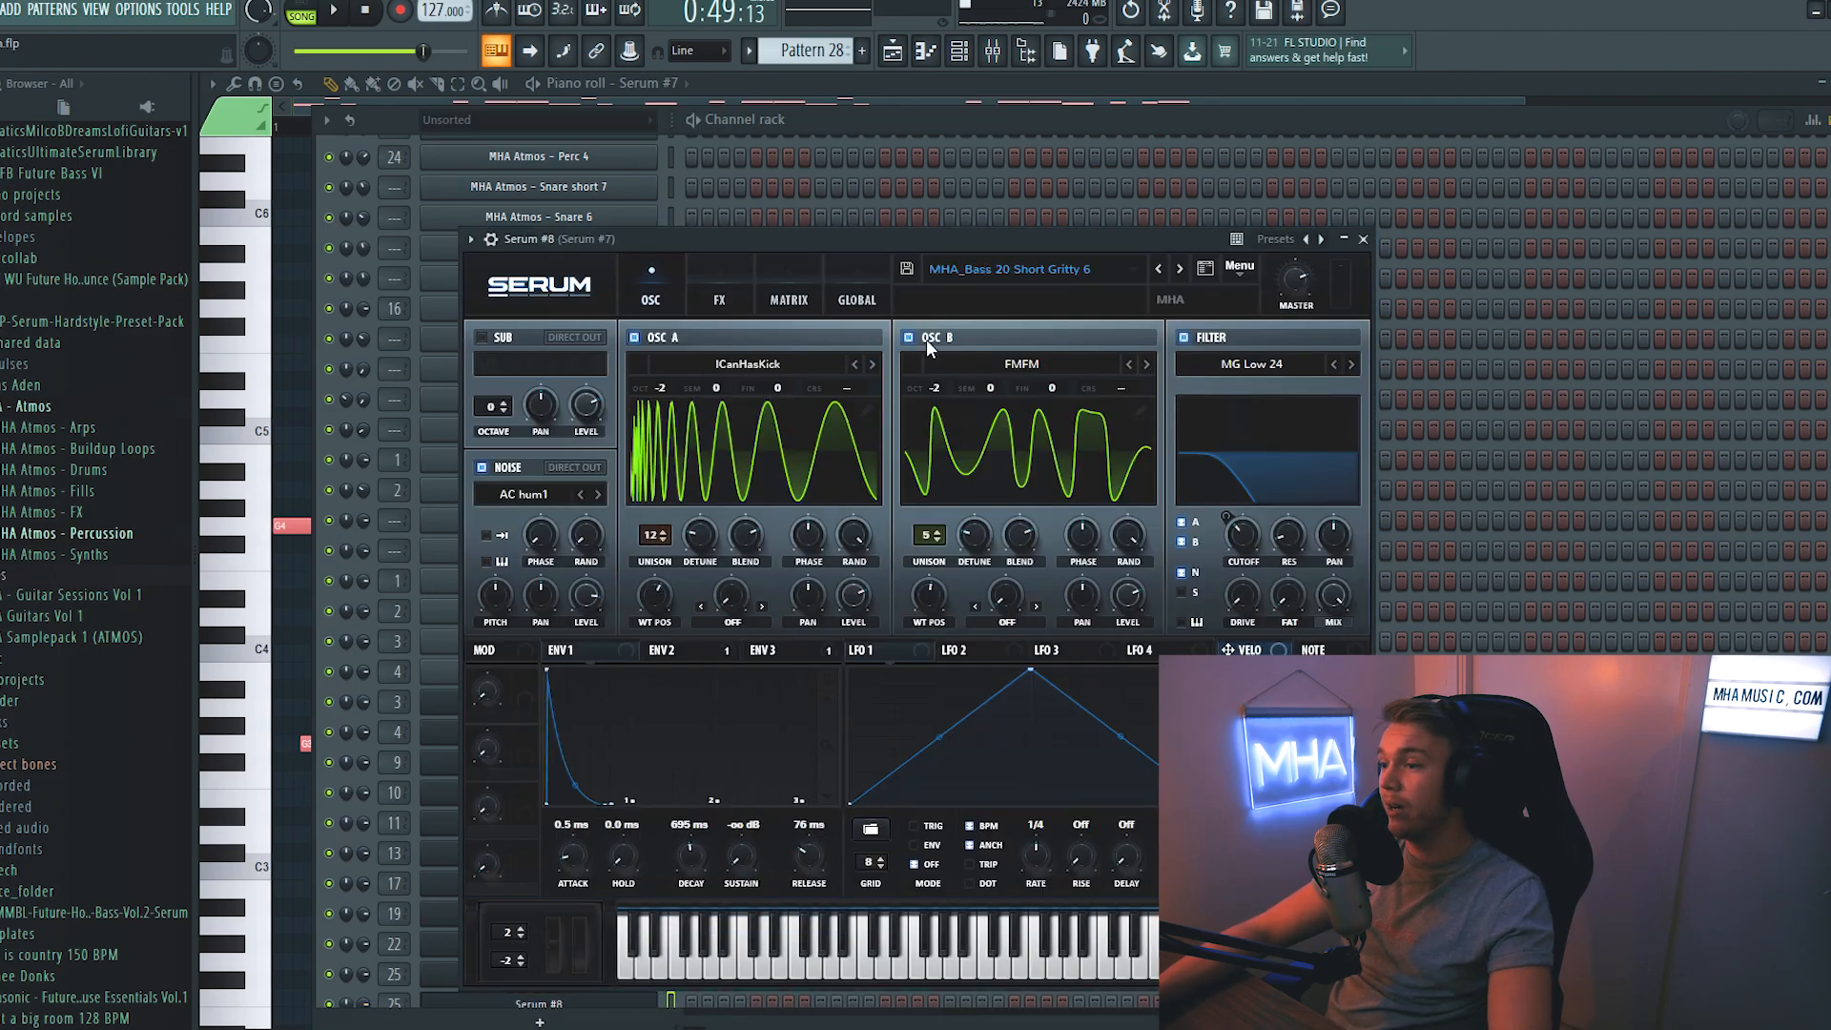
- Load the preset MHA_Bass 23 Short Gritty 9 in the cloned bass and set its OSC A octave to -1
drag(942, 240, 945, 161)
click(1185, 191)
click(1185, 191)
click(1185, 191)
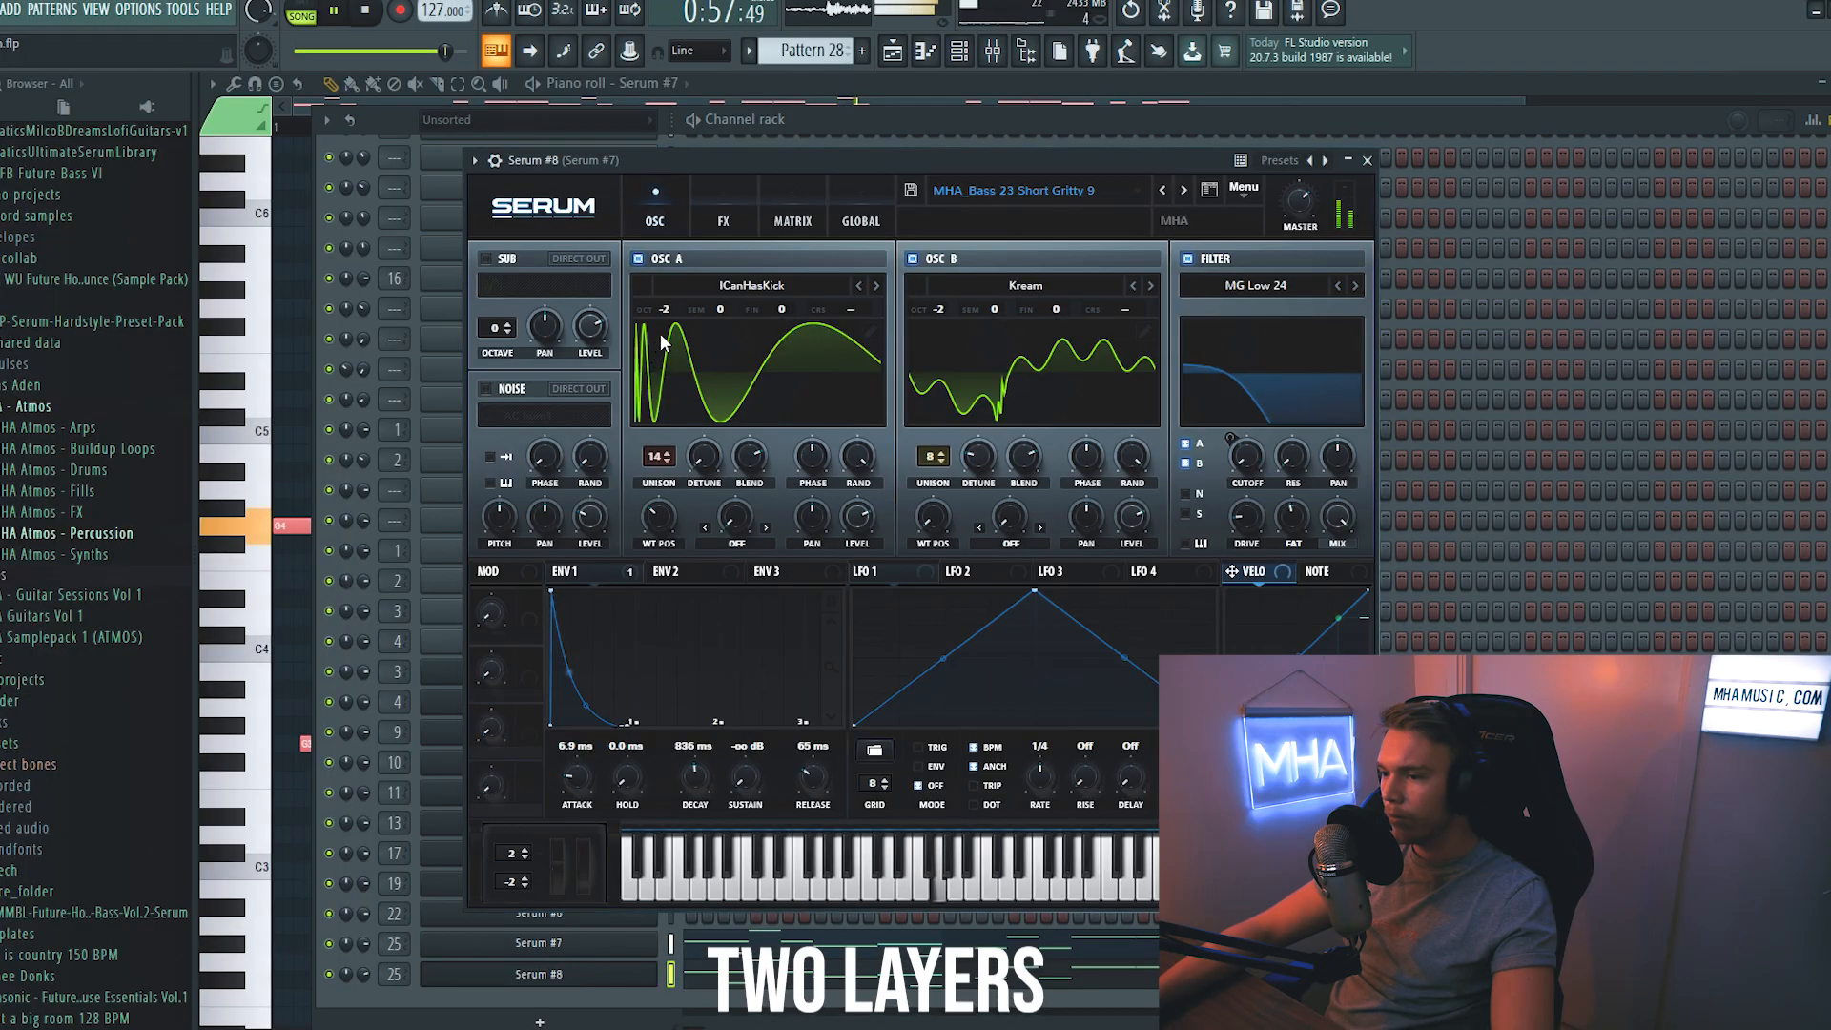
drag(674, 321, 675, 310)
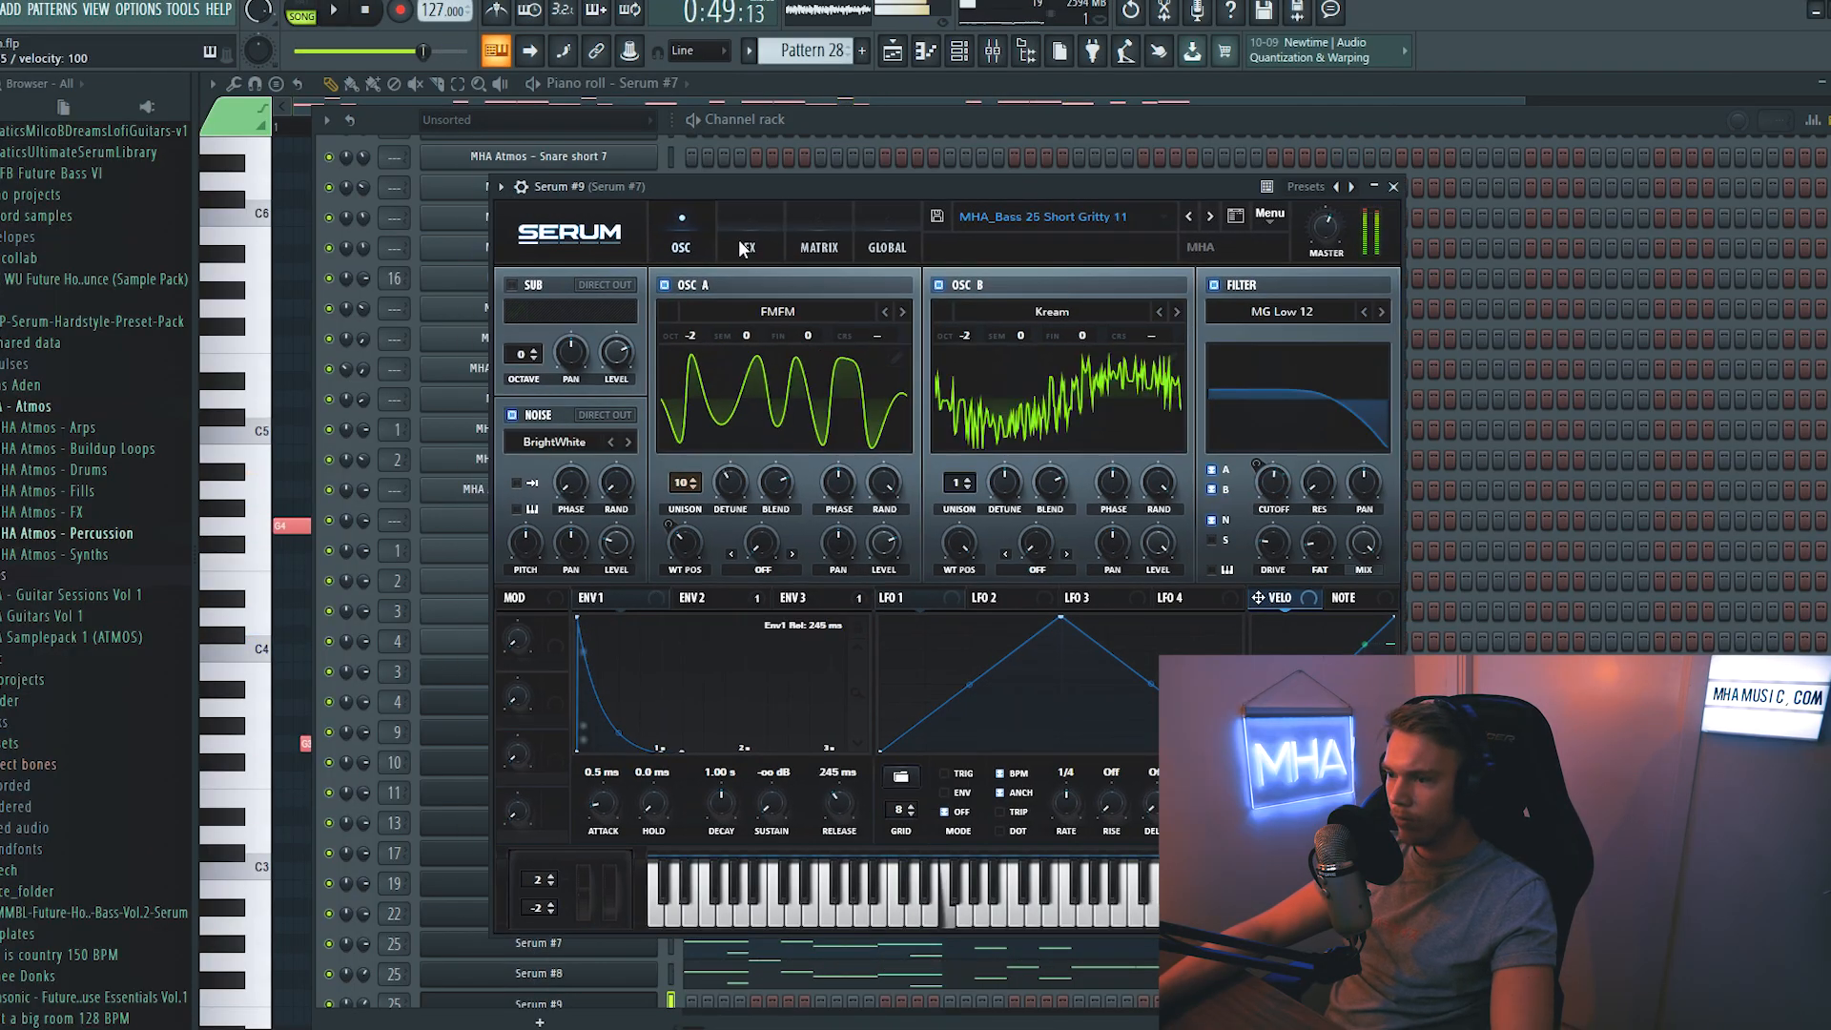
- Add two more cloned Serum bass layers and load the preset MHA_Bass 36 Soft 8 in the last one
click(746, 244)
click(518, 501)
click(892, 132)
key(space)
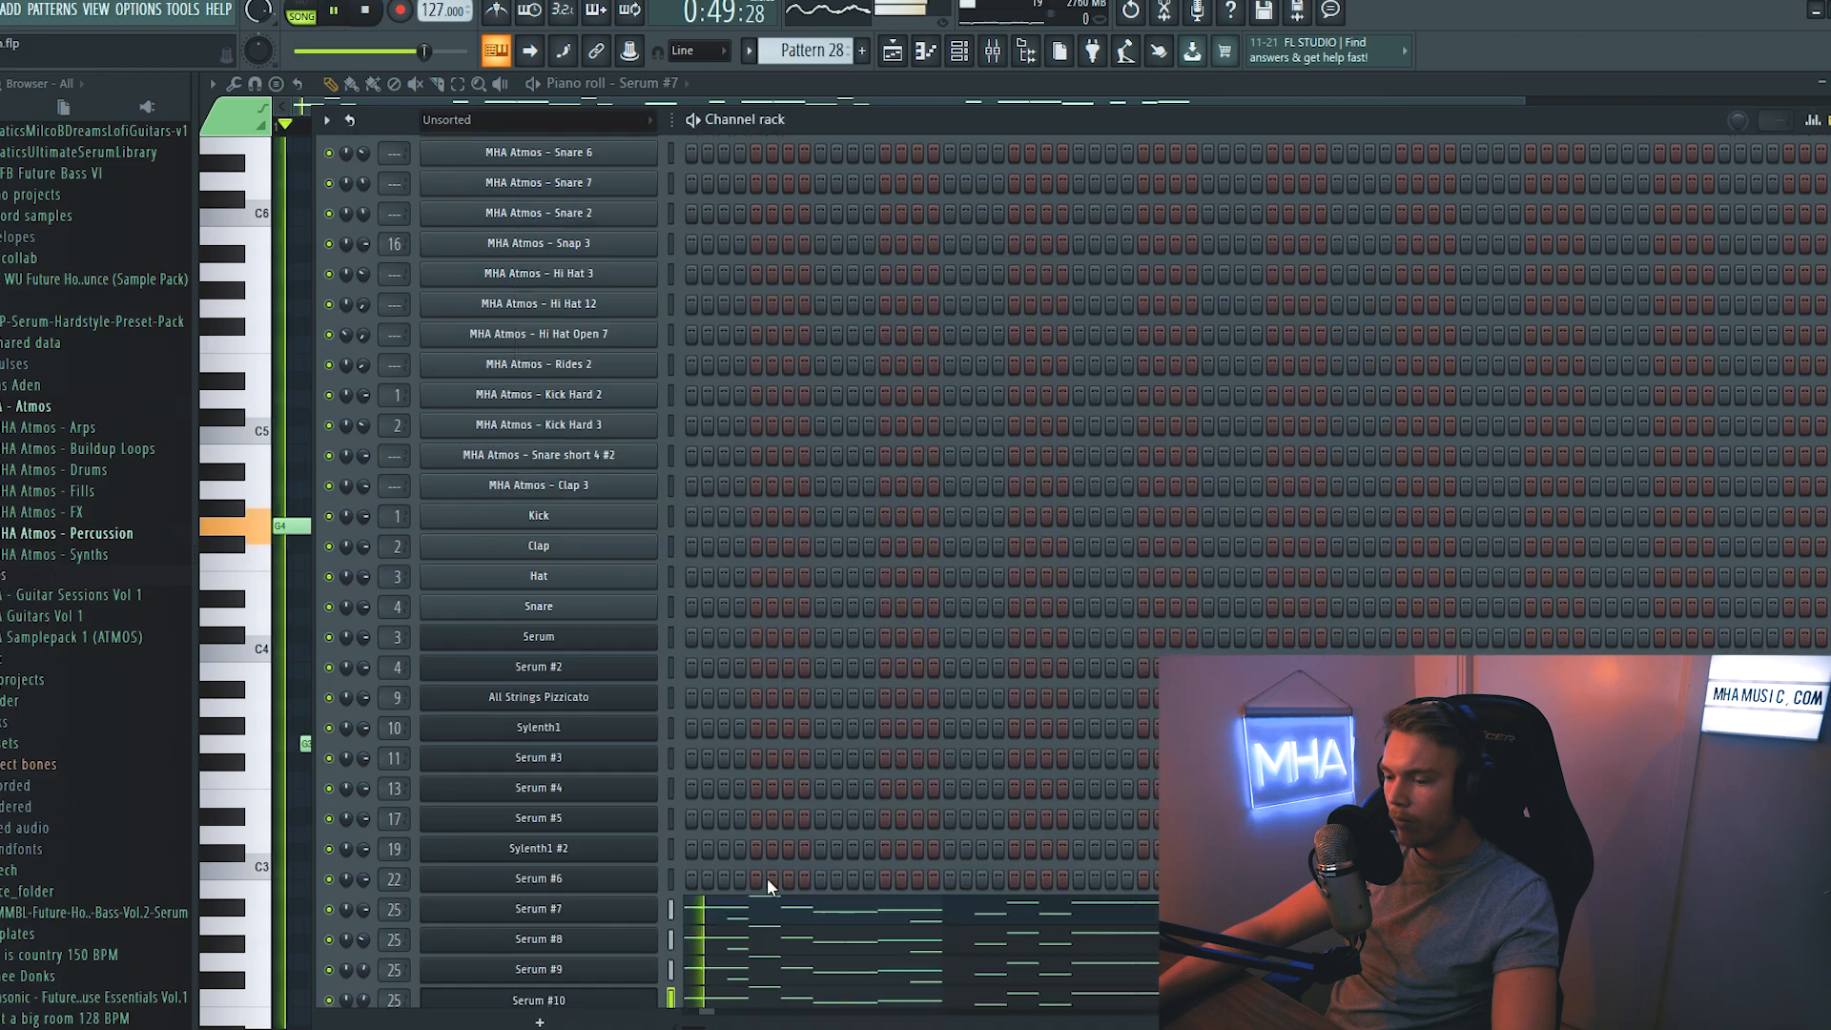
scroll(365, 992, down, 1)
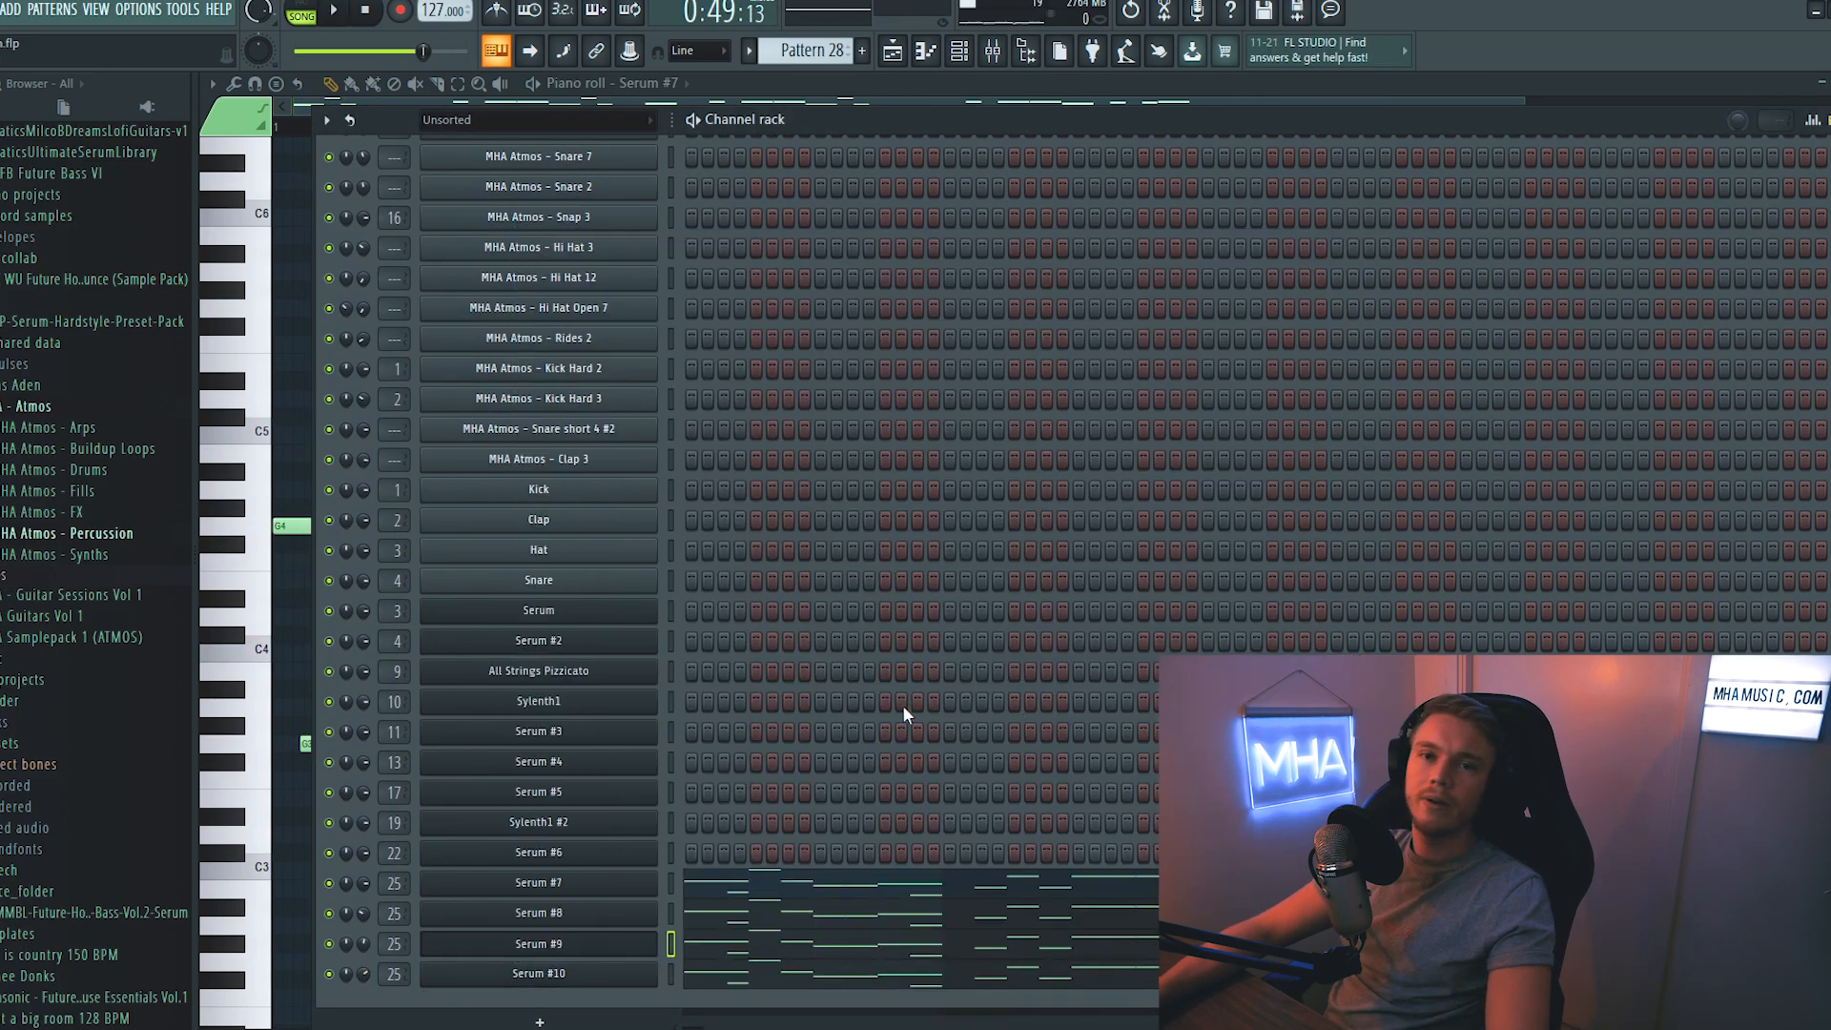
- Add Fruity WaveShaper and Soundgoodizer before OTT on the Serum #7 mixer track and set the OTT depth to 36%
click(669, 887)
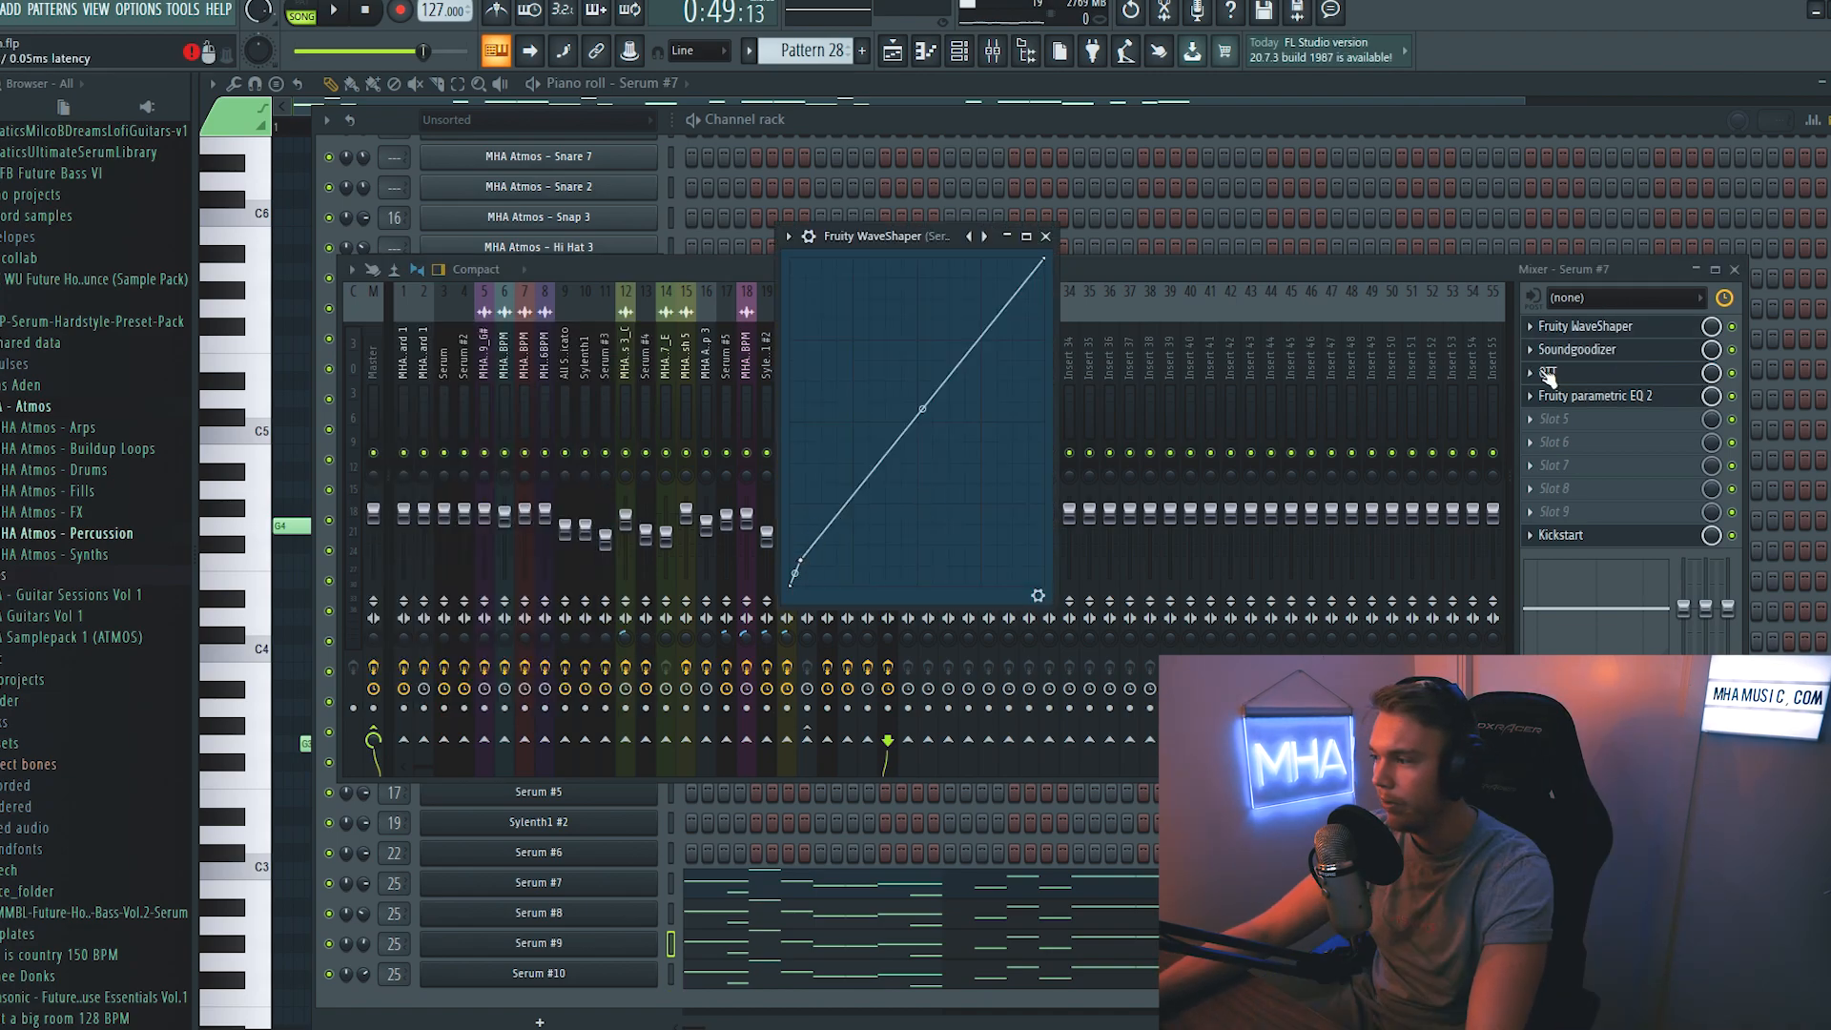
click(1595, 351)
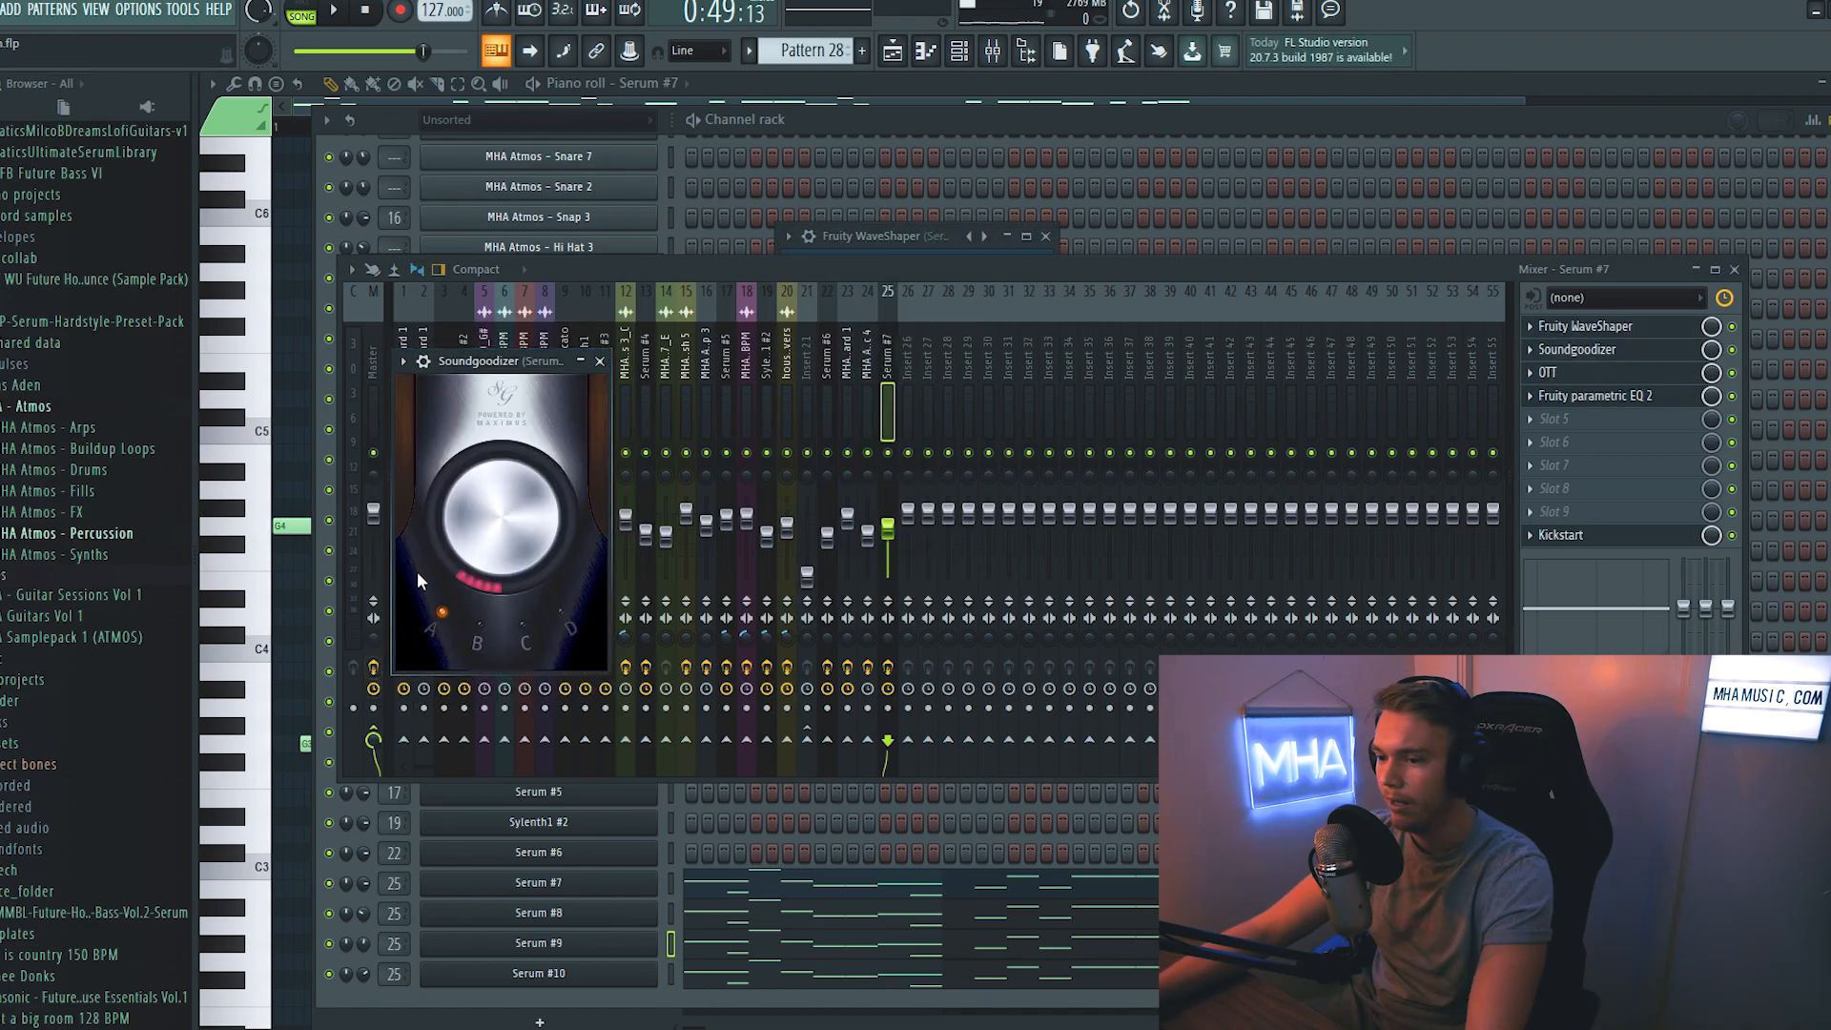
click(1568, 375)
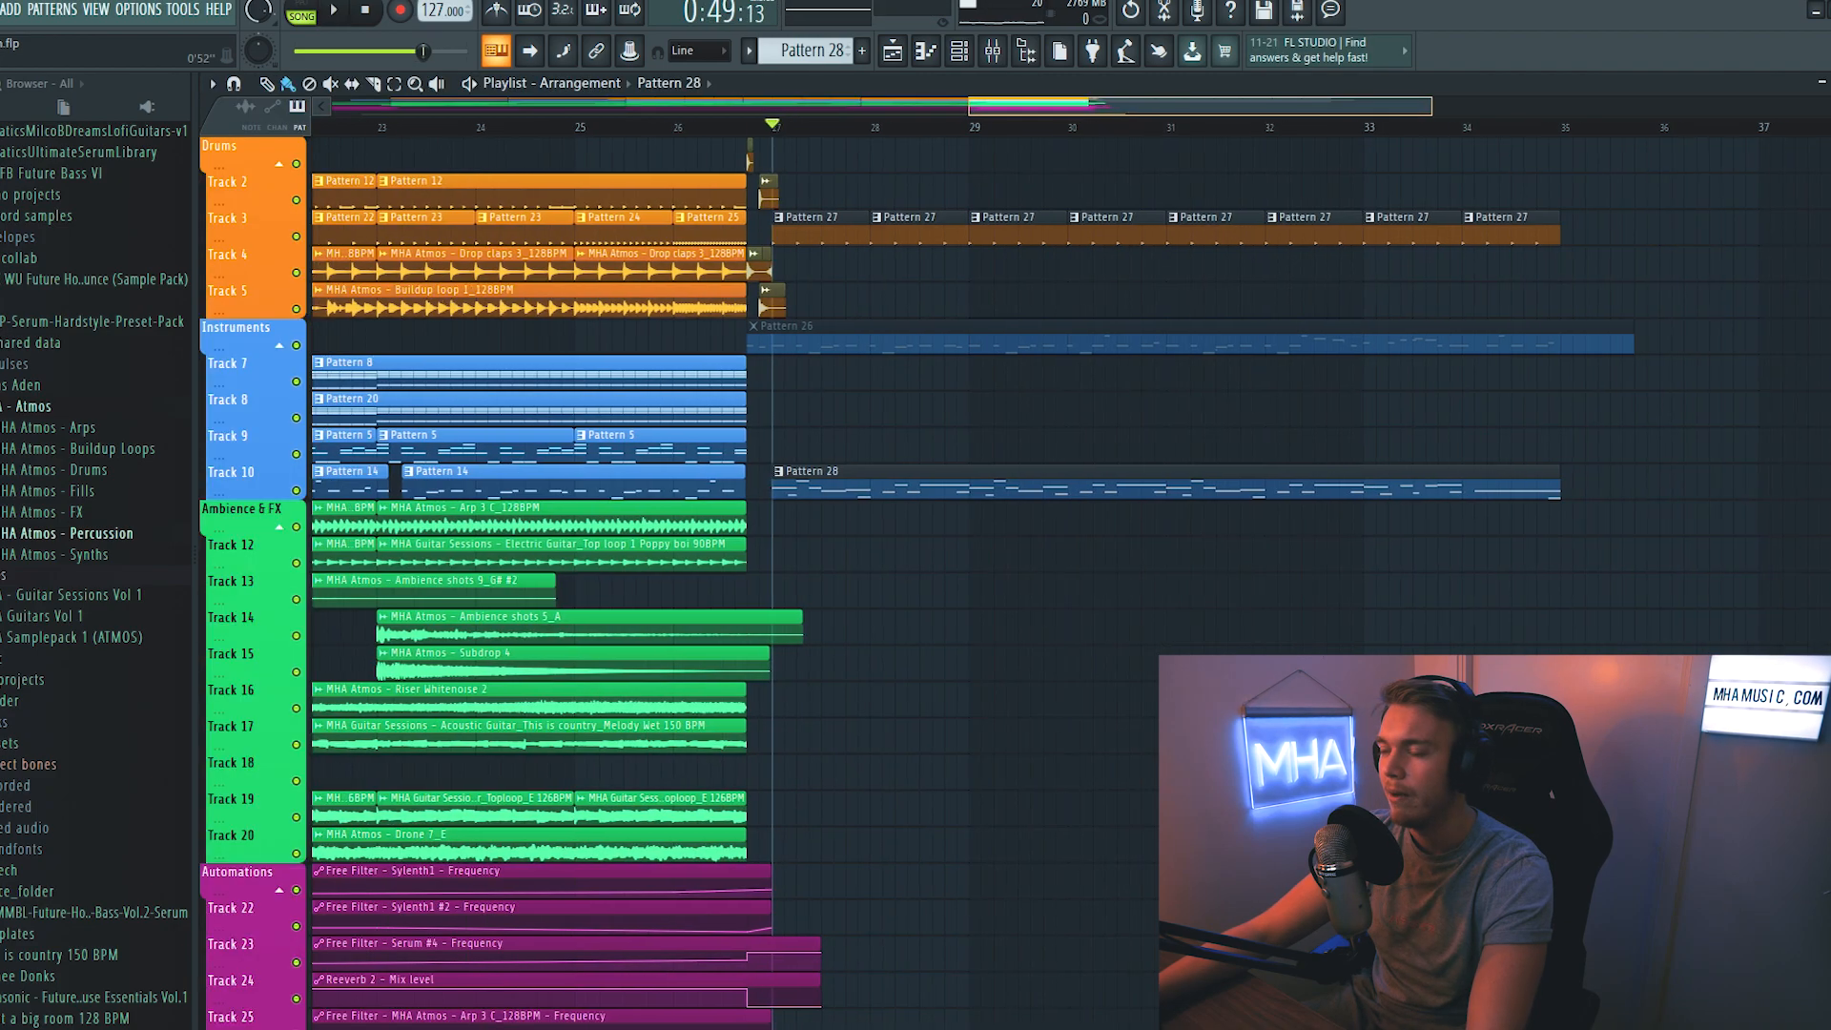
drag(979, 107, 994, 110)
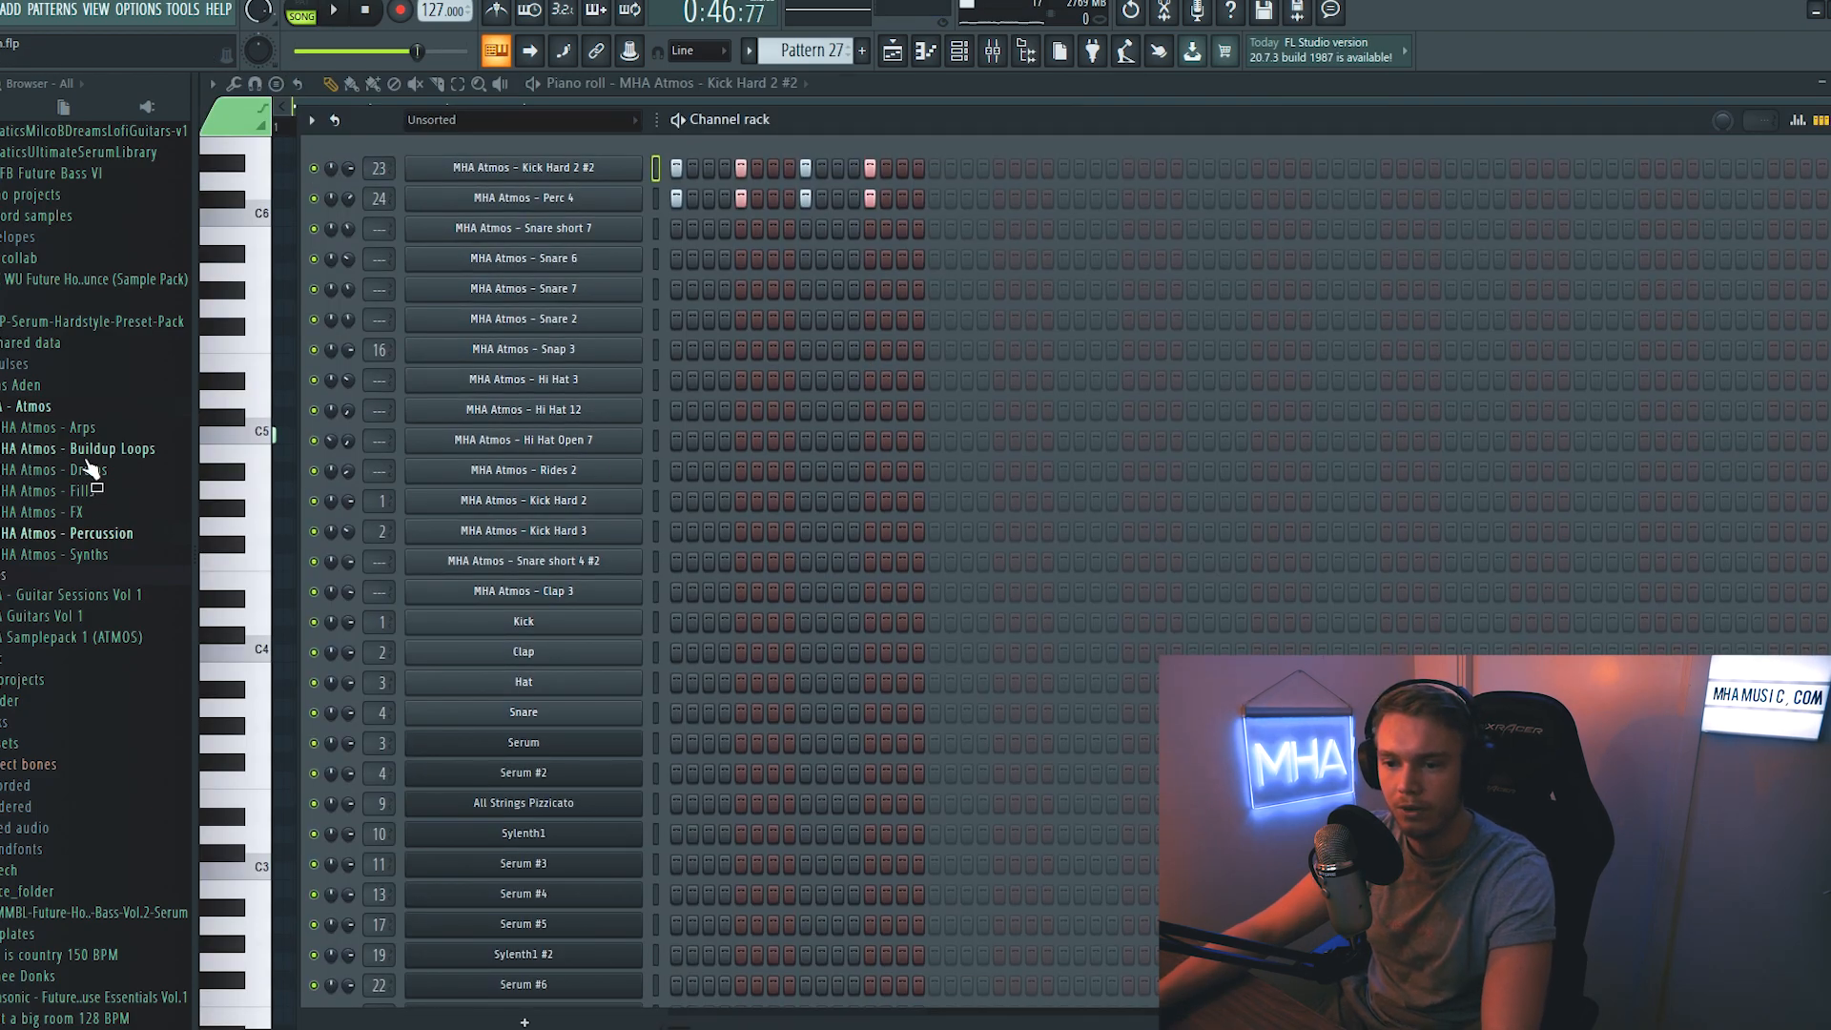
- Browse the claps in the MHA Atmos - Drums folder and add MHA Atmos - Clap 3 to the channels of Pattern 27
click(107, 471)
click(75, 494)
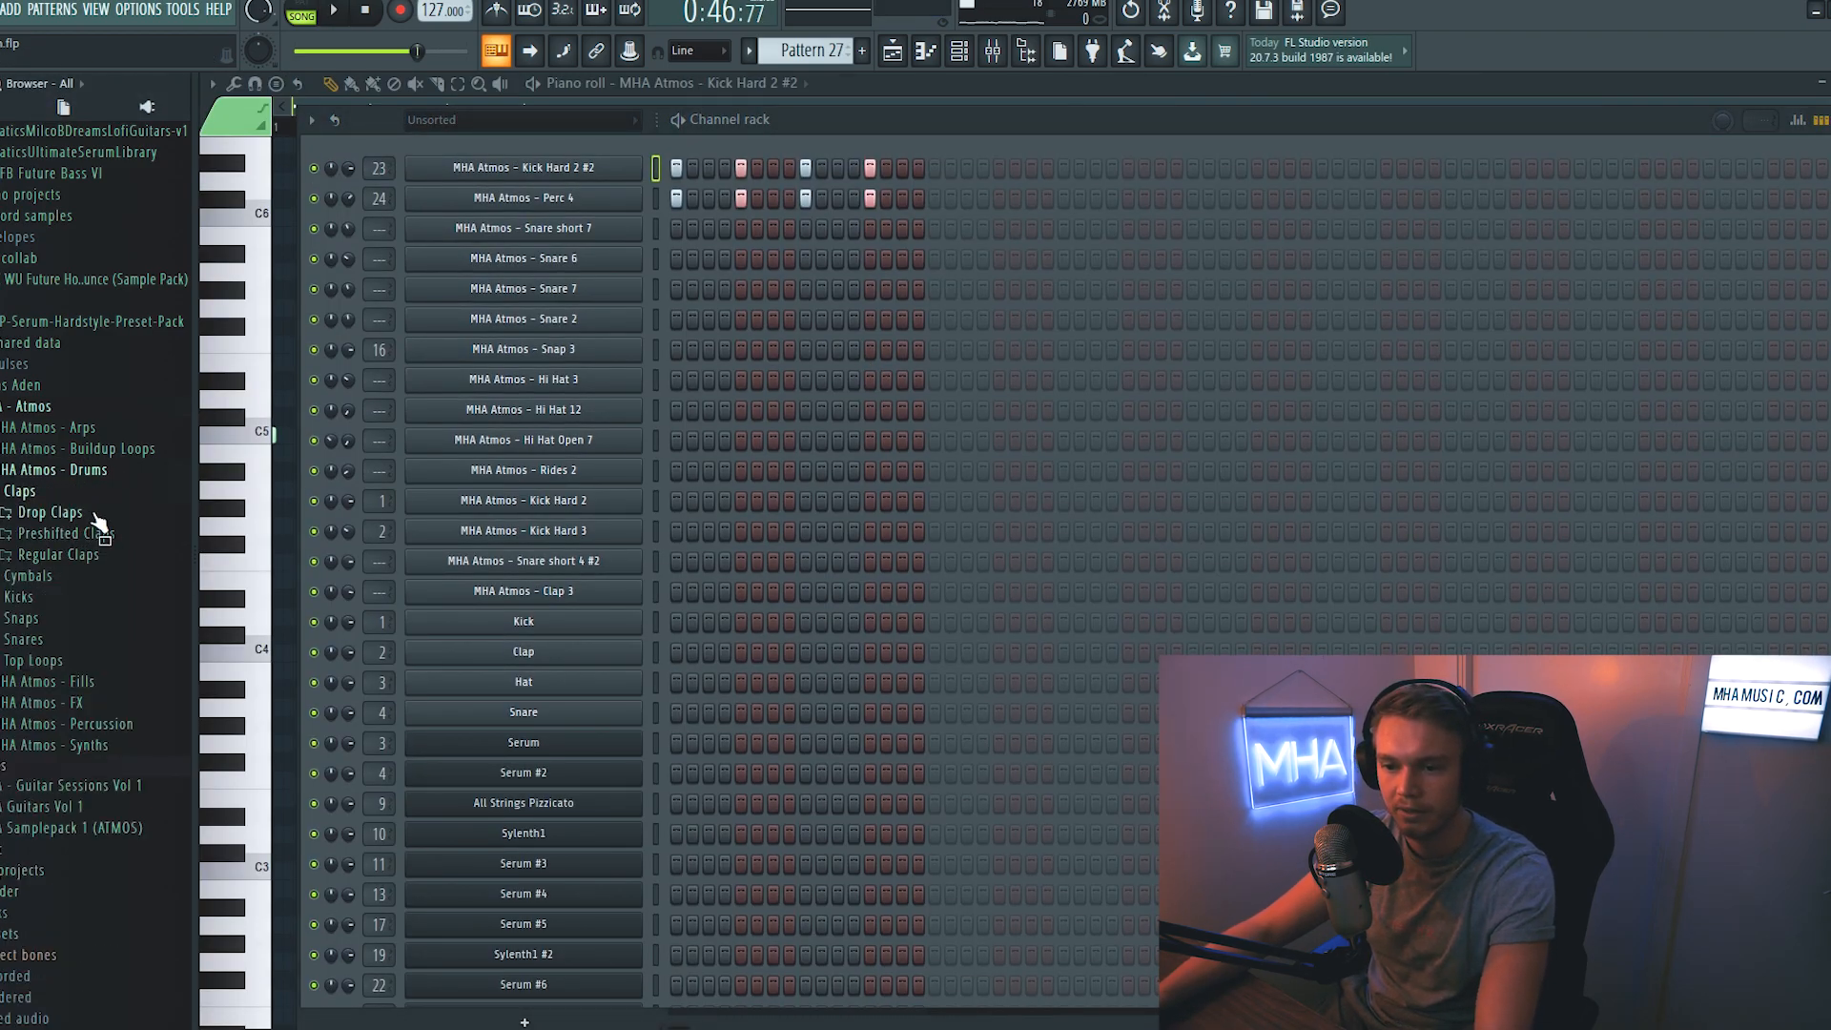
click(96, 534)
click(97, 651)
click(105, 594)
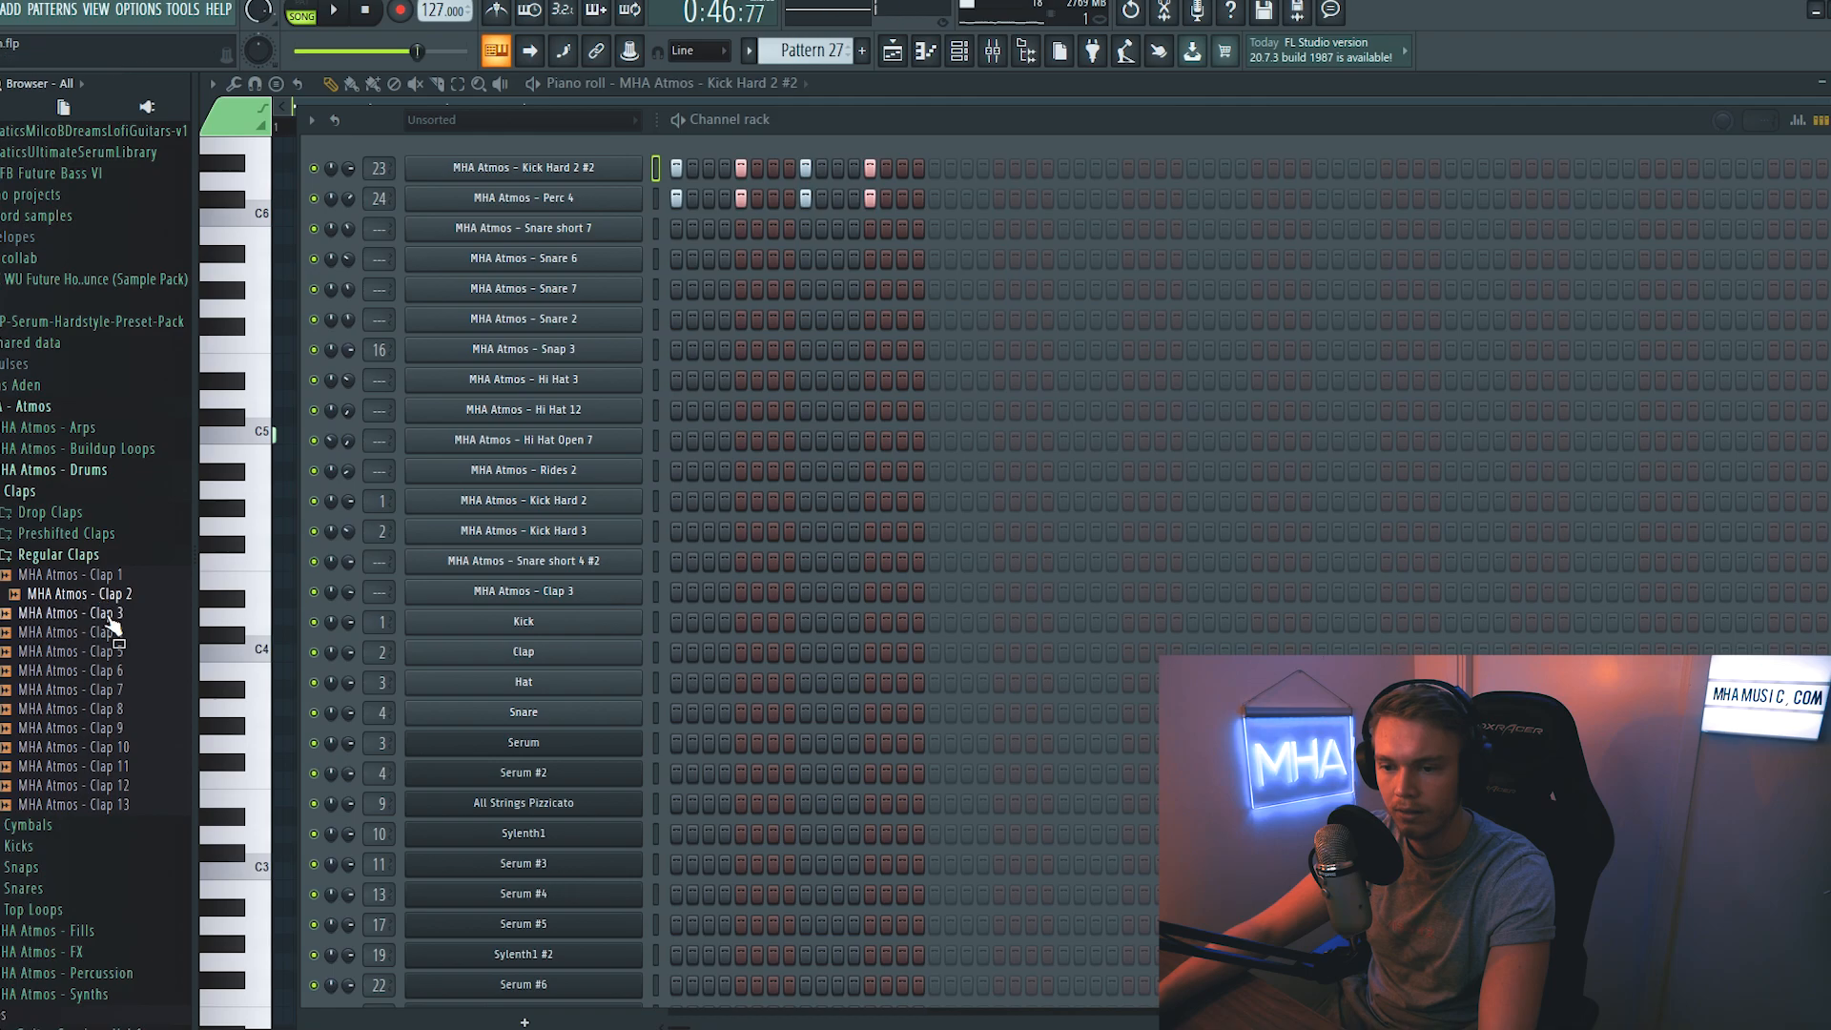
drag(109, 610, 565, 273)
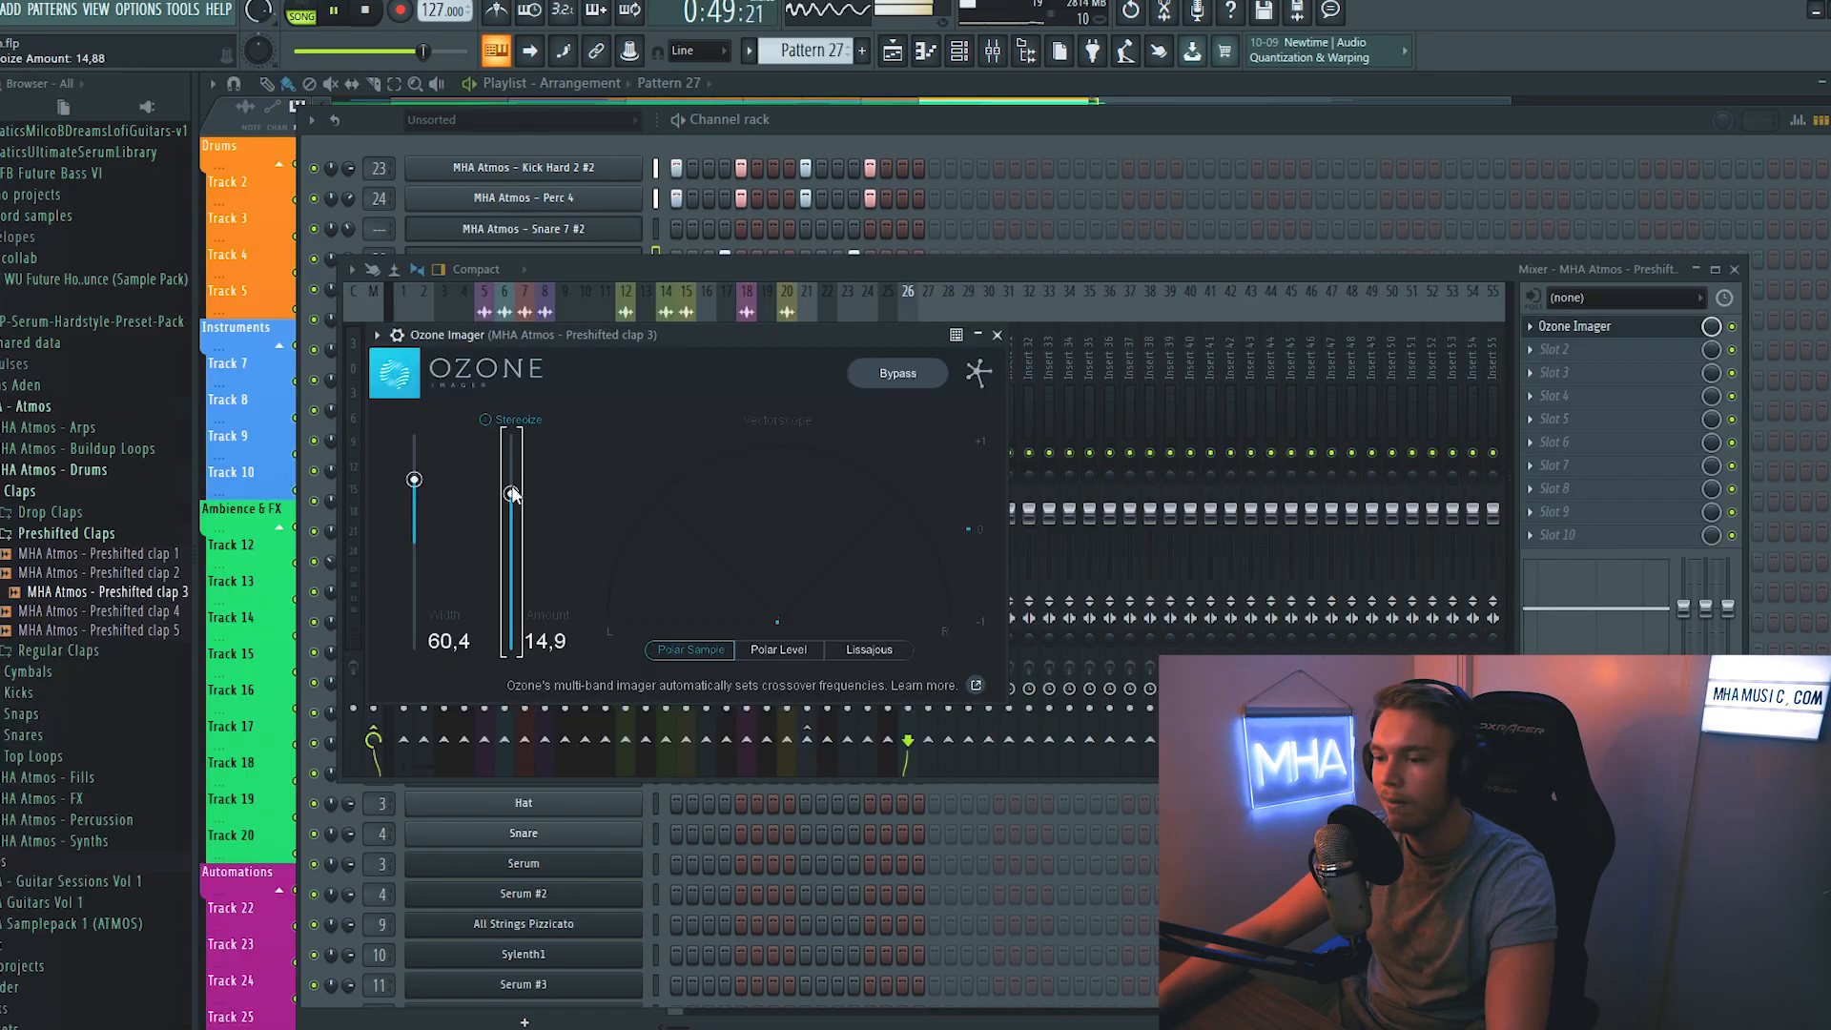
- Widen the clap mixer track with Ozone Imager, using a width of 43.4 and a Stereoize amount of 13.8
mouse_move(512, 493)
mouse_down()
mouse_move(416, 499)
mouse_move(514, 506)
mouse_up()
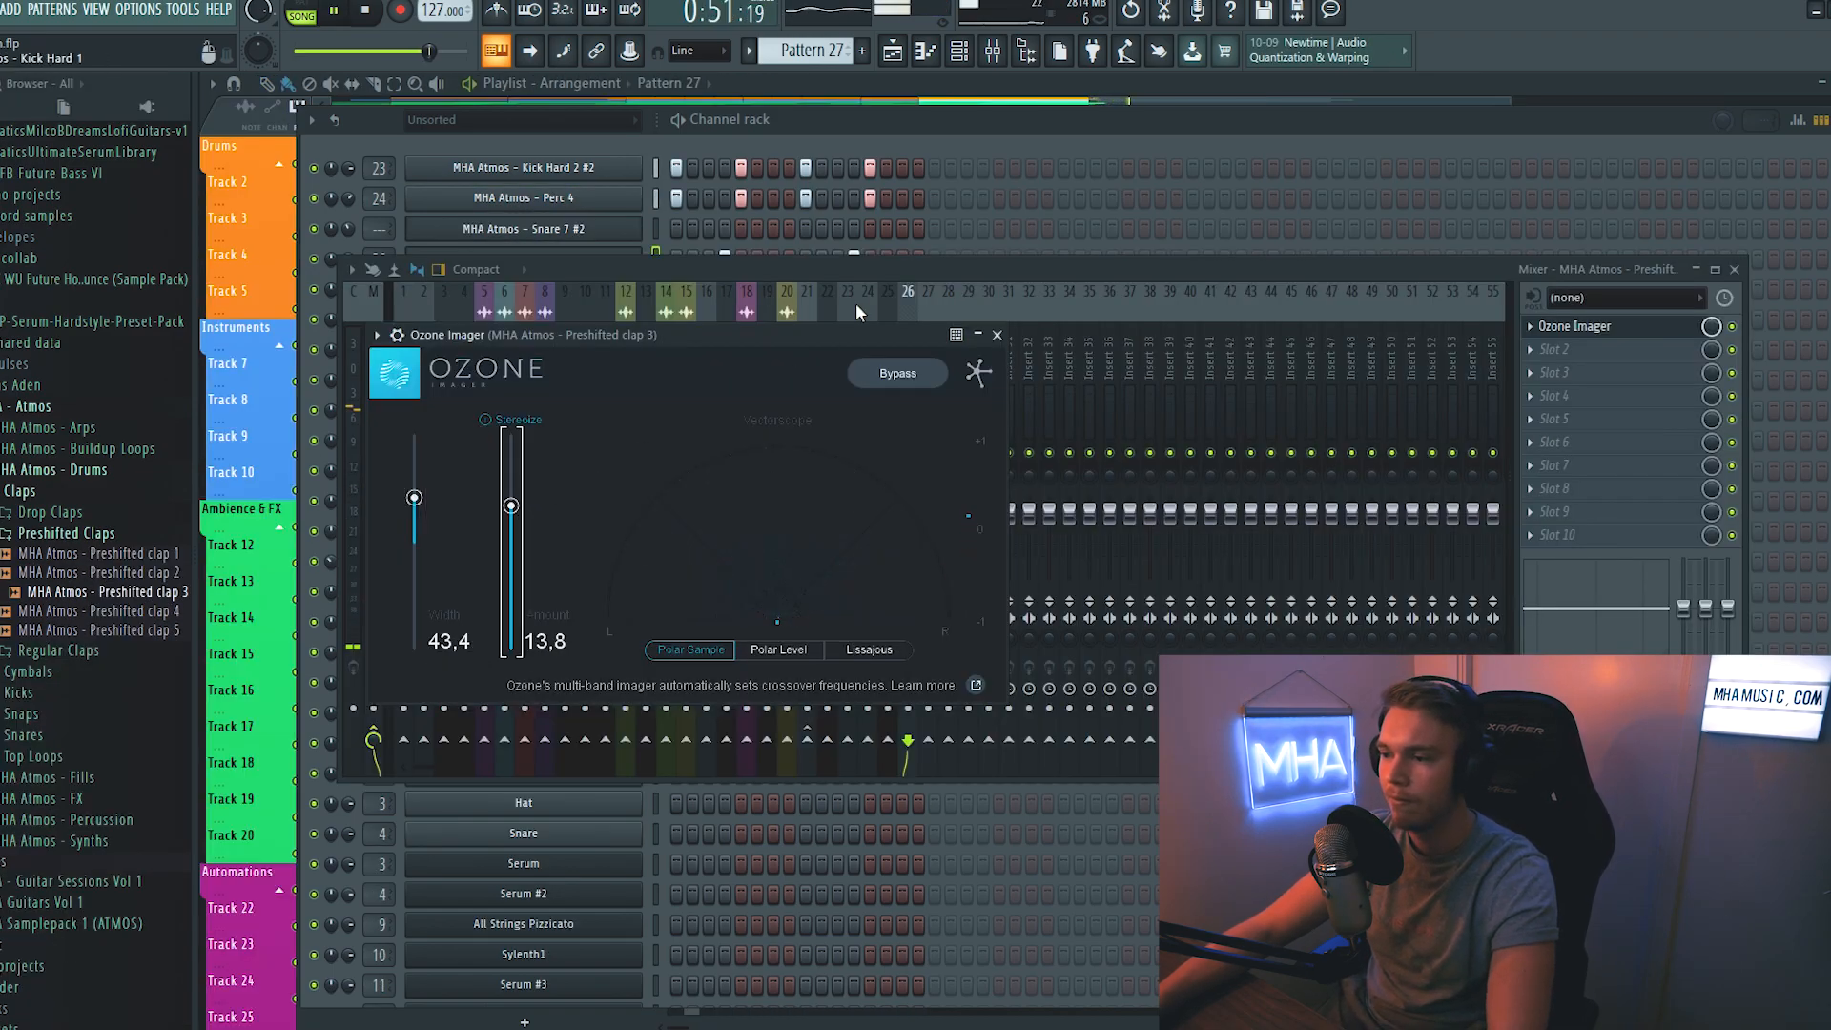
click(998, 334)
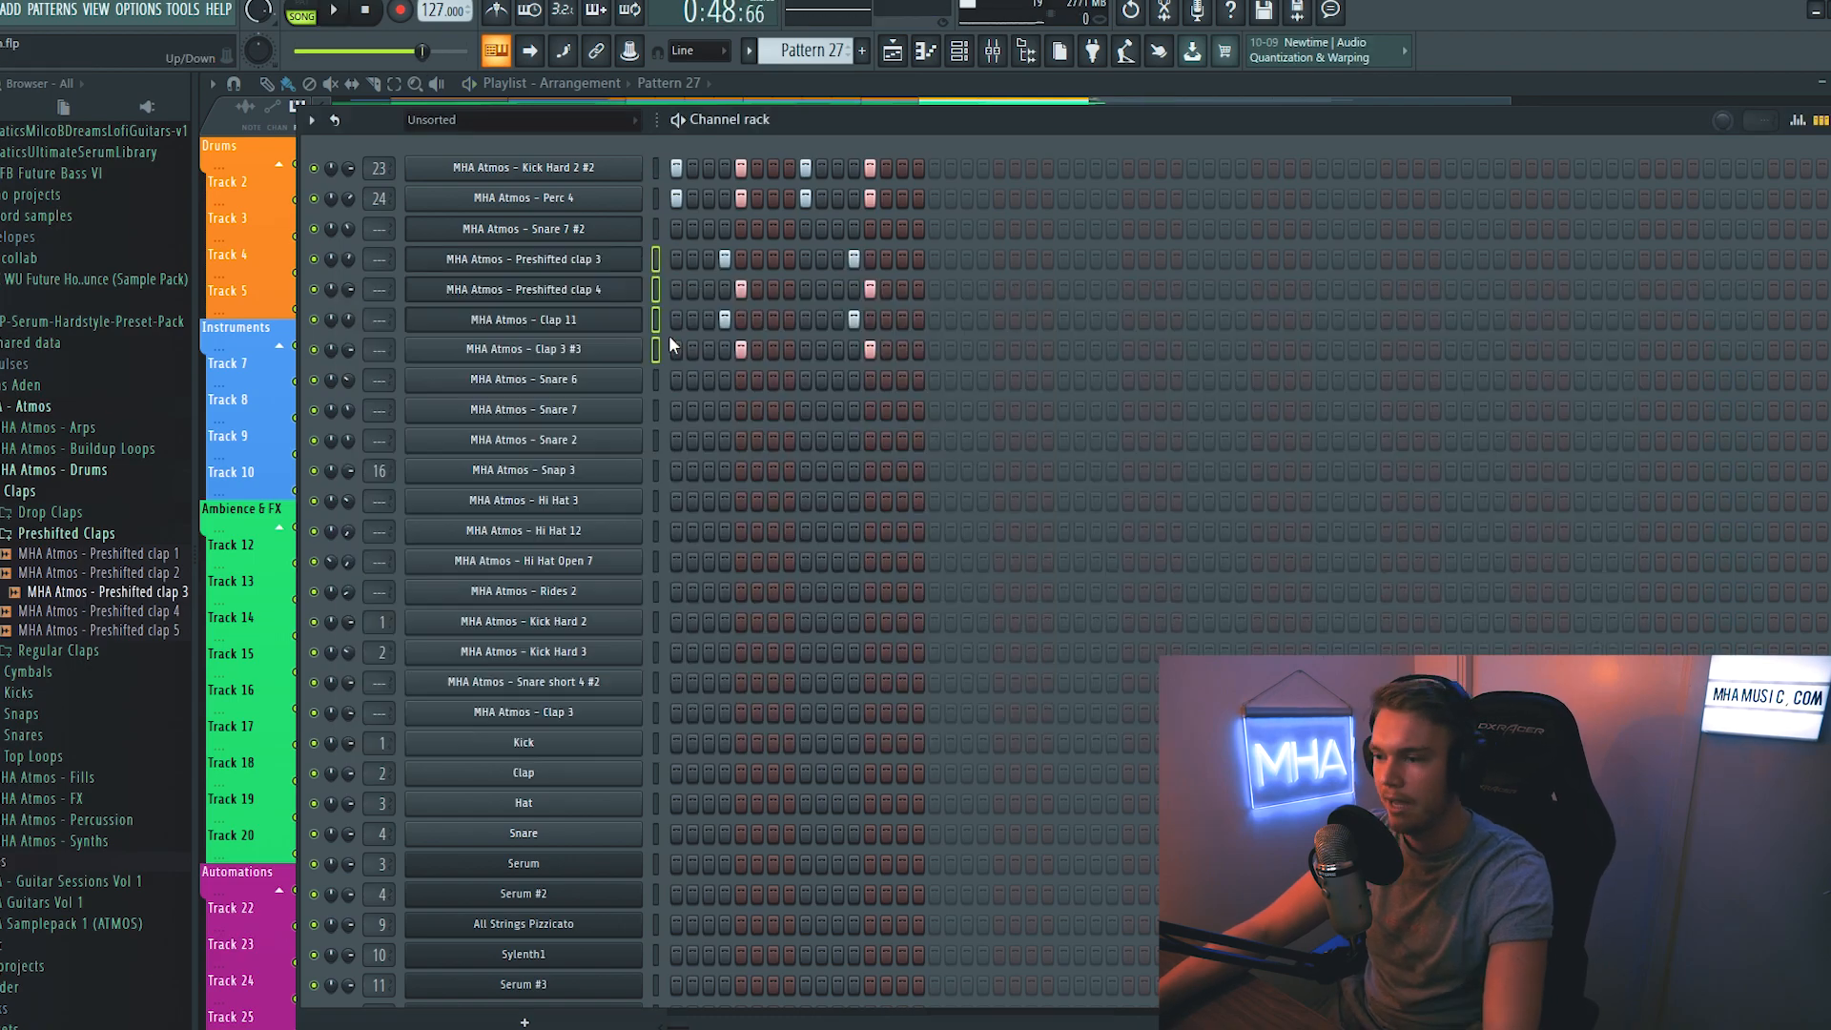
- Select all lead notes of Serum #6 in Pattern 26 and clone the Serum #6 channel
click(959, 51)
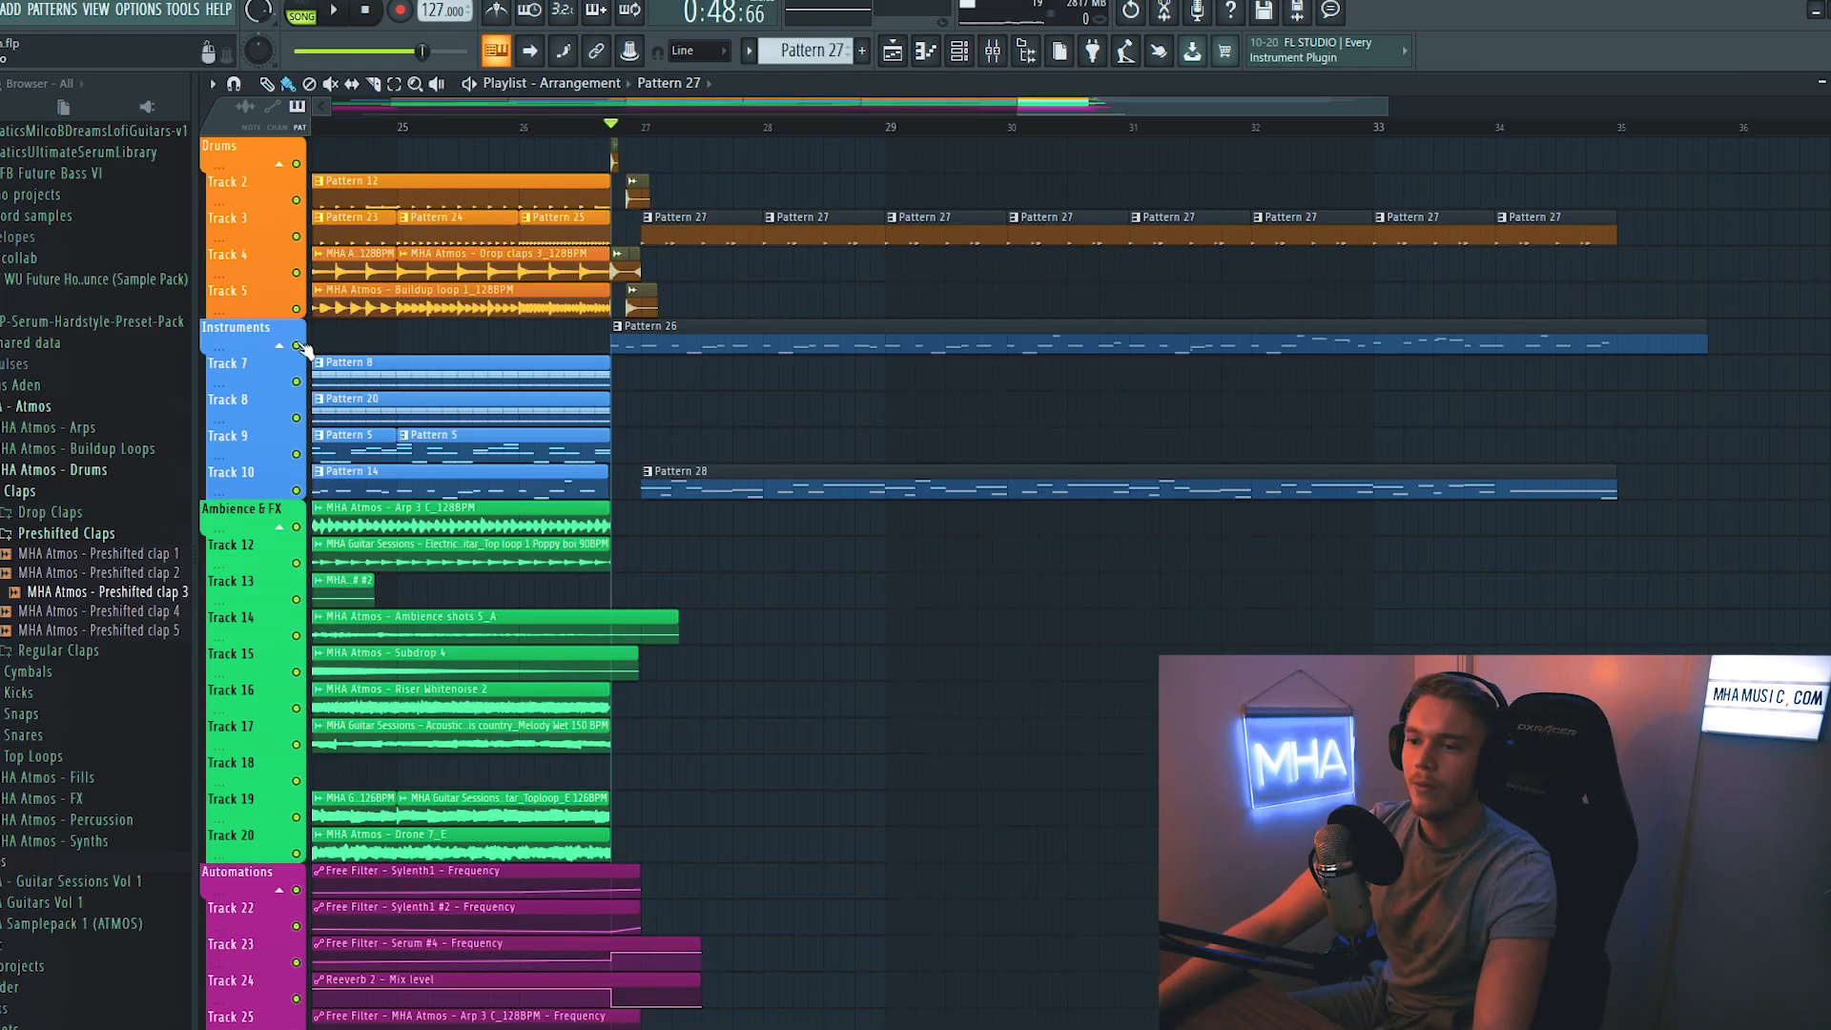
right_click(298, 345)
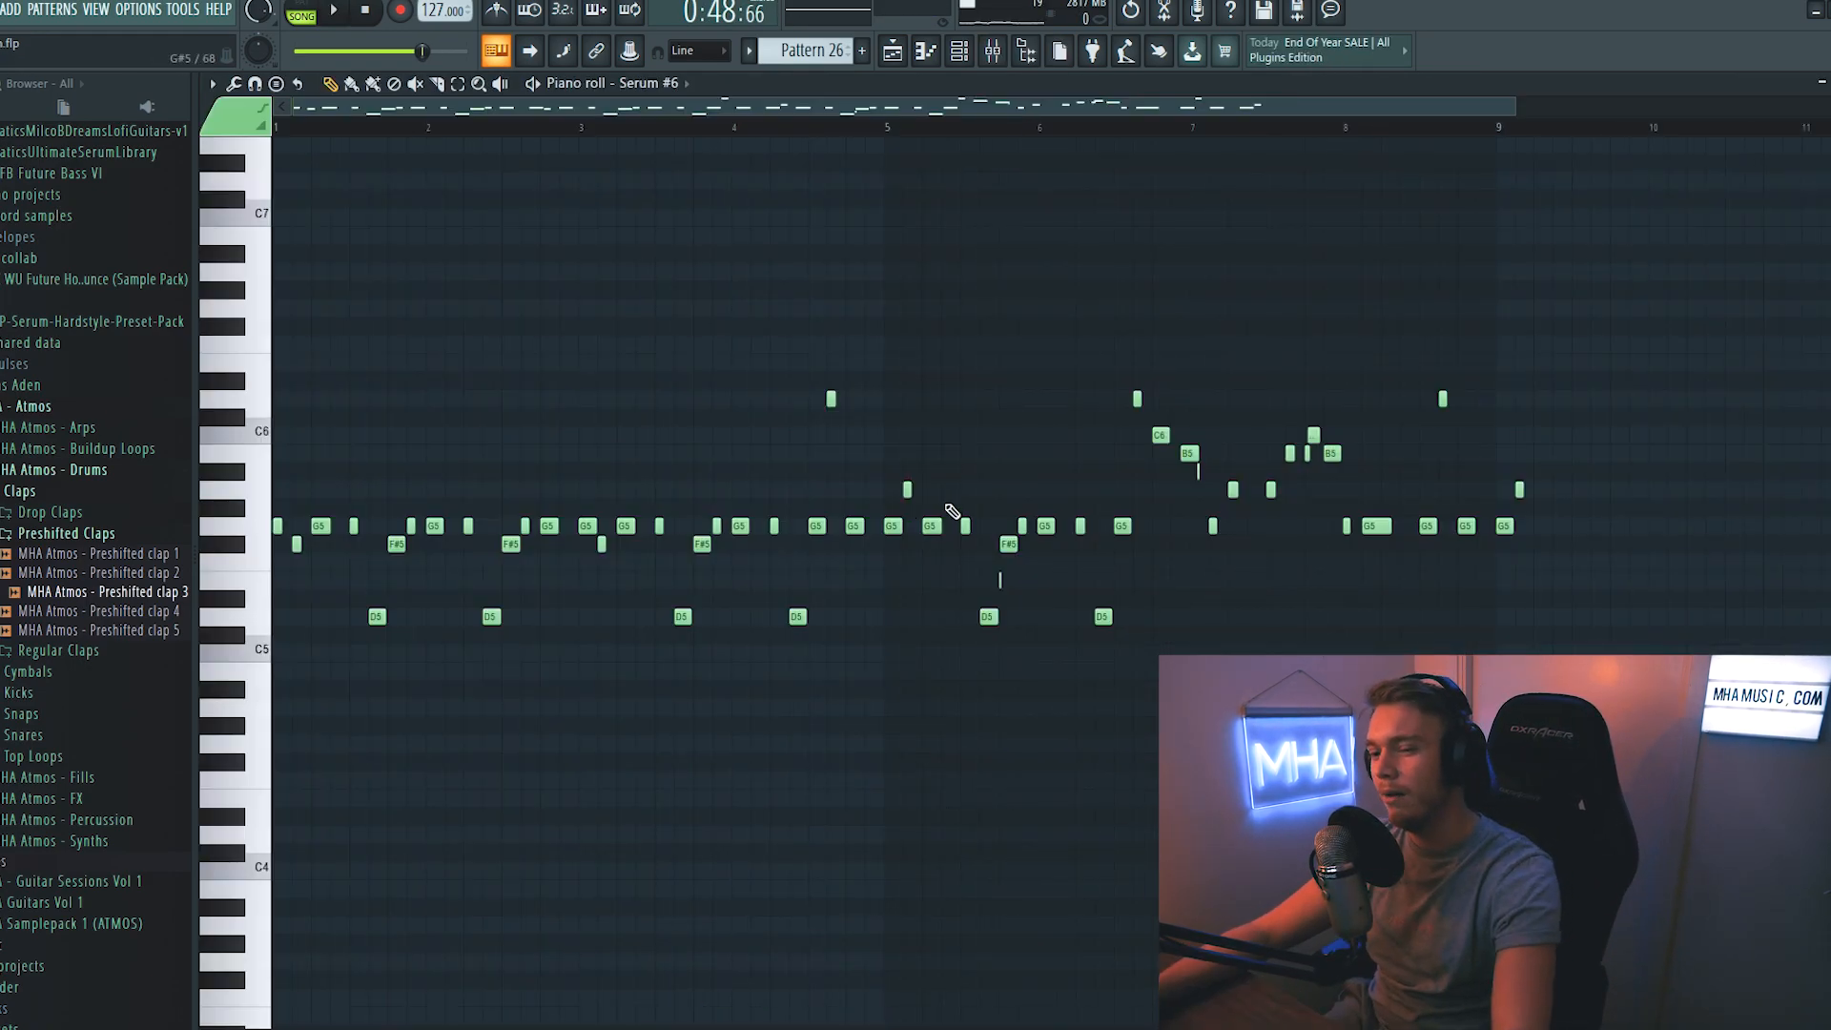
key(ctrl+a)
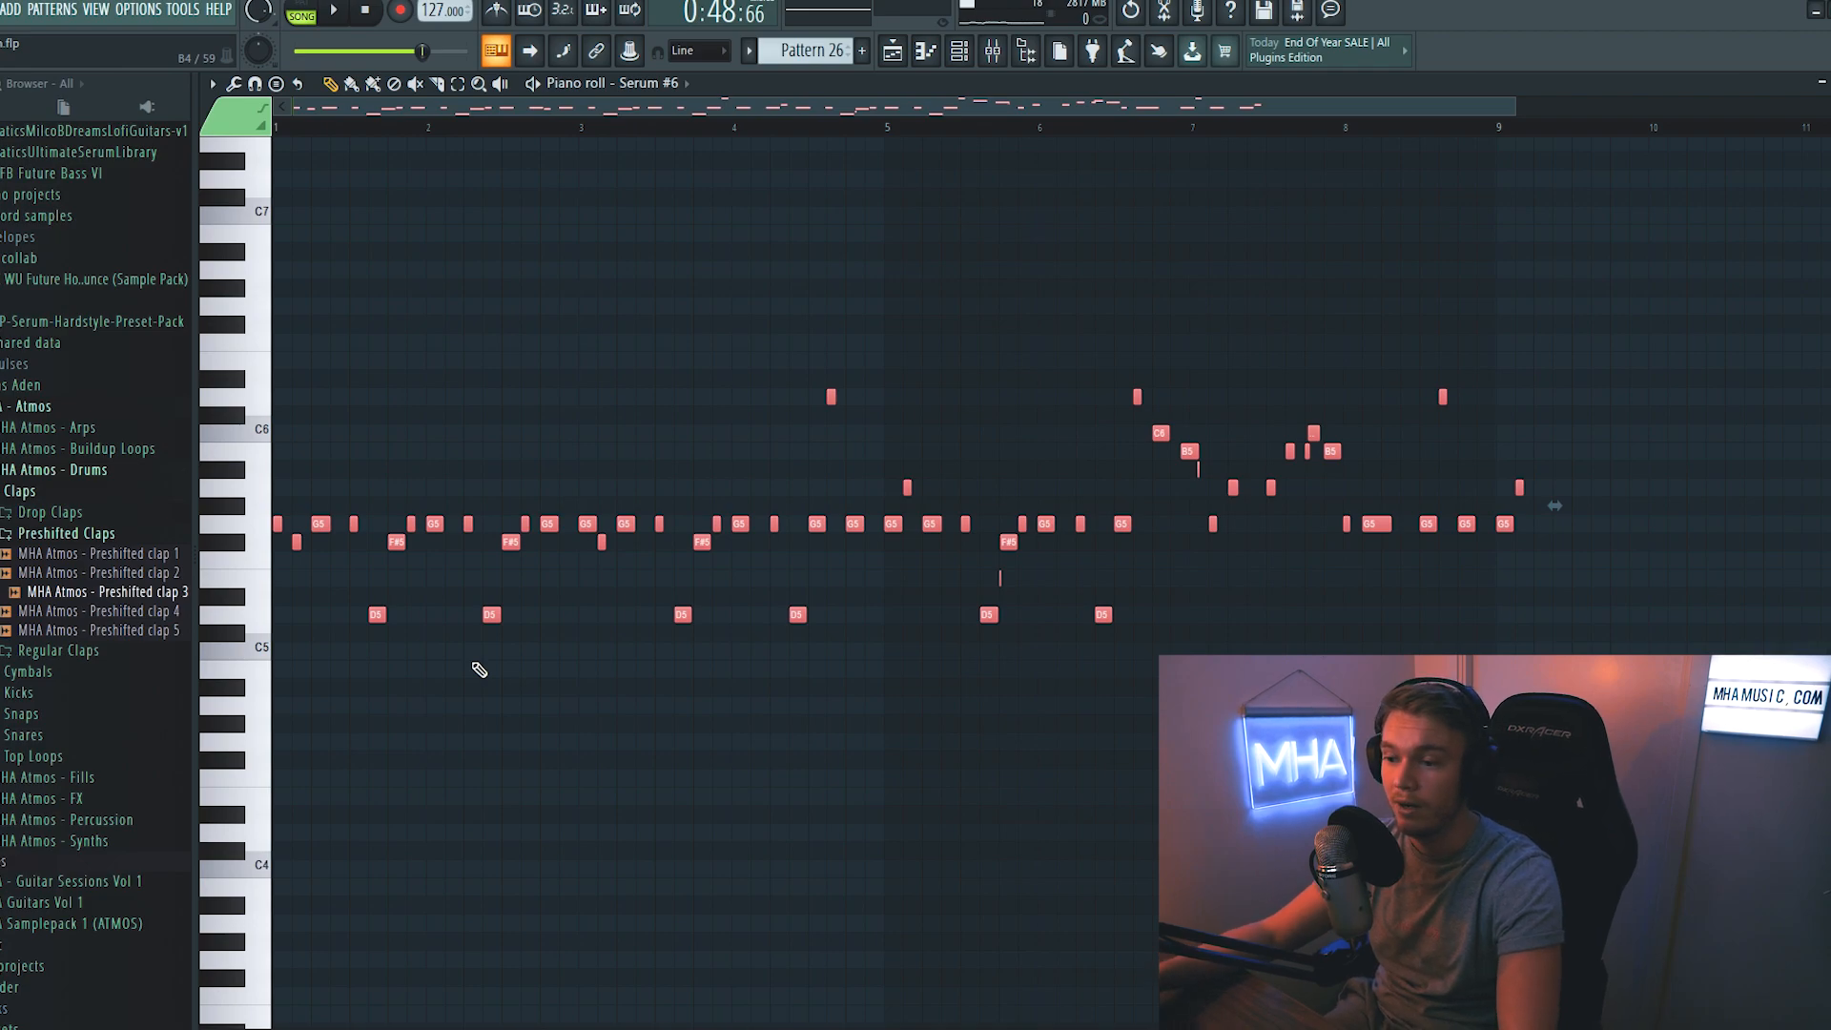
click(961, 65)
scroll(890, 633, down, 5)
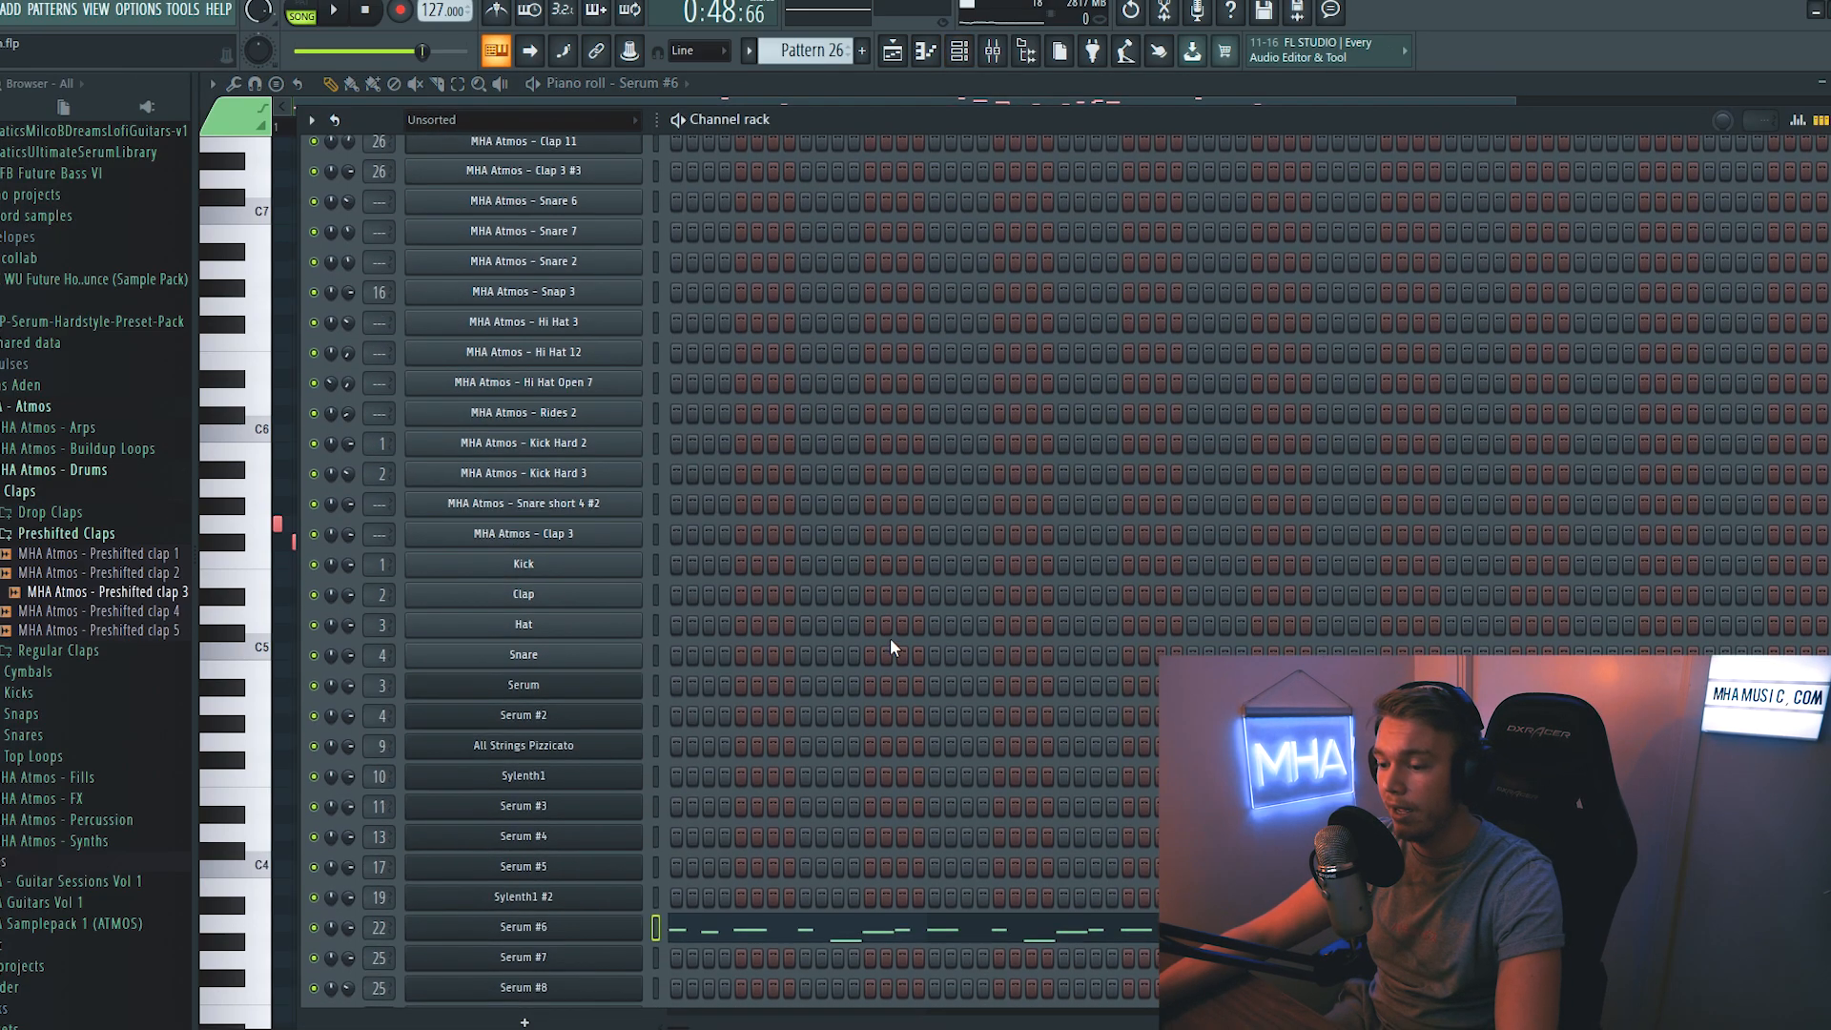
right_click(605, 856)
click(673, 924)
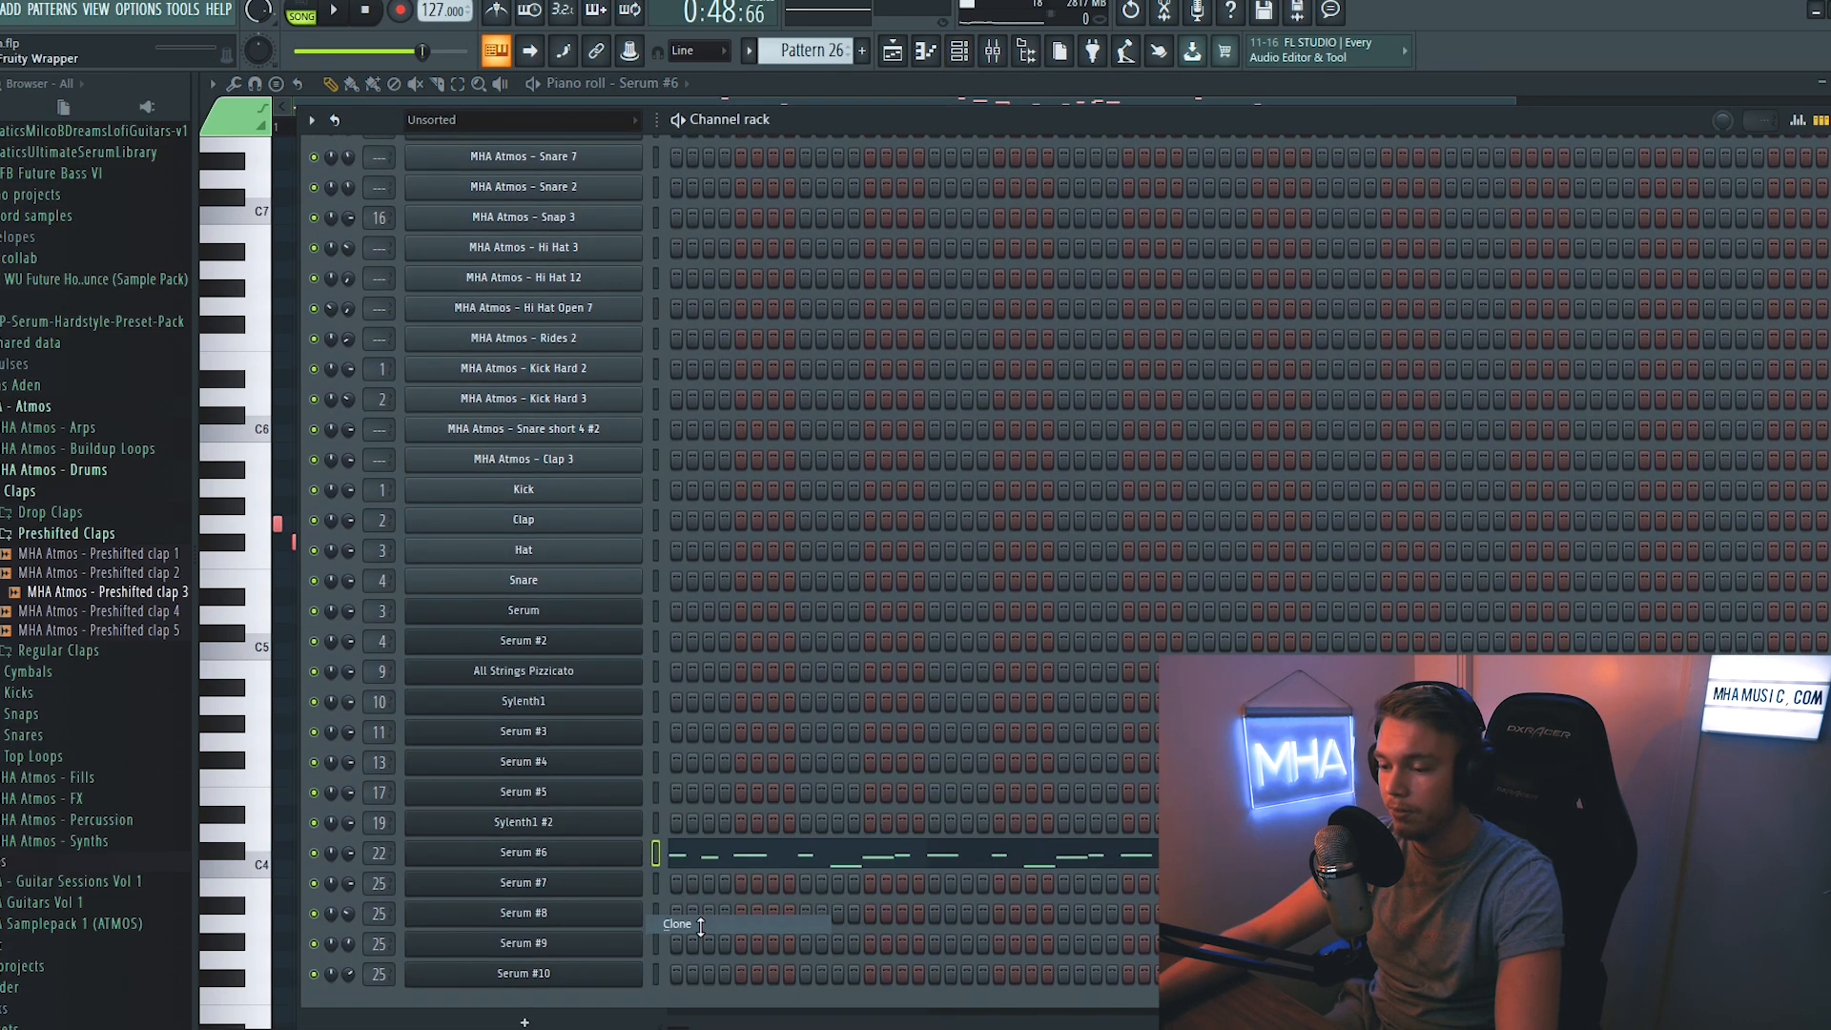
- Load the preset MHA_Lead 06 Future Layer in the cloned lead and switch off its reverb effect
click(1123, 194)
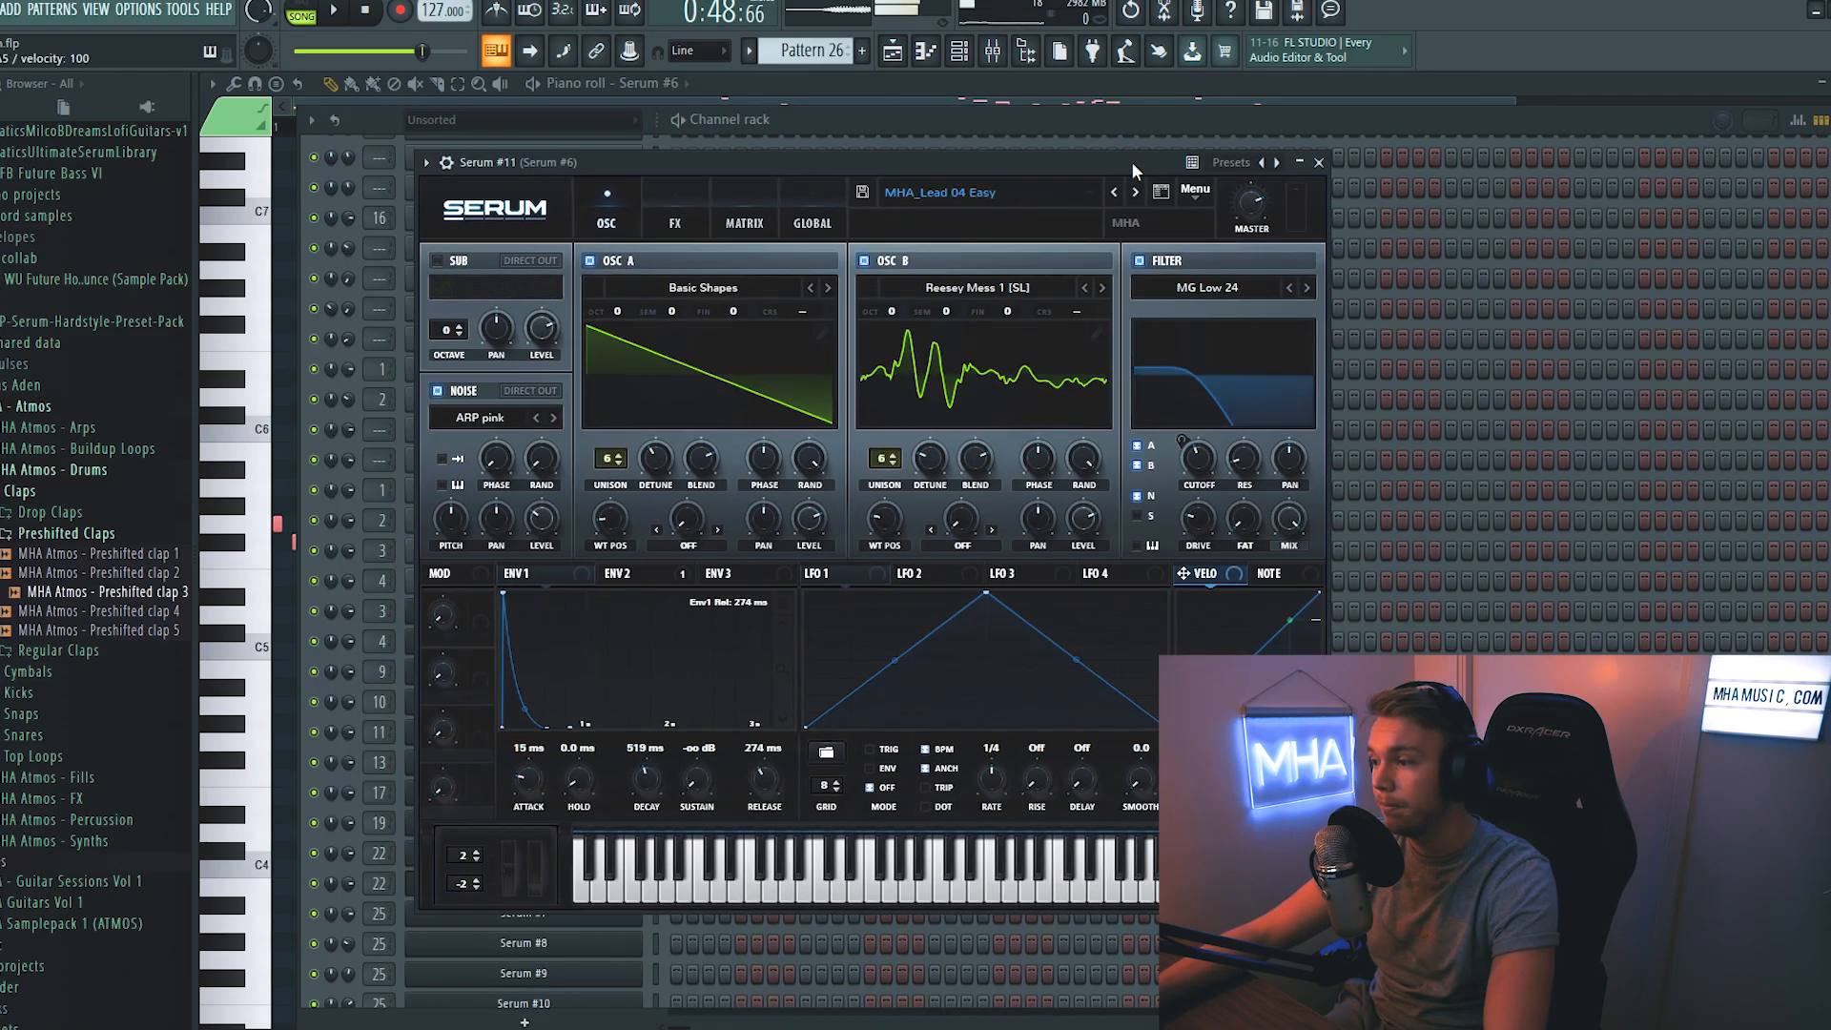
click(1135, 192)
click(1135, 192)
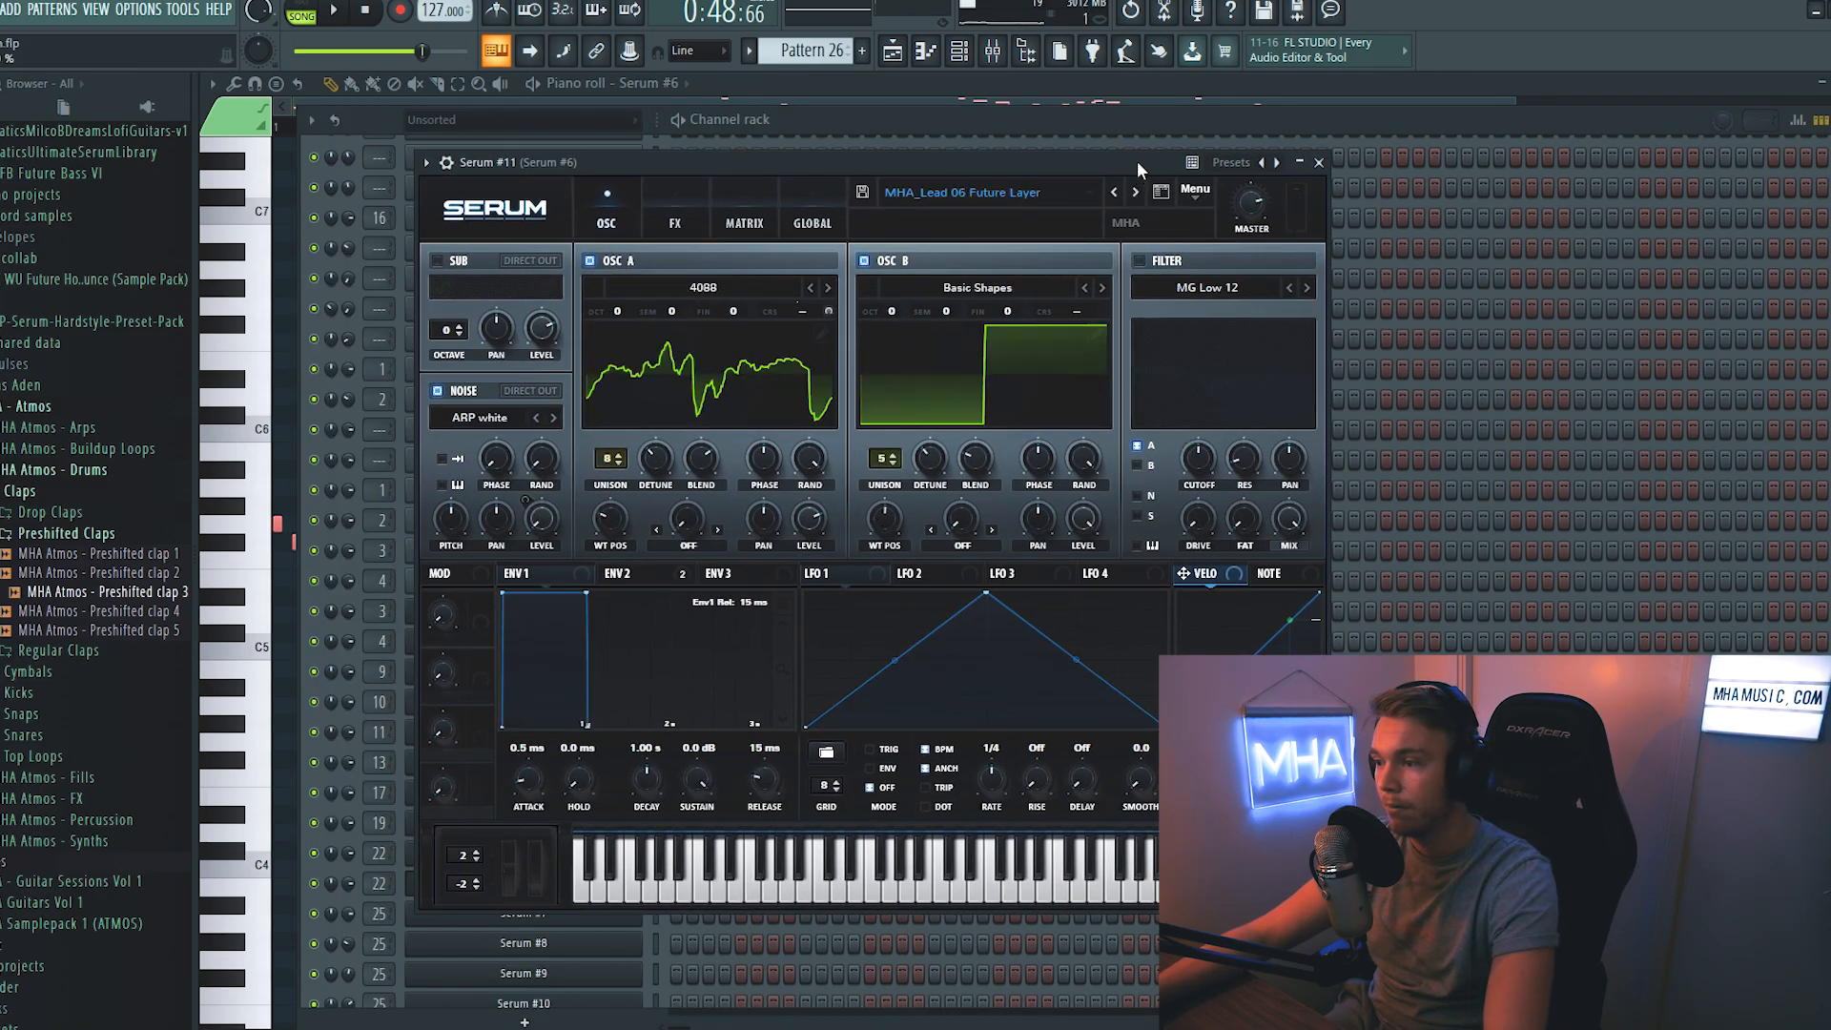
click(674, 223)
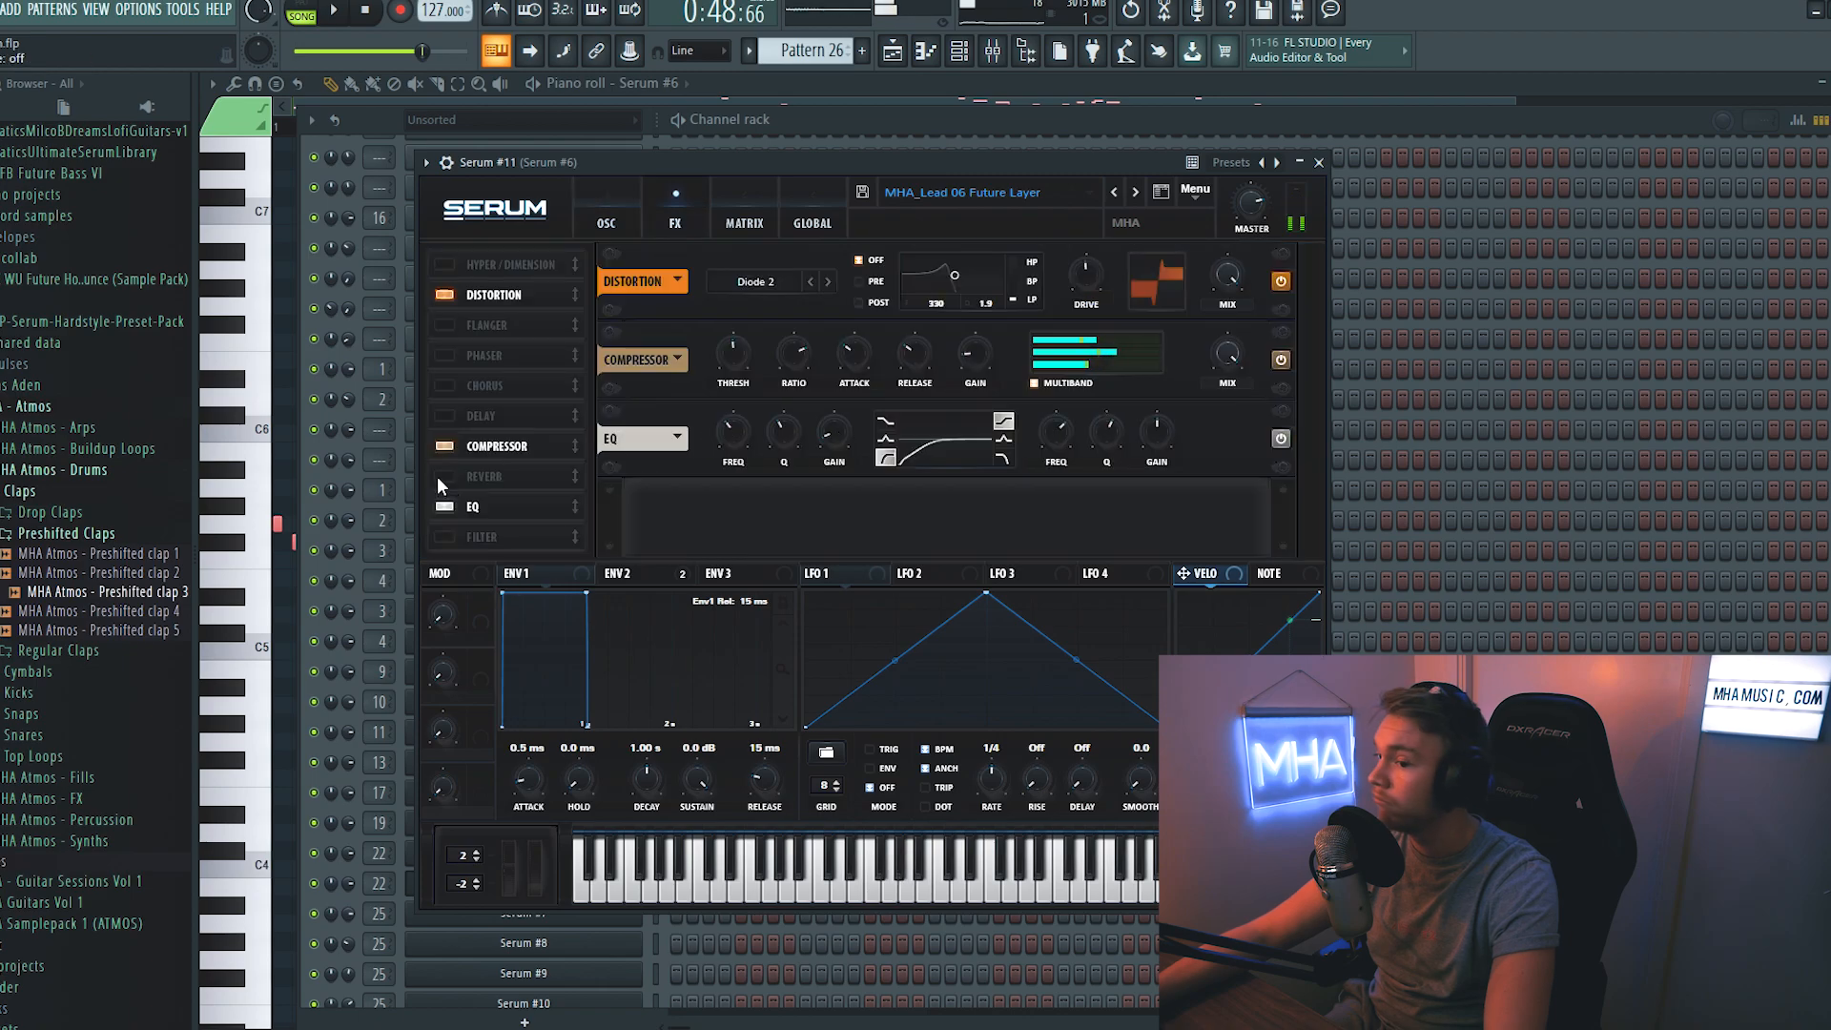
click(608, 225)
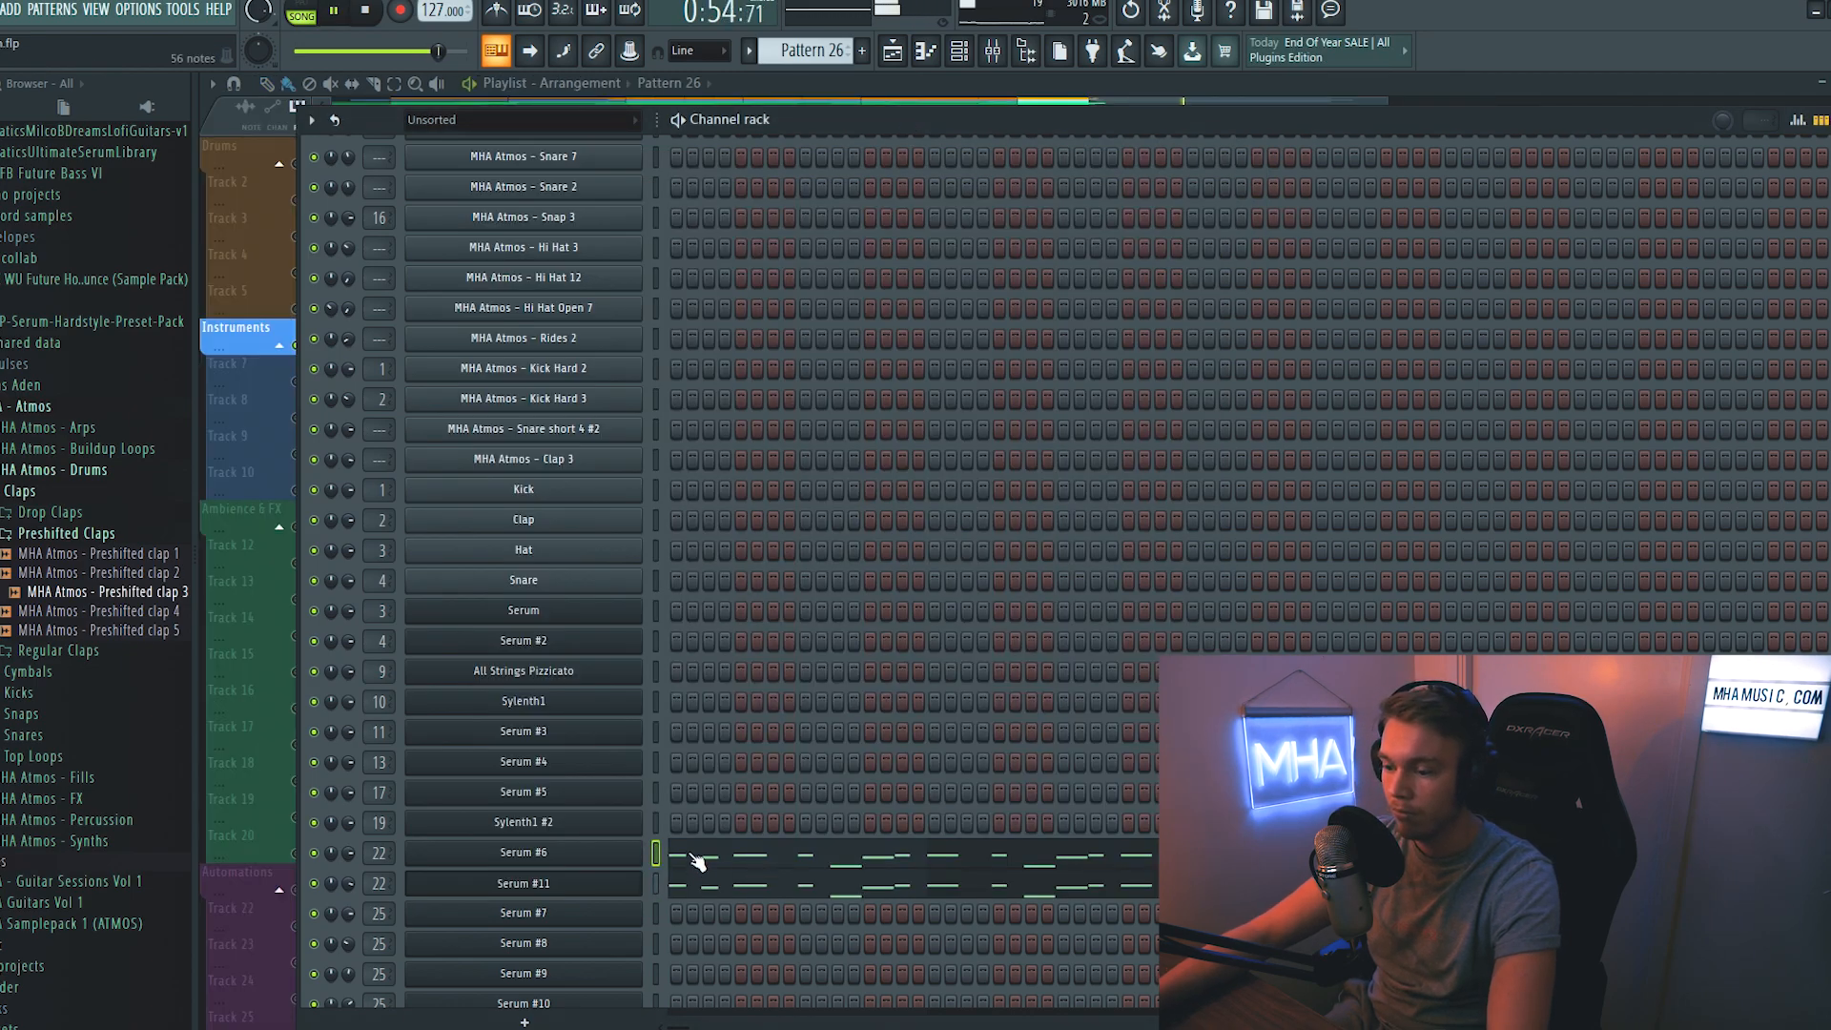
- Raise the Serum #6 lead melody by one octave in the Pattern 26 piano roll and play it back
click(697, 861)
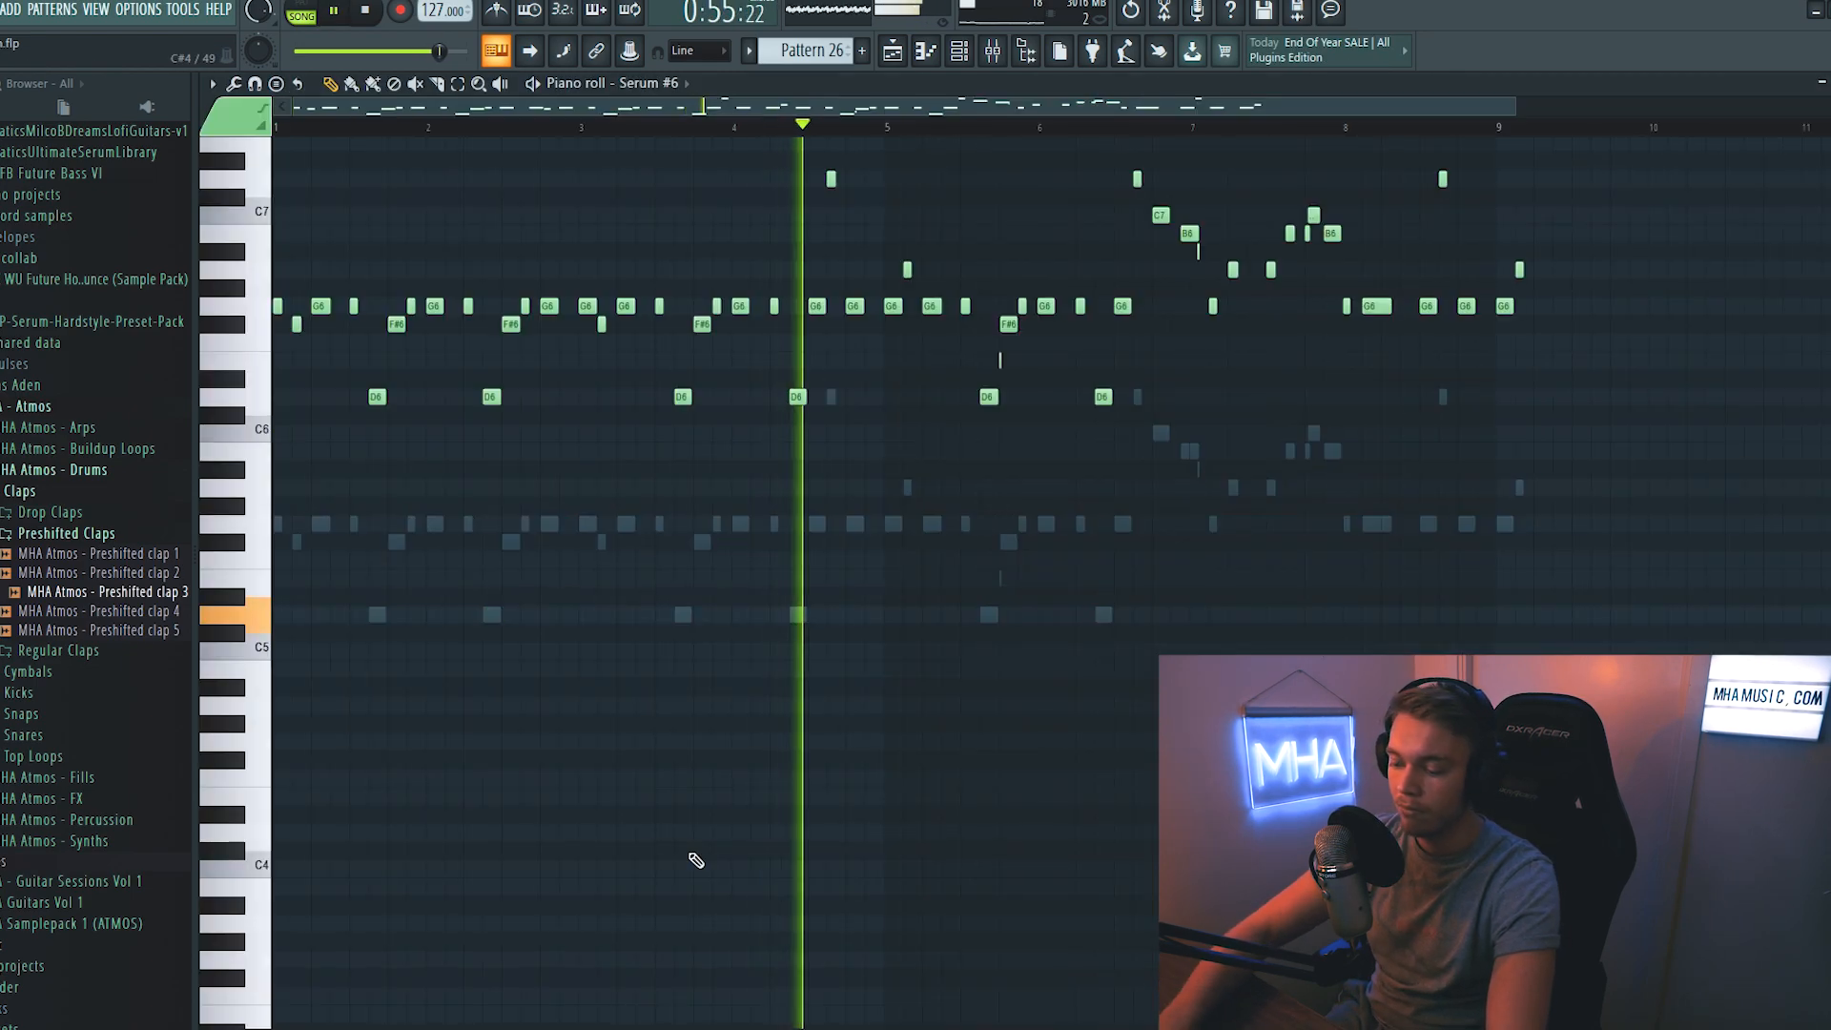
scroll(902, 740, up, 3)
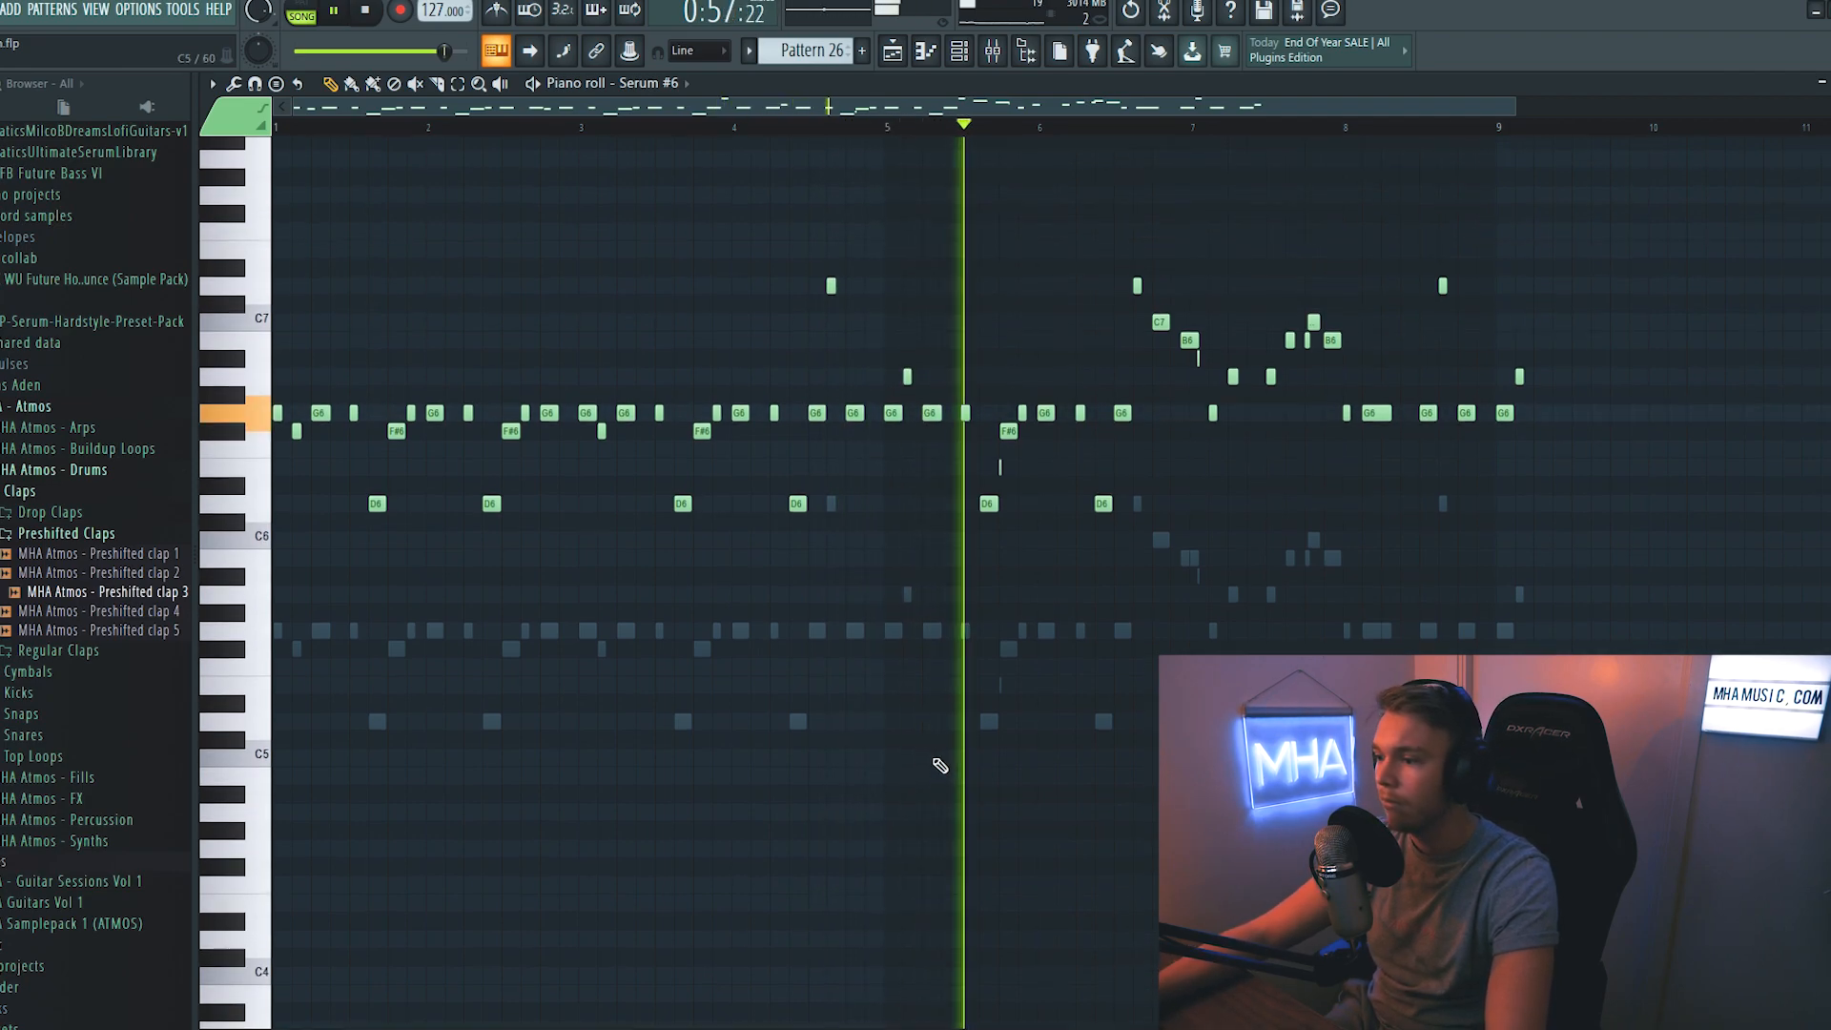
key(space)
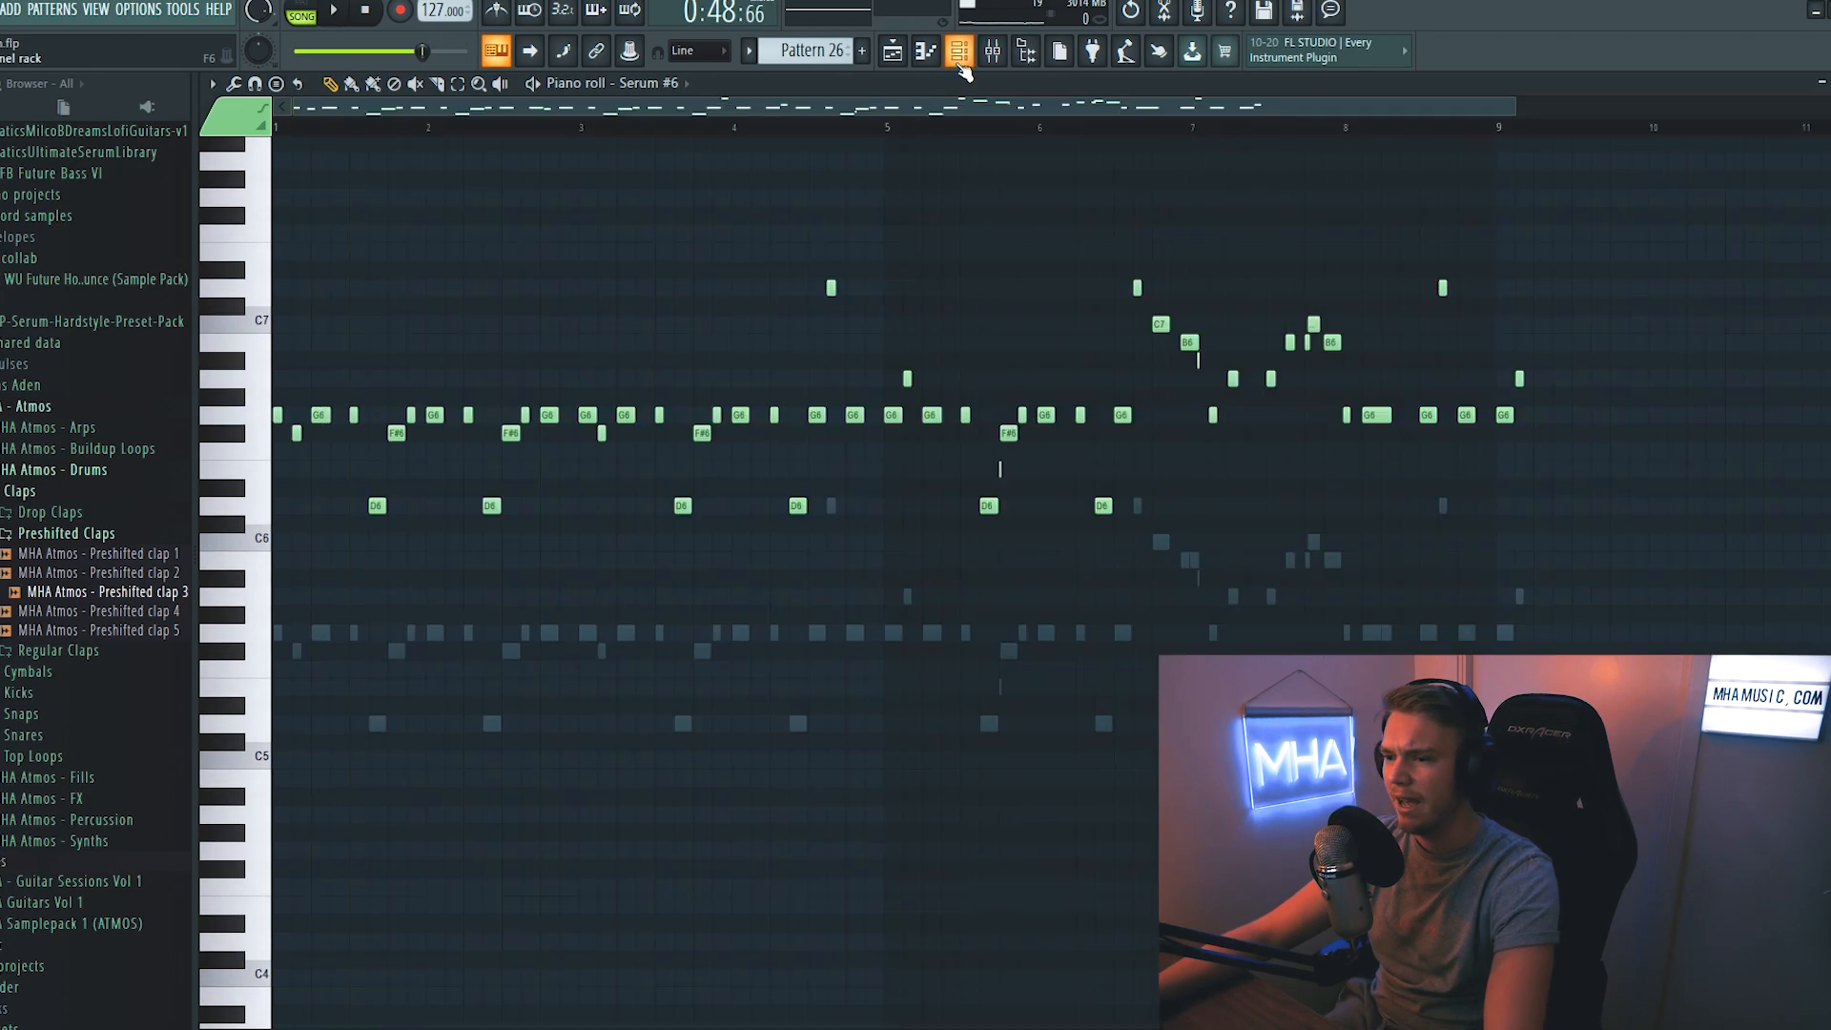
- Clone the Serum #11 lead channel to build two further lead layers on mixer track 22
click(959, 51)
key(space)
click(656, 883)
key(alt+c)
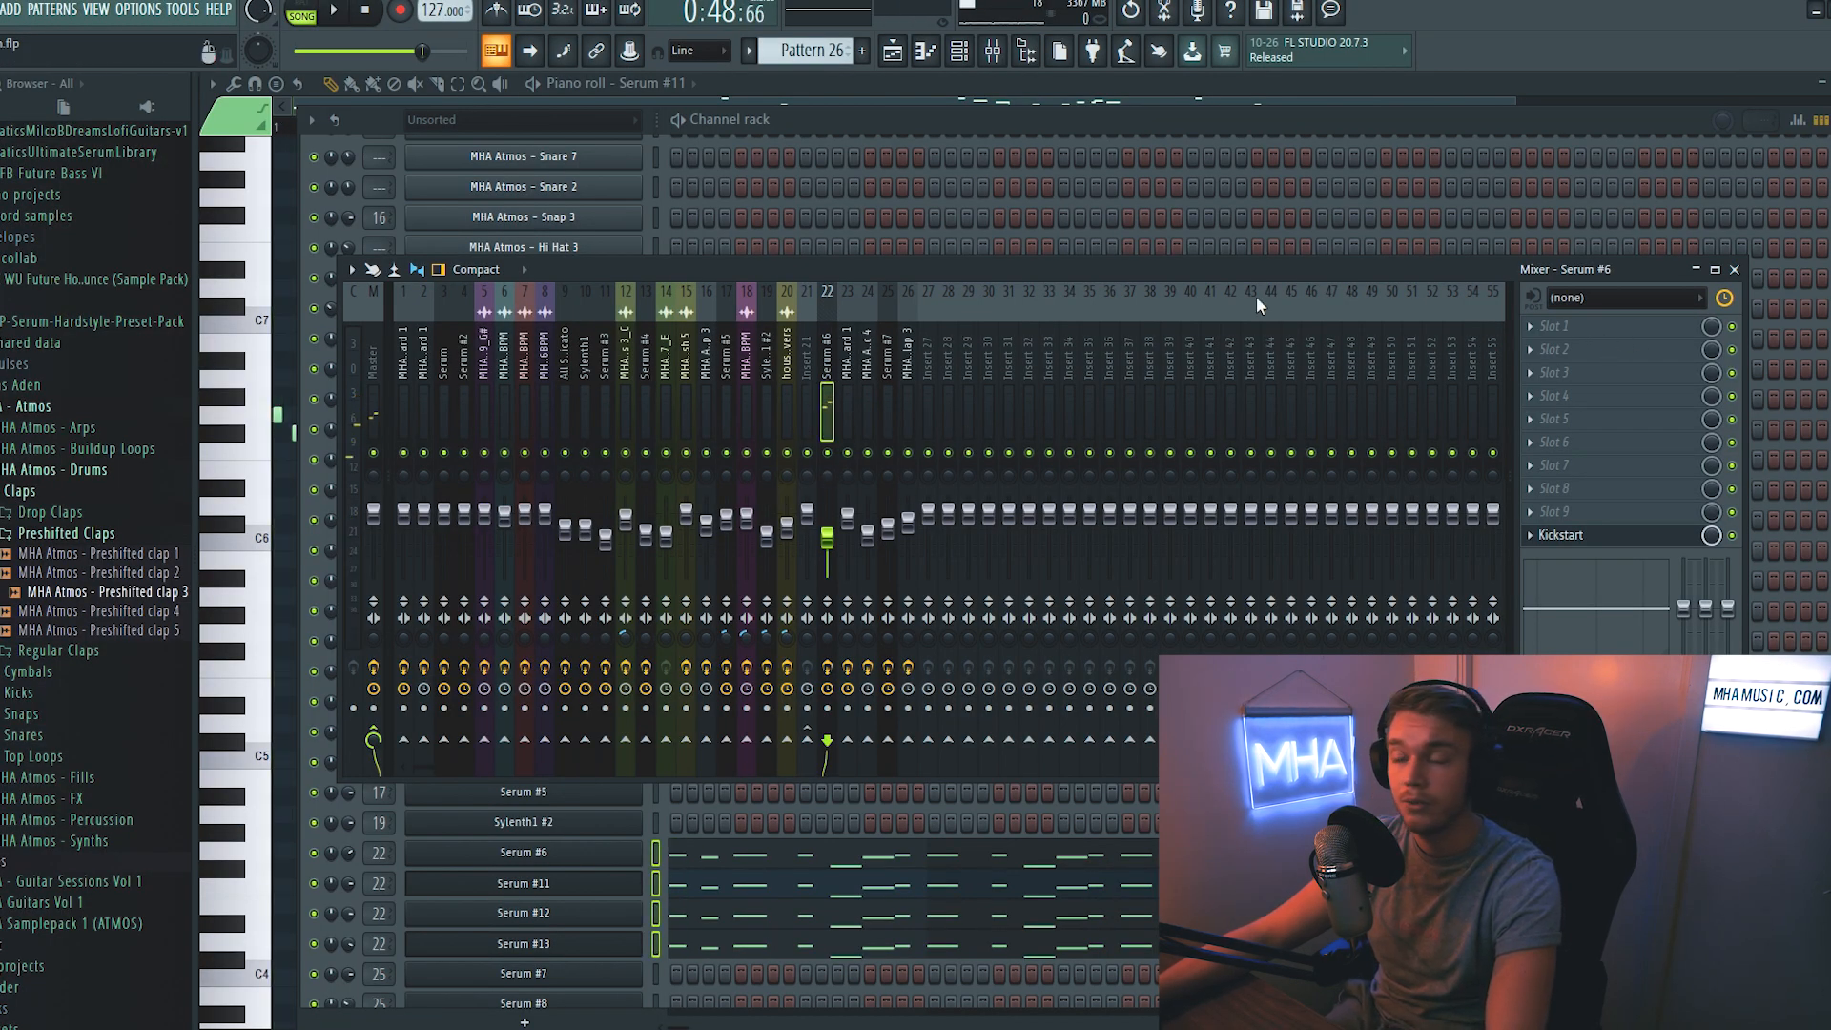
- Load OTT and Fruity WaveShaper as effects on the Serum #6 mixer track 22
click(1565, 353)
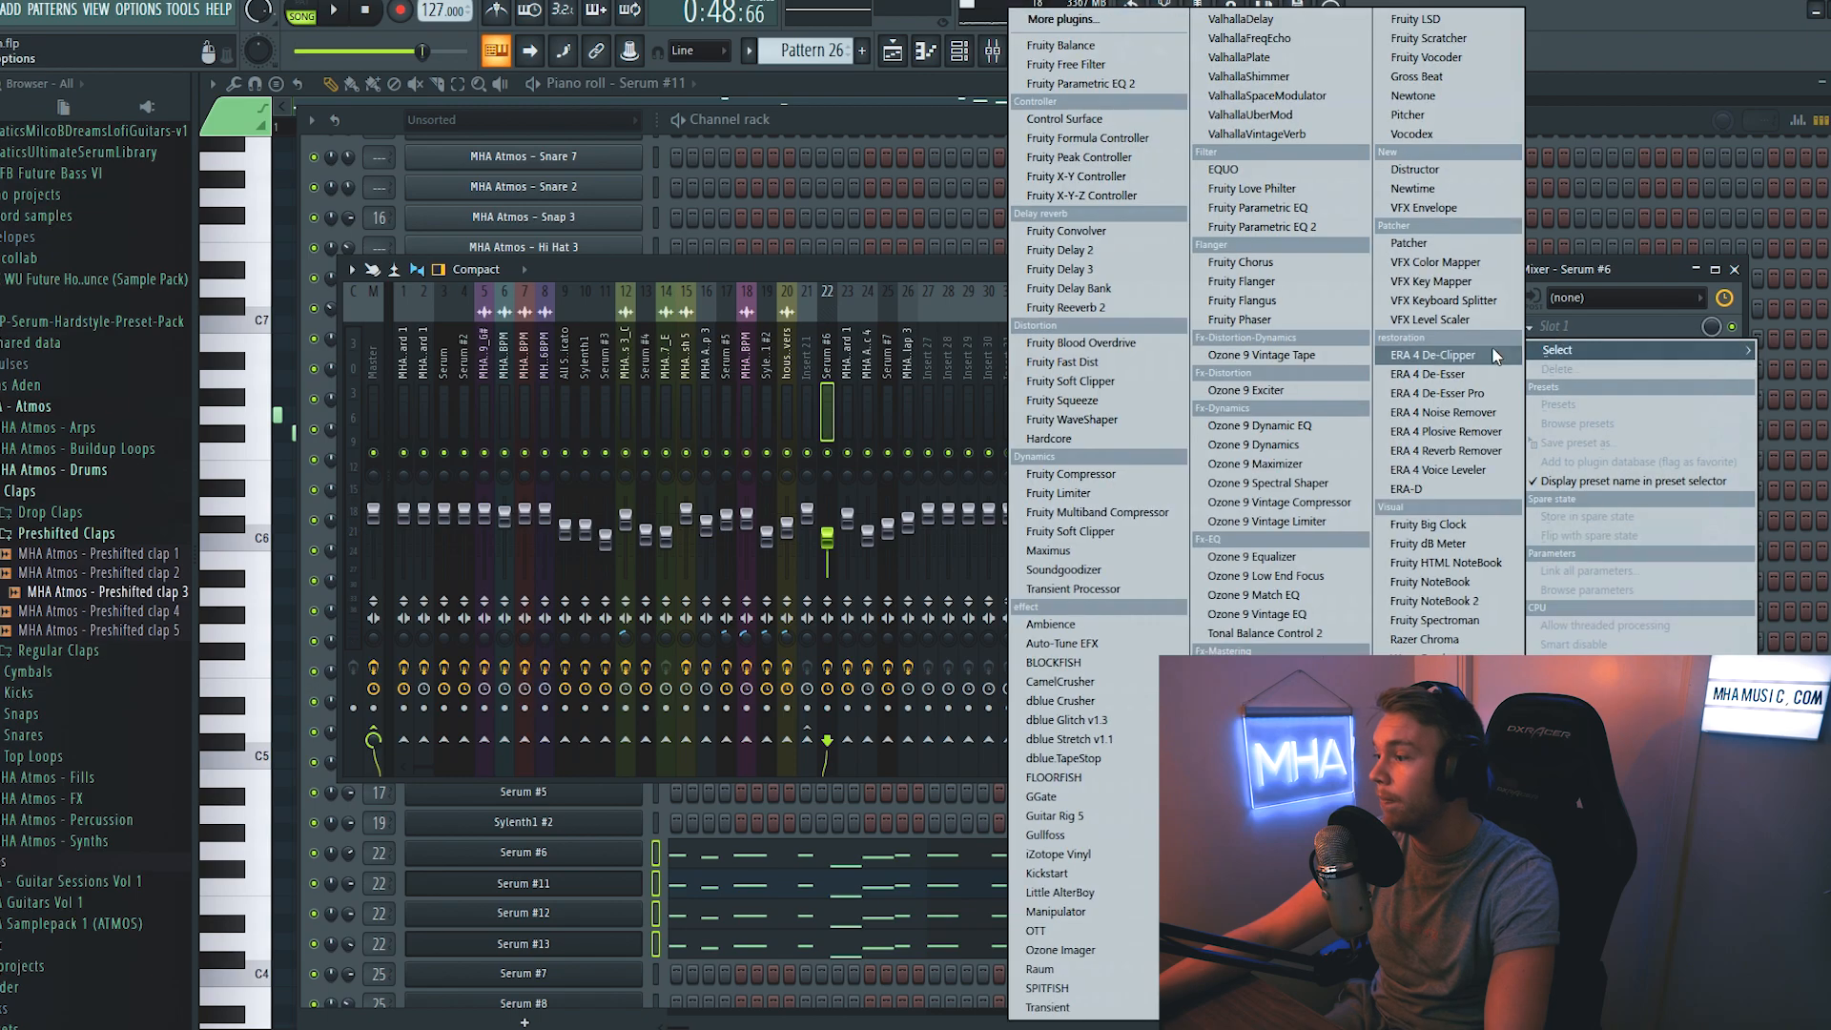
click(1050, 931)
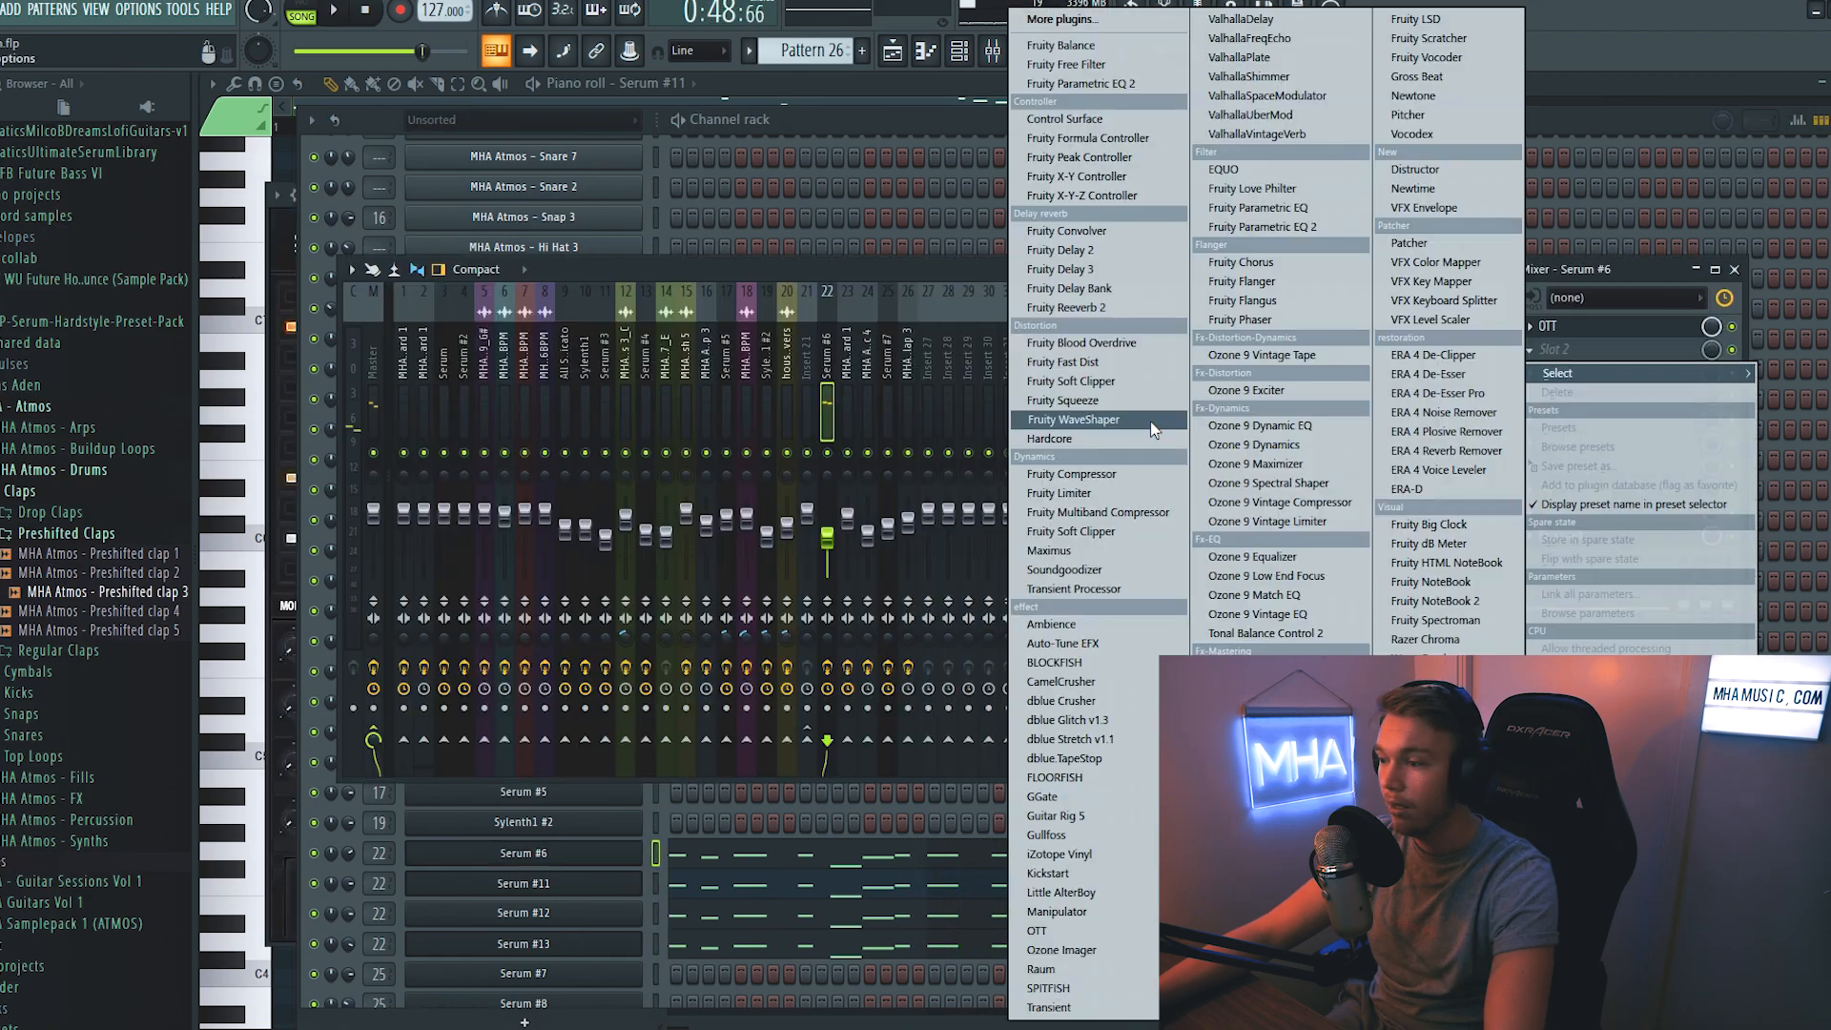
click(1152, 421)
- Bend the lower end of the Fruity WaveShaper curve upward and lower the Serum #6 mixer track volume to about -9.5 dB
key(space)
drag(438, 675, 408, 635)
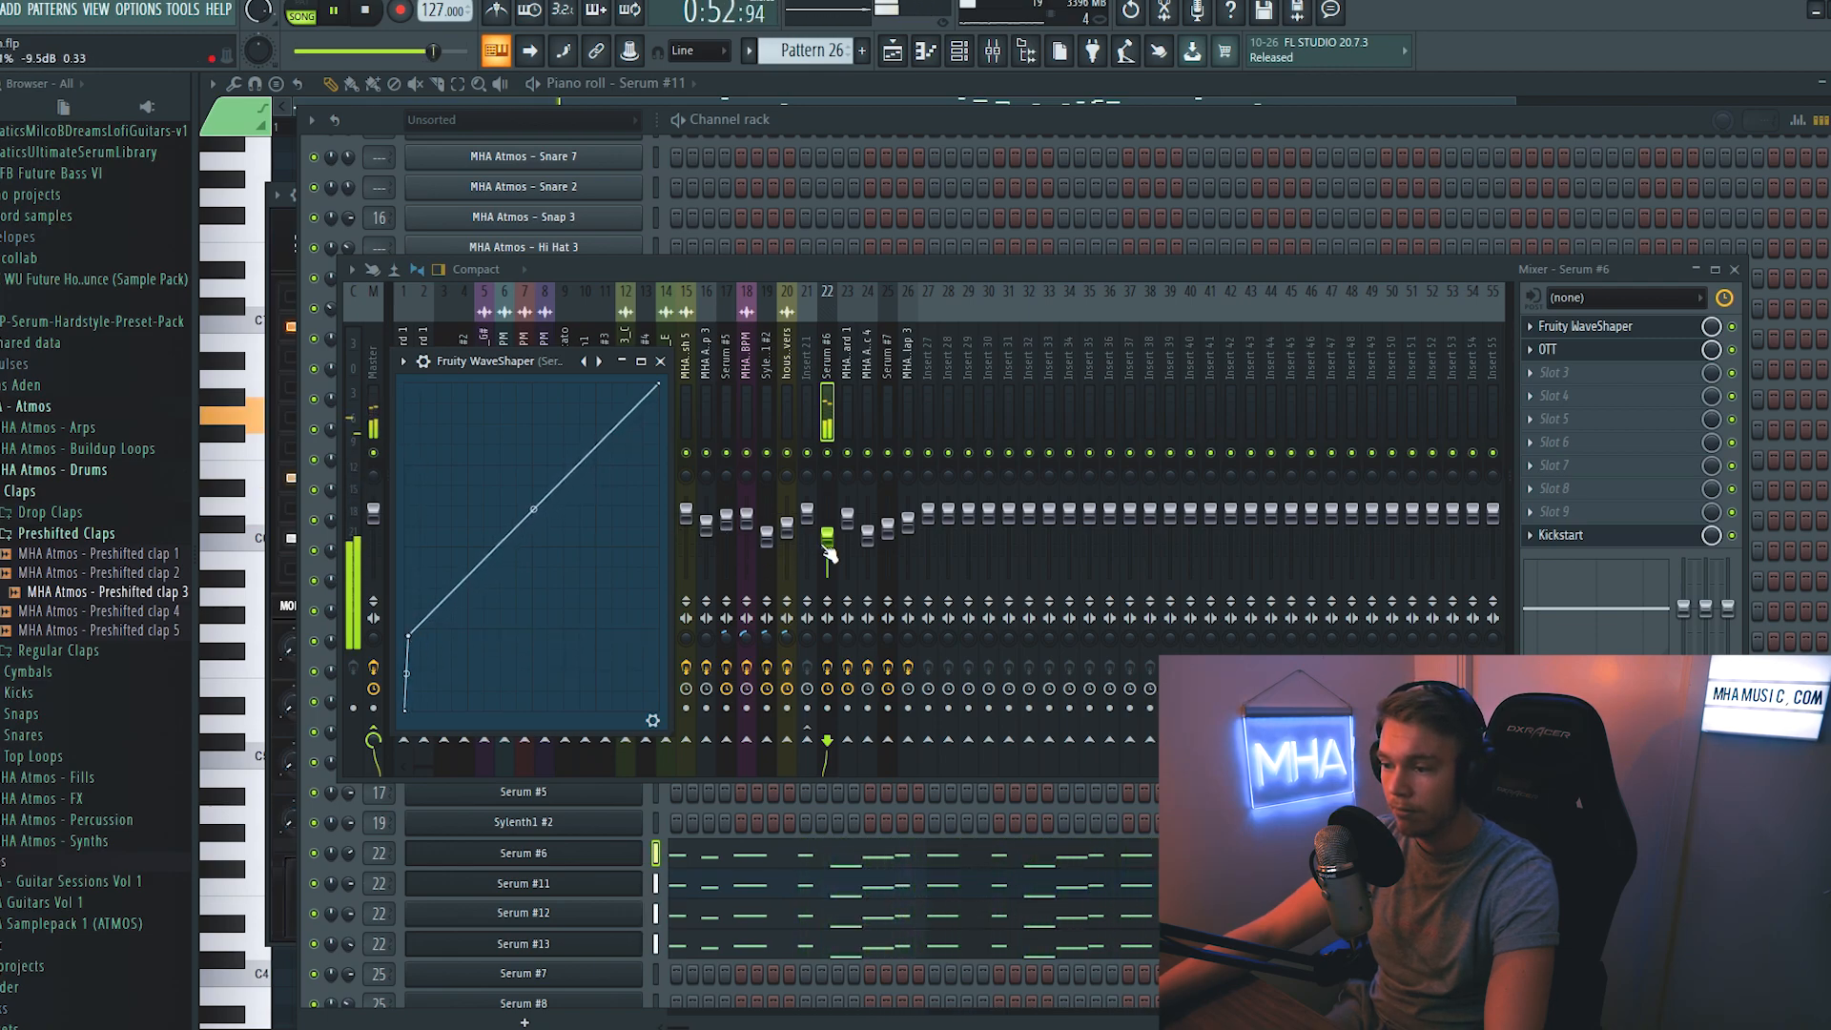
drag(827, 542, 826, 547)
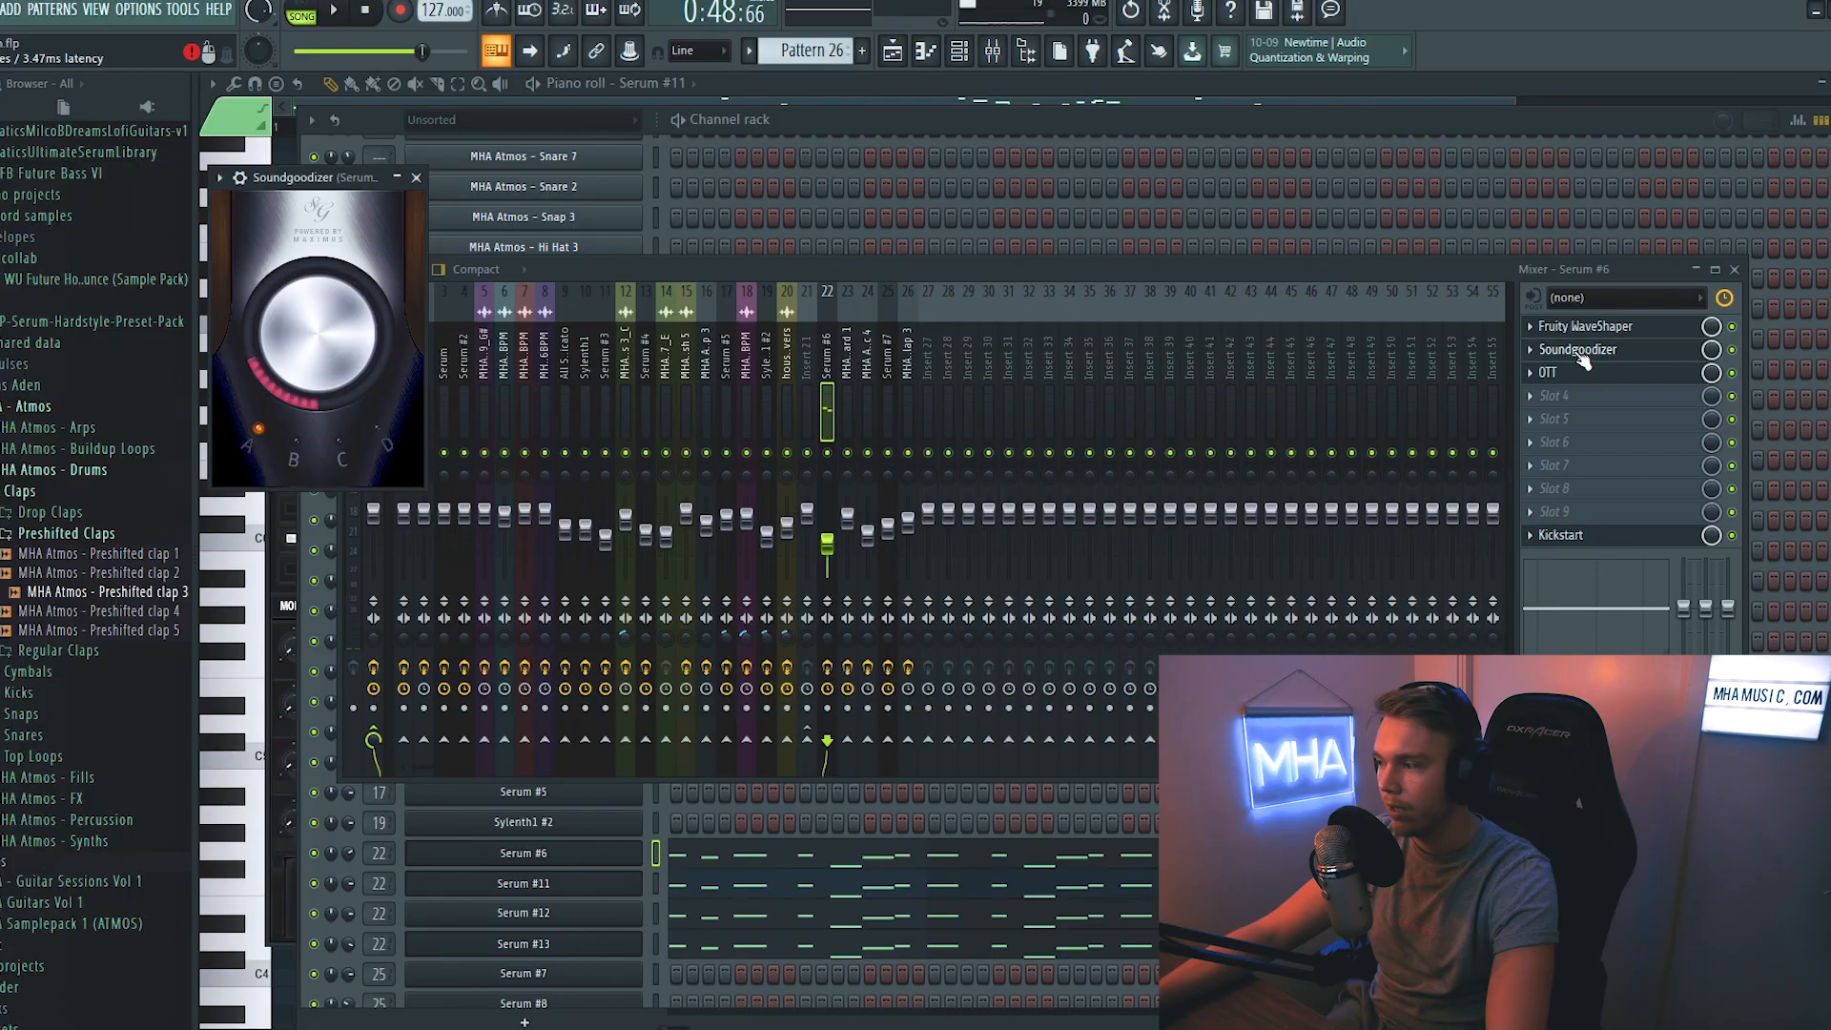
- Load Fruity Parametric EQ 2 on the Serum #6 mixer track, cut its low end and compare the sound without the EQ
click(1555, 395)
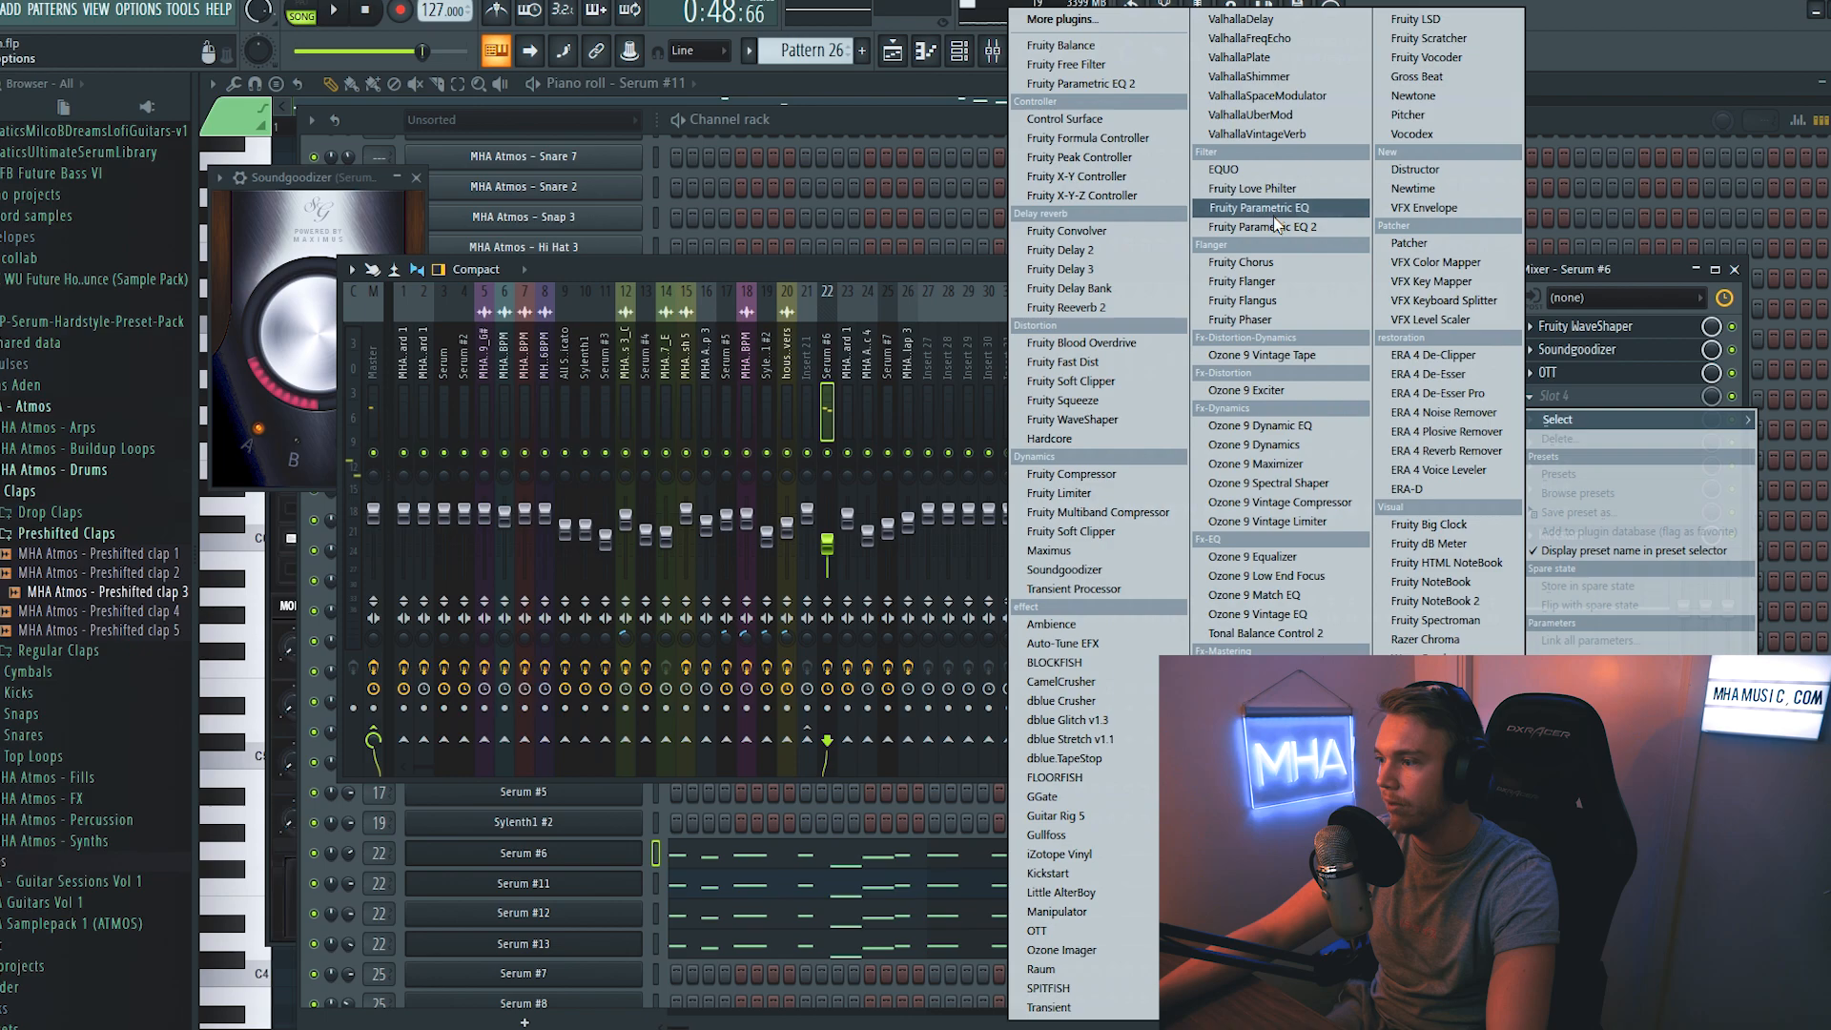
click(1240, 212)
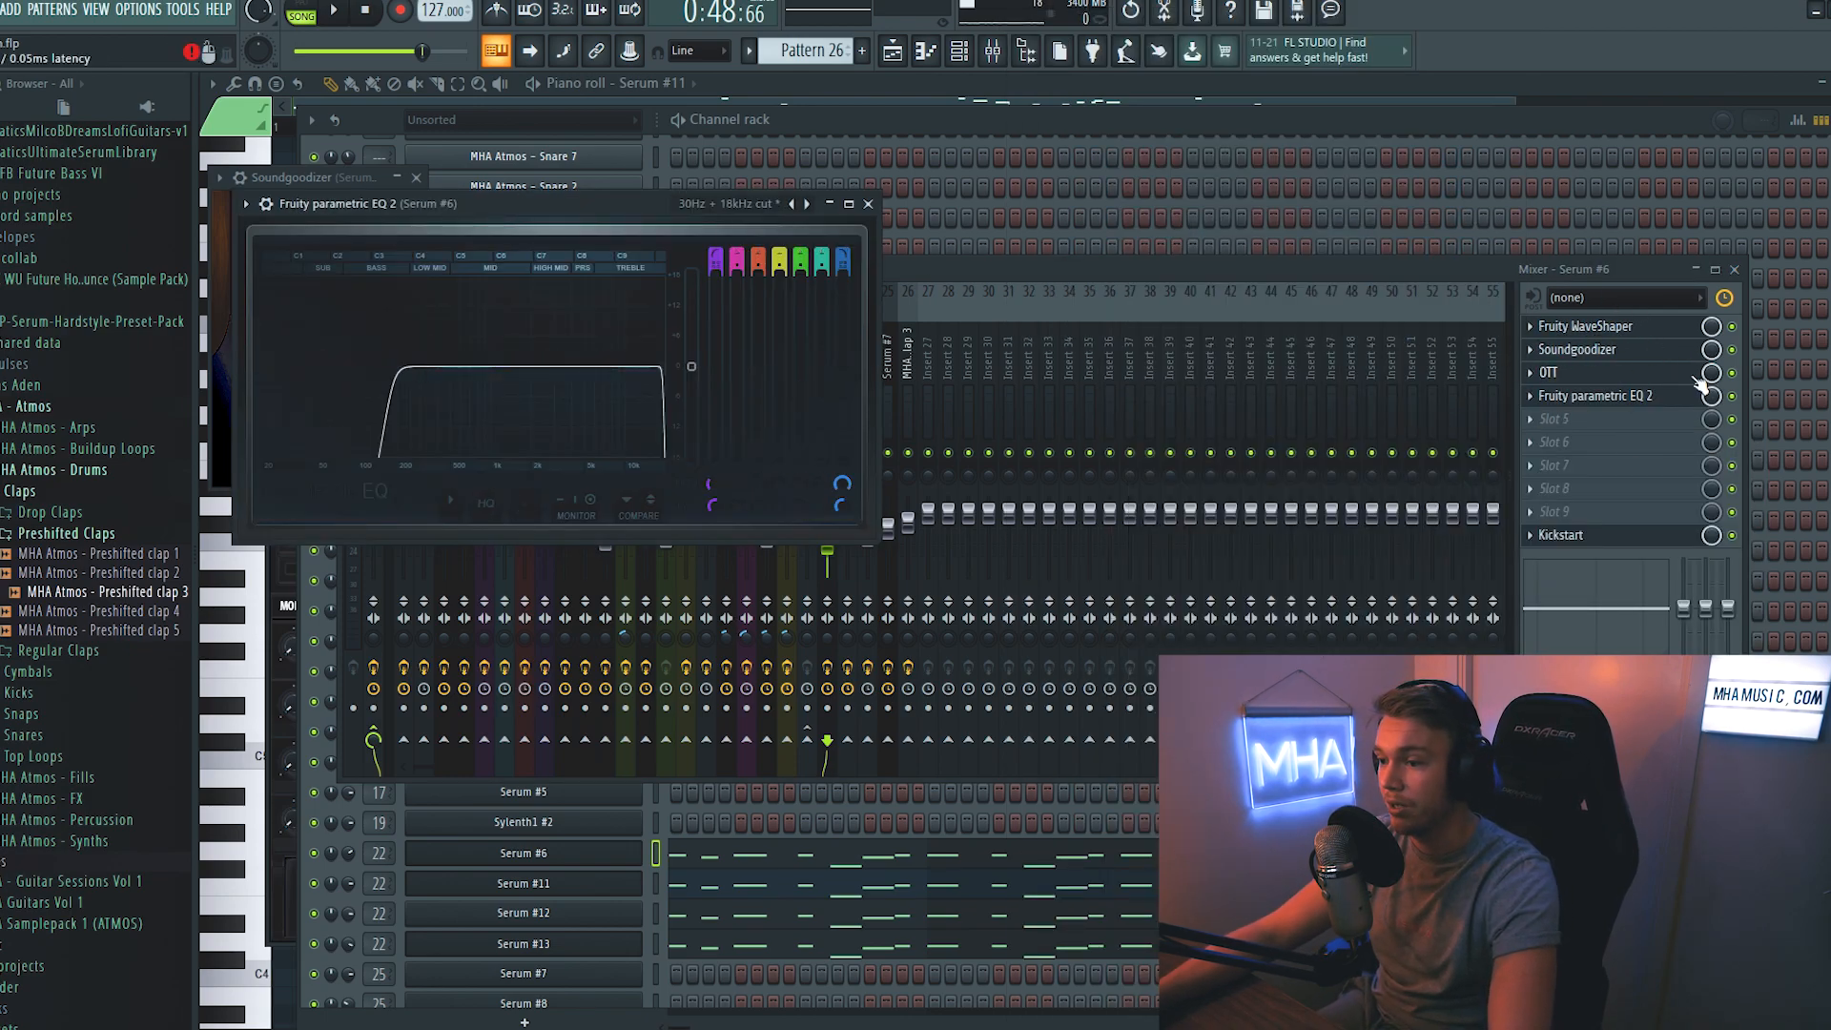
click(1543, 398)
click(1543, 398)
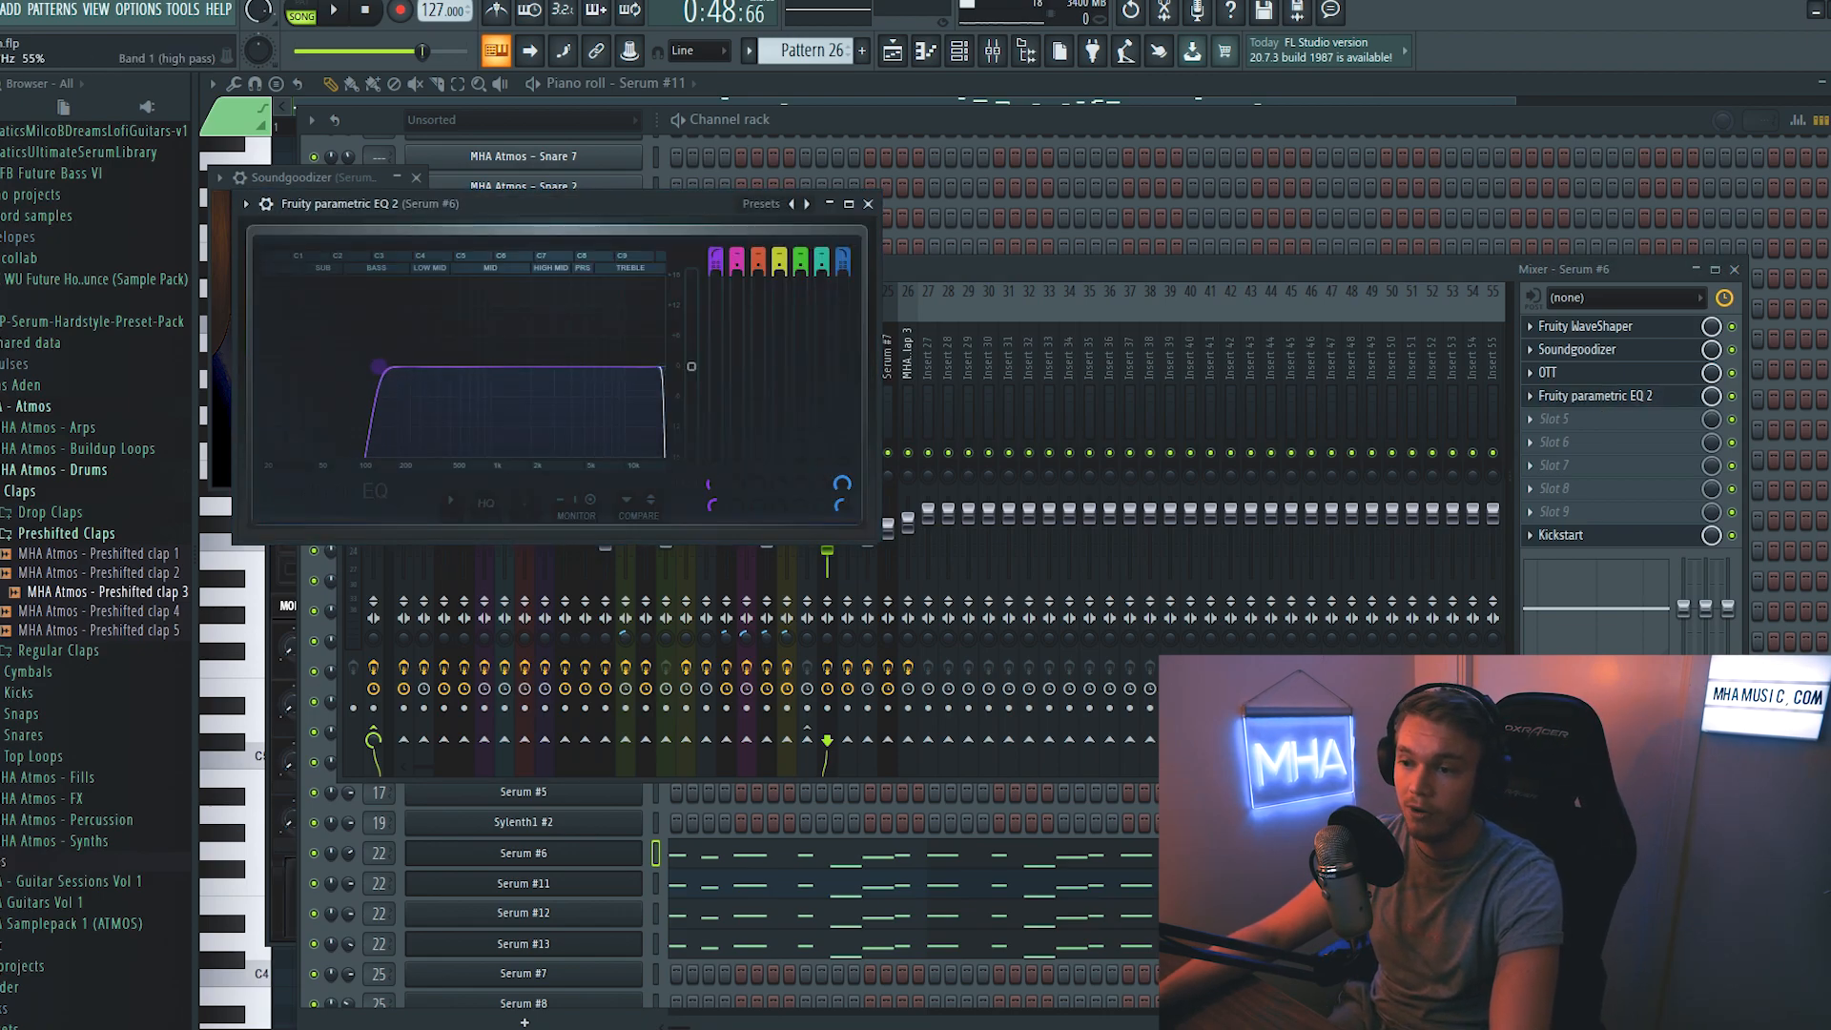
drag(359, 366, 429, 366)
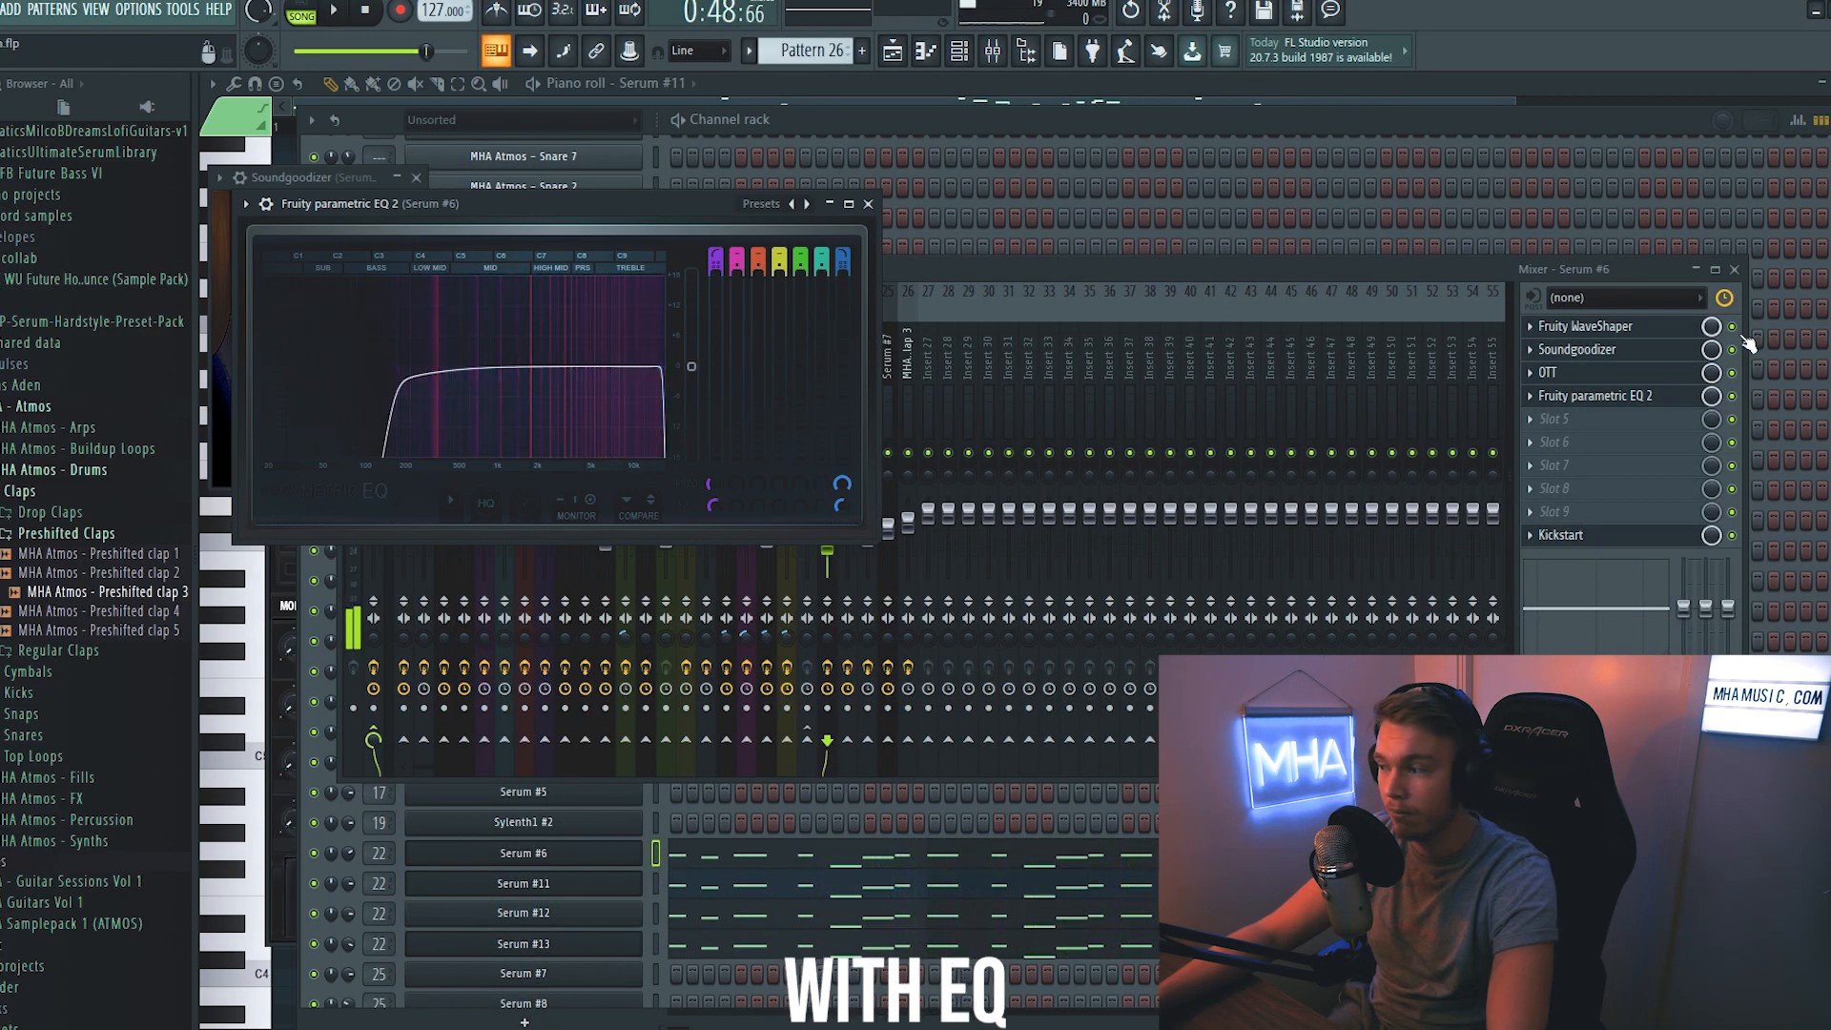
click(1732, 397)
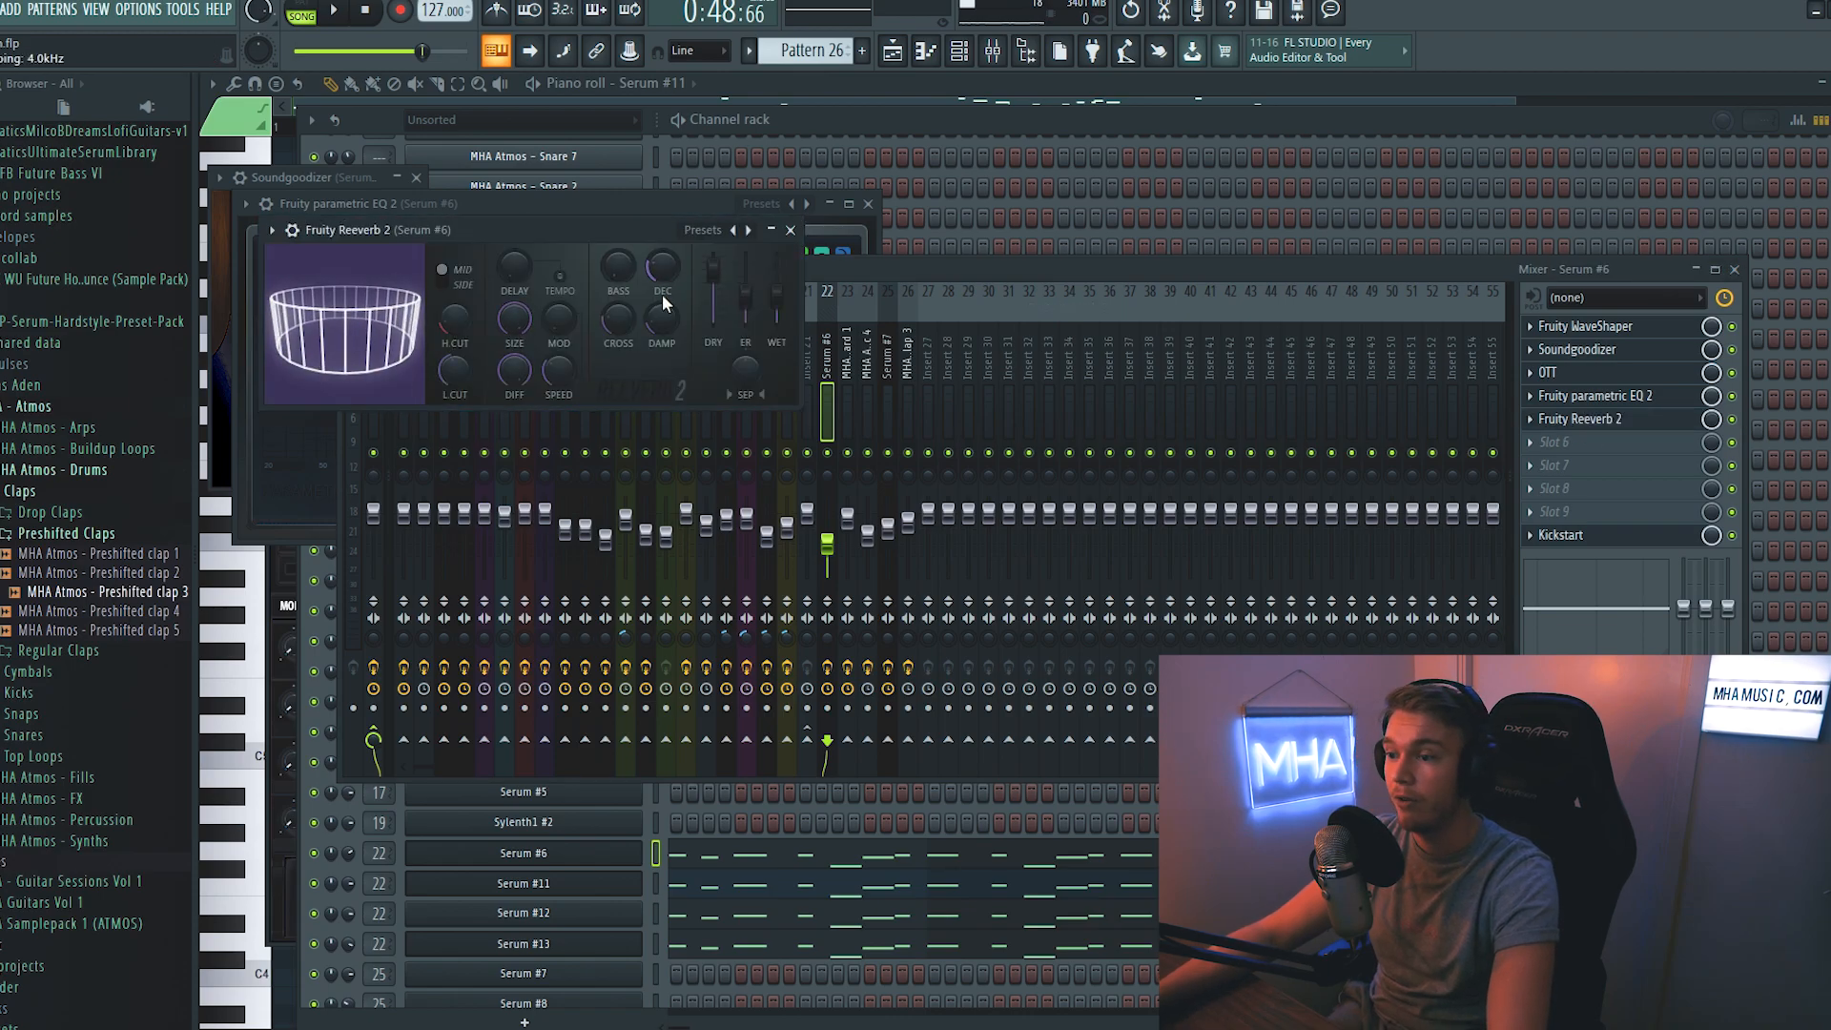
- Play the lead through Fruity Reeverb 2 and load a second Fruity Reeverb 2 on the Serum #6 mixer track
key(space)
key(space)
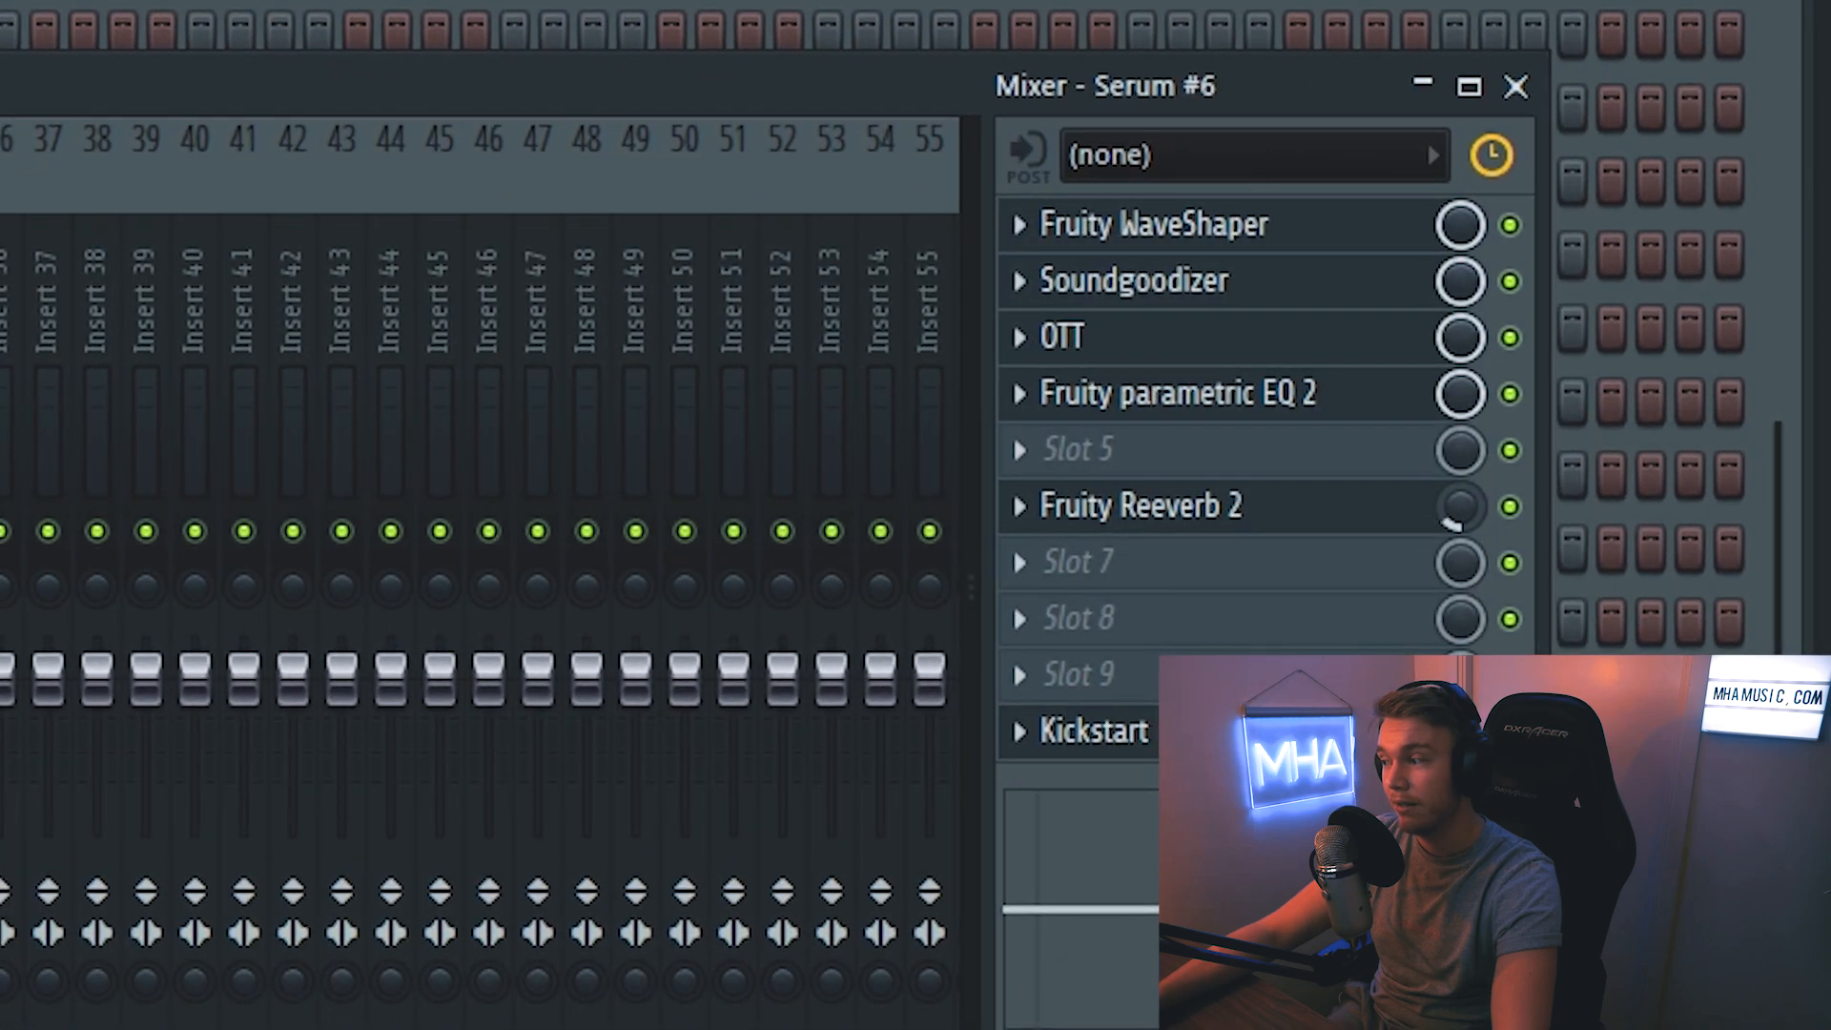
click(1088, 450)
mouse_move(1068, 502)
click(621, 315)
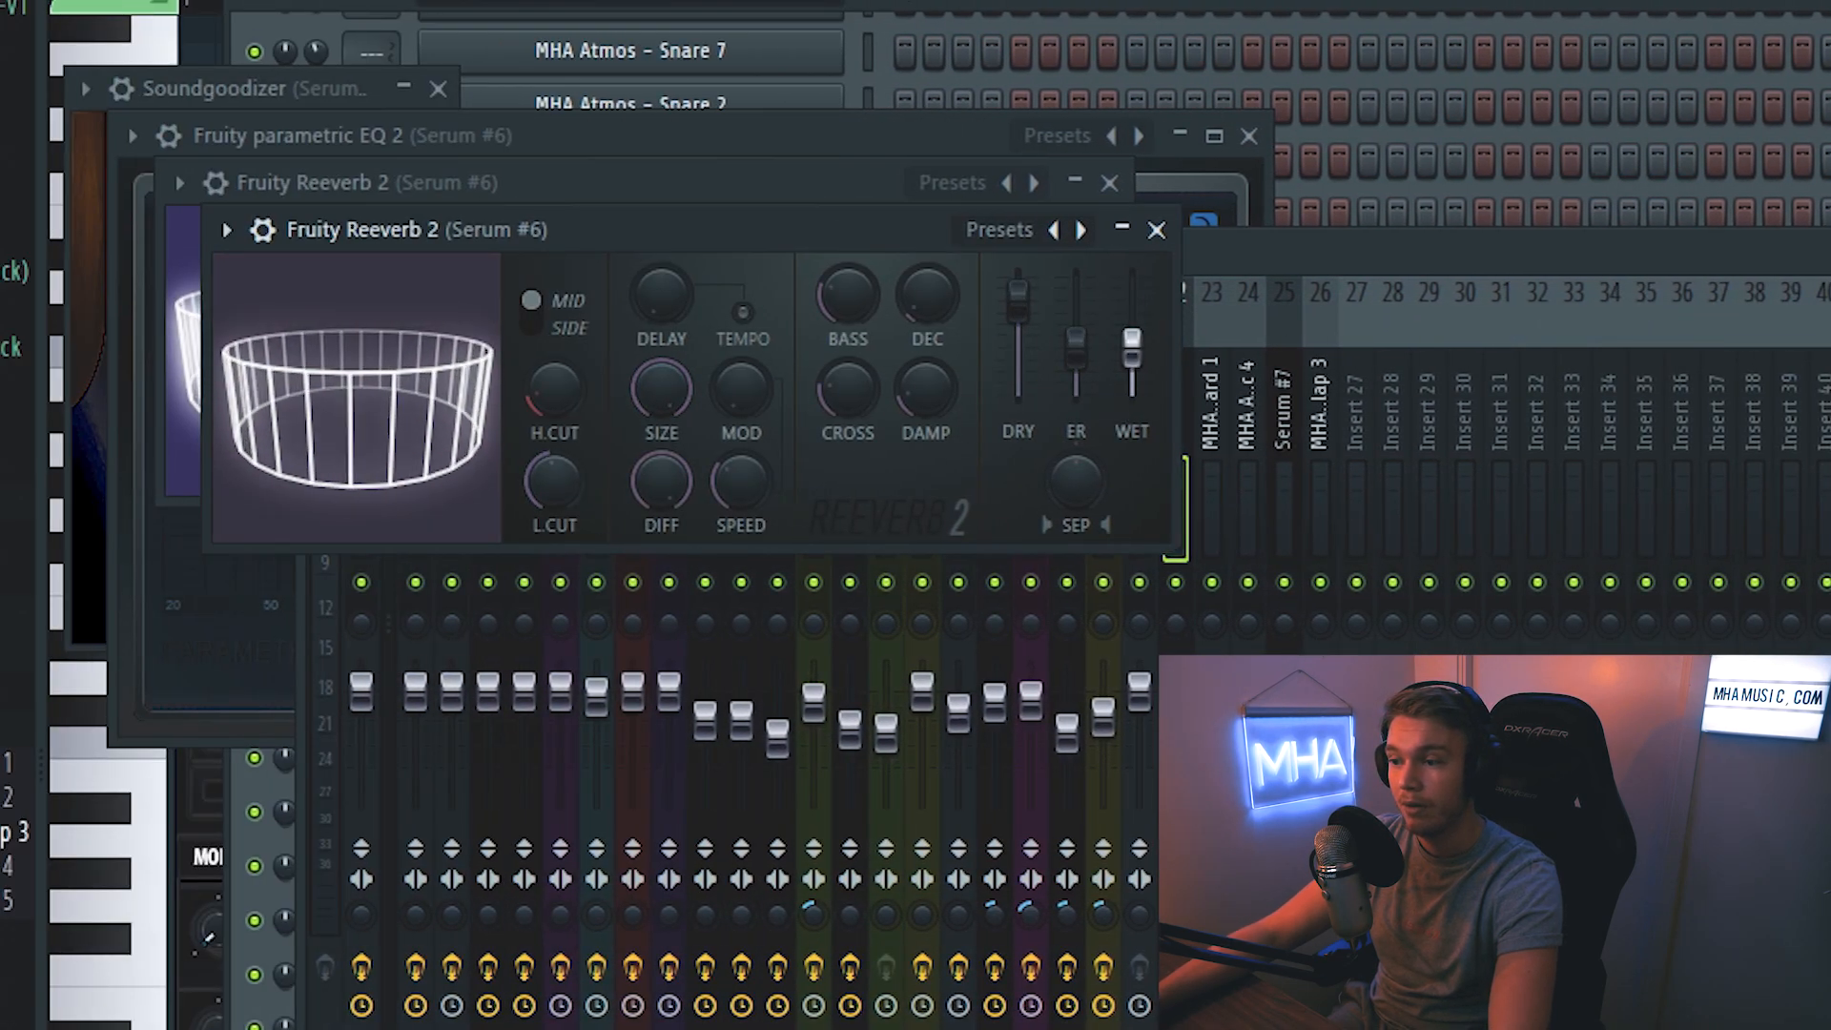
drag(159, 341, 159, 315)
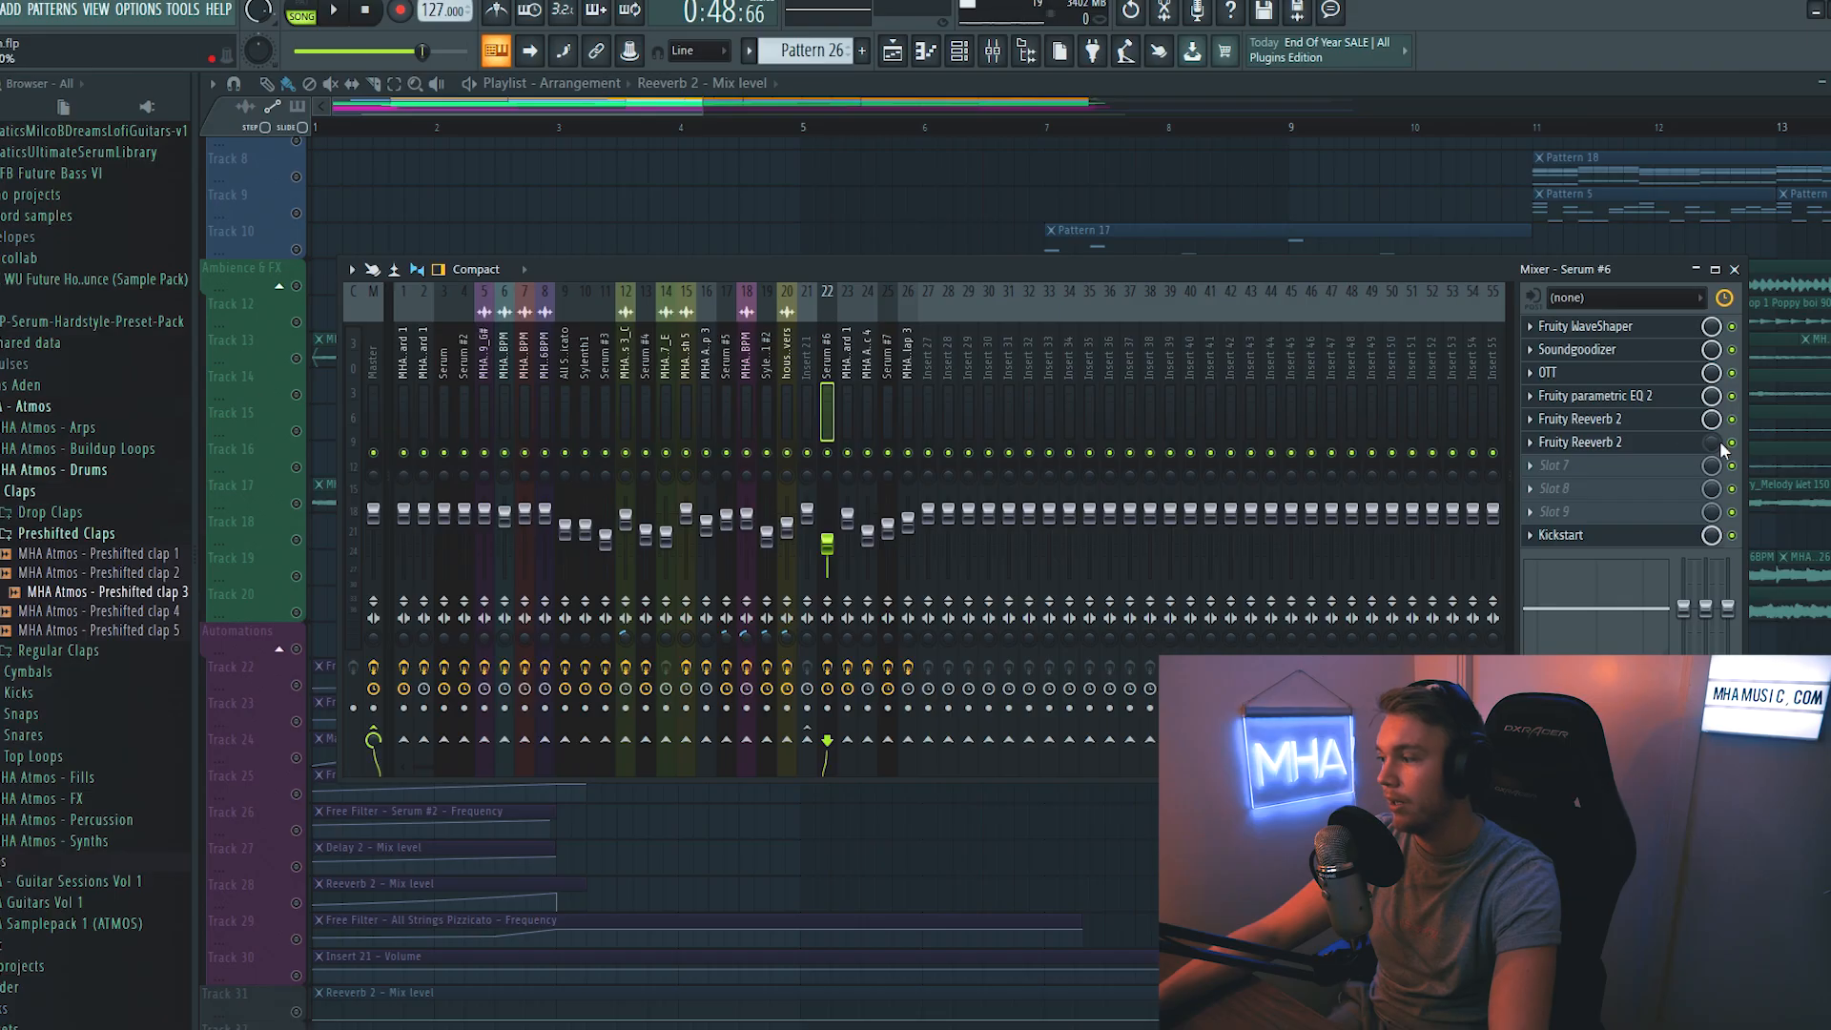
- Create an automation clip for the second Fruity Reeverb 2's mix level and align it with the start of Pattern 26 on track 8
right_click(1720, 443)
click(1755, 578)
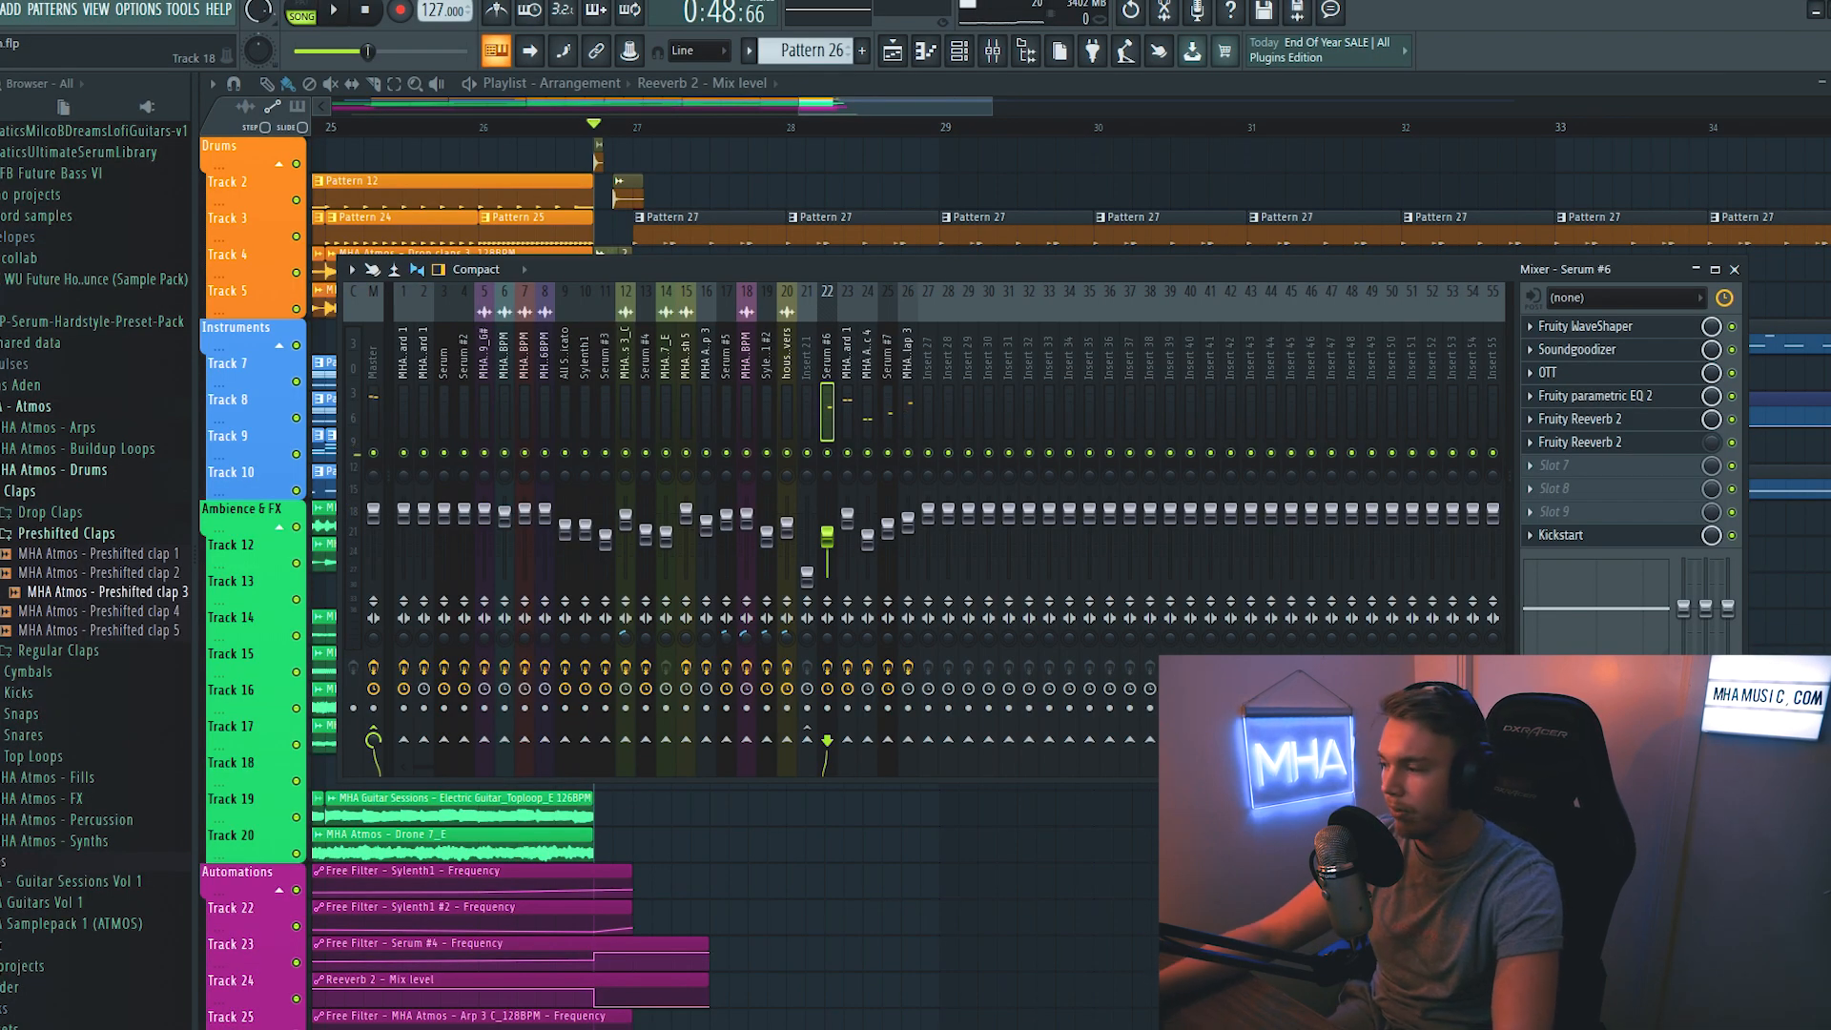
key(F9)
scroll(656, 206, up, 3)
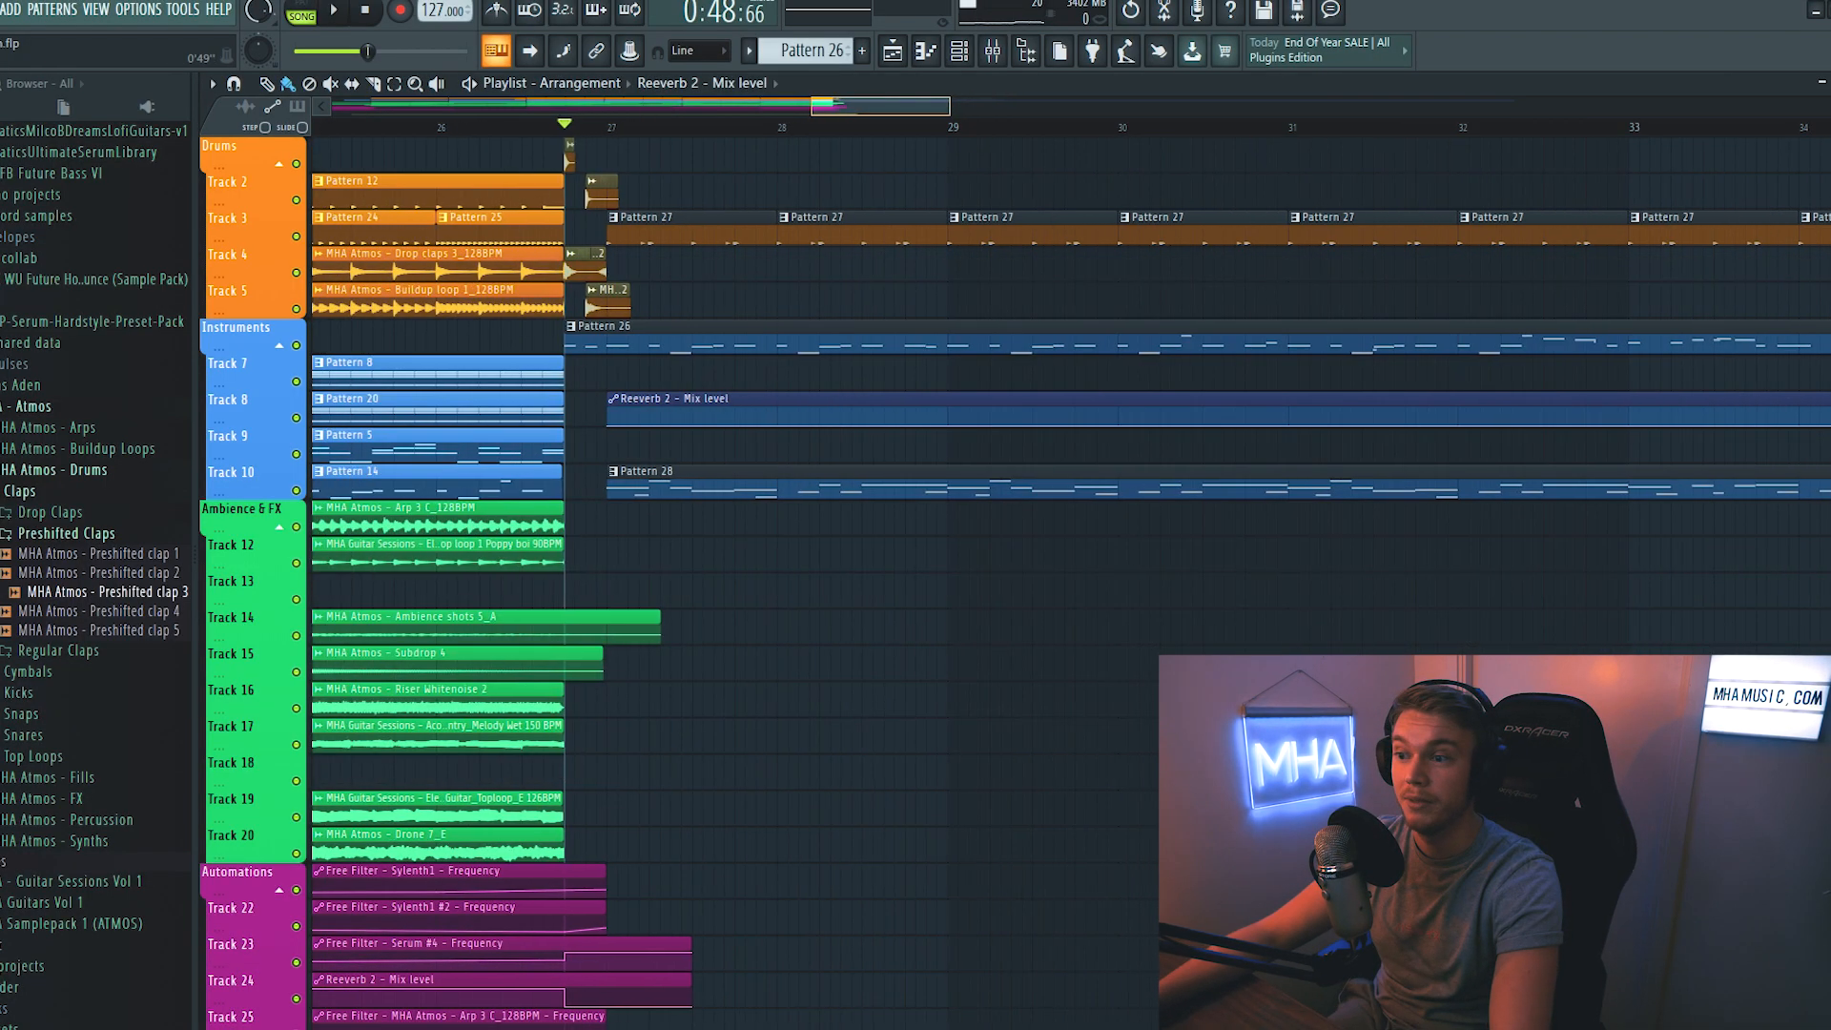
drag(725, 400, 710, 400)
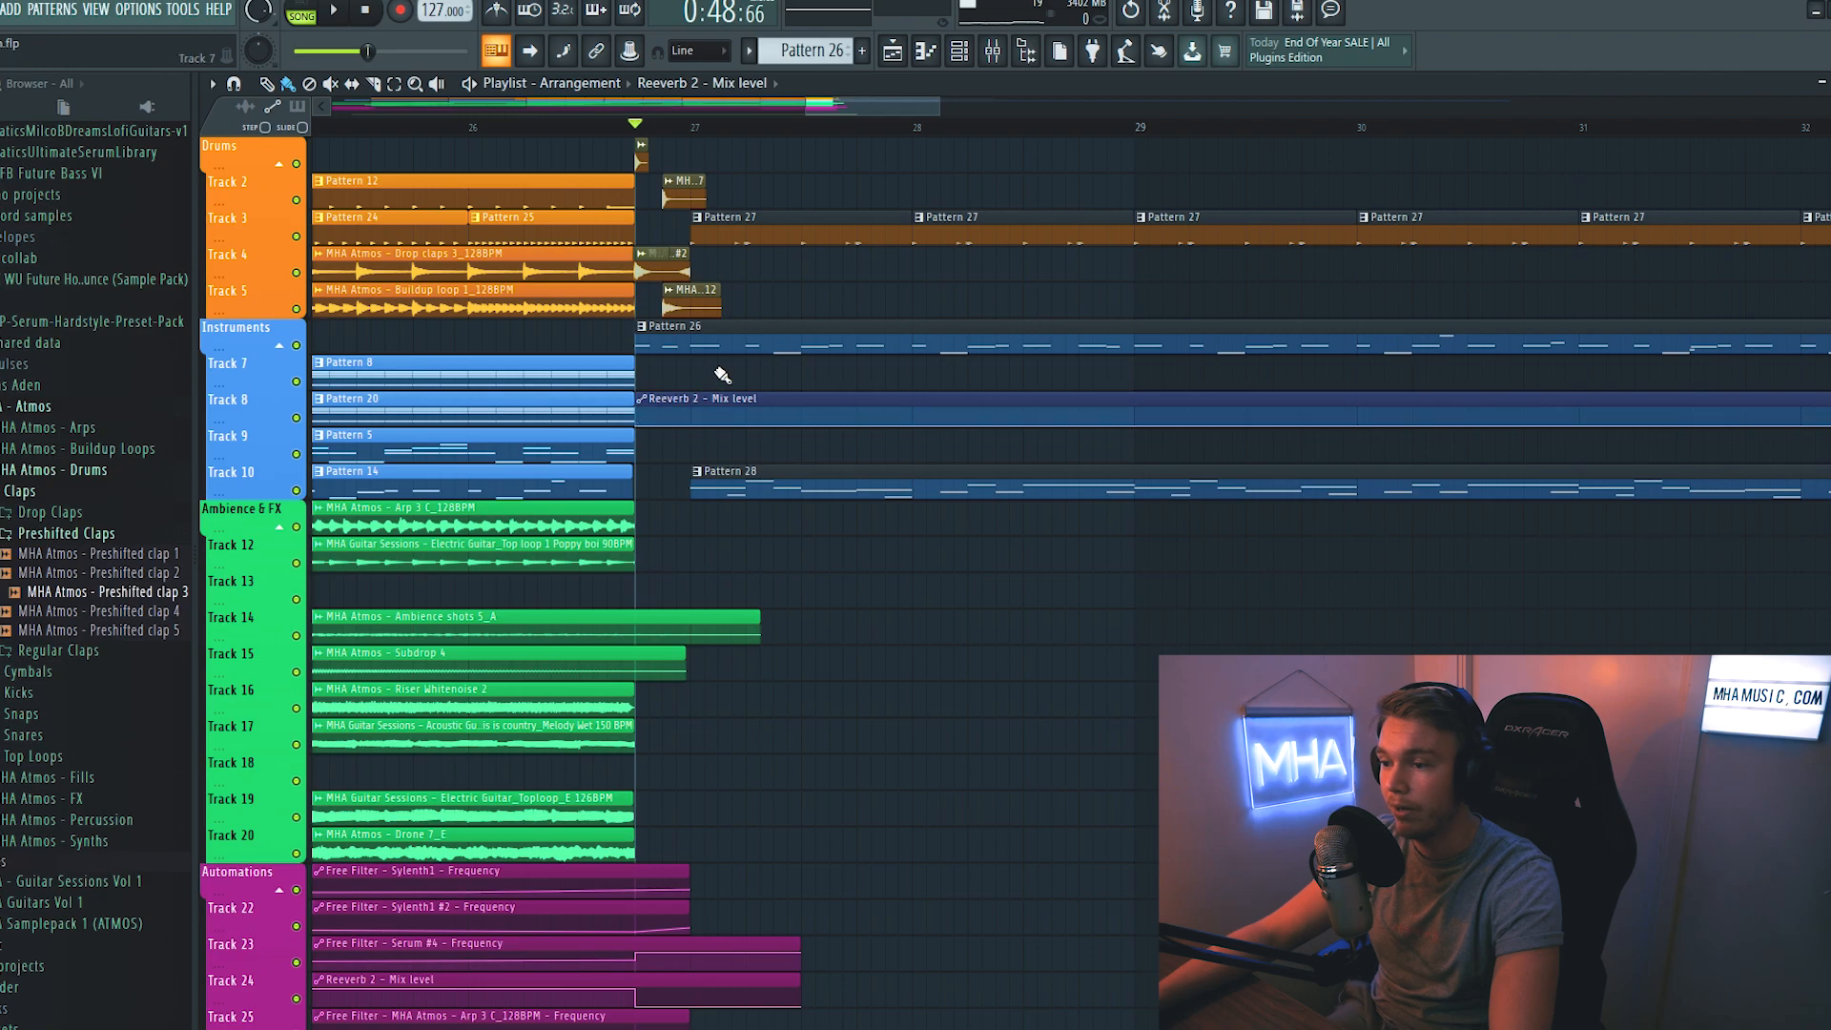
- Add points to the Reeverb 2 mix level clip to form curved rising ramps that drop back to zero from the start of Pattern 26
scroll(725, 410, up, 2)
right_click(731, 413)
click(760, 434)
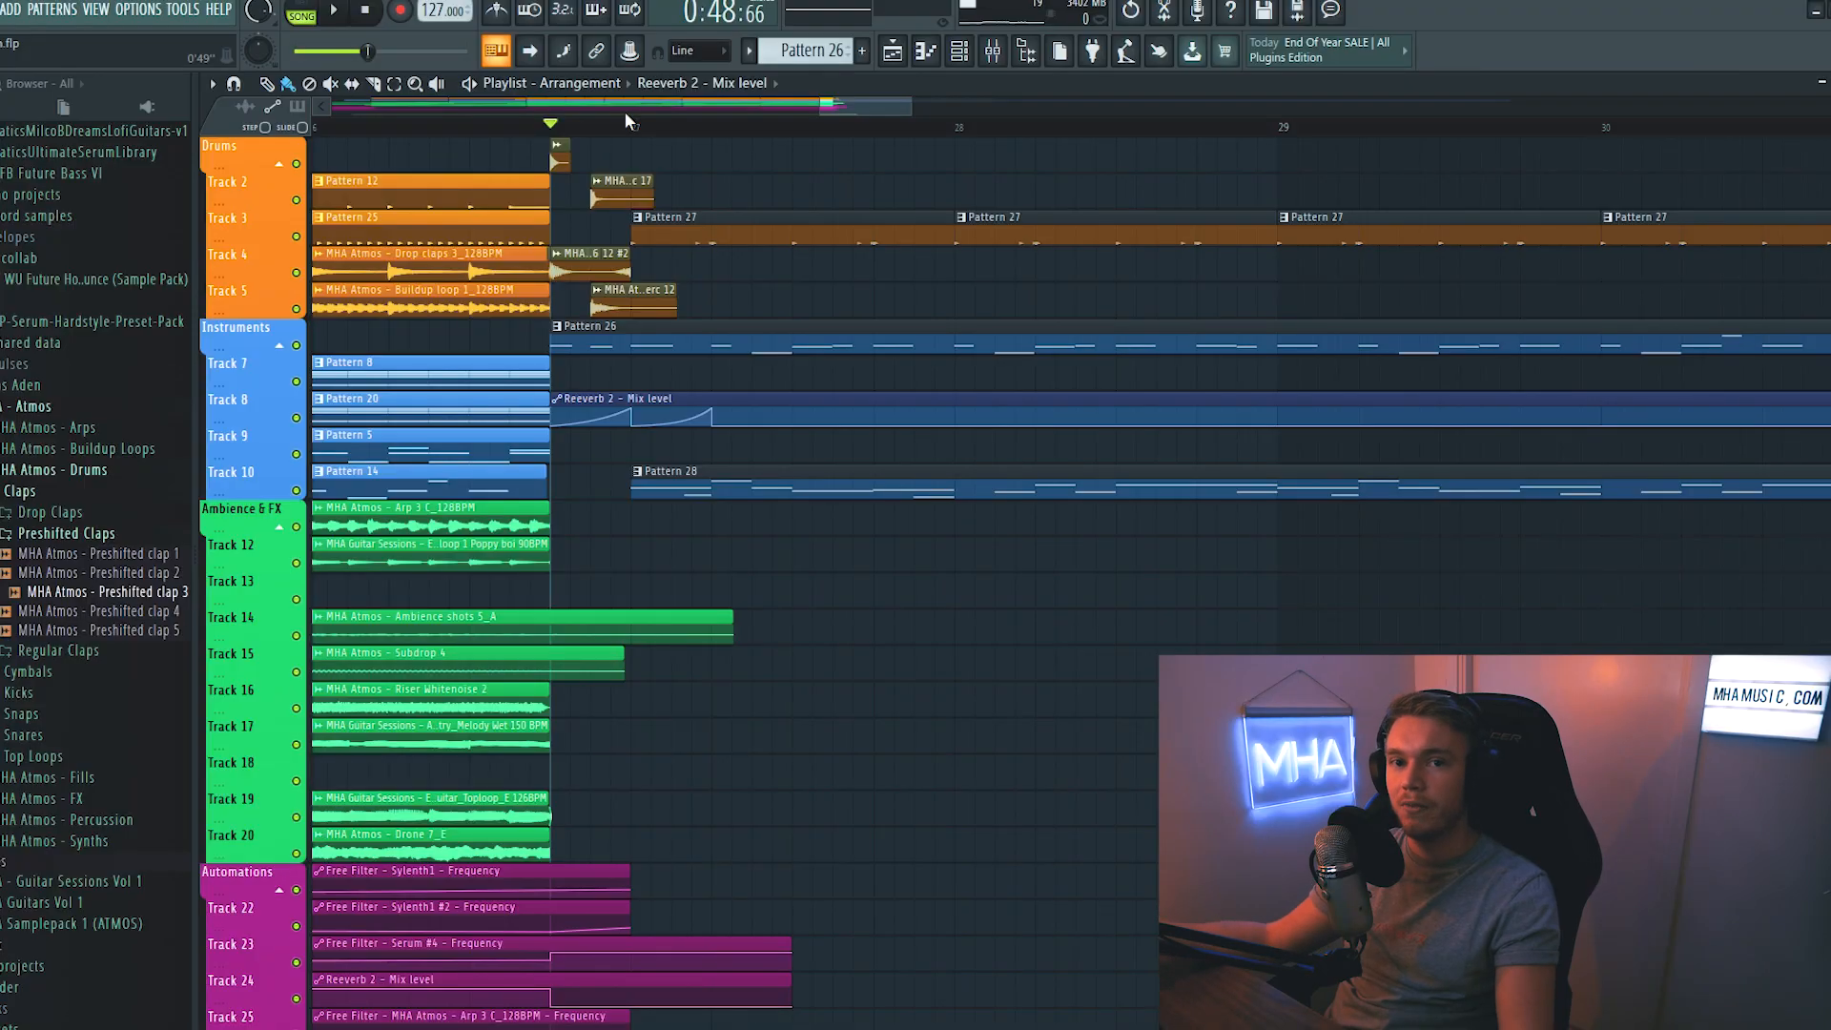
scroll(626, 112, up, 1)
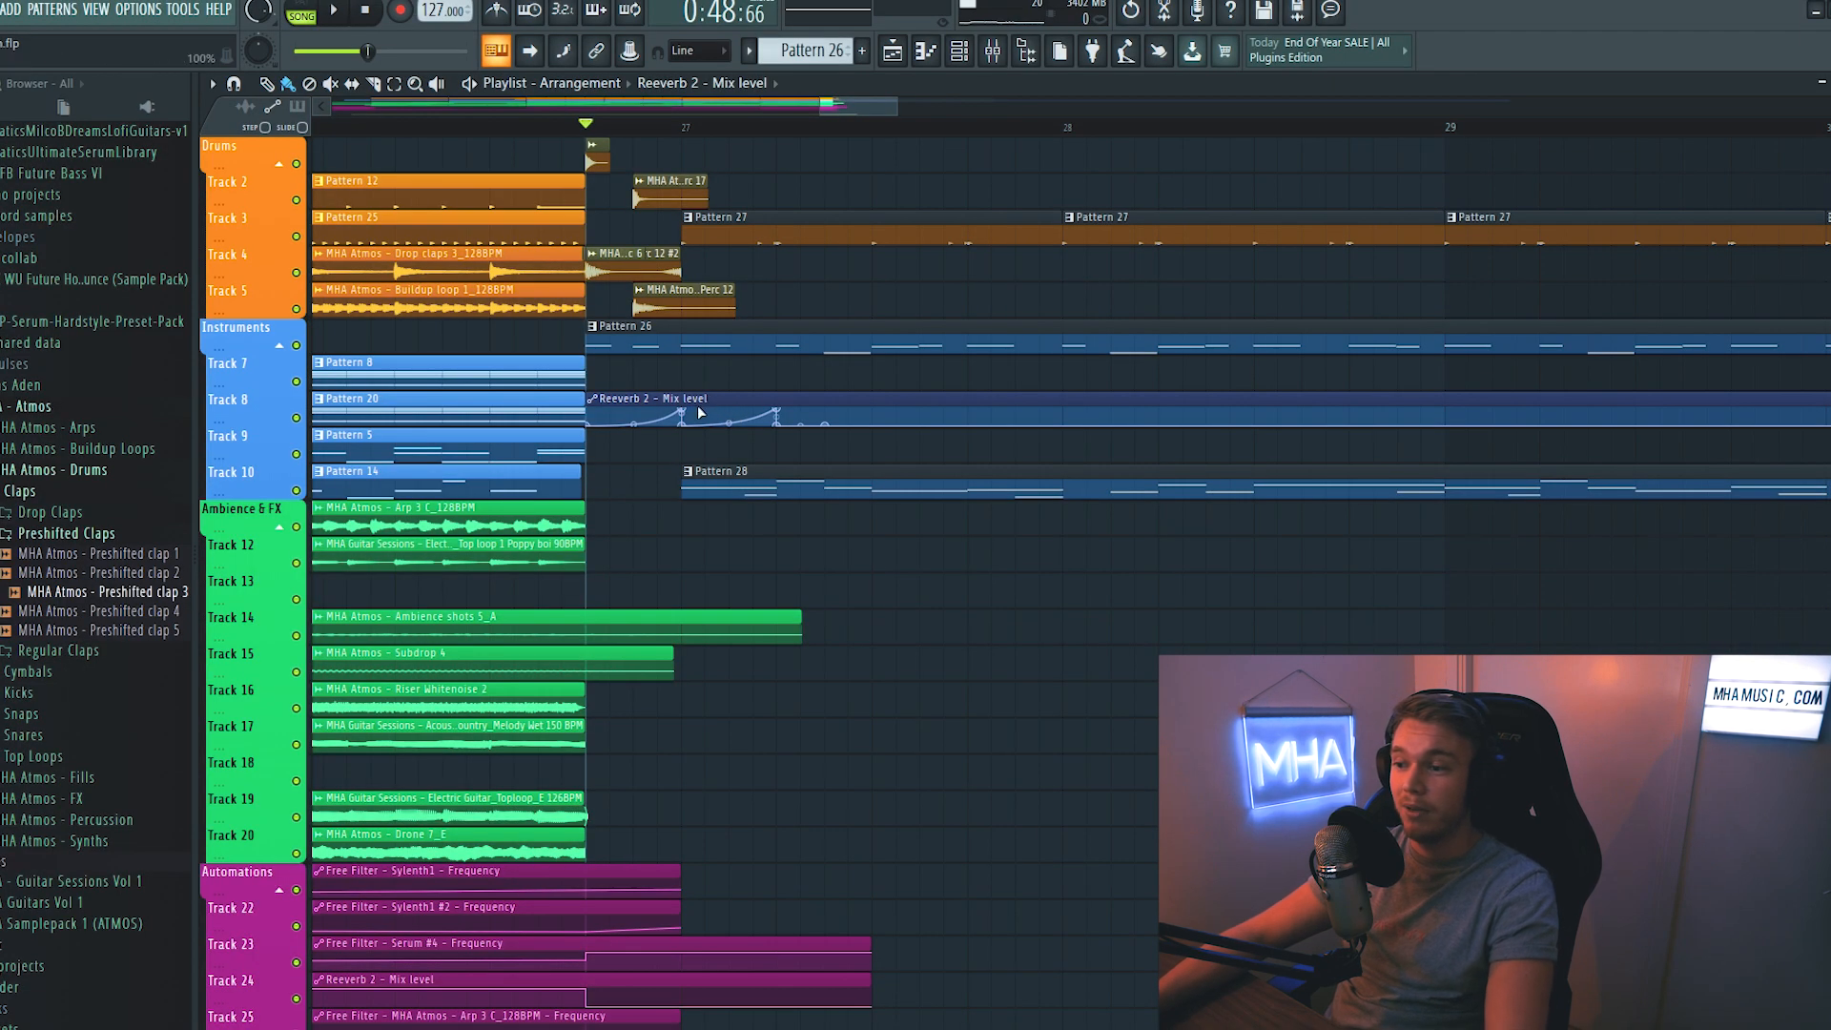
right_click(688, 412)
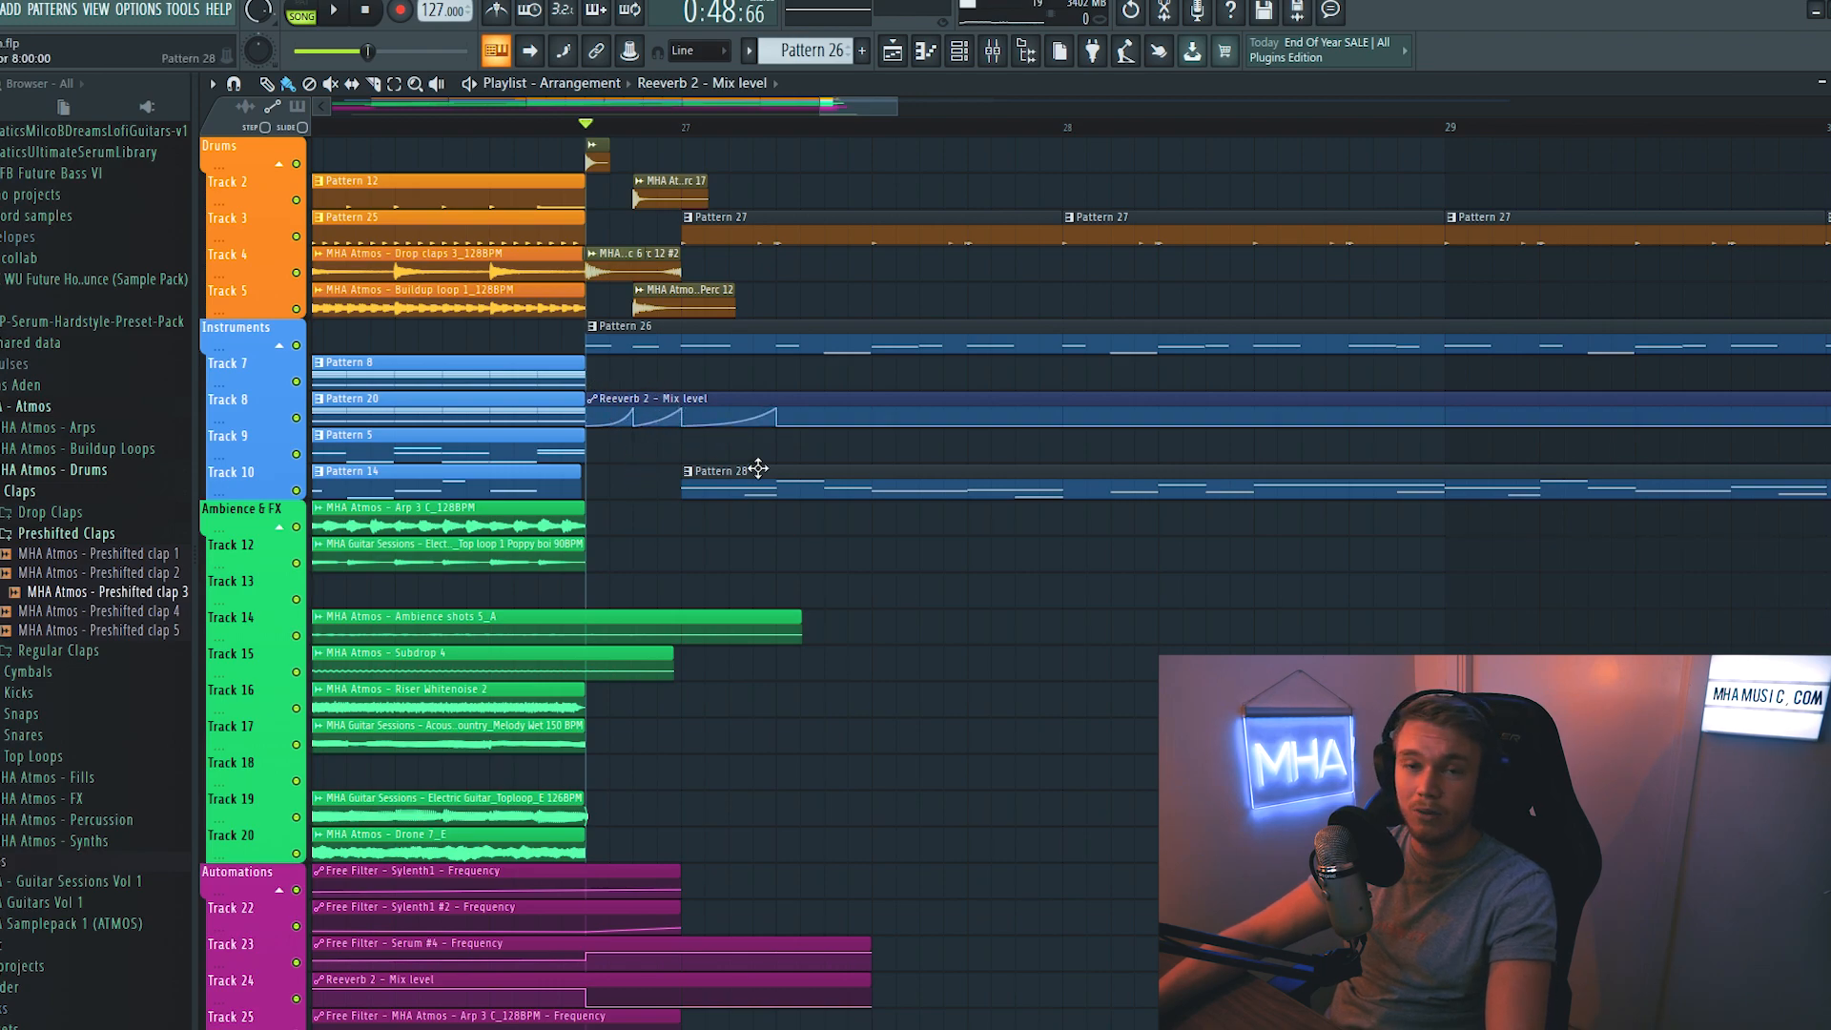
right_click(662, 417)
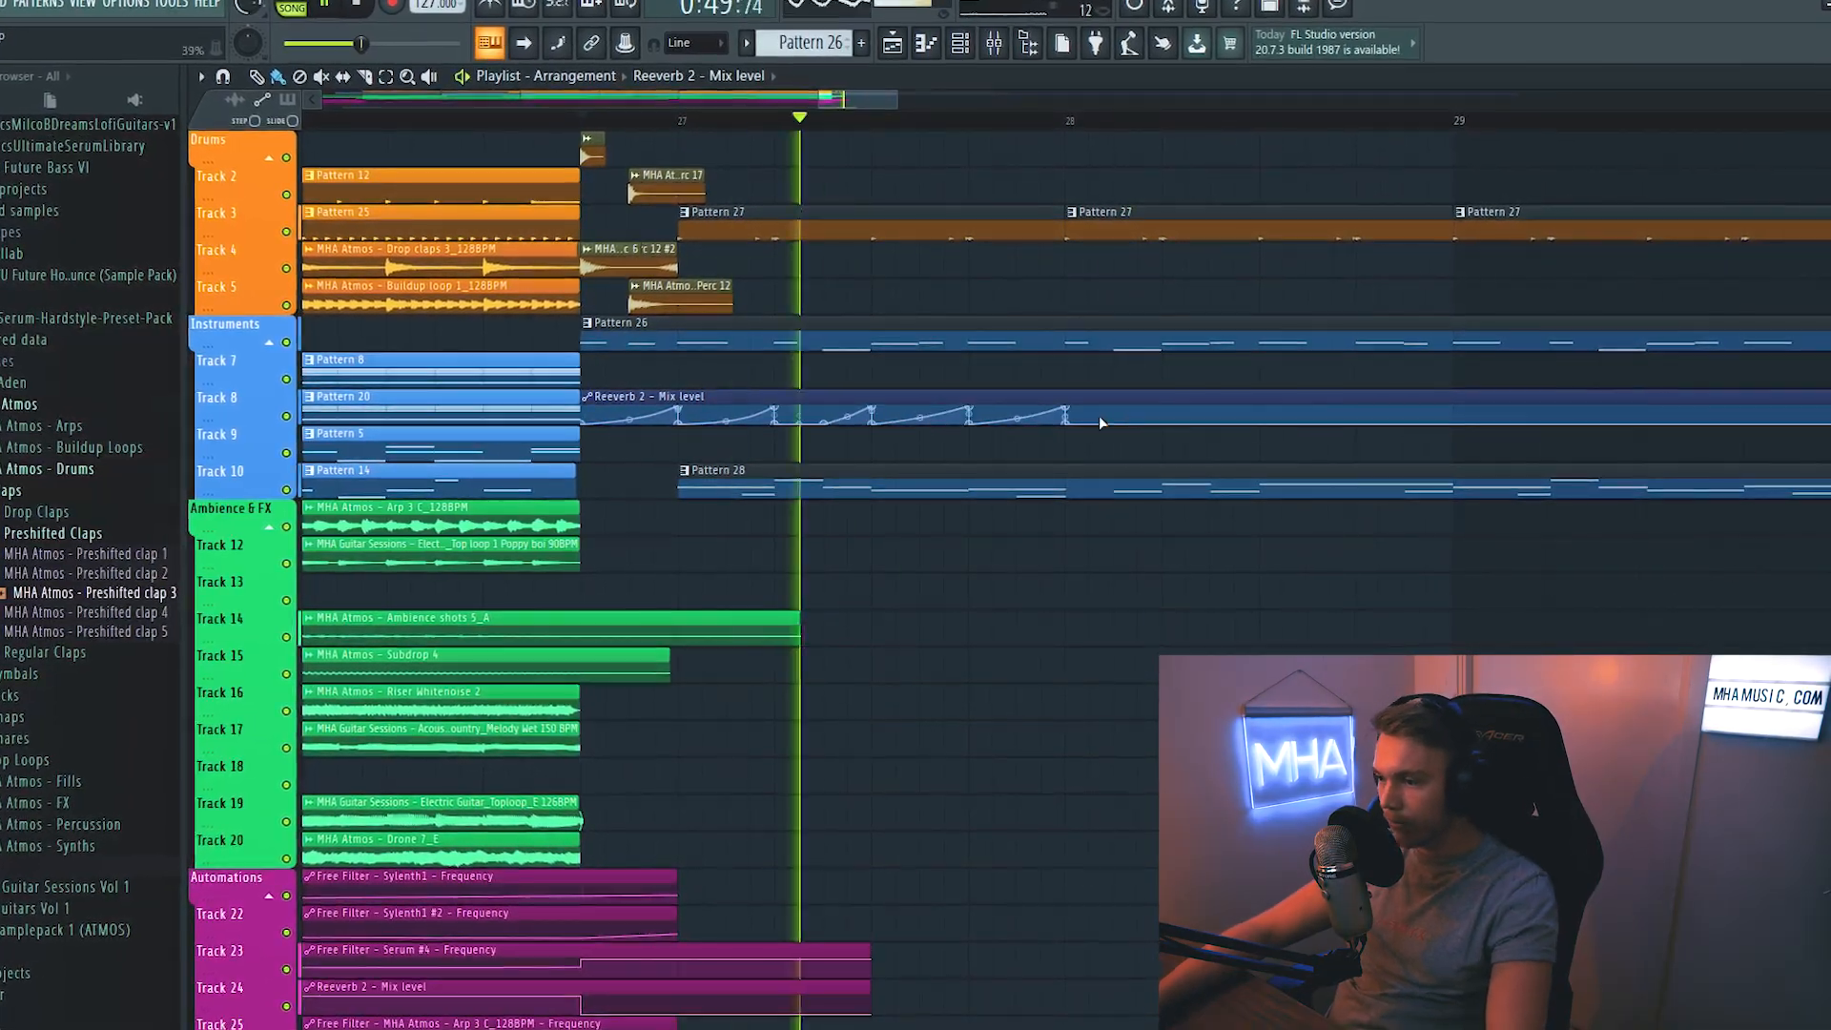
- Continue the mix level ramps up to bar 29 and duplicate the automation clip further along track 8
scroll(1100, 425, down, 2)
right_click(841, 422)
right_click(1067, 410)
scroll(1067, 396, down, 2)
click(920, 396)
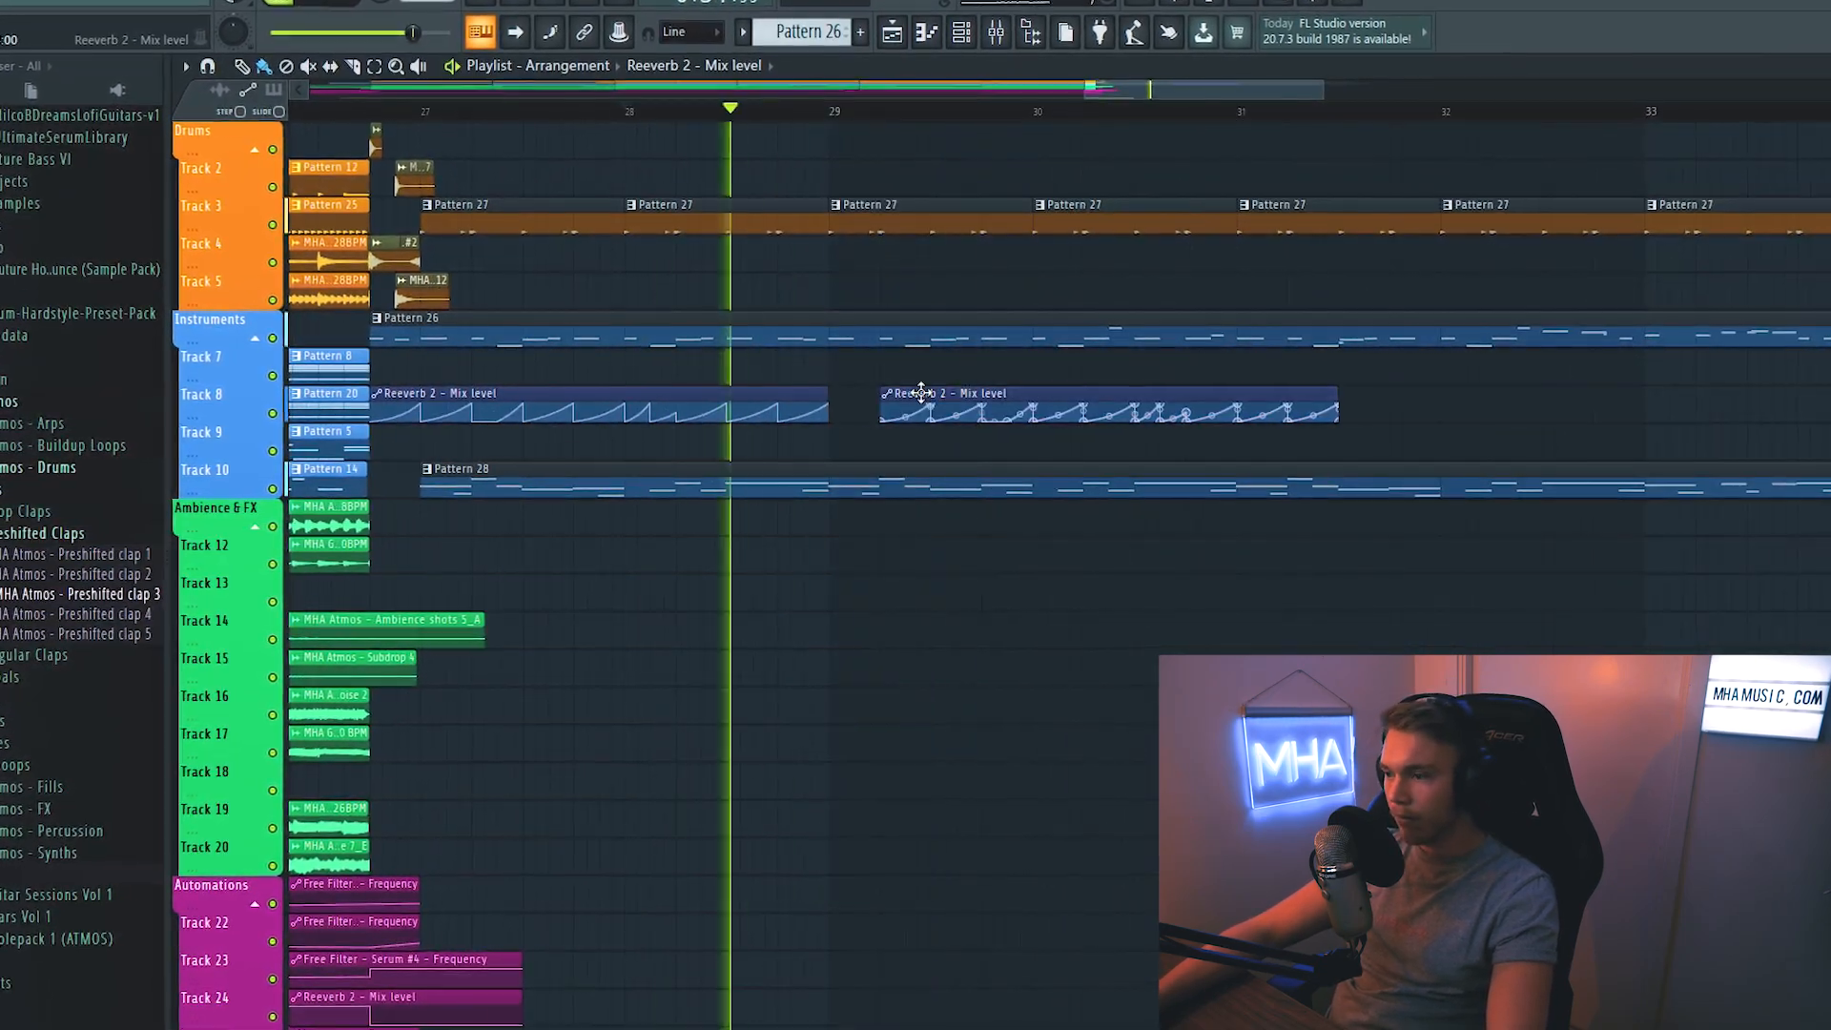
- Clone the Serum #13 channel and replace the clone with a Layer channel
key(F6)
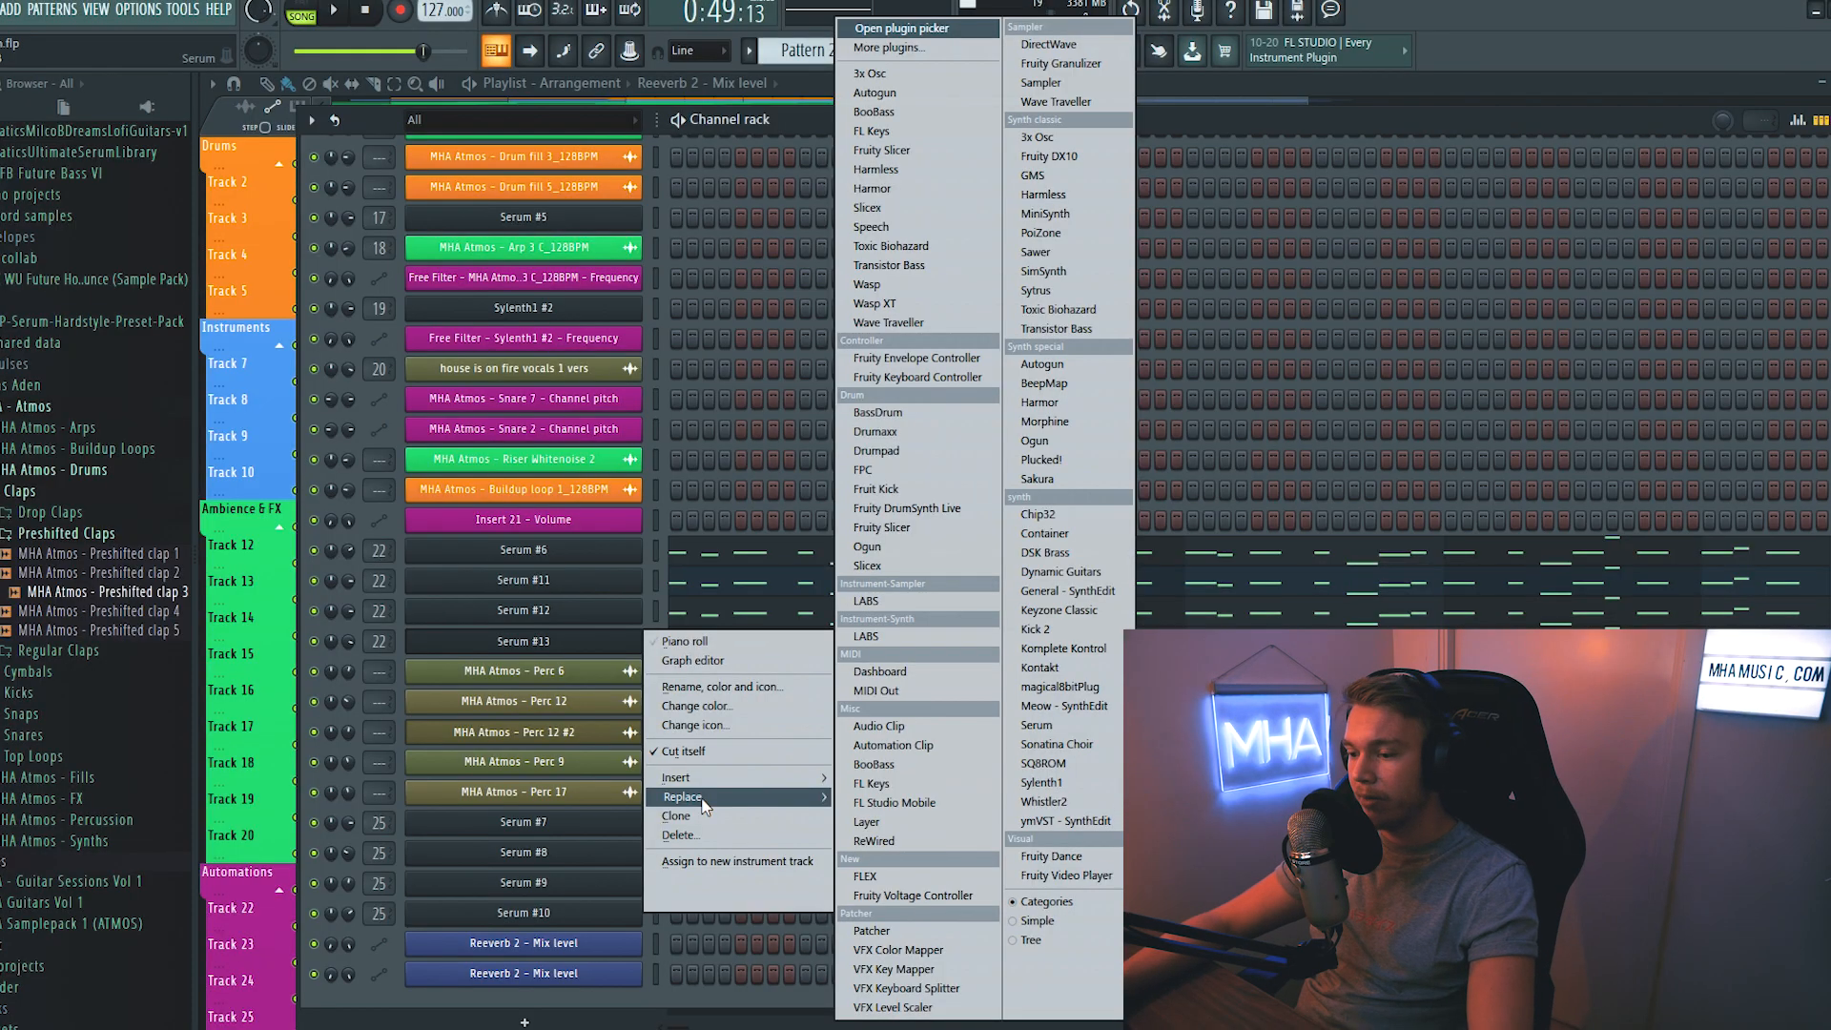
click(706, 816)
right_click(535, 668)
right_click(537, 670)
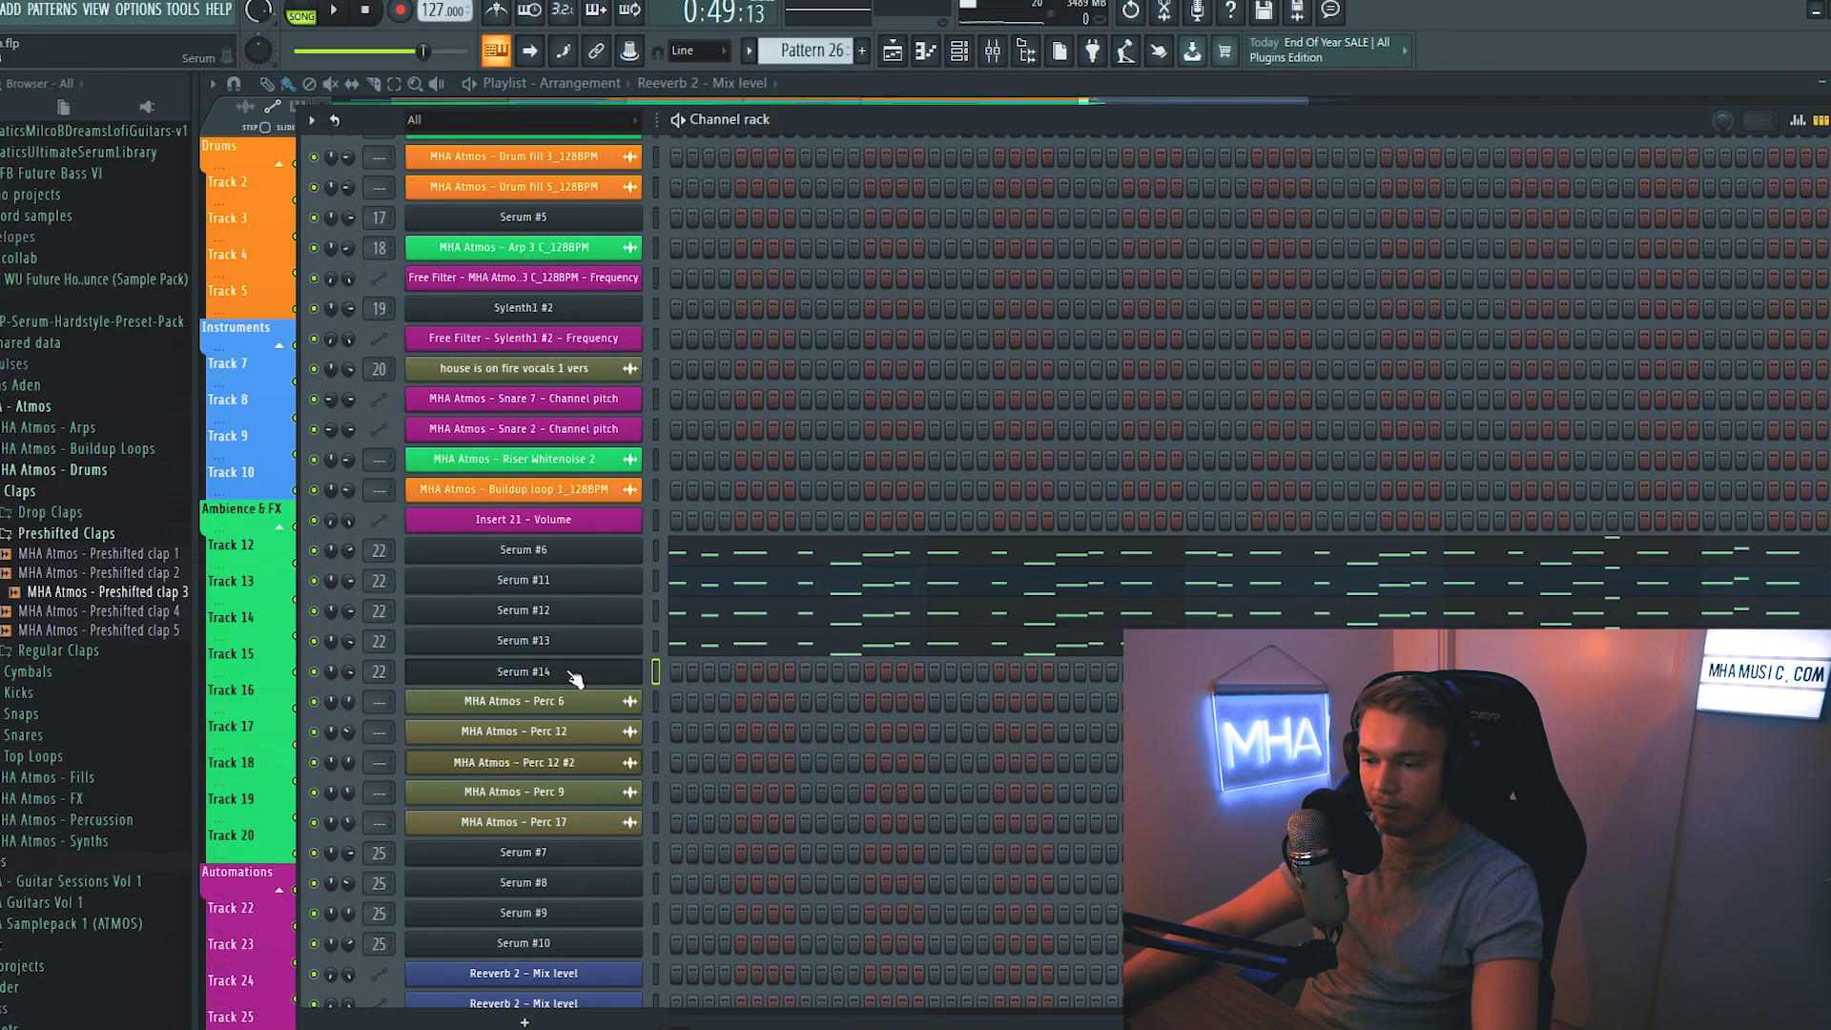
right_click(572, 674)
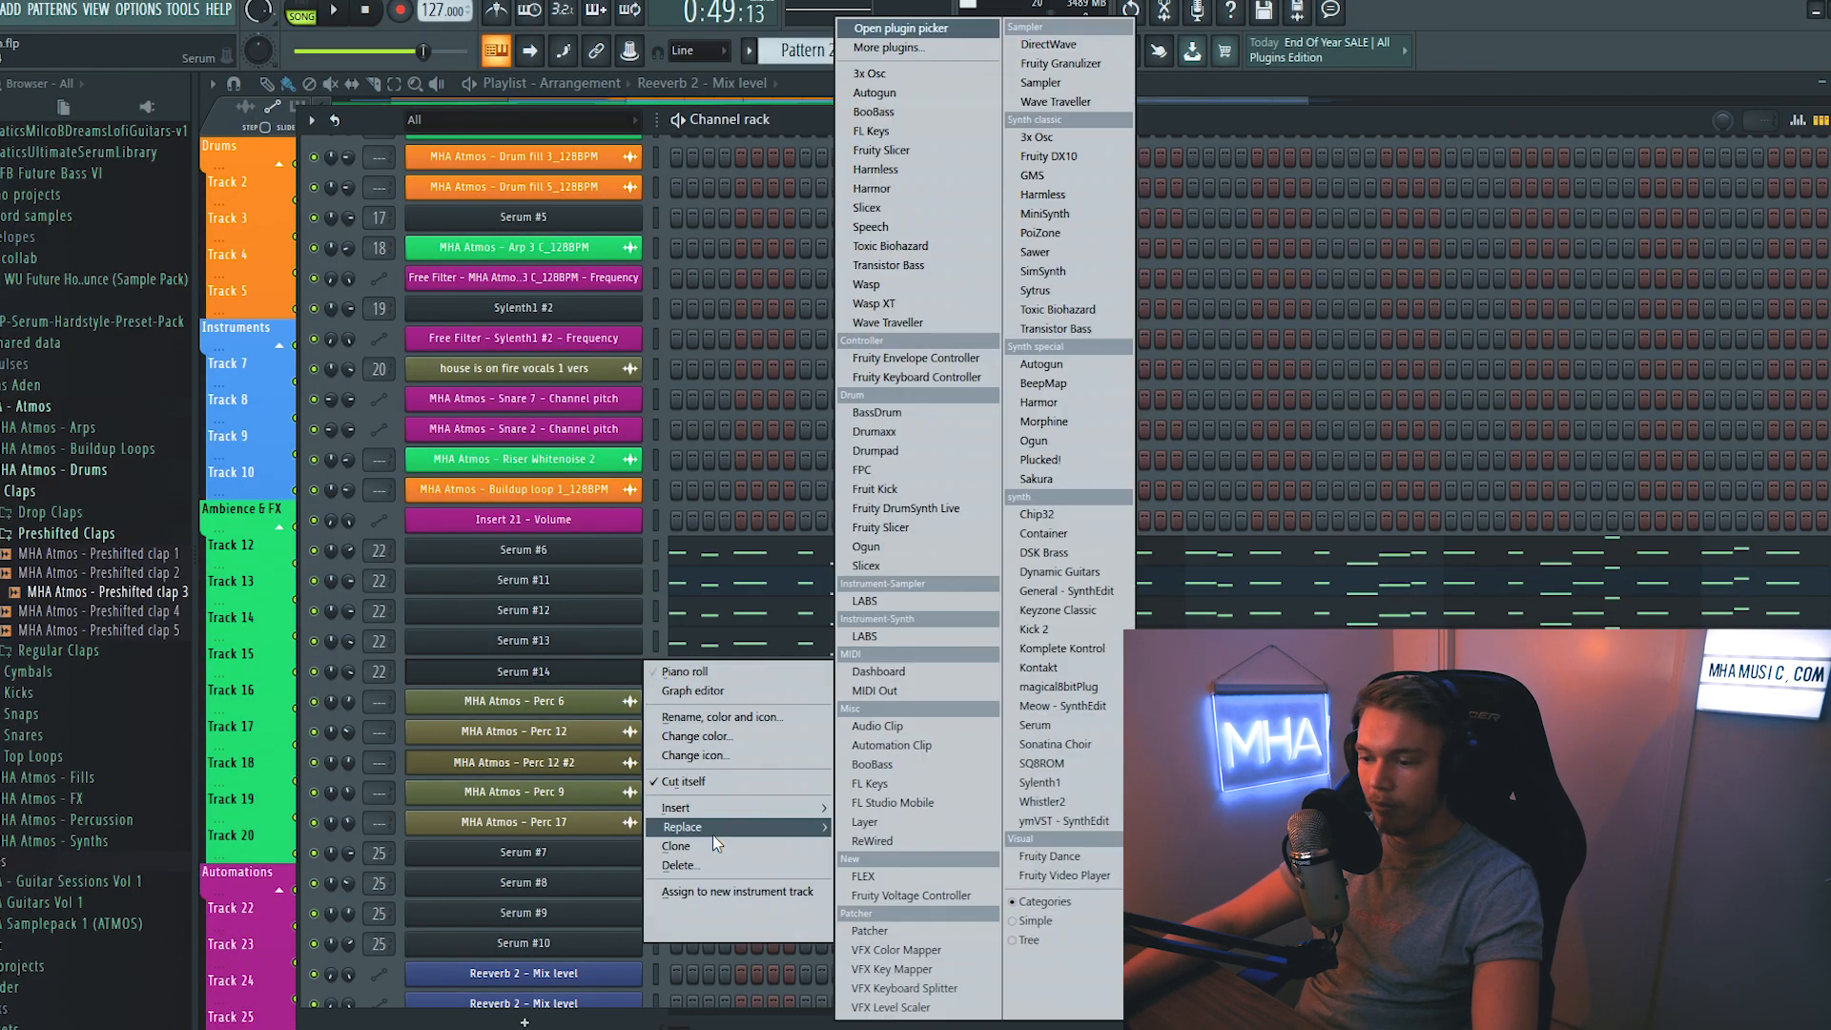
click(912, 820)
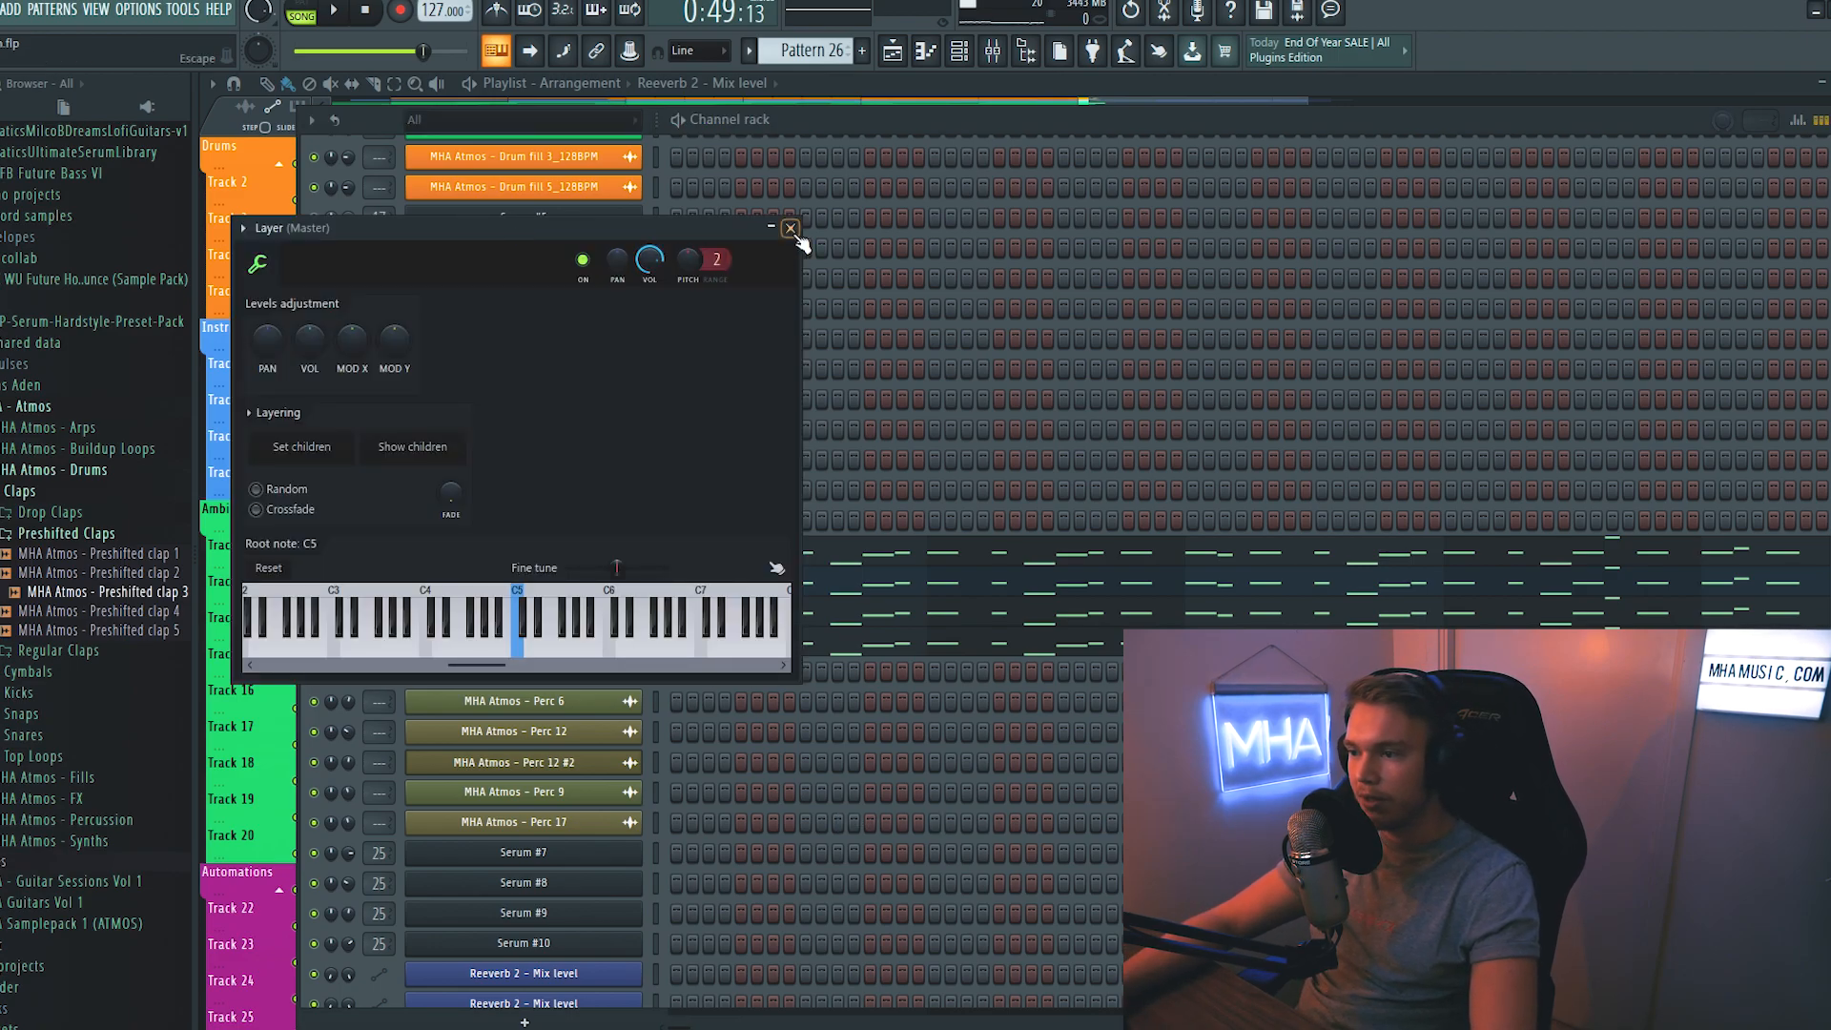
click(790, 229)
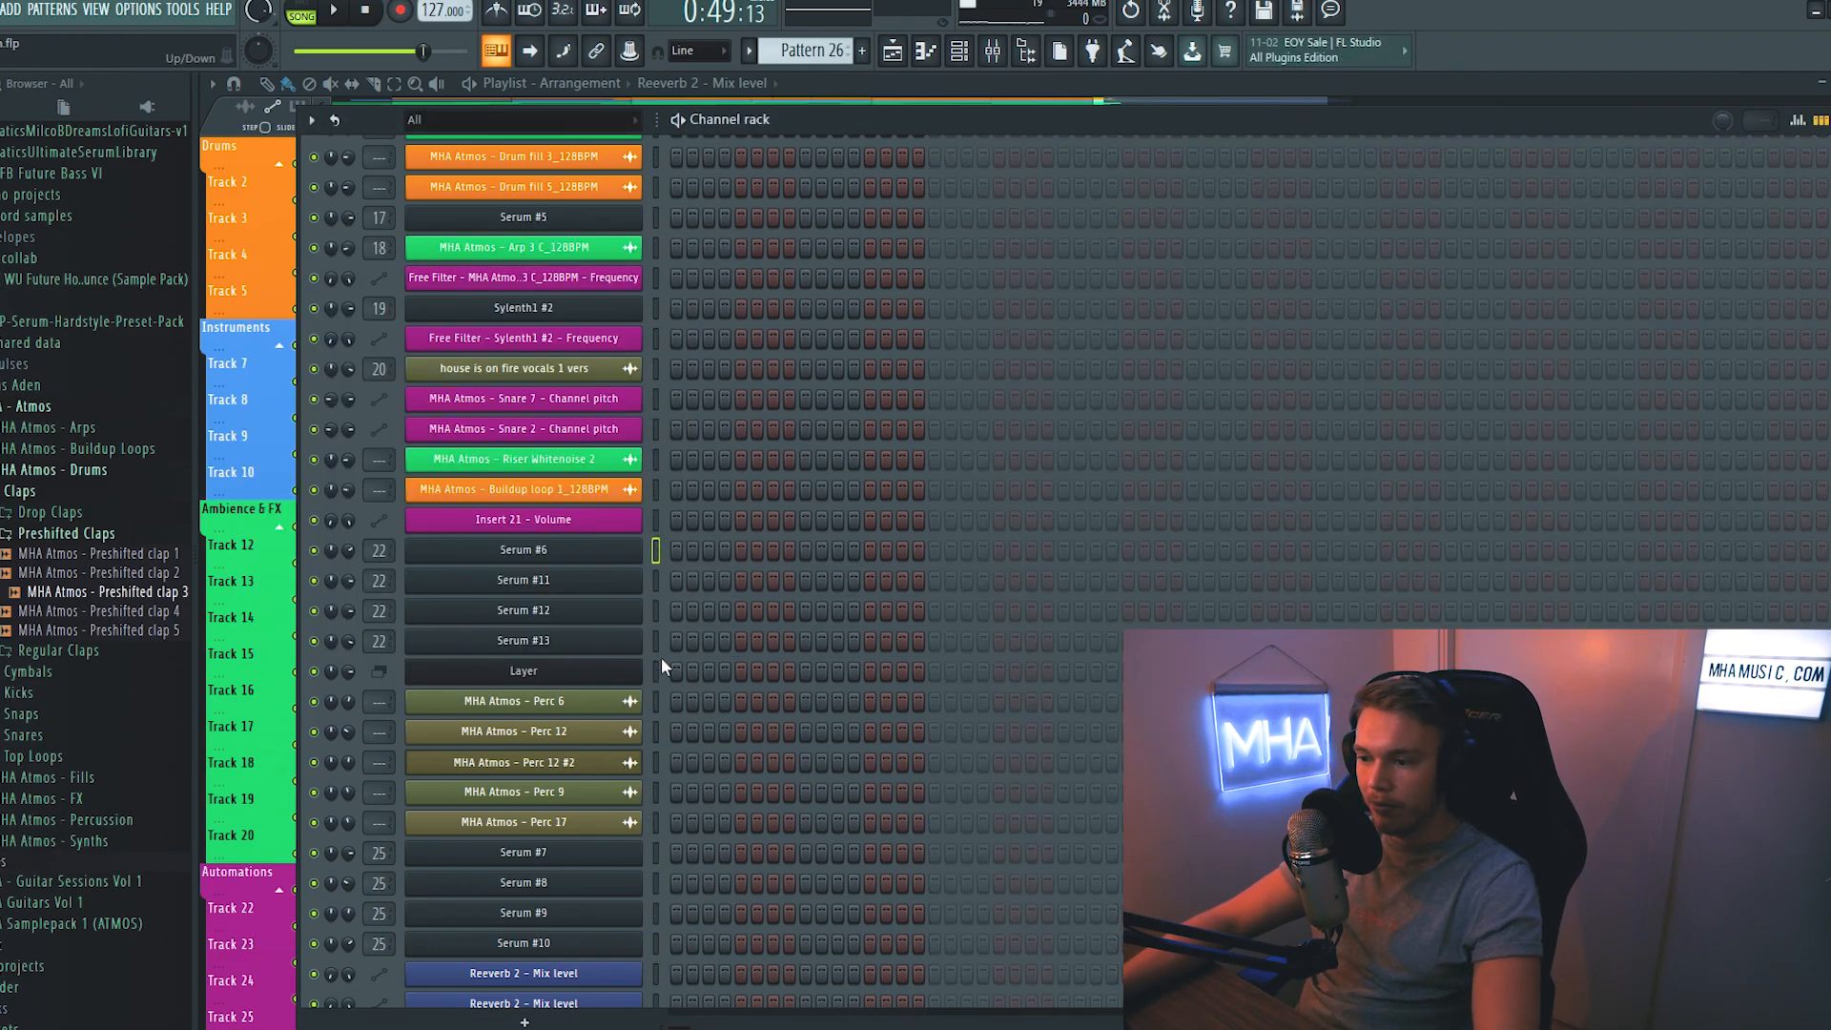
- Move the Pattern 26 lead melody onto the Layer channel driving Serum #6, #11, #12 and #13, and play the drop
click(658, 671)
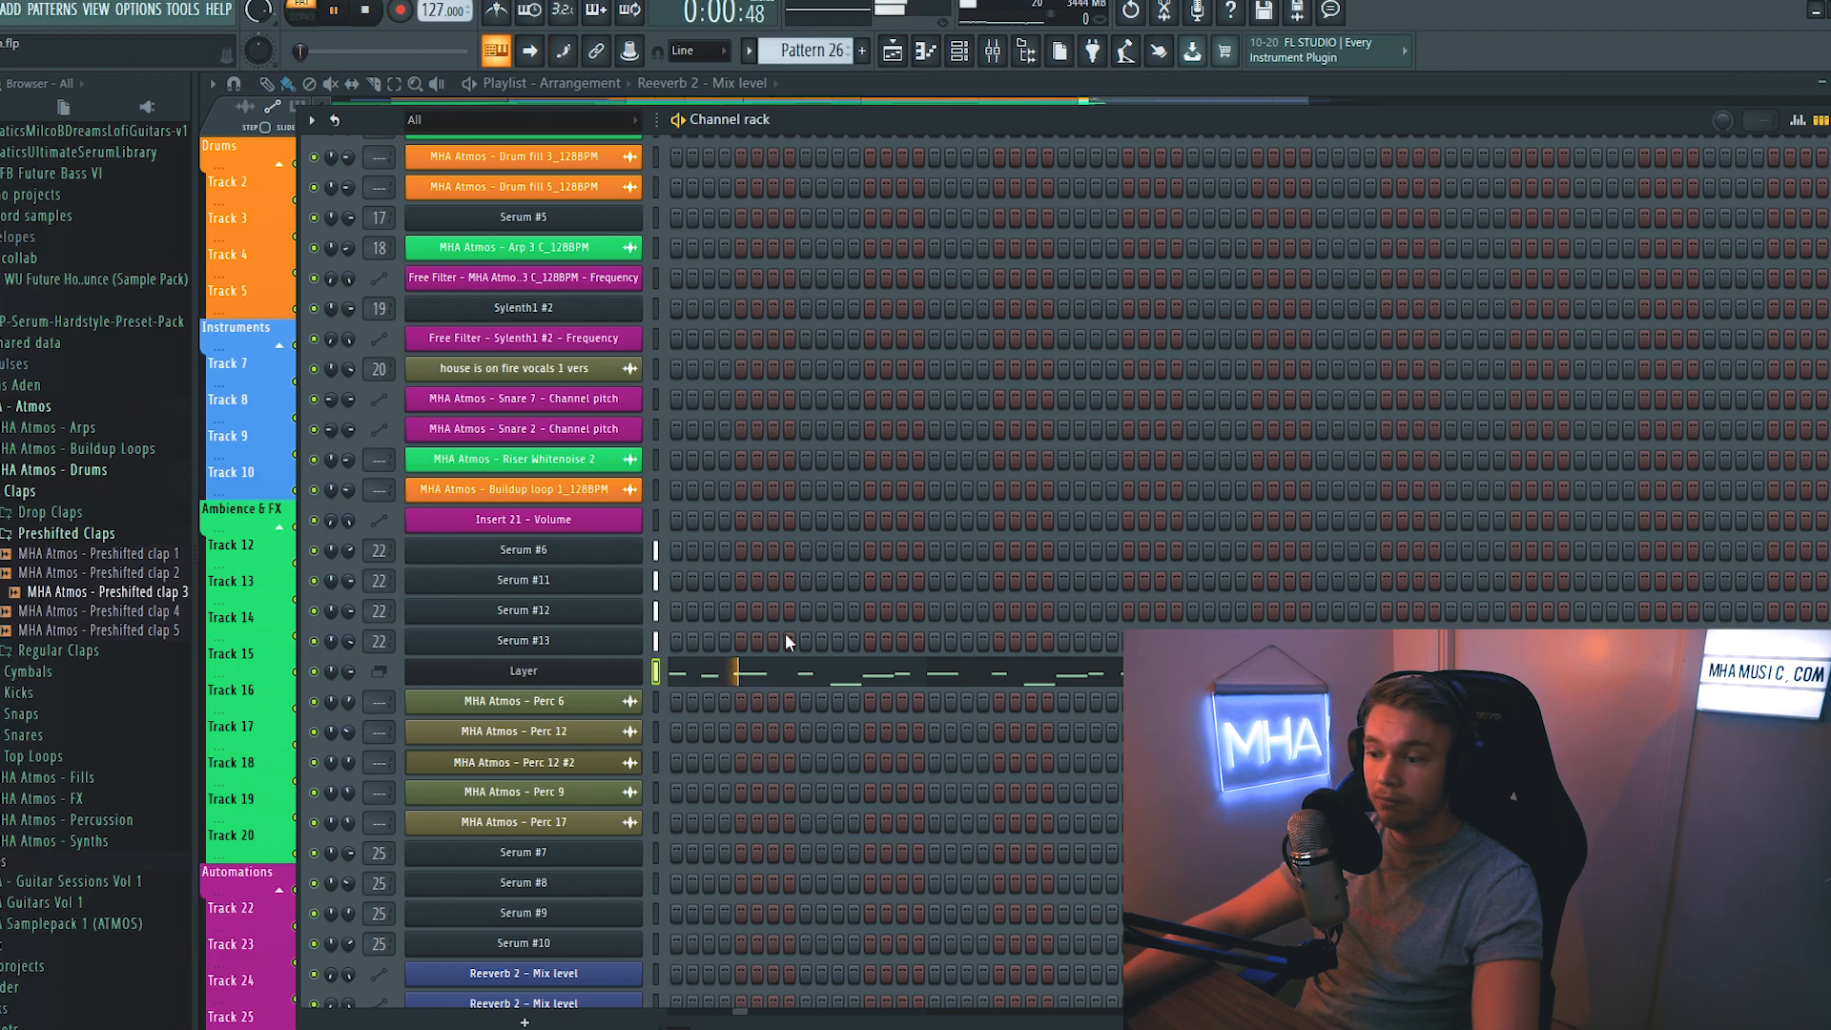
key(F7)
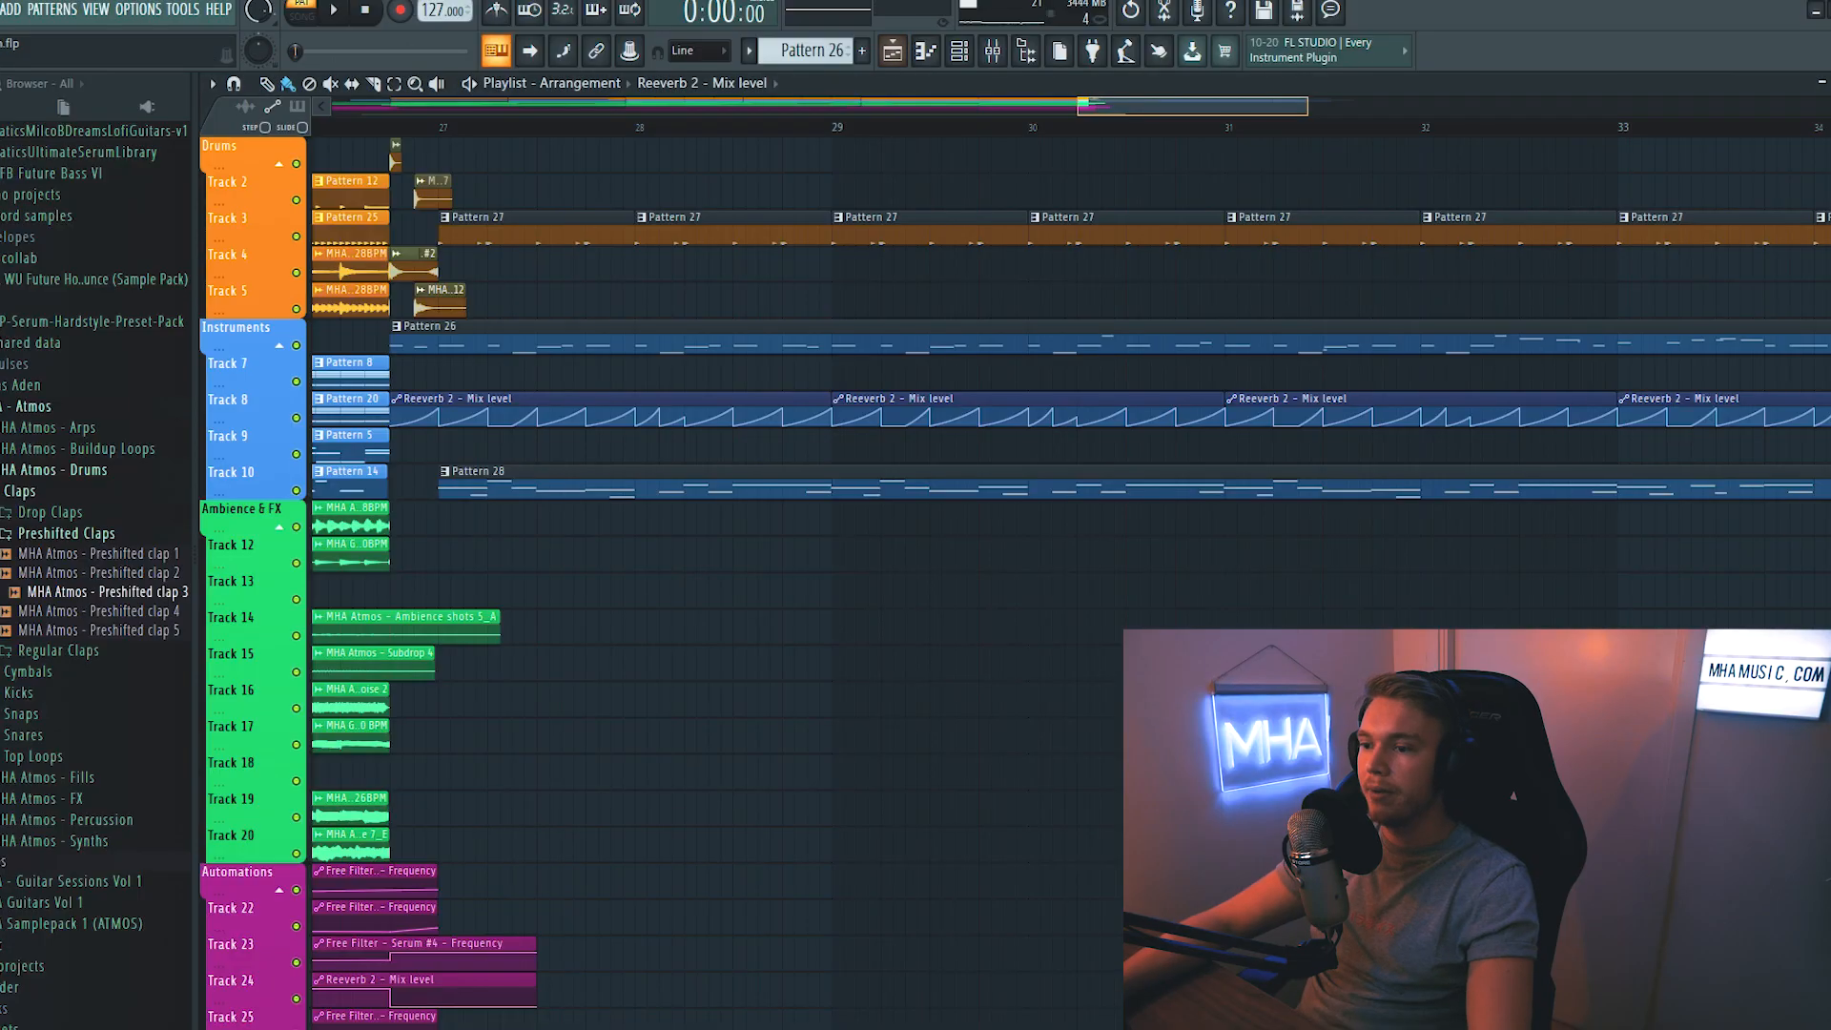
scroll(464, 137, up, 2)
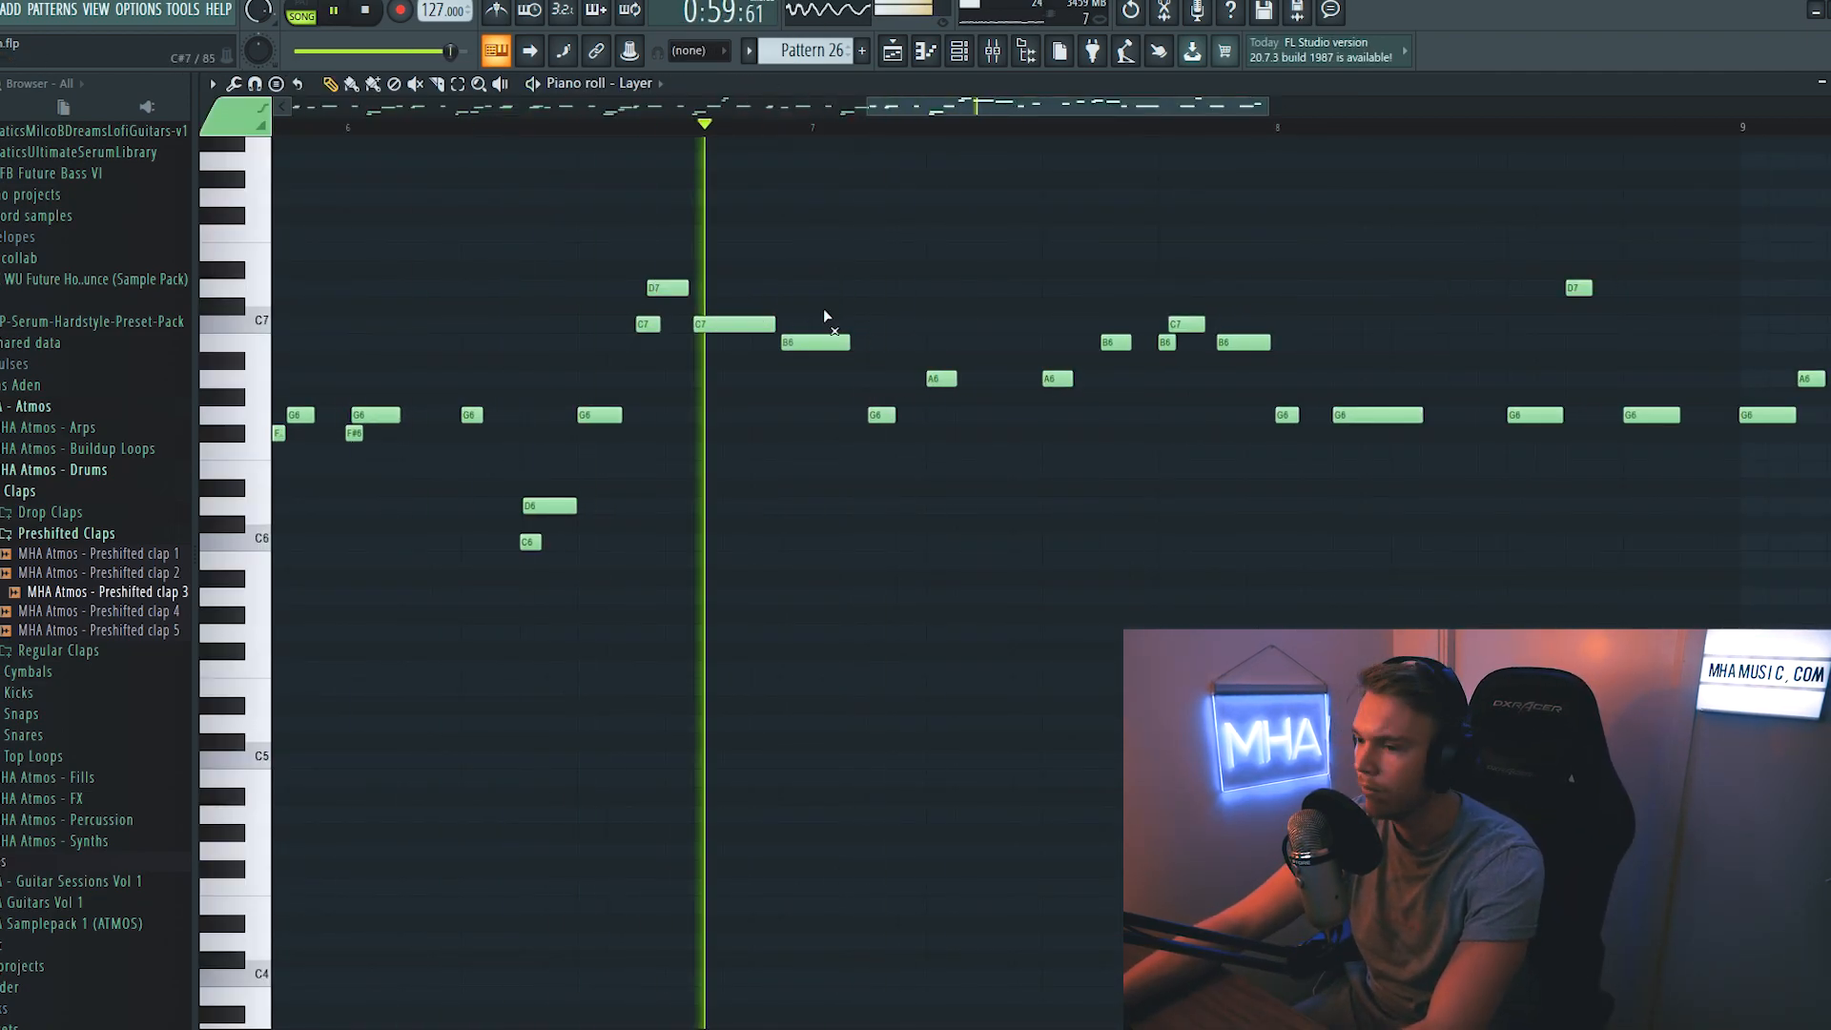
key(space)
key(space)
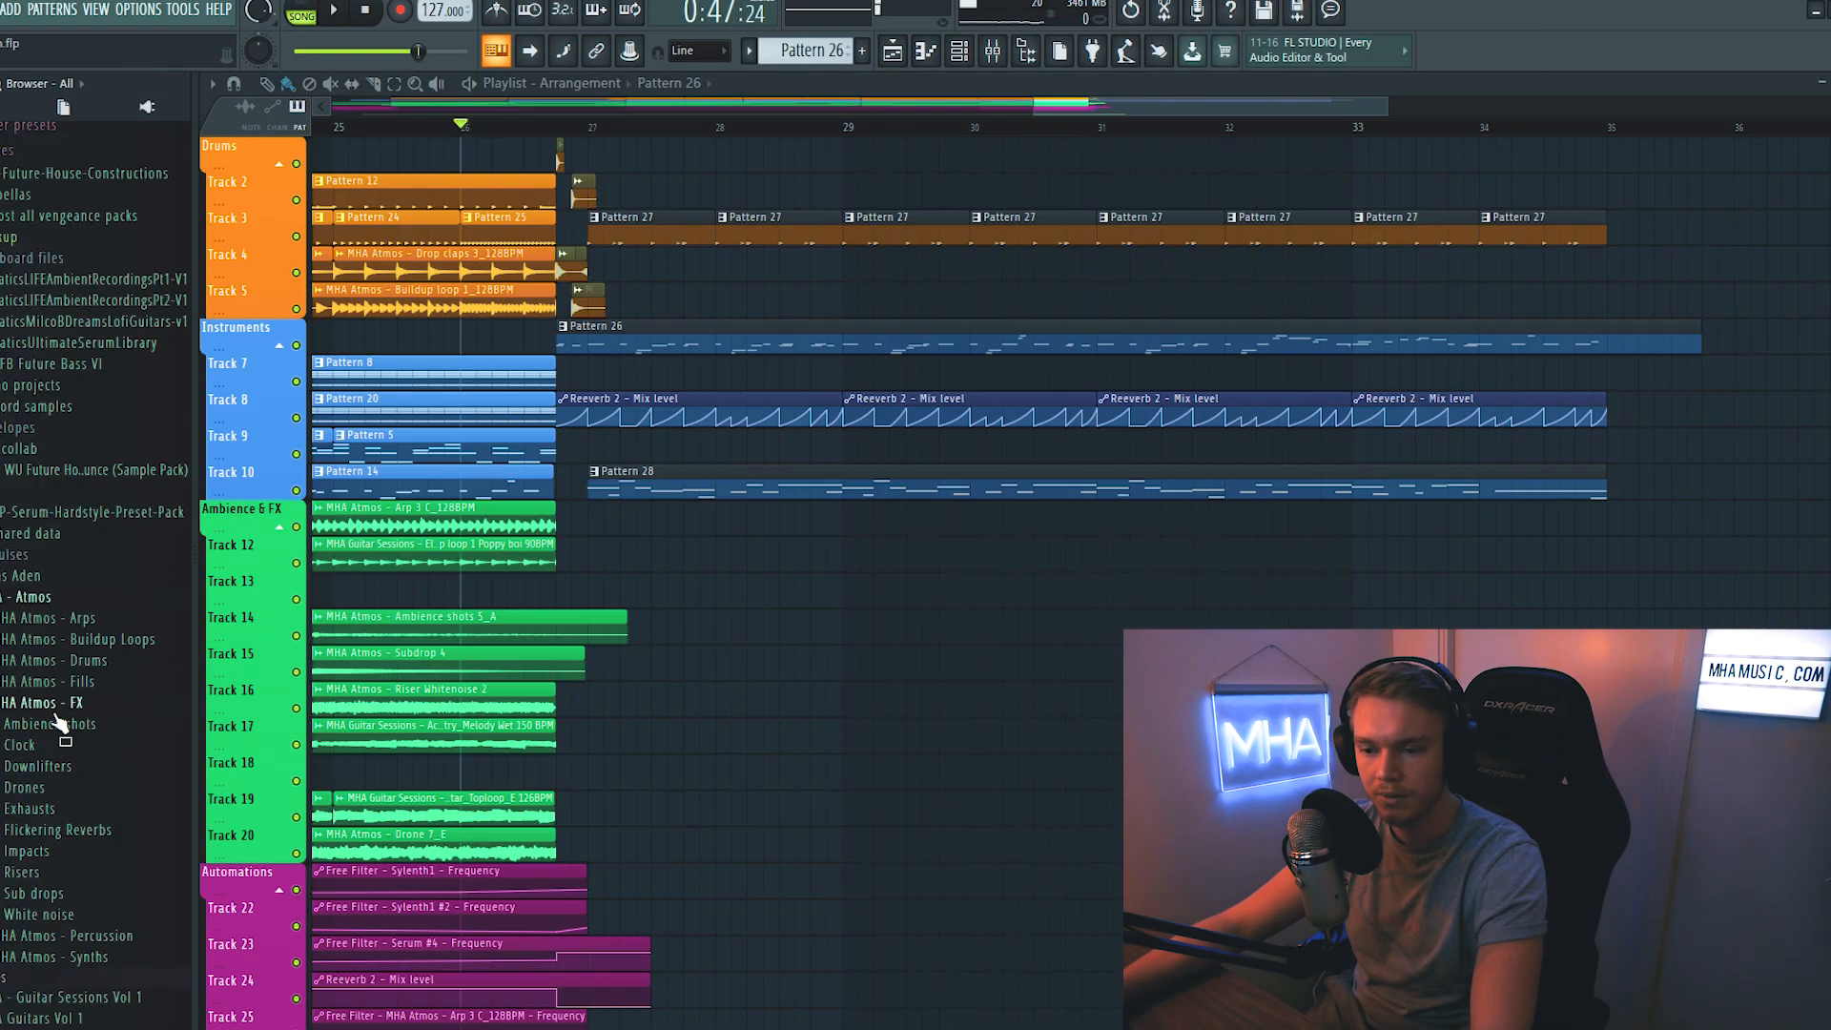
- Place the MHA Atmos - White noise 2 sample on track 12 at bar 27 and collapse the White noise folder
scroll(57, 718, down, 5)
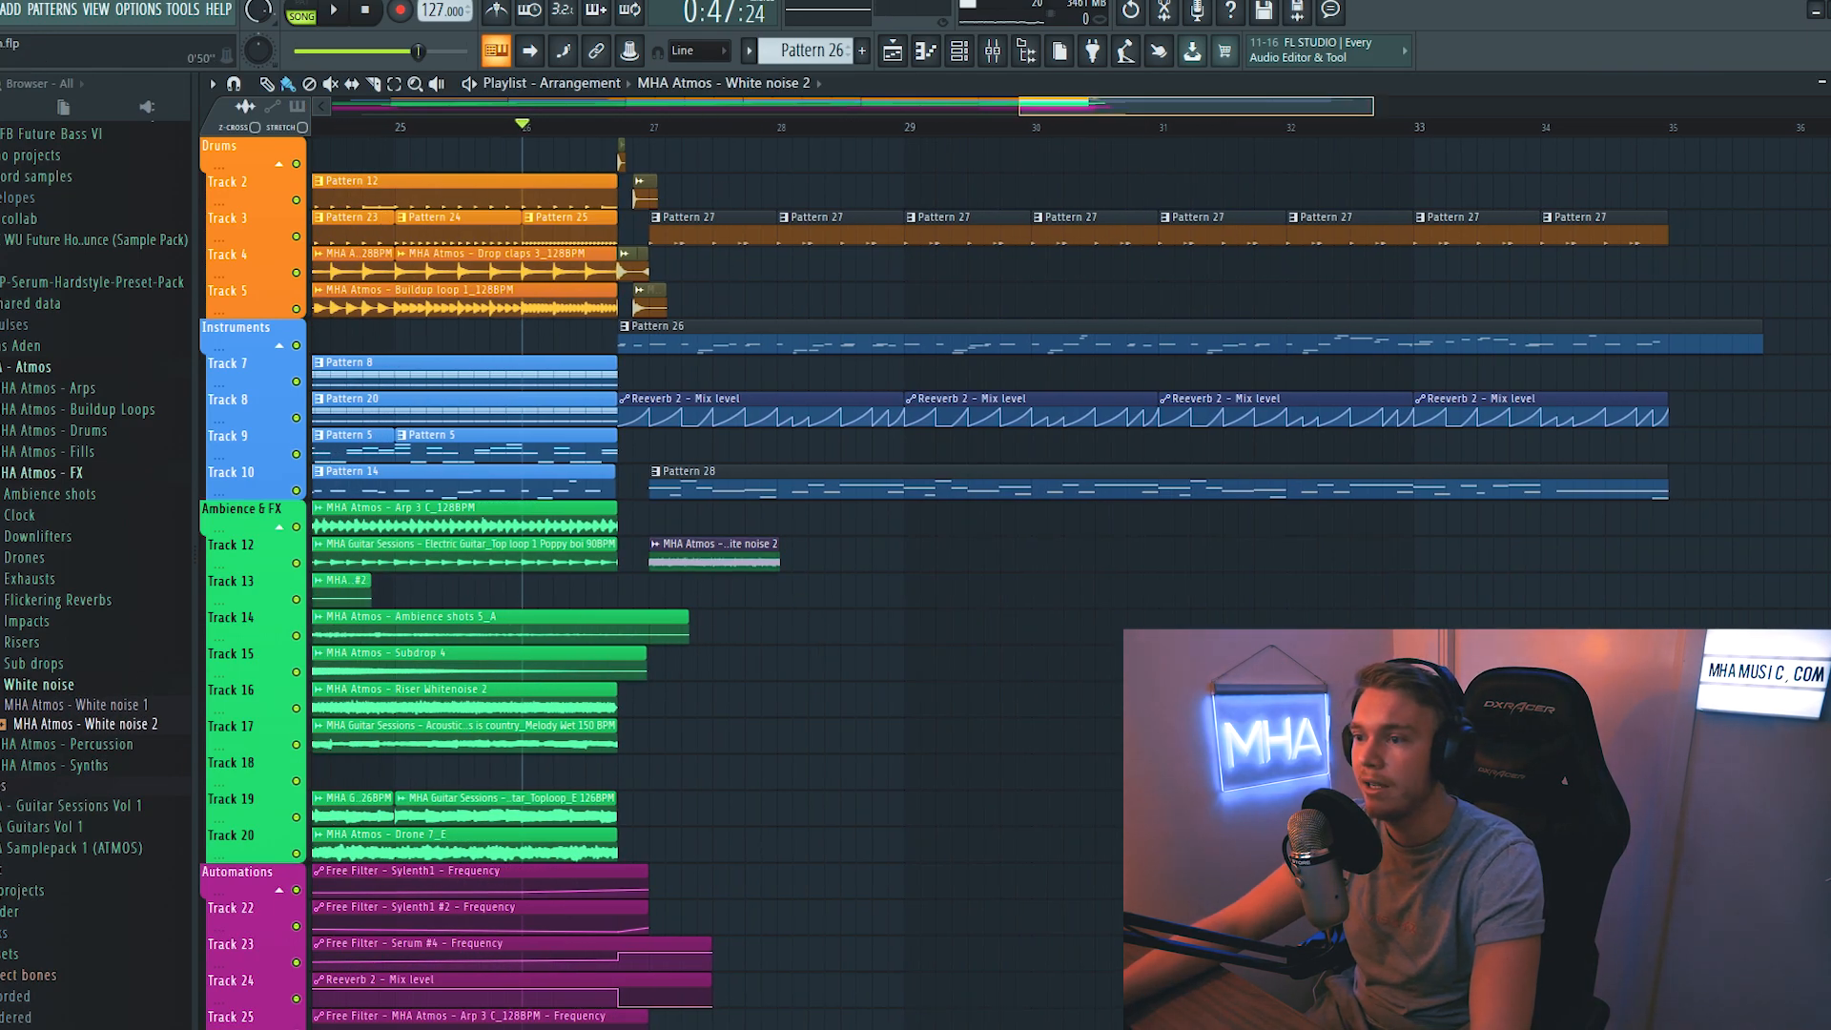
scroll(703, 115, up, 5)
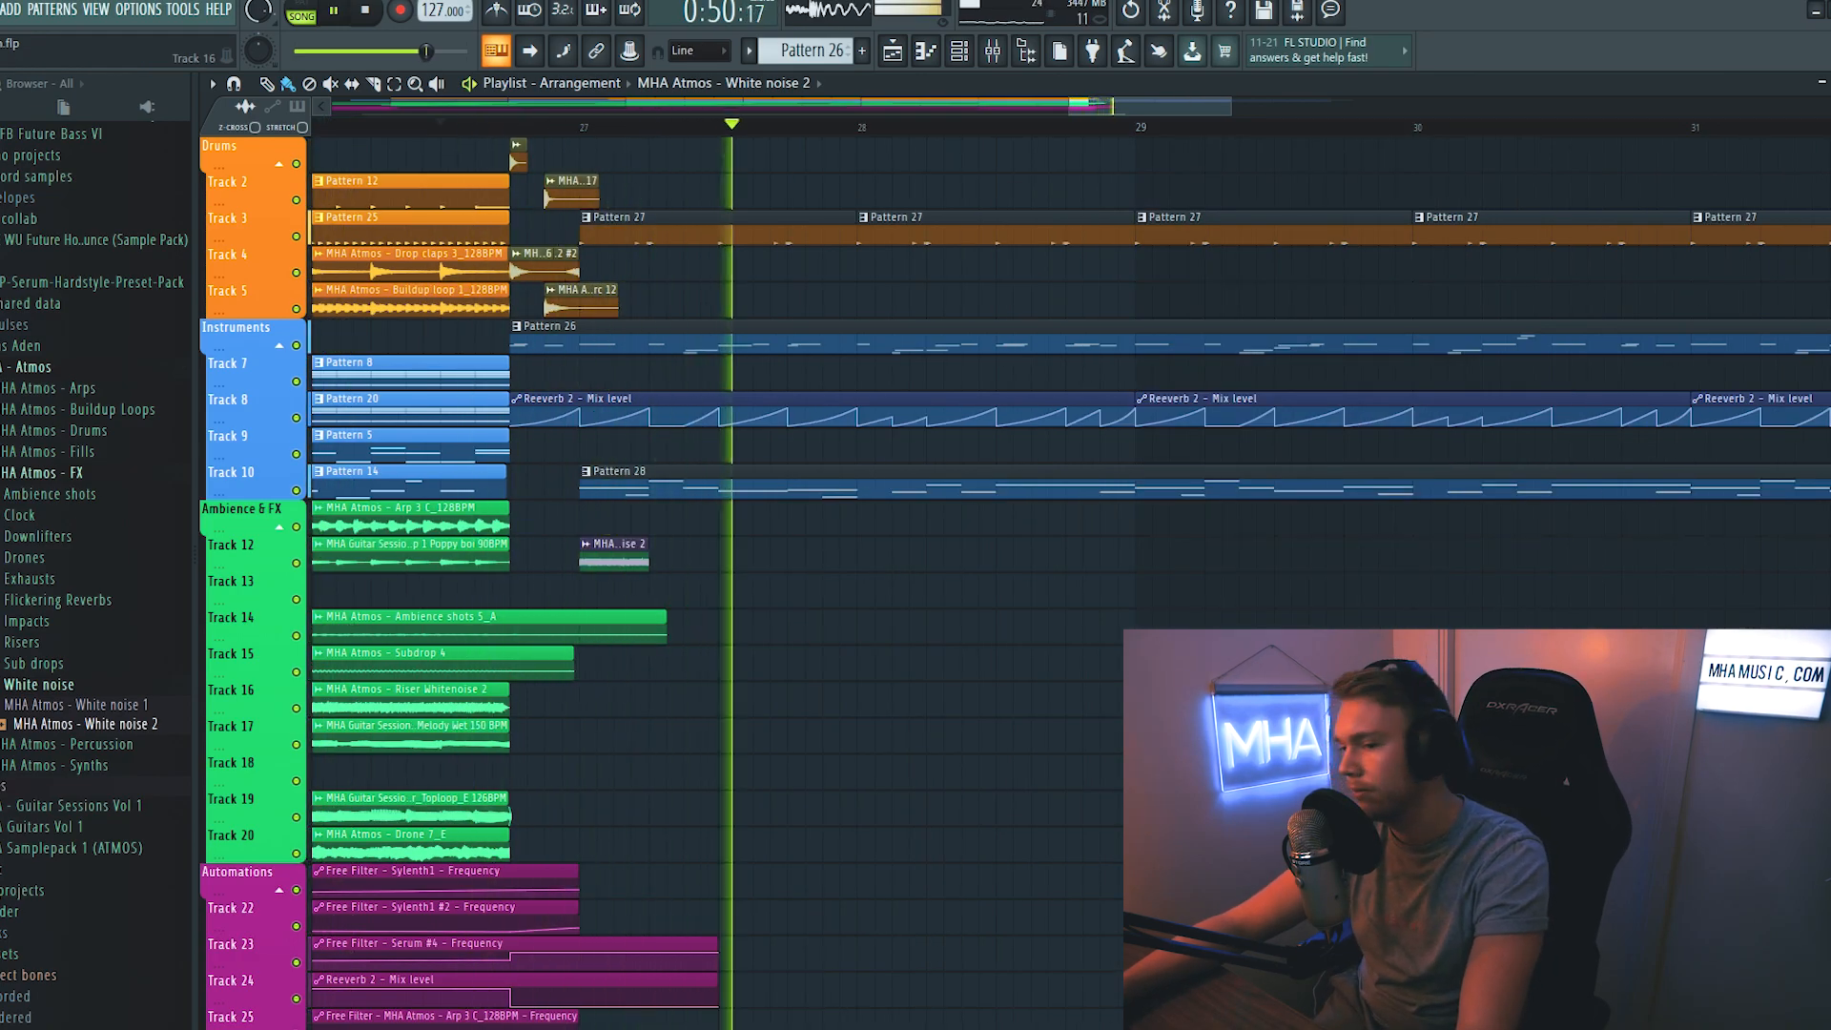
scroll(545, 127, down, 2)
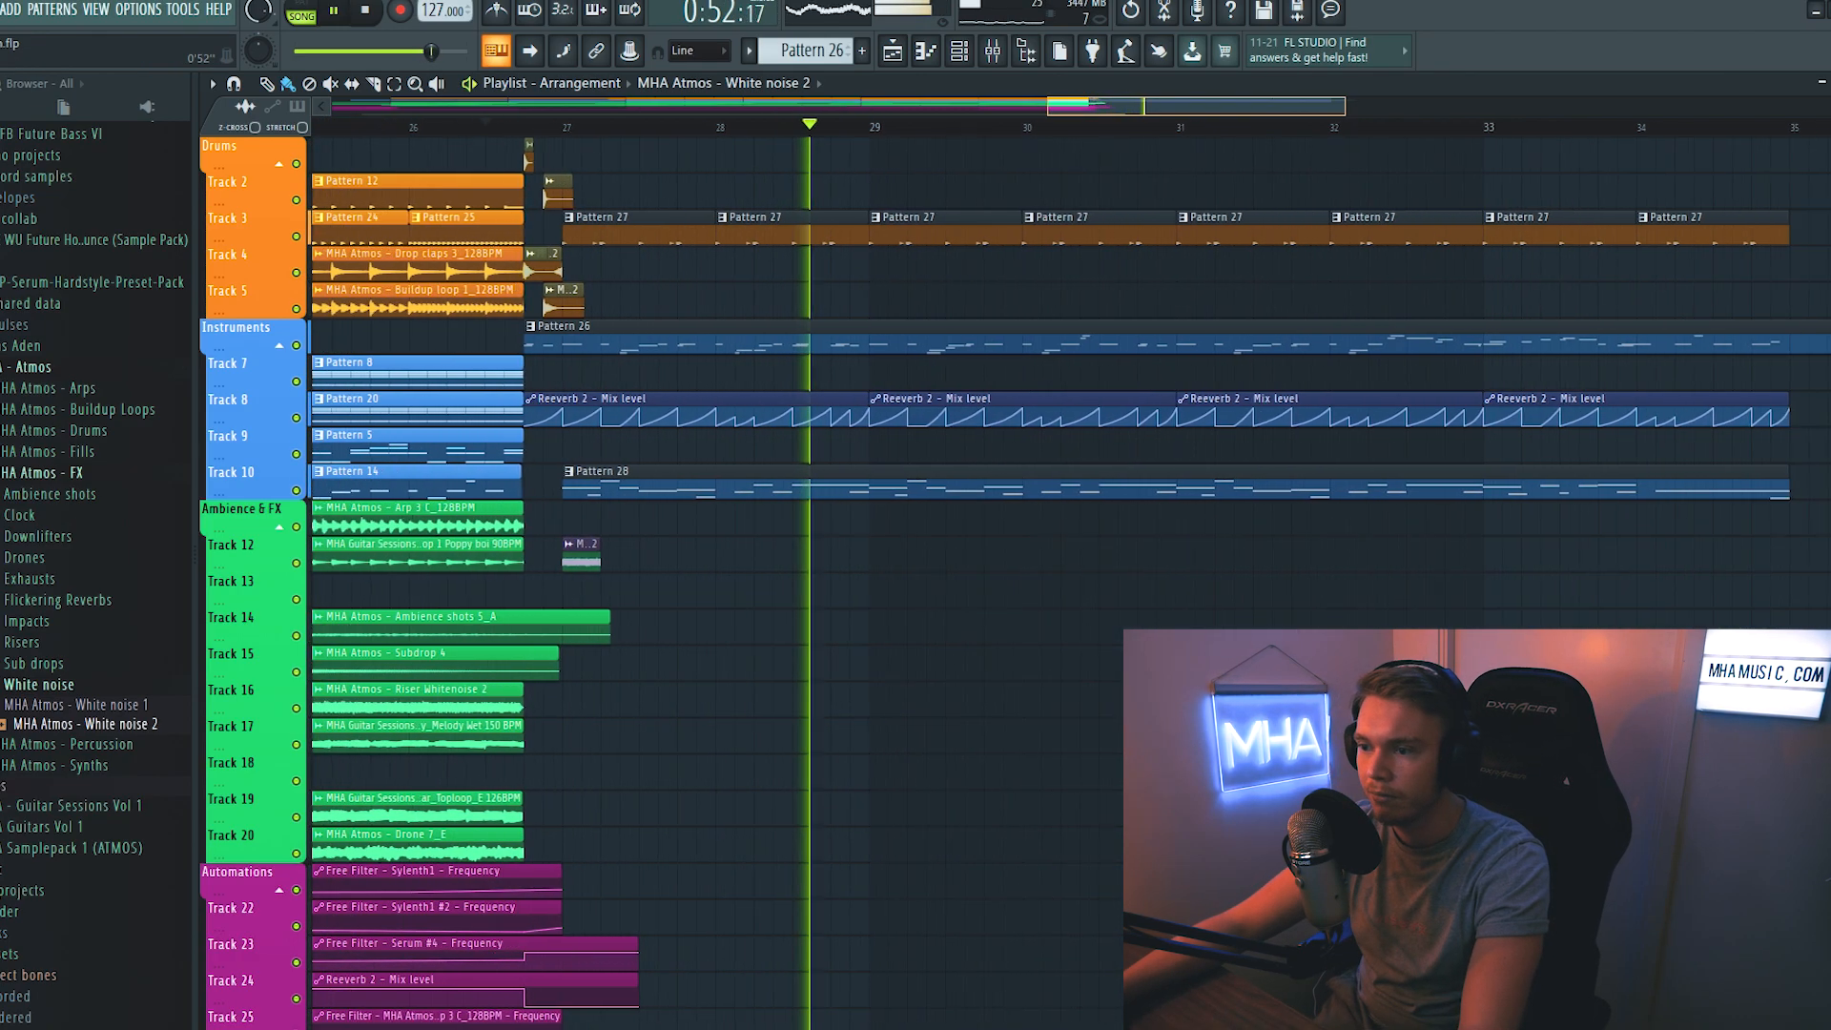
click(71, 685)
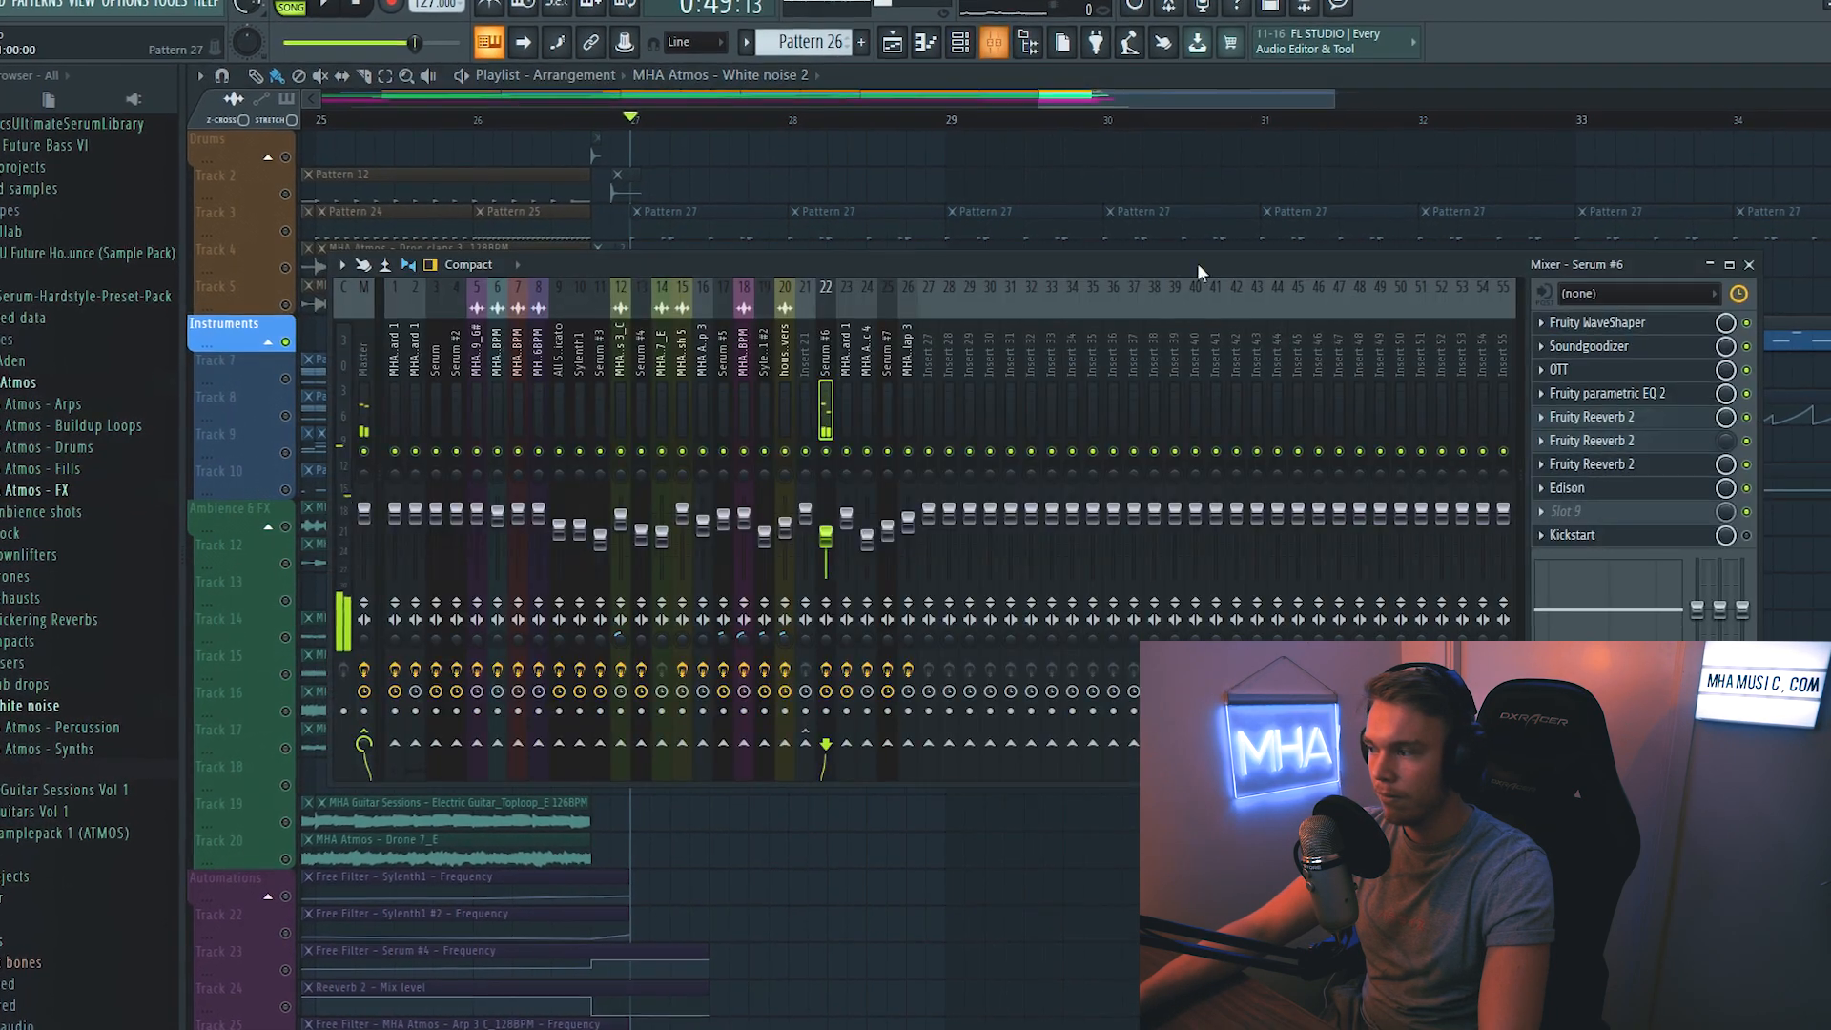
- Trim the Edison recording of the Serum #6 lead down to its final reverb tail
click(1627, 489)
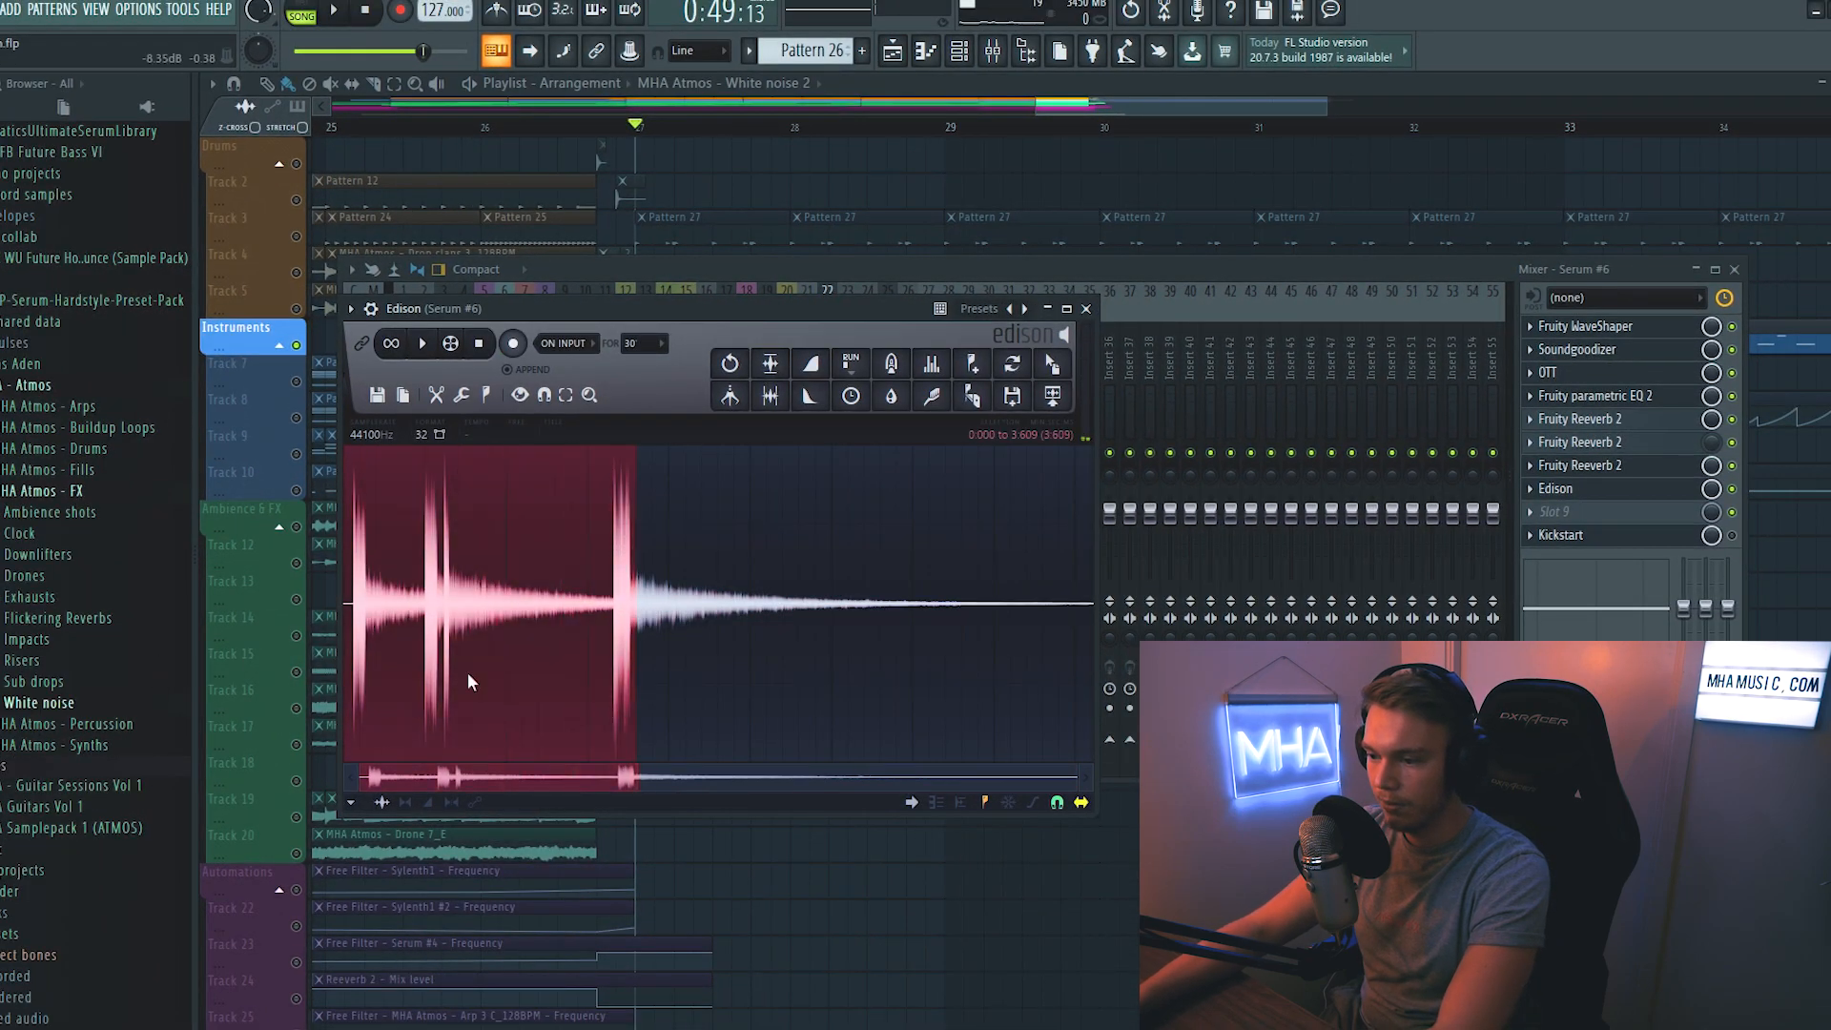
key(Delete)
drag(873, 670, 794, 630)
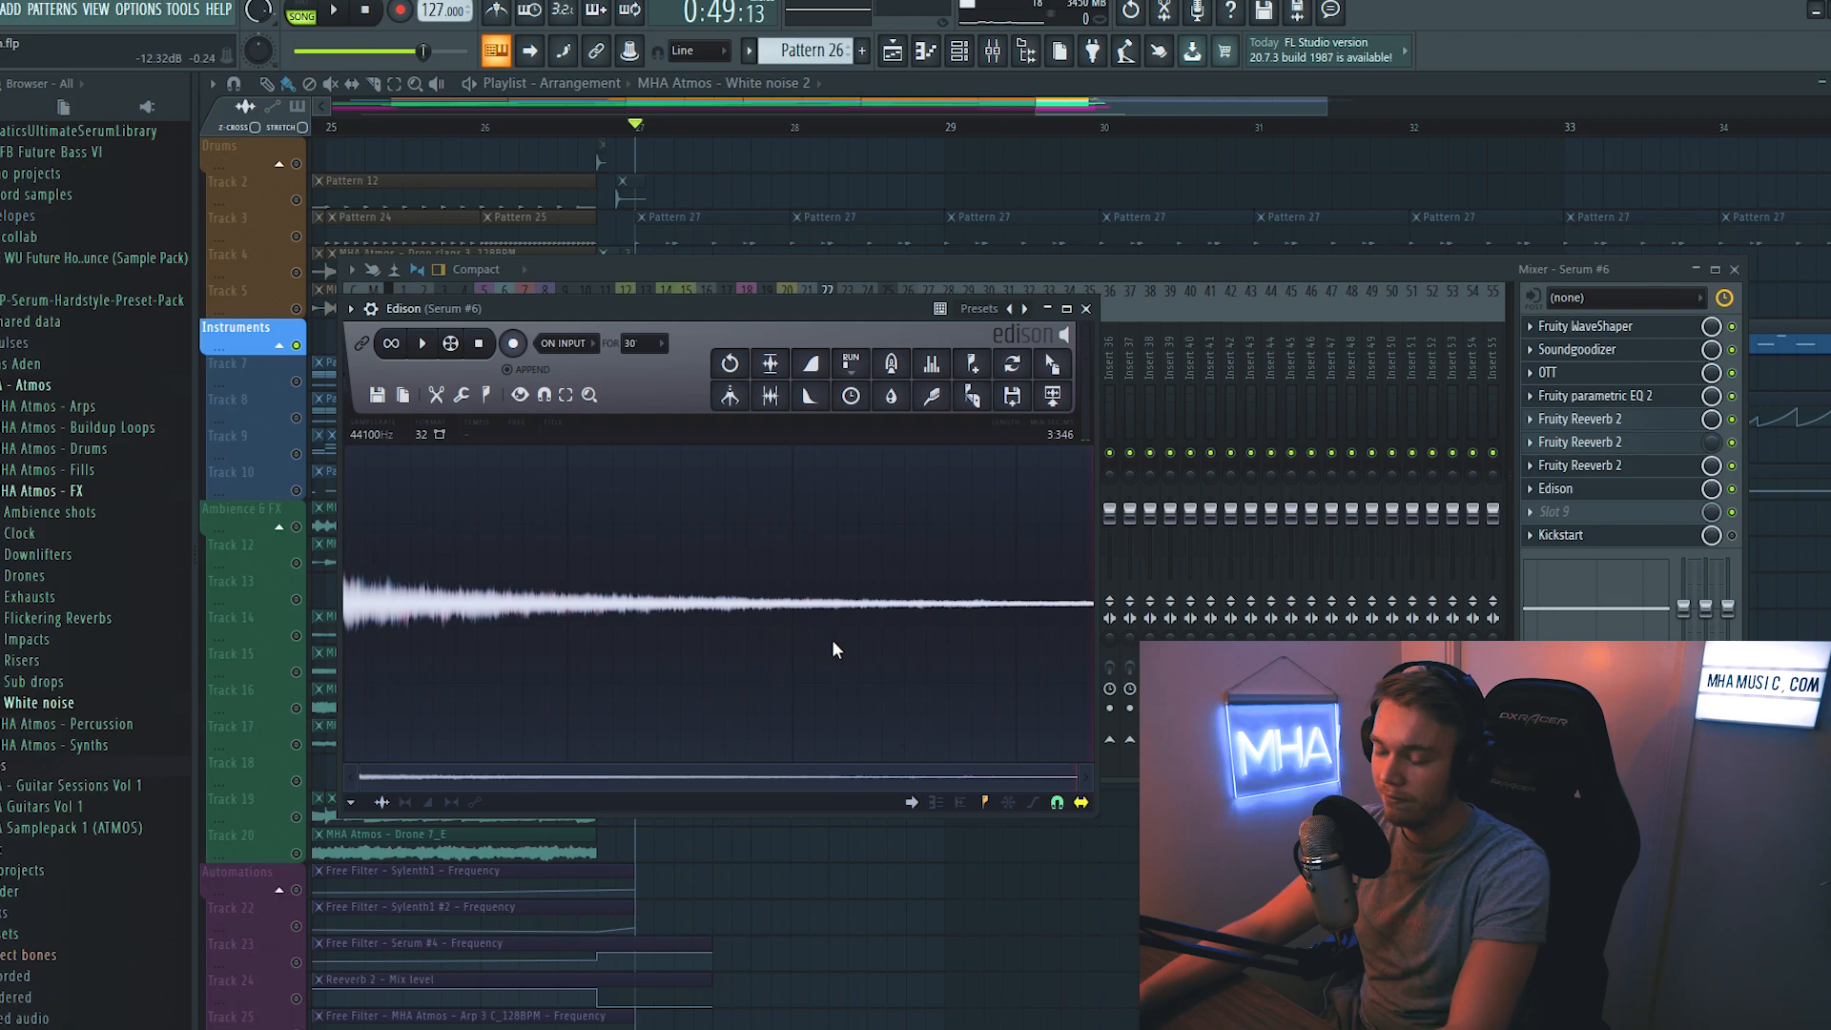
- Place the normalized, reversed reverb tail on the first Instruments track as a riser ending where Pattern 26 starts, and play it
key(ctrl+n)
drag(1052, 364, 1085, 841)
double_click(1093, 840)
click(572, 438)
key(Escape)
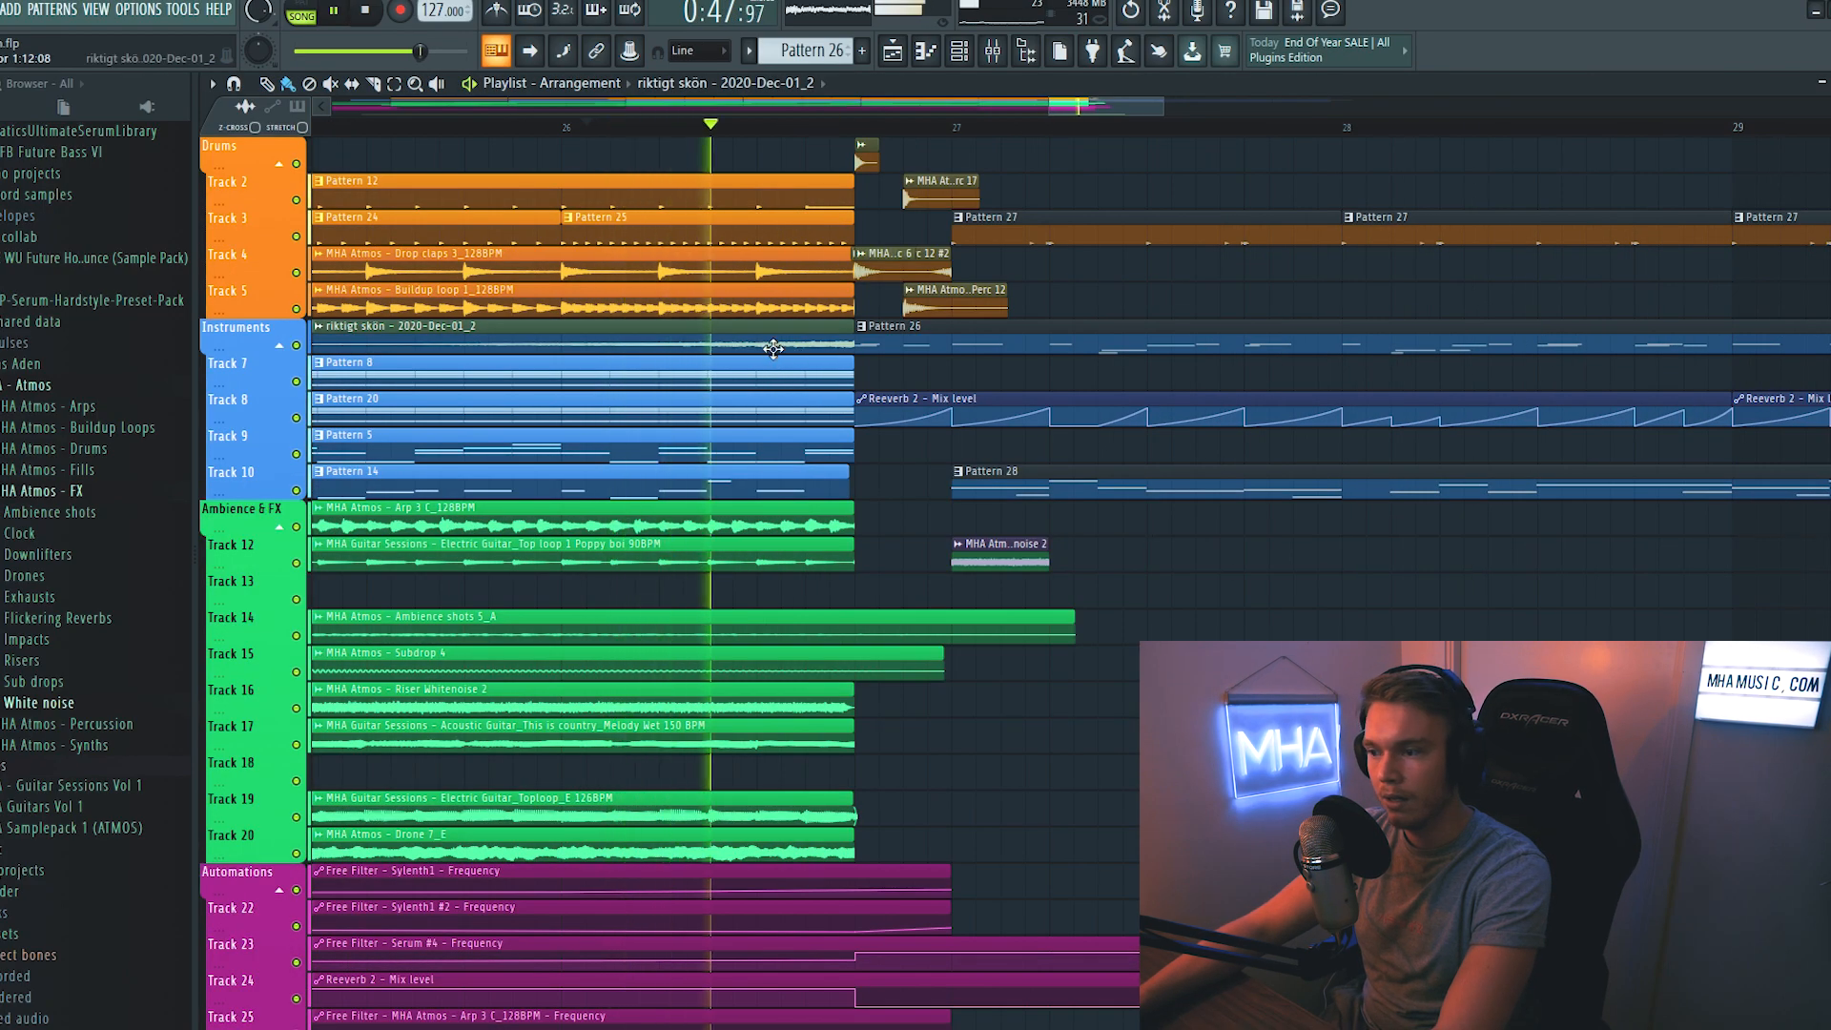
double_click(671, 256)
key(Escape)
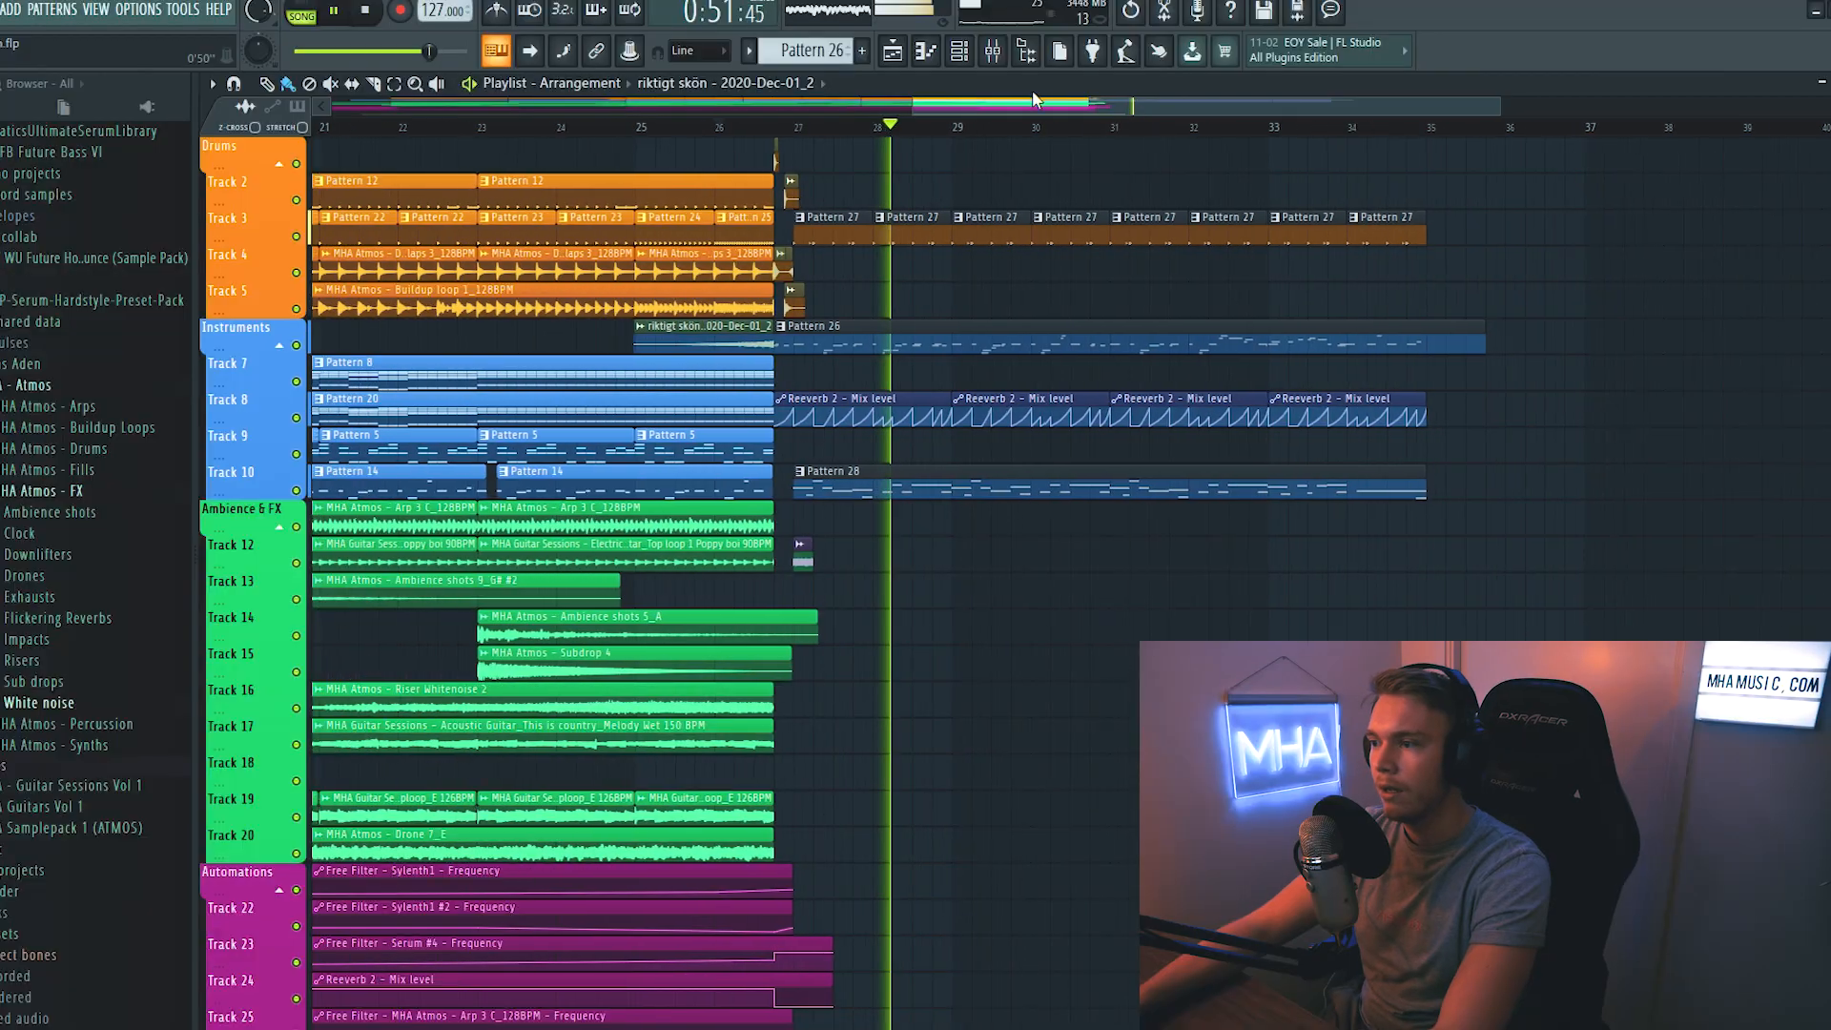
key(F9)
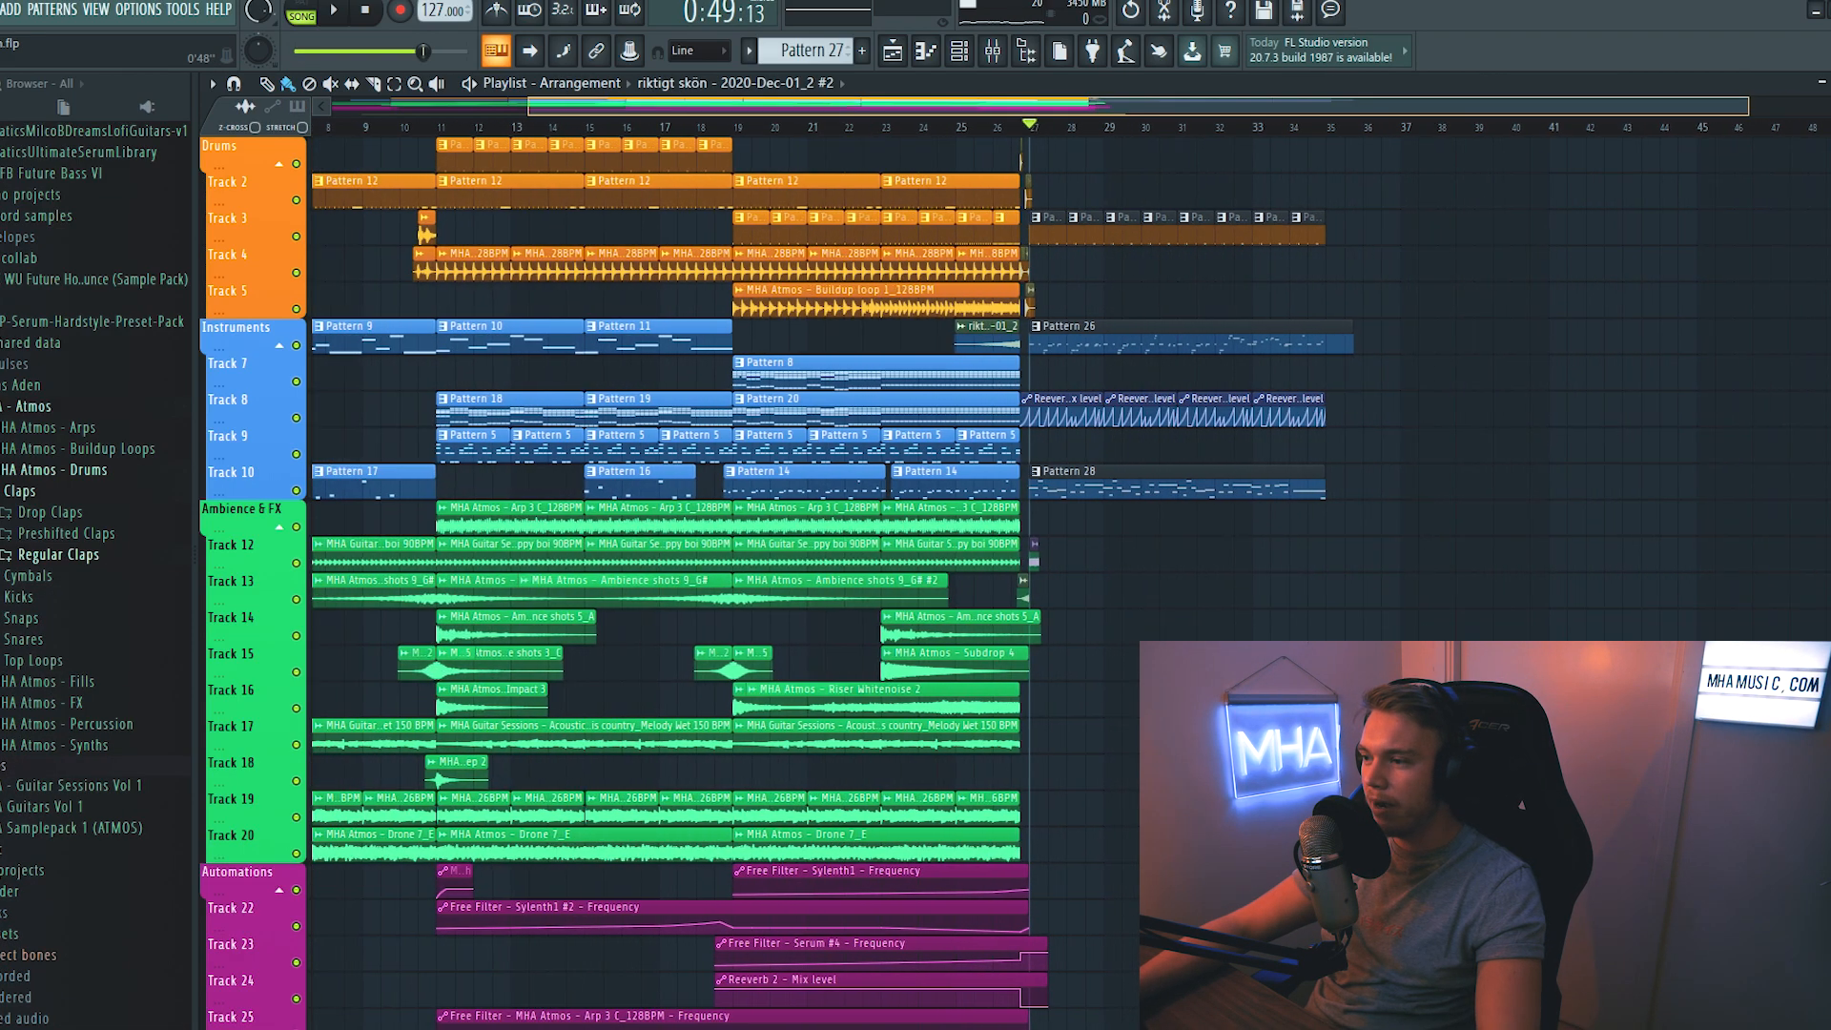
drag(414, 106, 394, 106)
double_click(621, 410)
click(891, 56)
scroll(887, 150, right, 1)
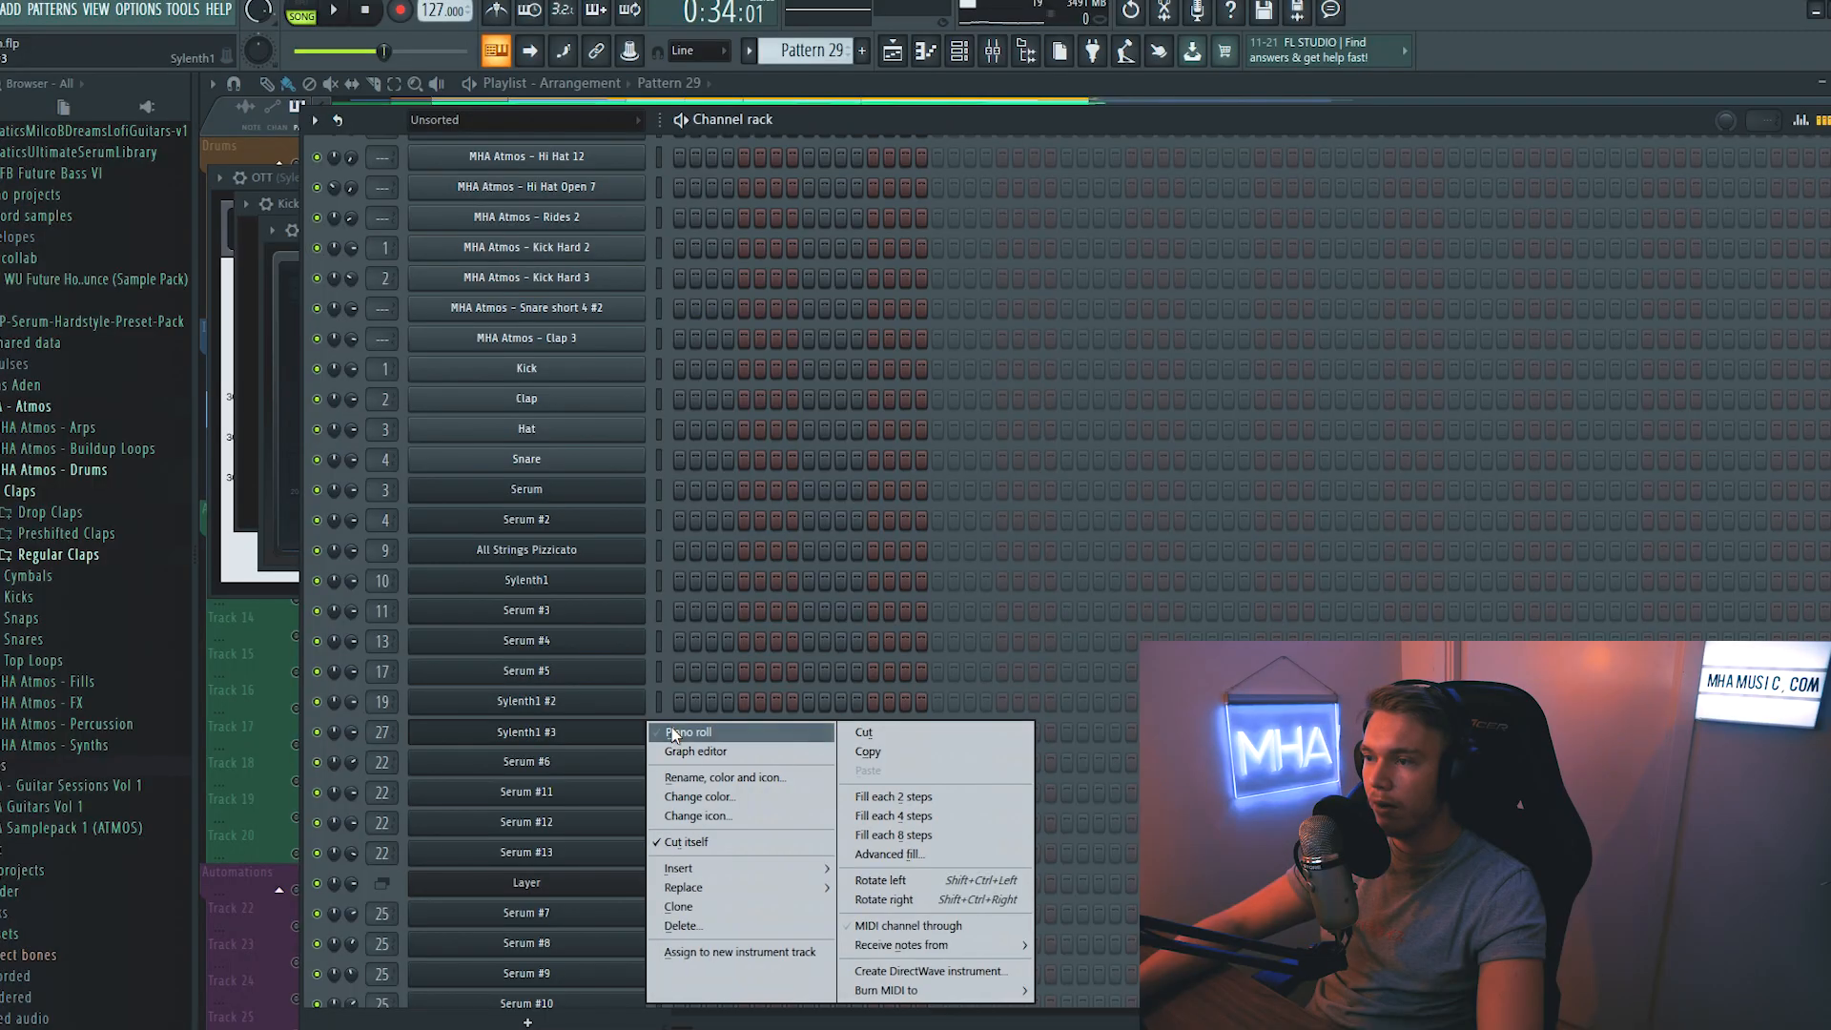
- Open the mixer and inspect the effect chain on the Sylenth1 #3 chord channel of Pattern 29
click(675, 733)
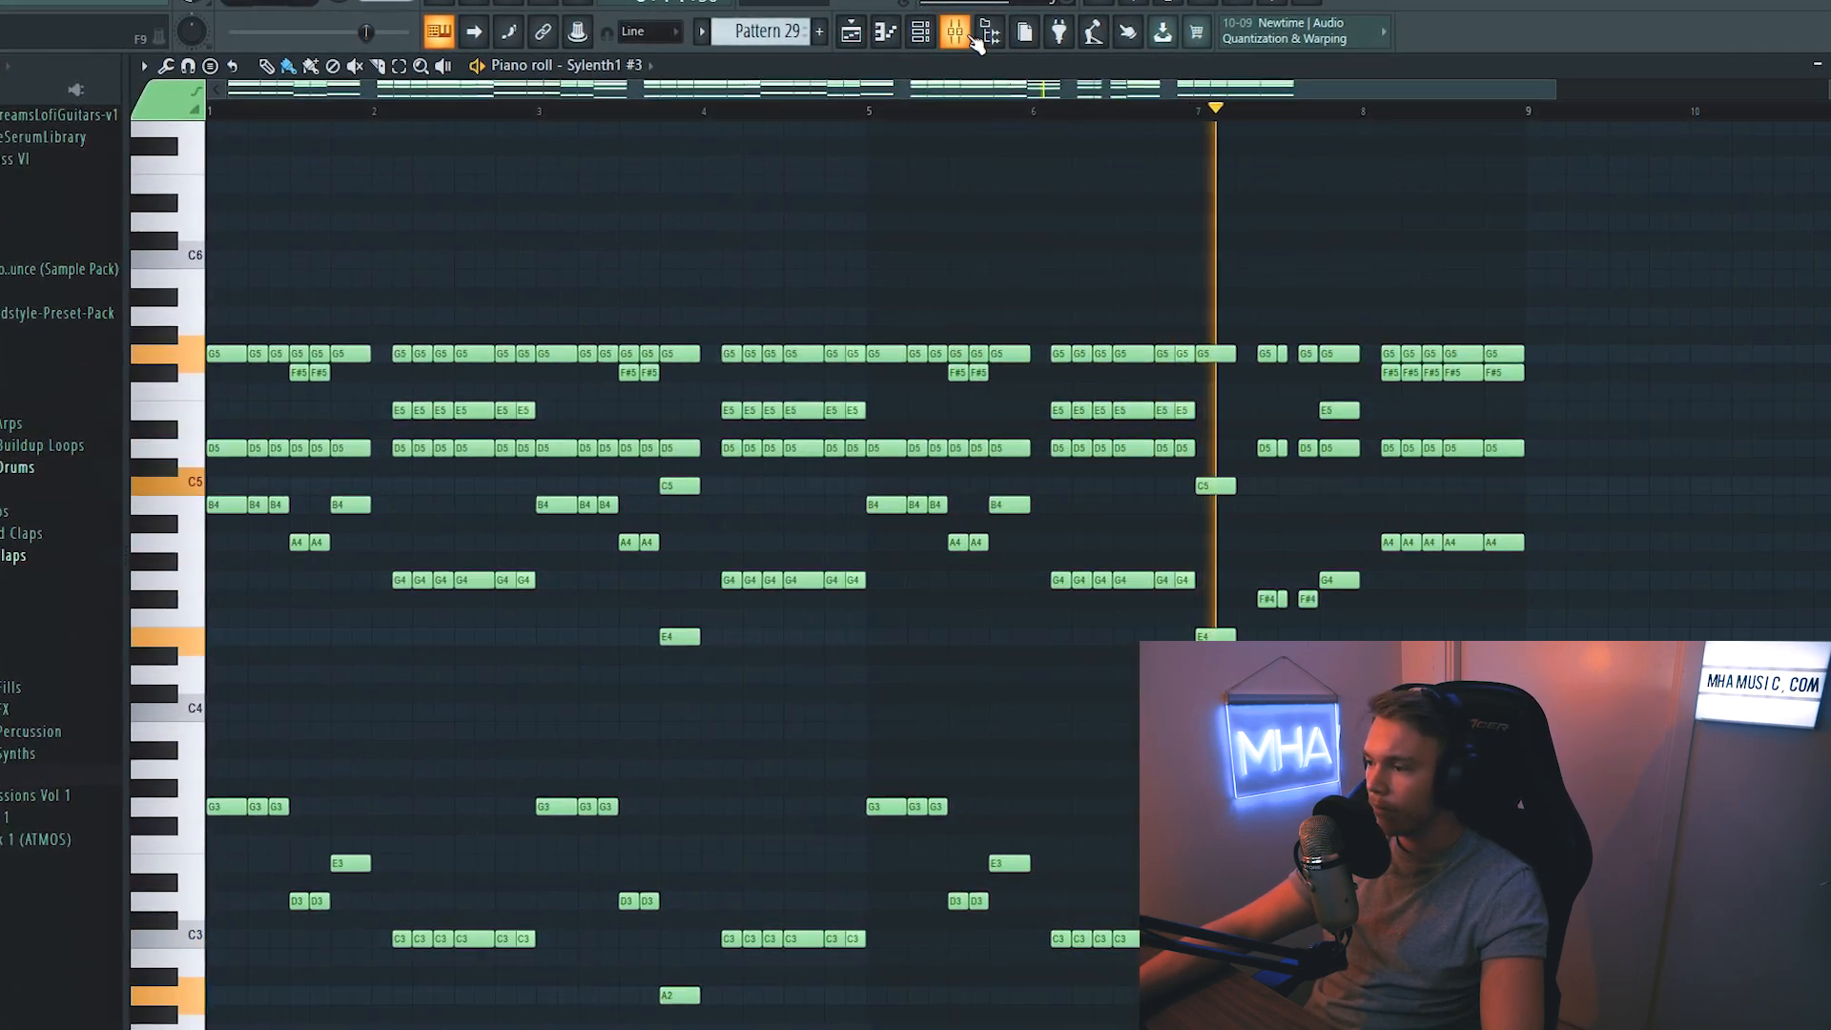
key(F9)
right_click(910, 387)
click(1338, 420)
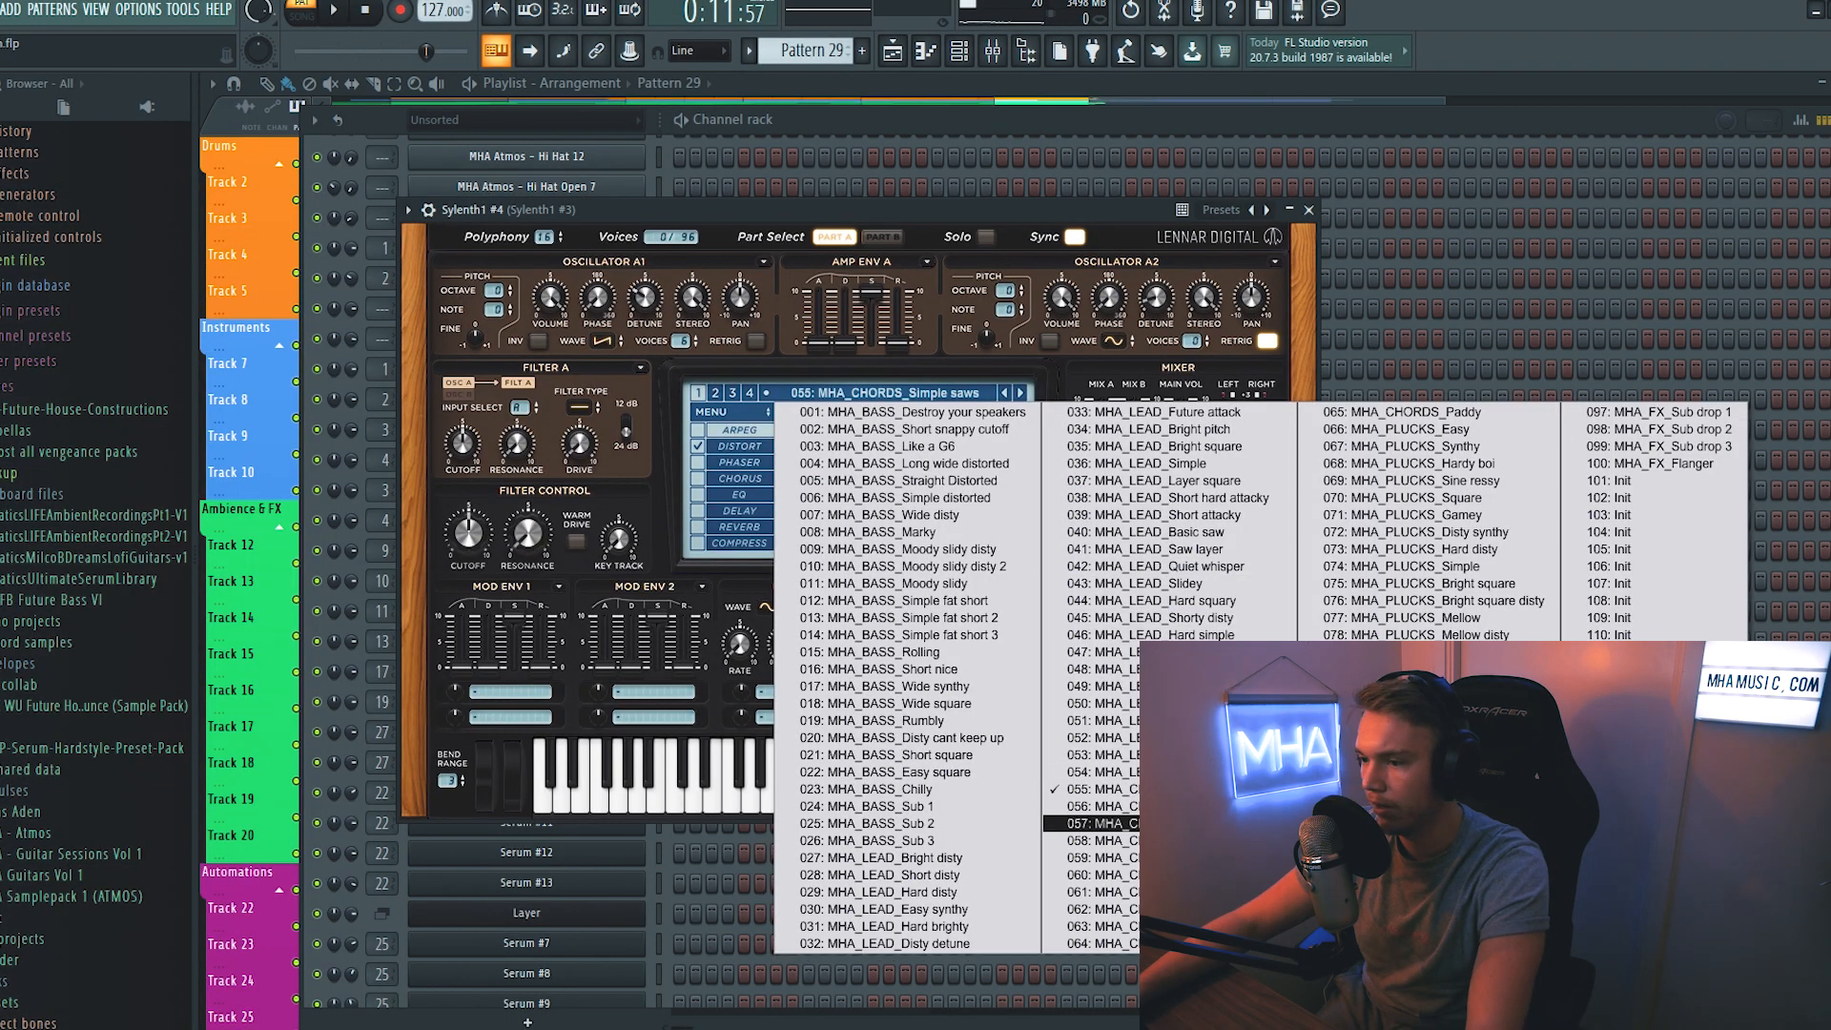
click(1087, 824)
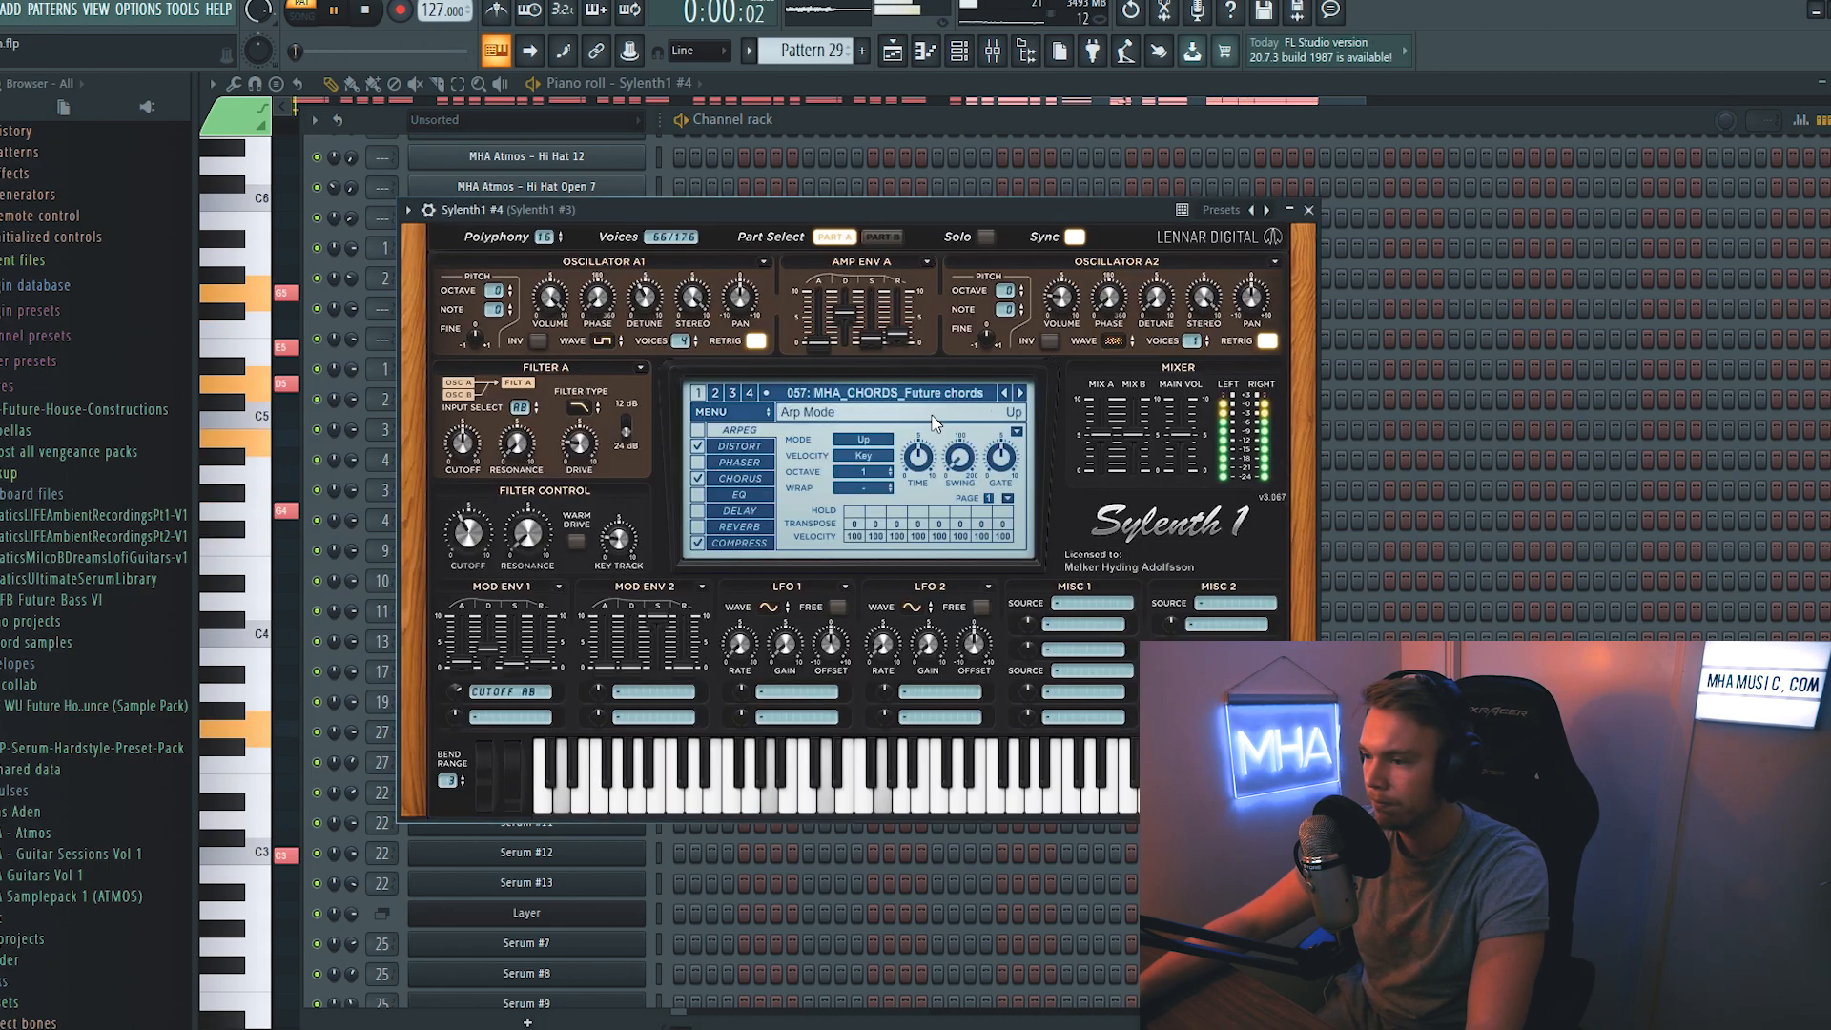
- Clone the Sylenth1 chord channel and replace the copy with Serum, opening its MHA Serum Vol 1 presets
right_click(658, 740)
click(725, 919)
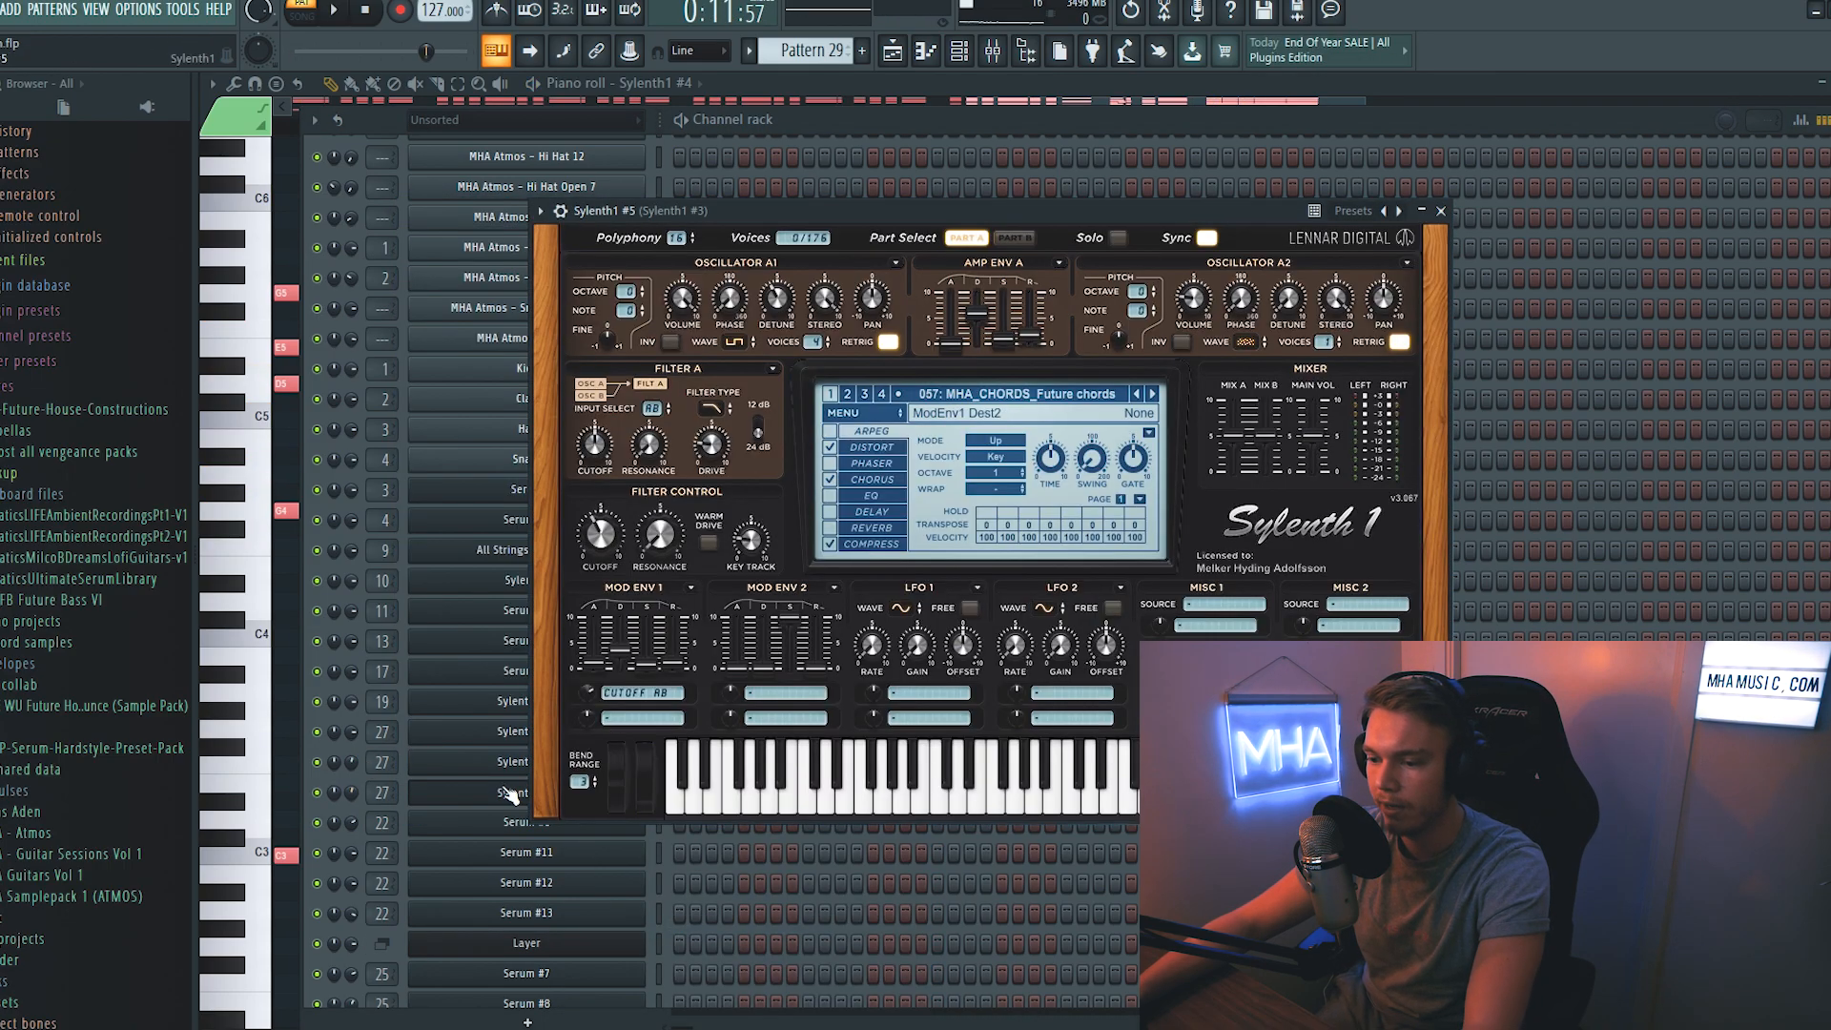
right_click(648, 793)
mouse_move(730, 905)
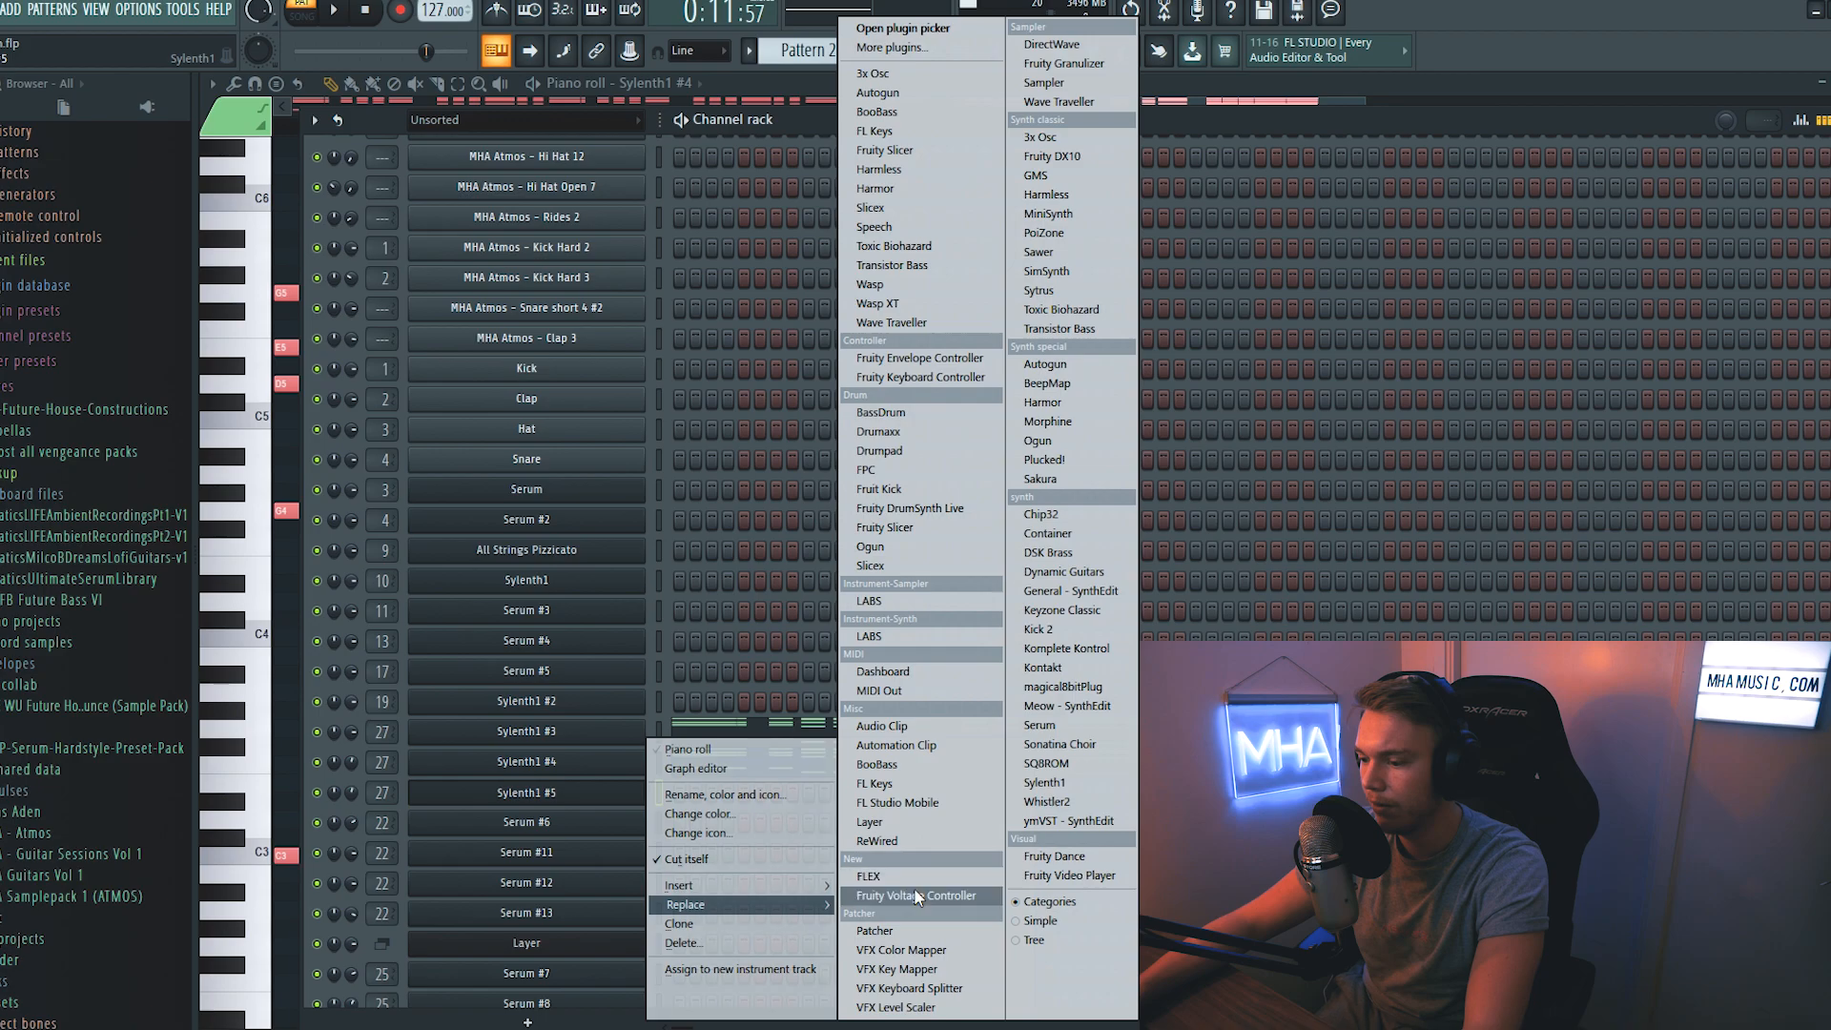
click(1040, 726)
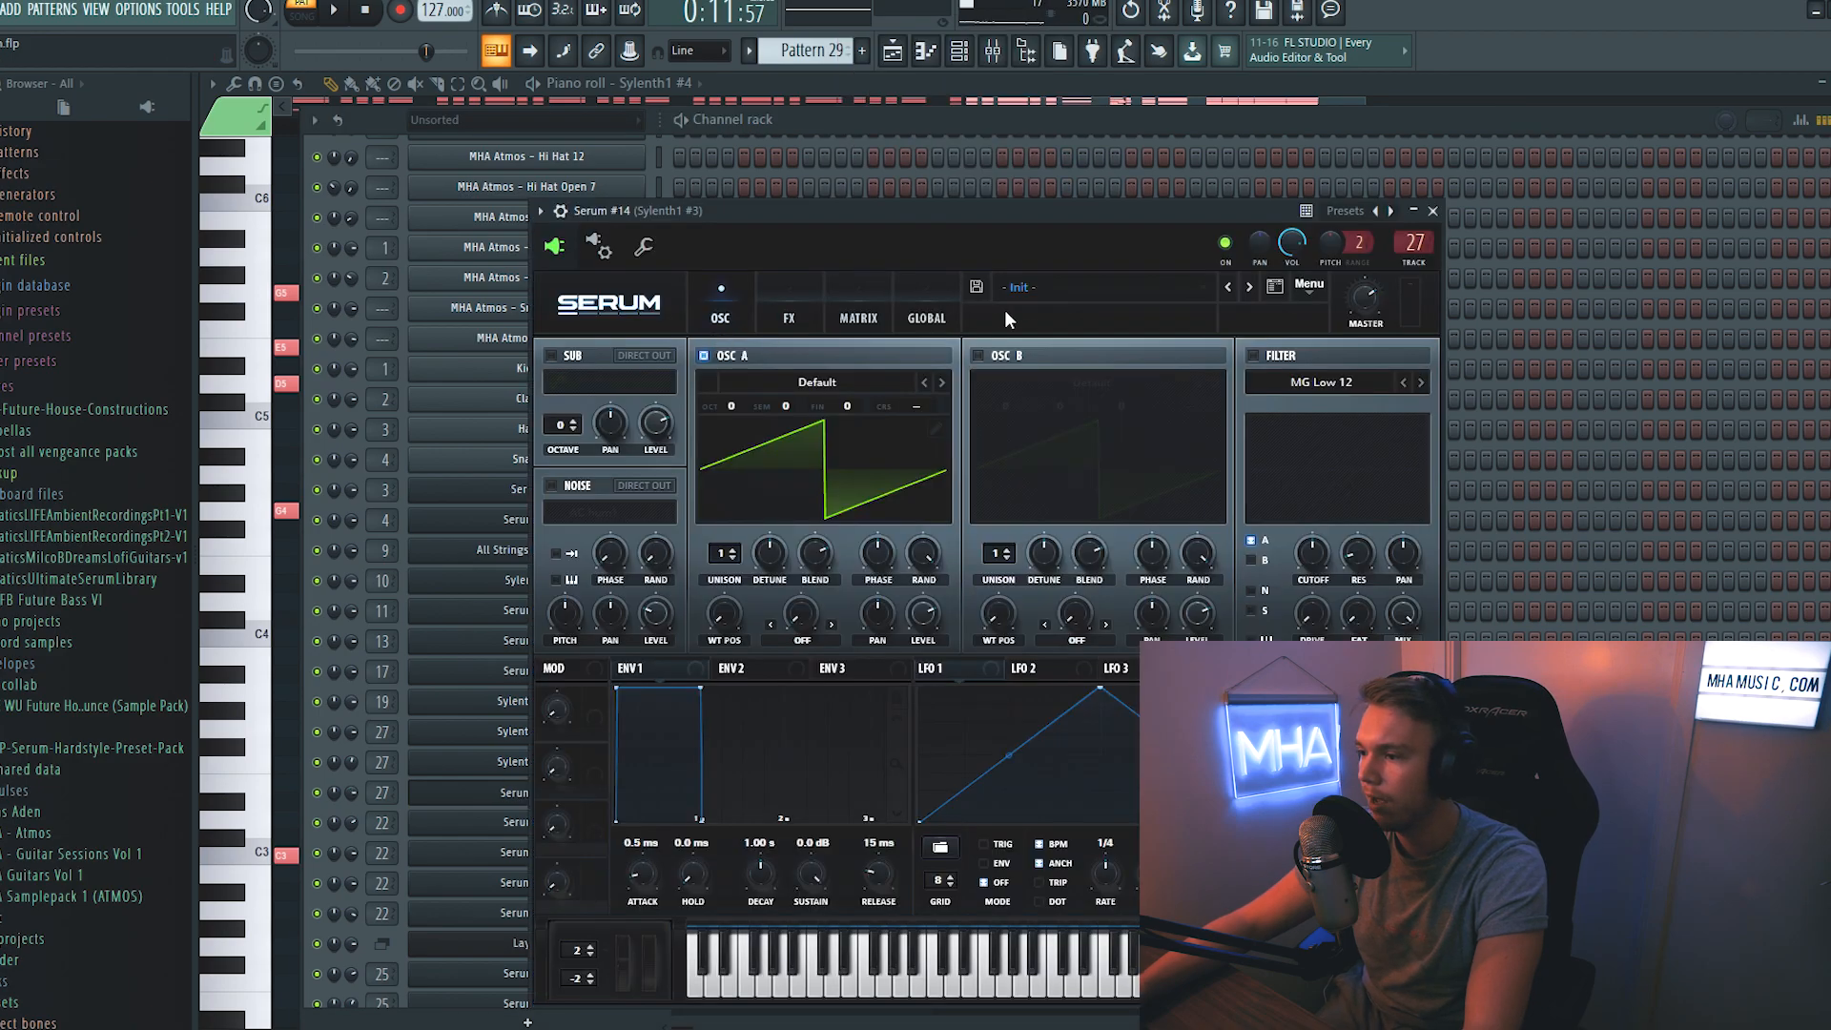
click(1012, 288)
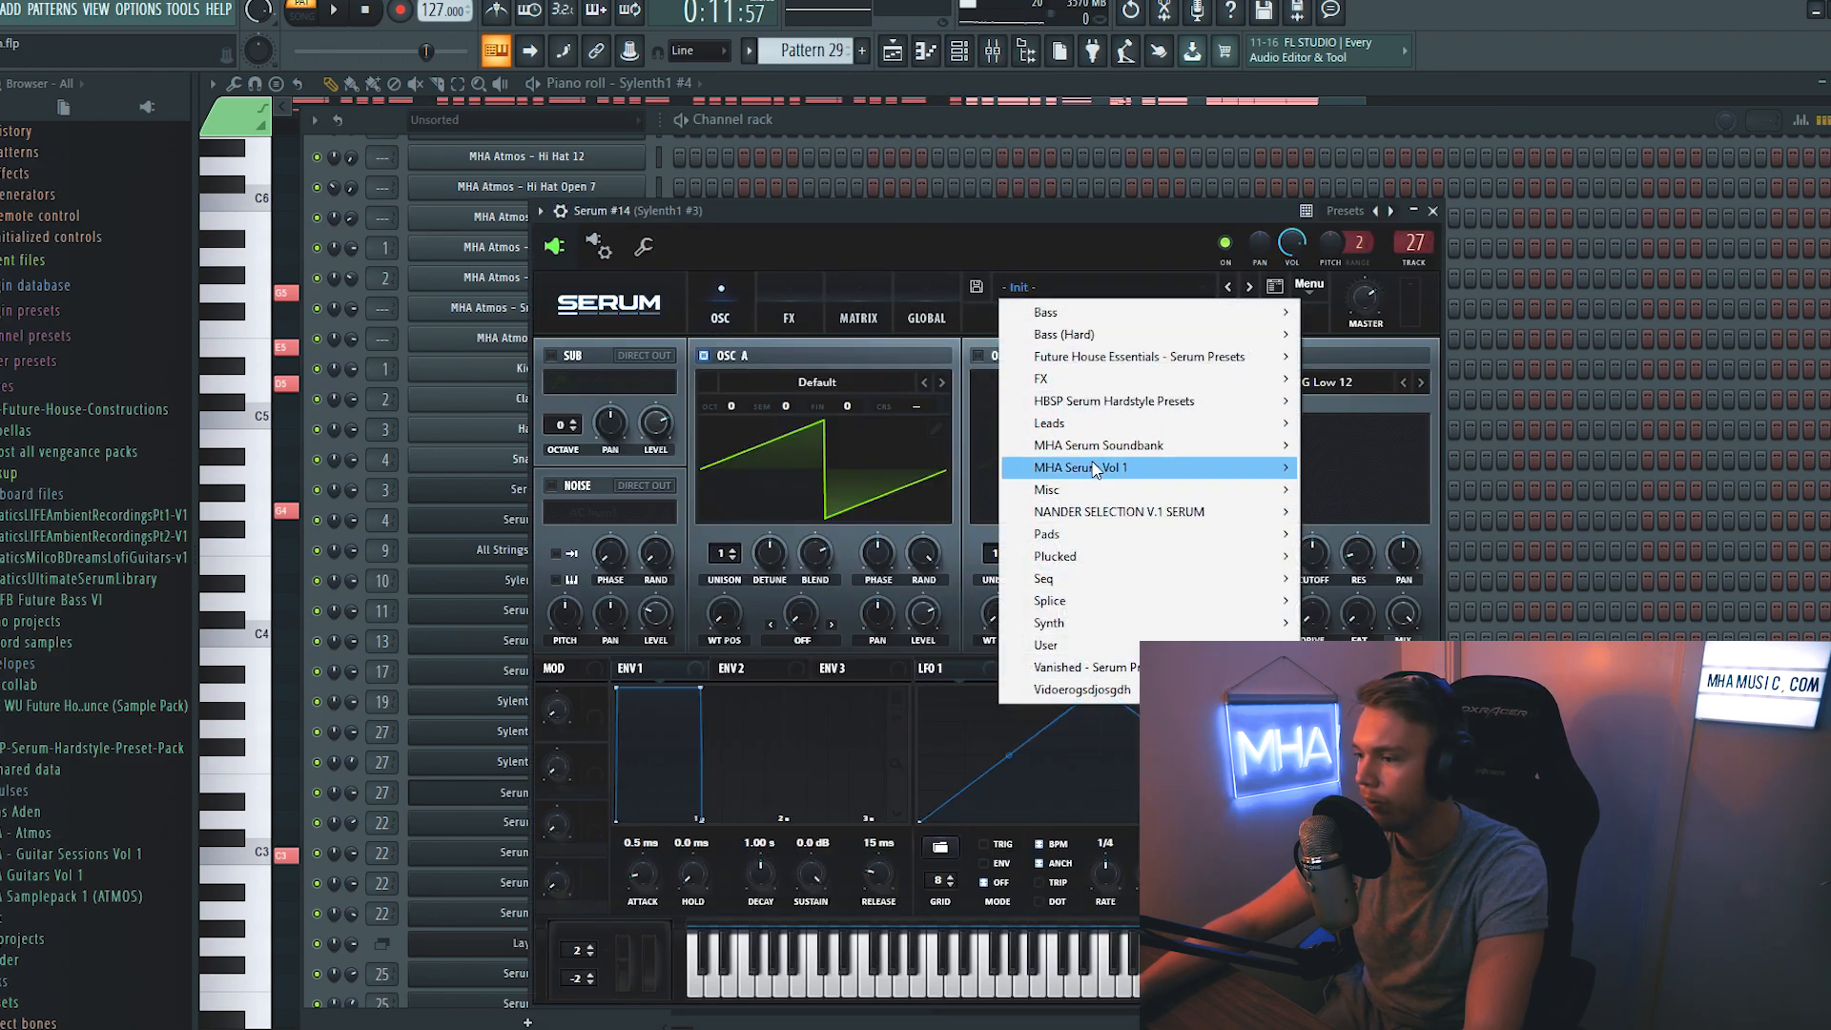
mouse_move(1109, 477)
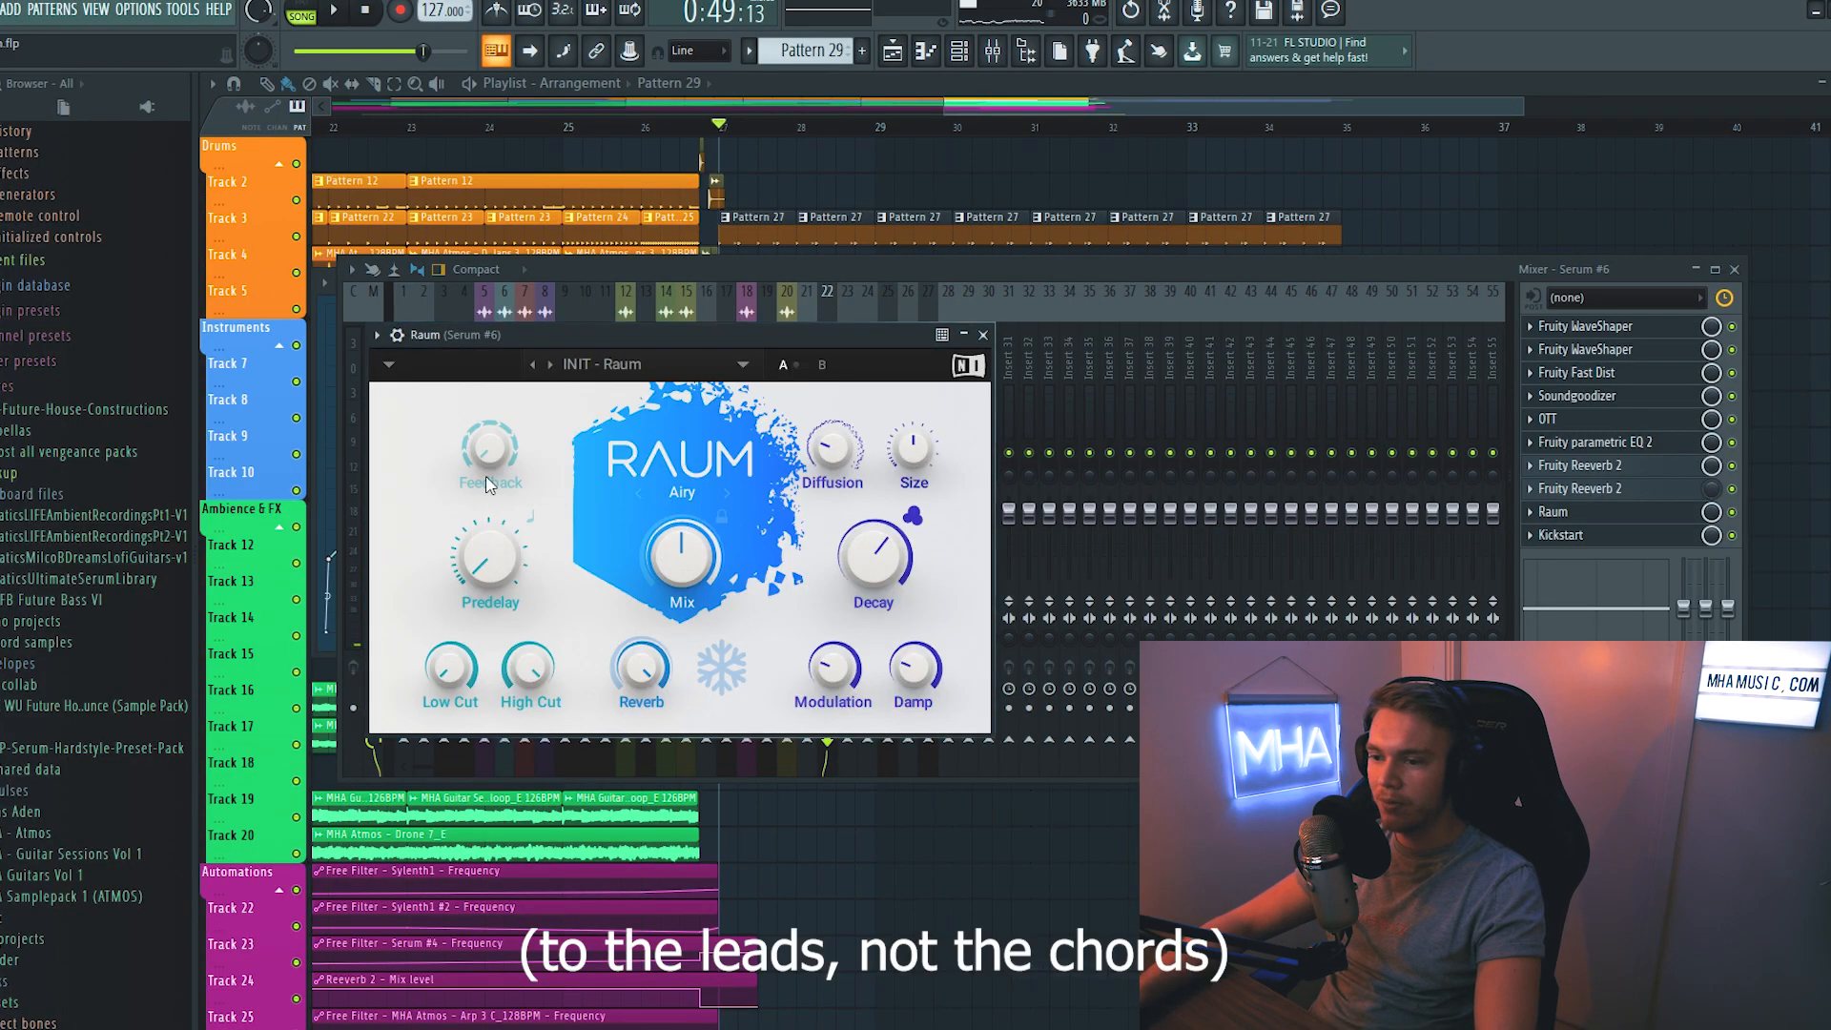
- Copy the Reeverb 2 - Mix level automation state onto the Raum - Mix level clip on track 9 and repeat that clip
right_click(588, 408)
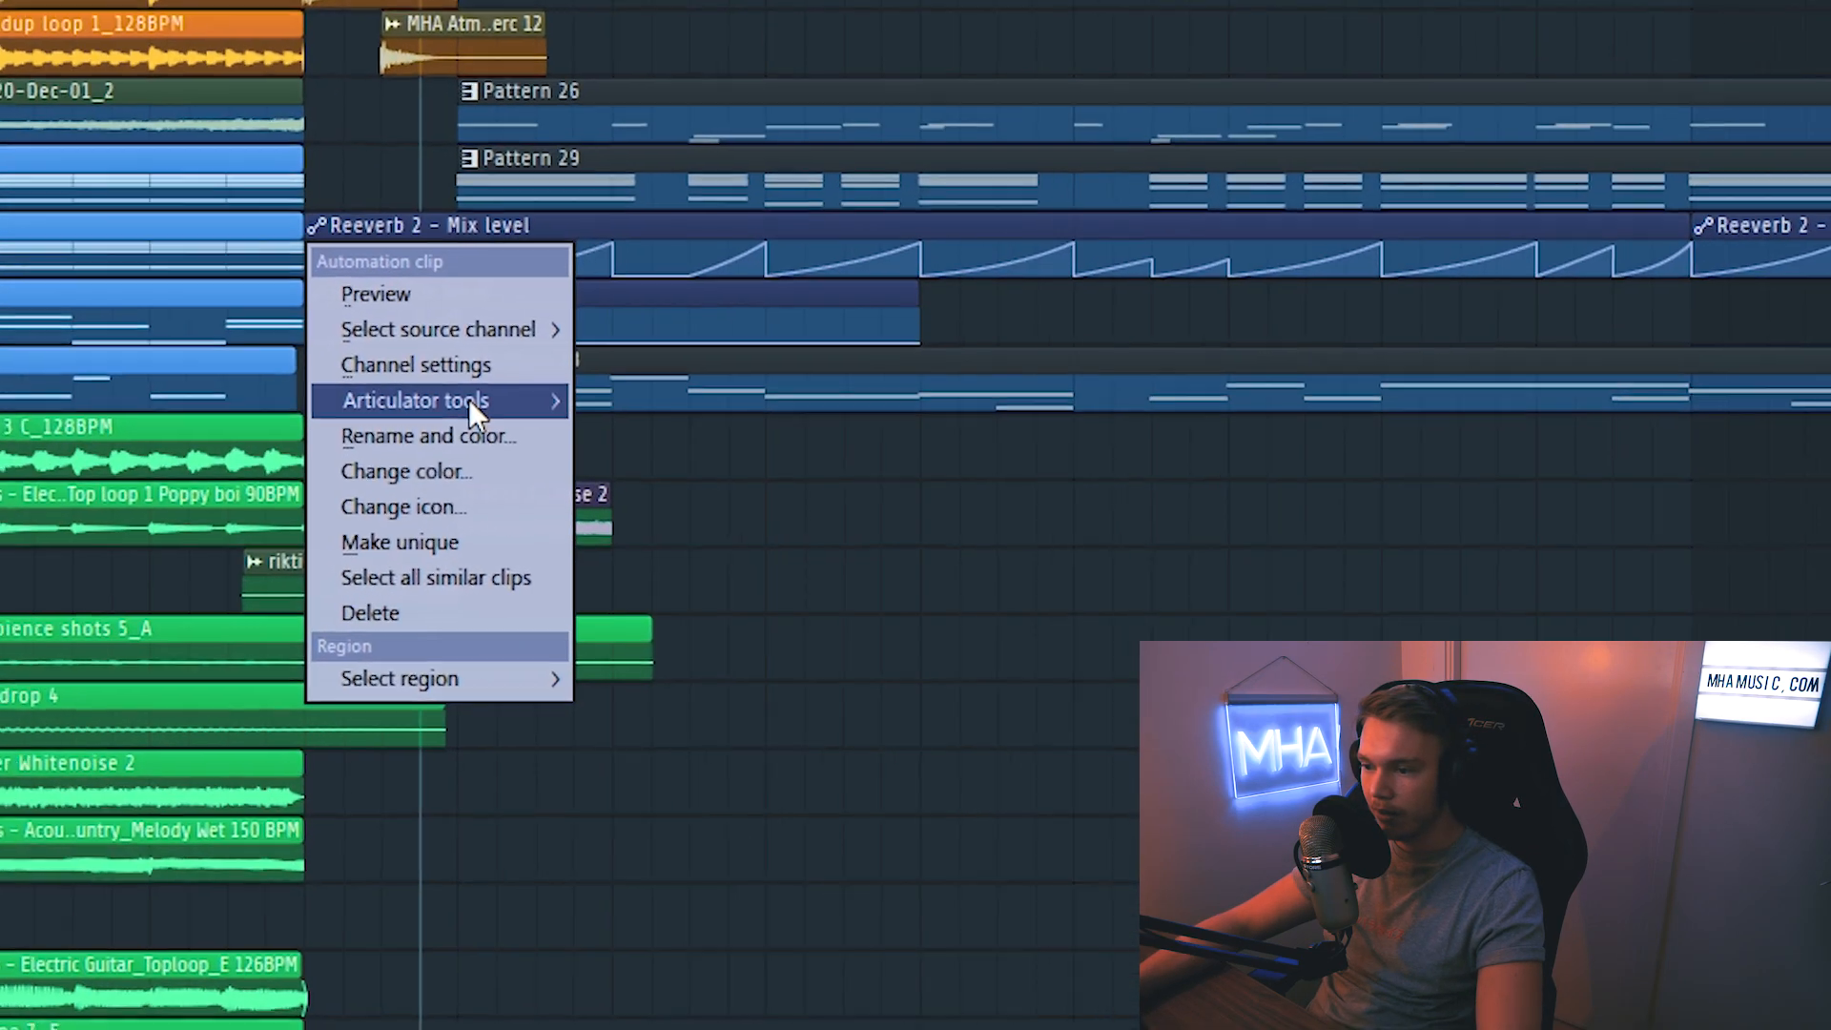
mouse_move(667, 493)
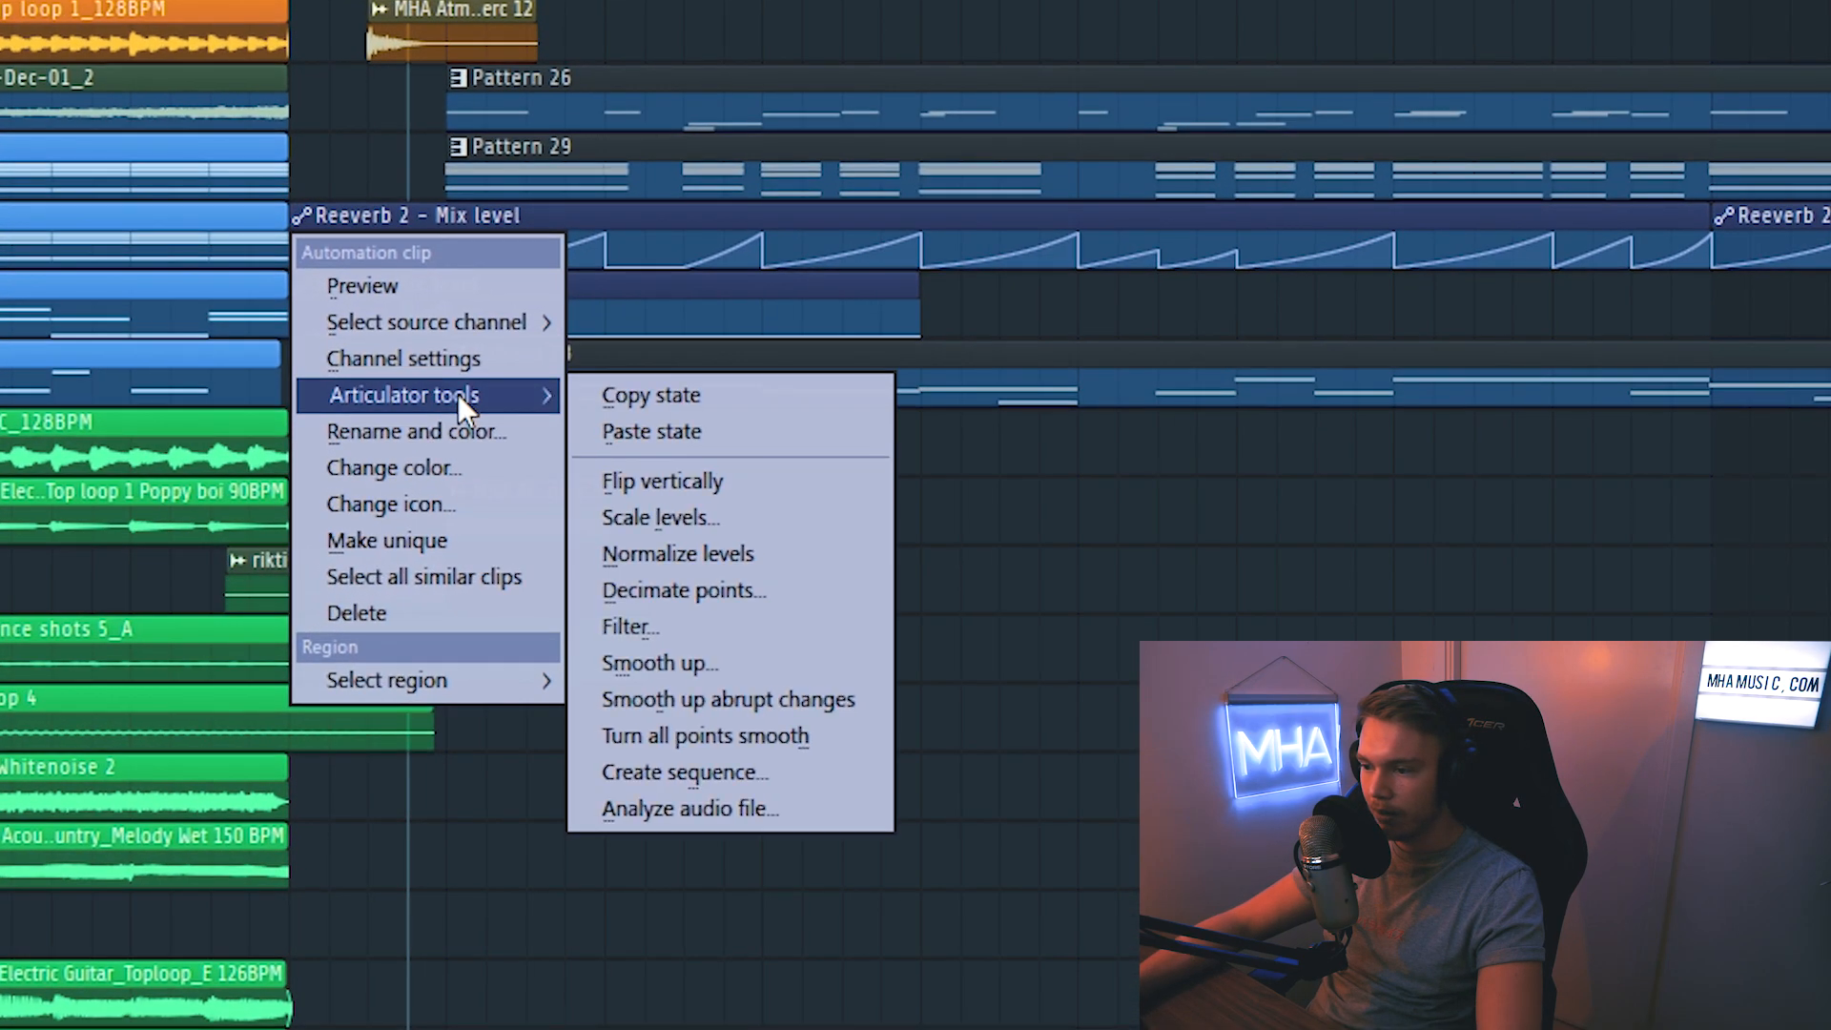
click(605, 399)
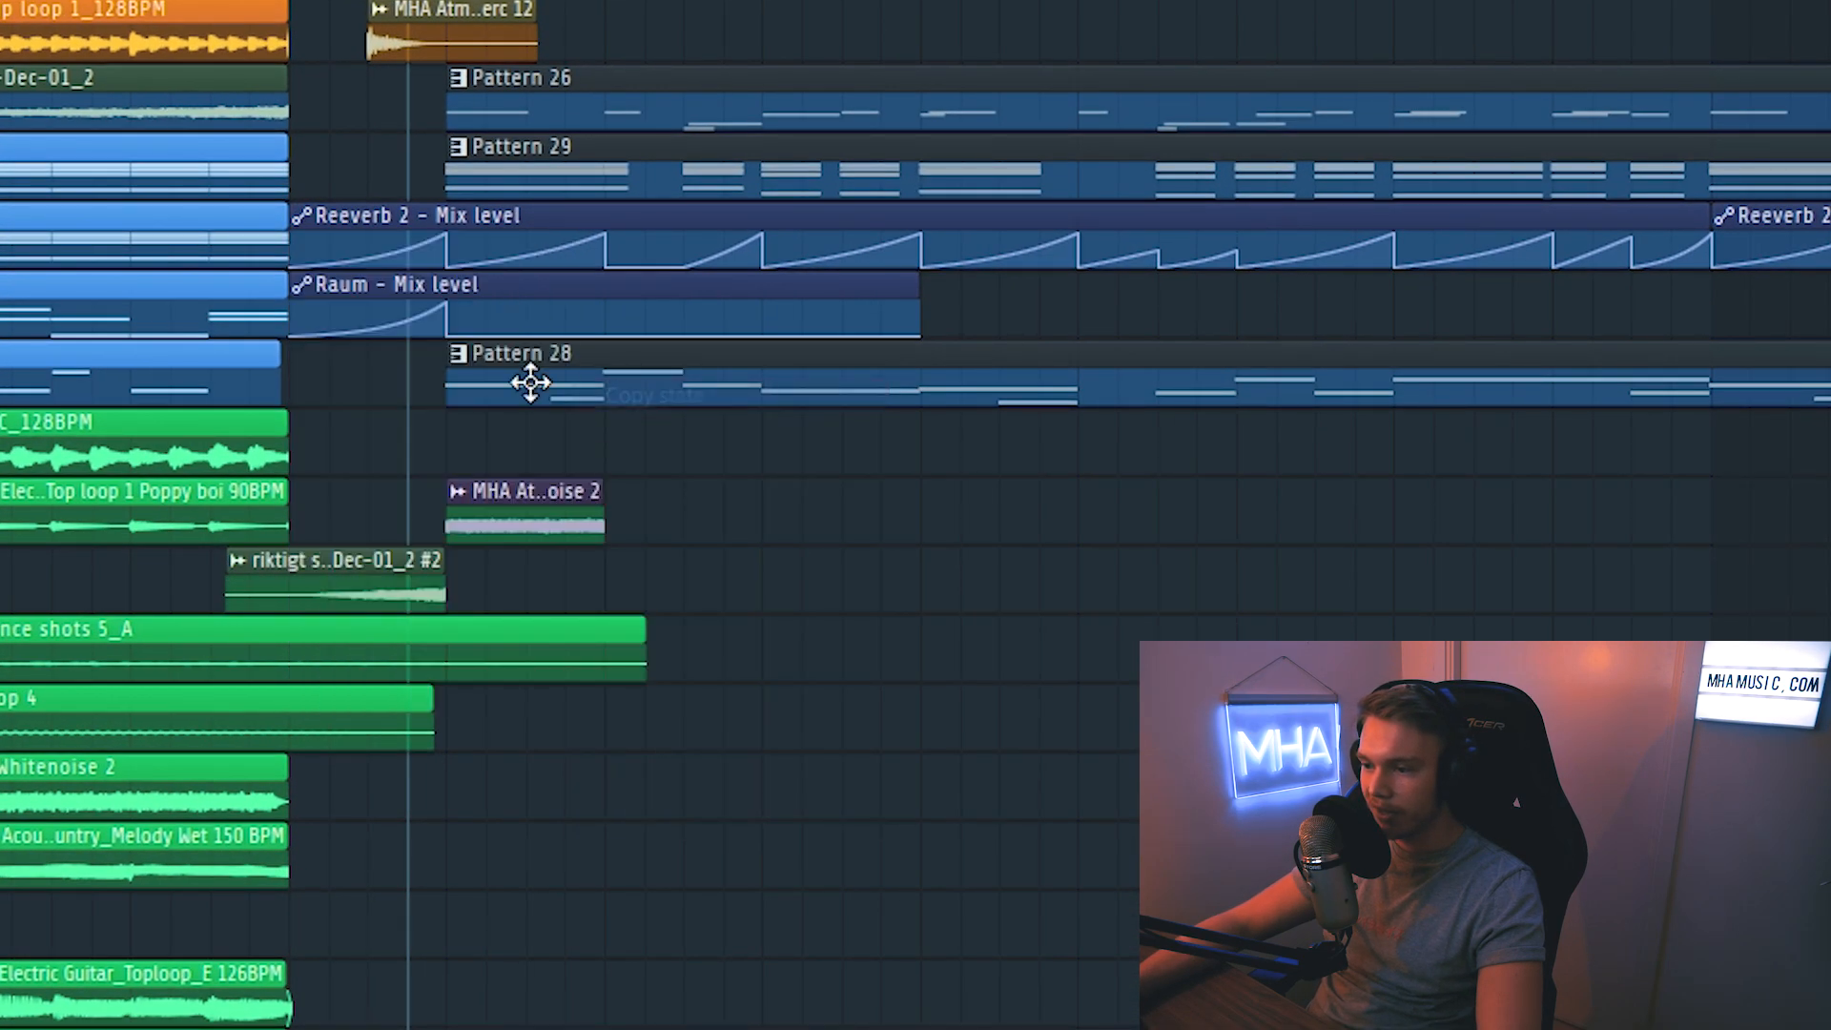
right_click(315, 303)
mouse_move(434, 464)
click(639, 496)
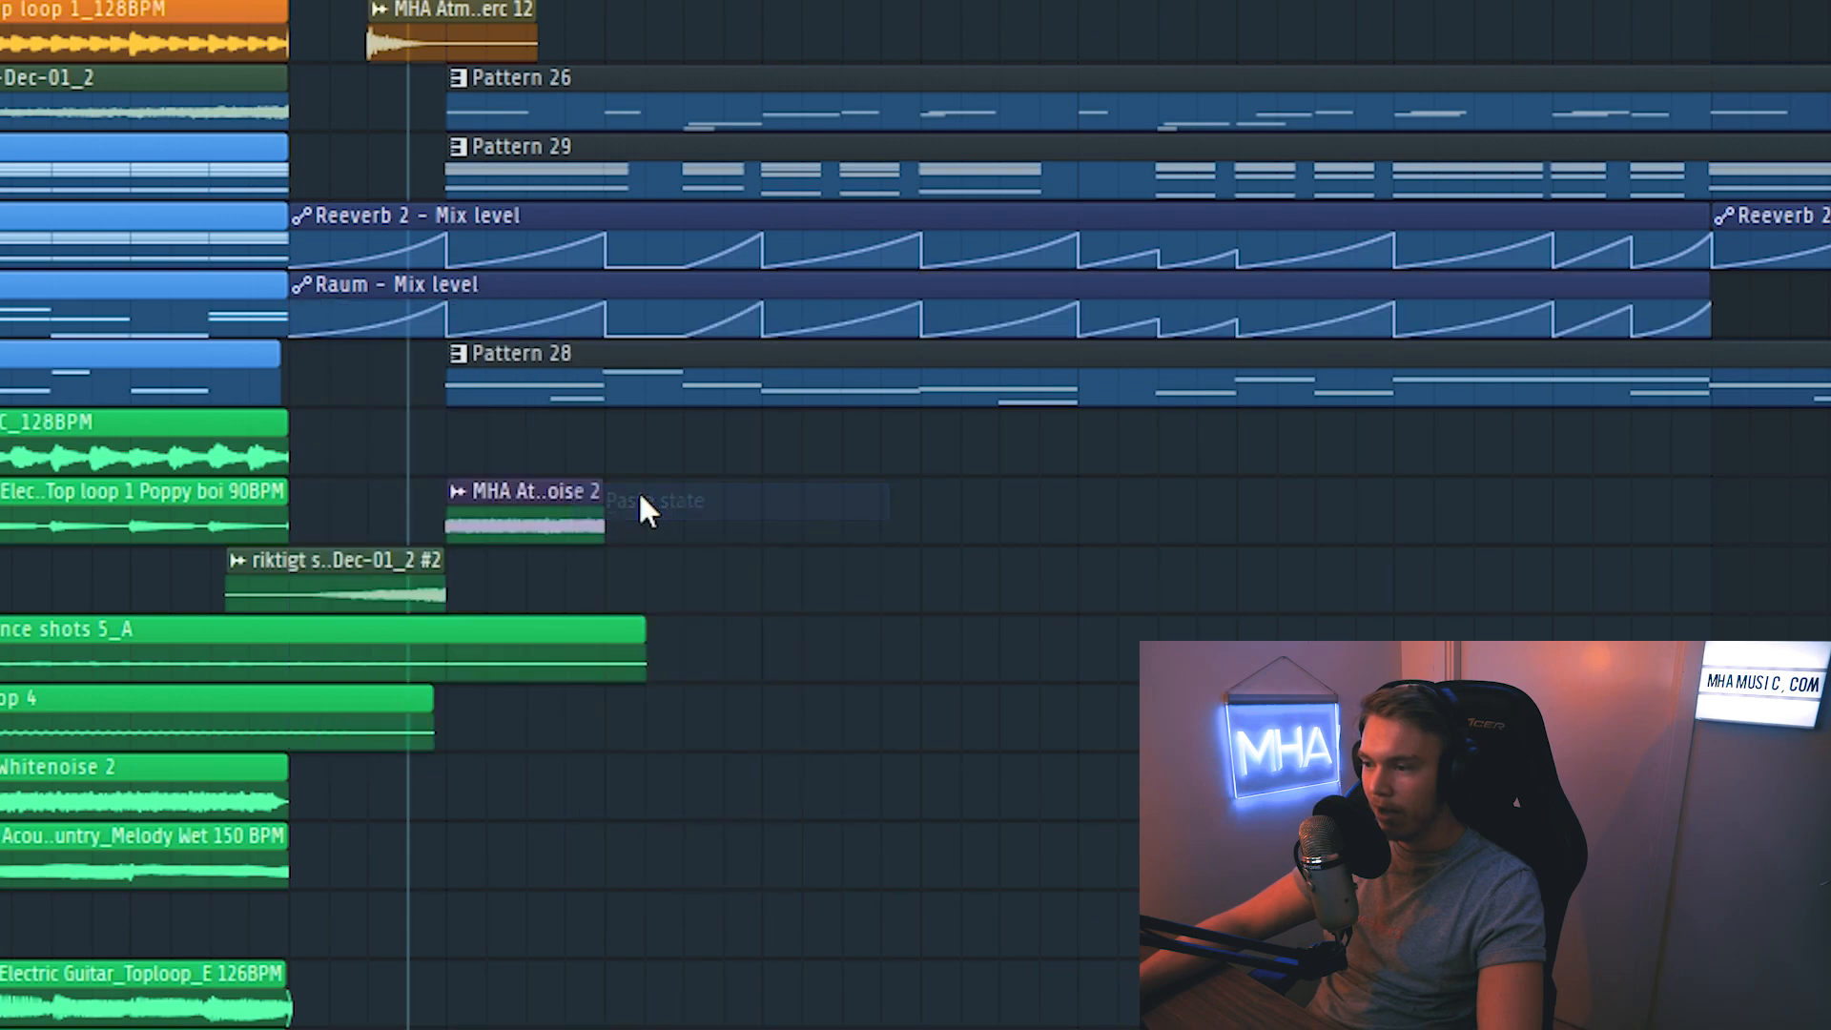
click(1793, 294)
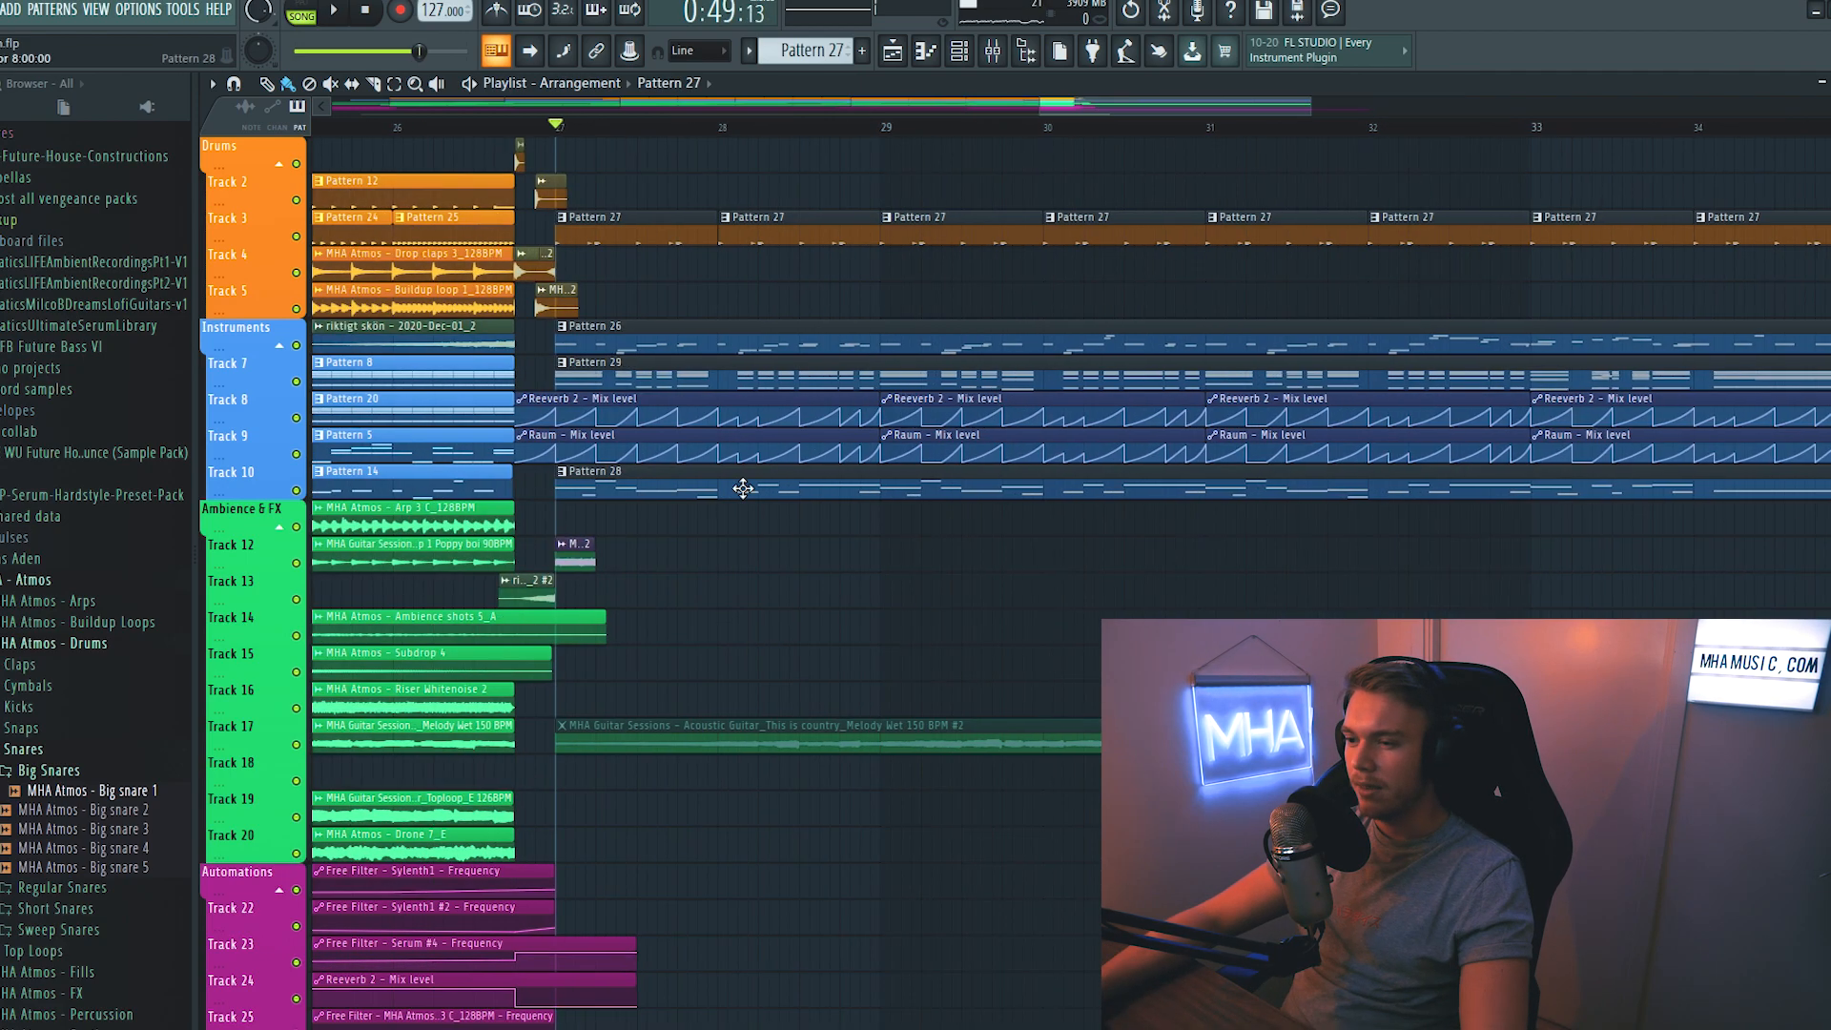
- Open the Pattern 28 bass and load the MHA_Bass 01 Basic Sub preset into Serum #16
double_click(787, 448)
click(963, 54)
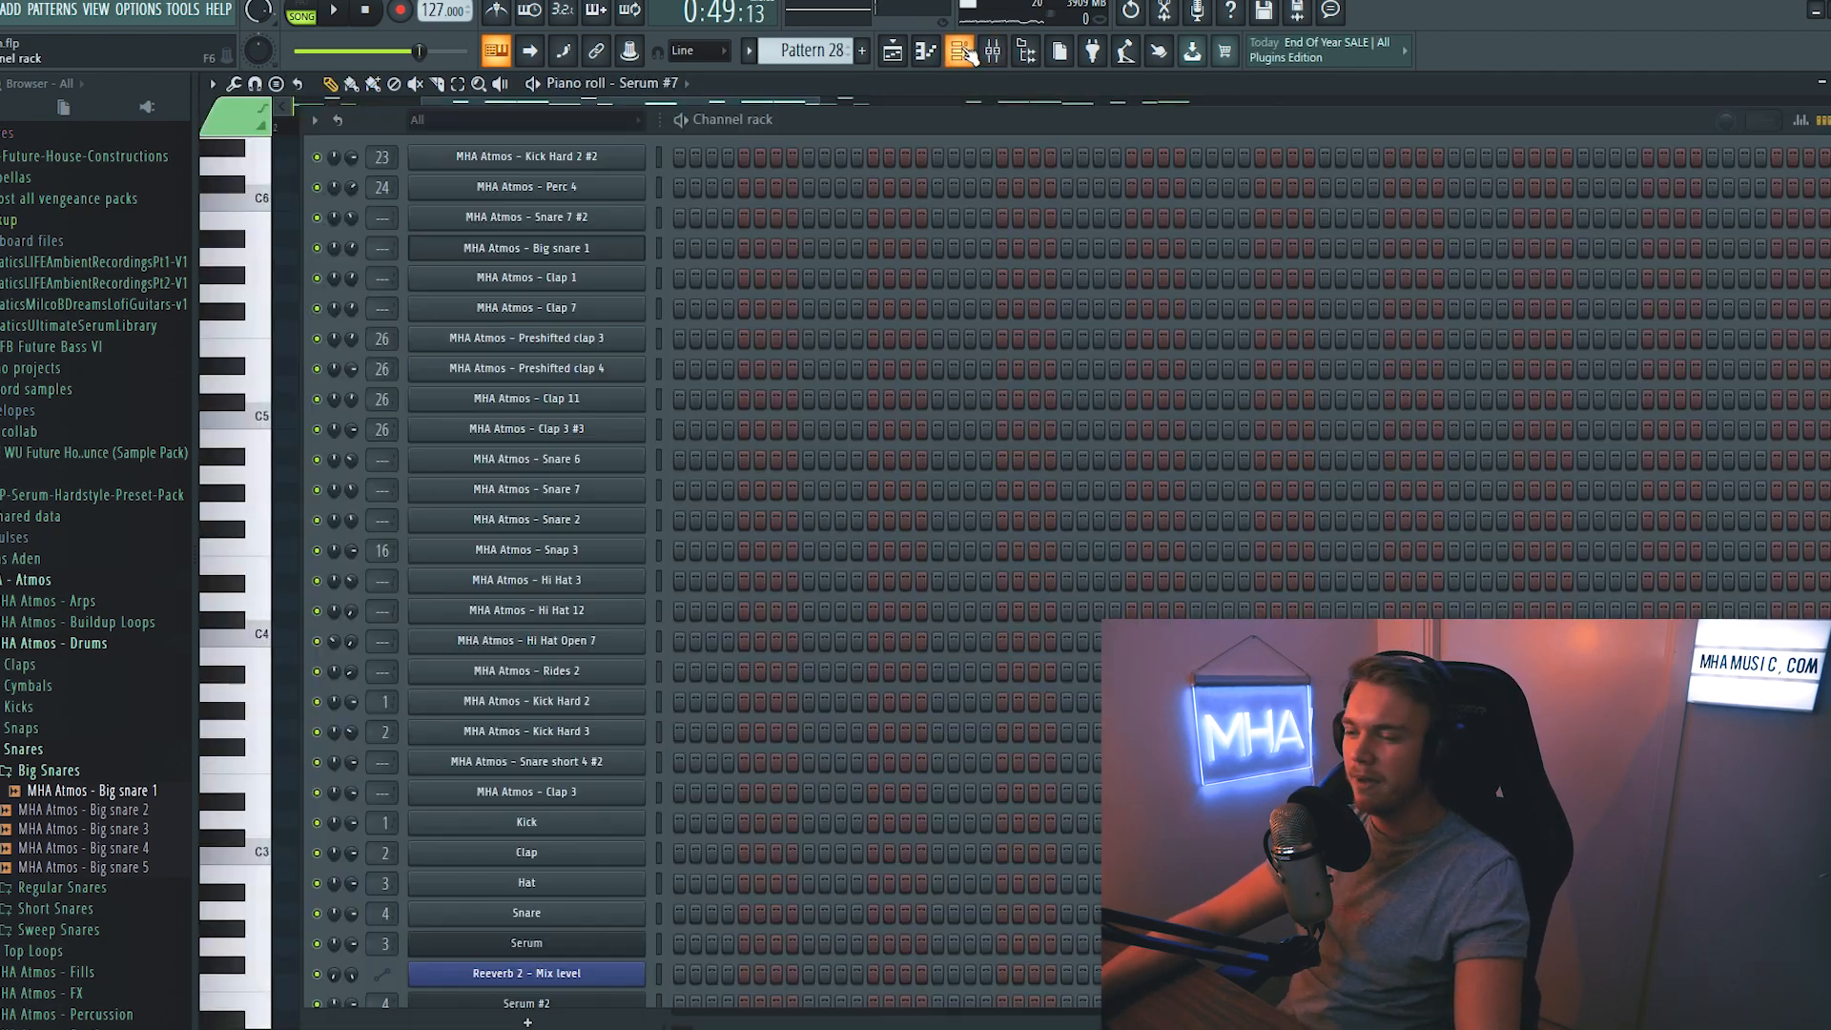
scroll(866, 536, down, 10)
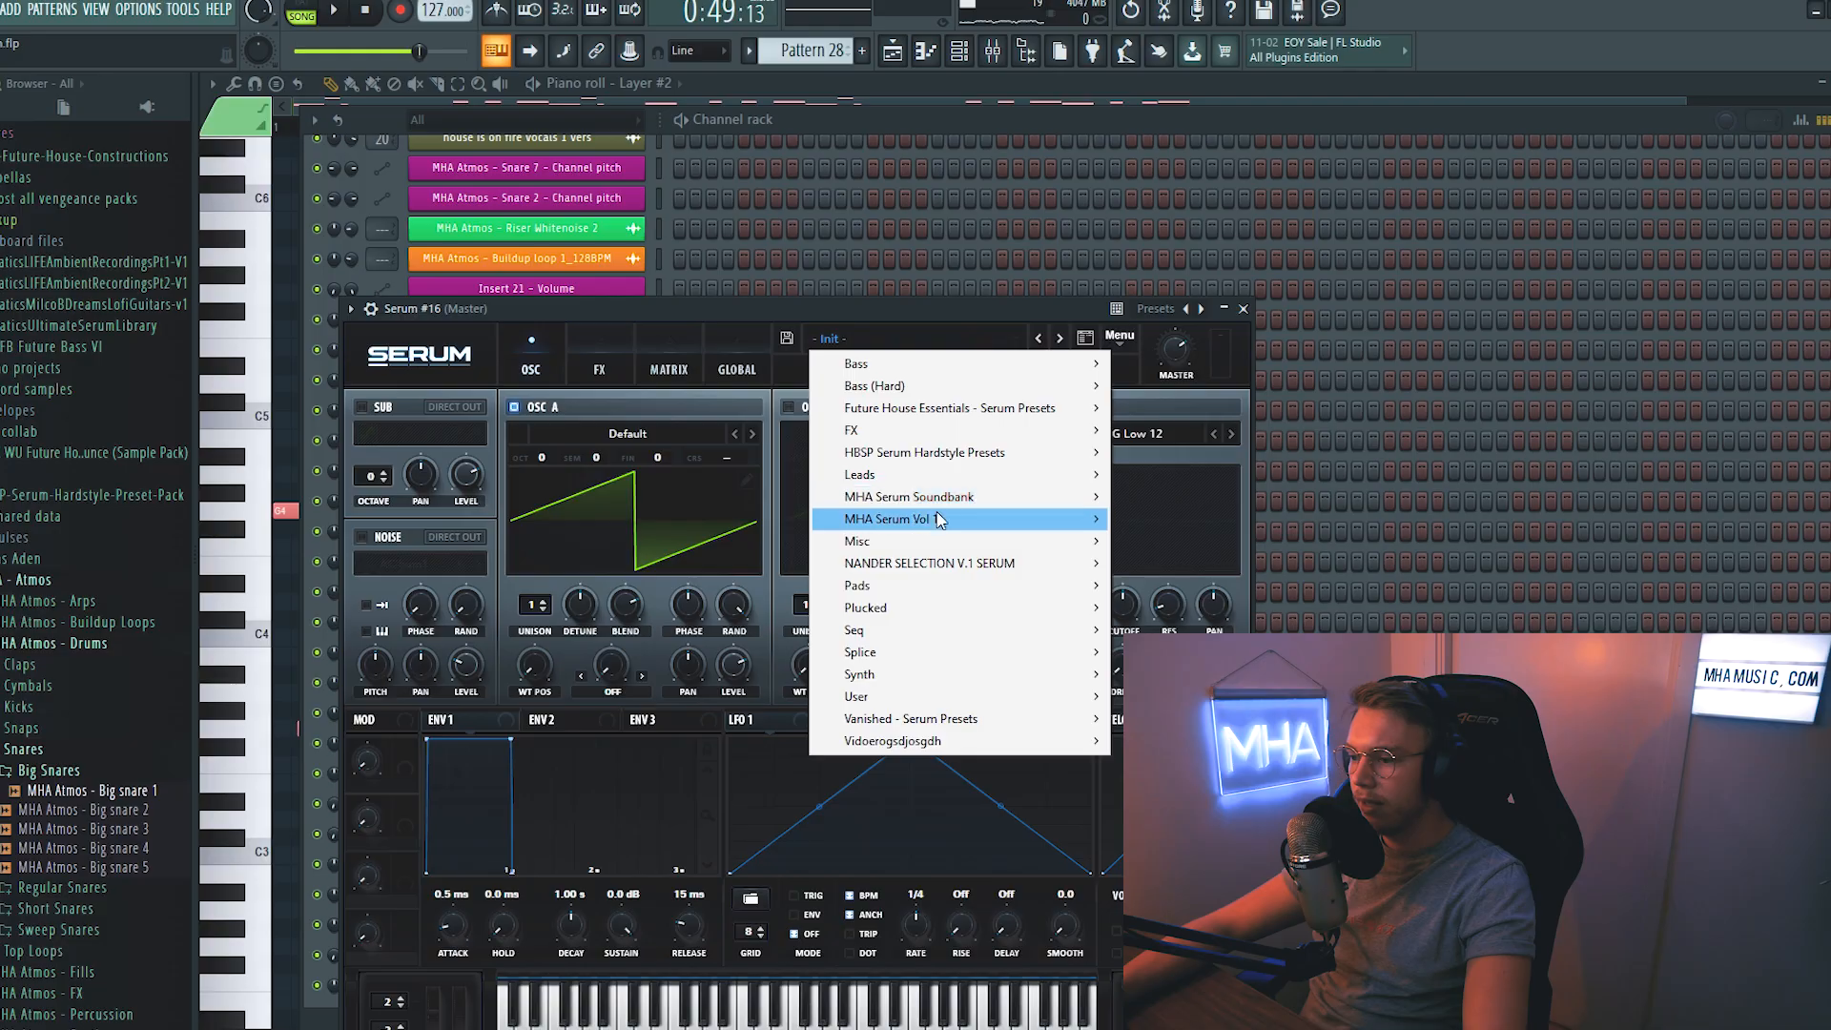
mouse_move(943, 516)
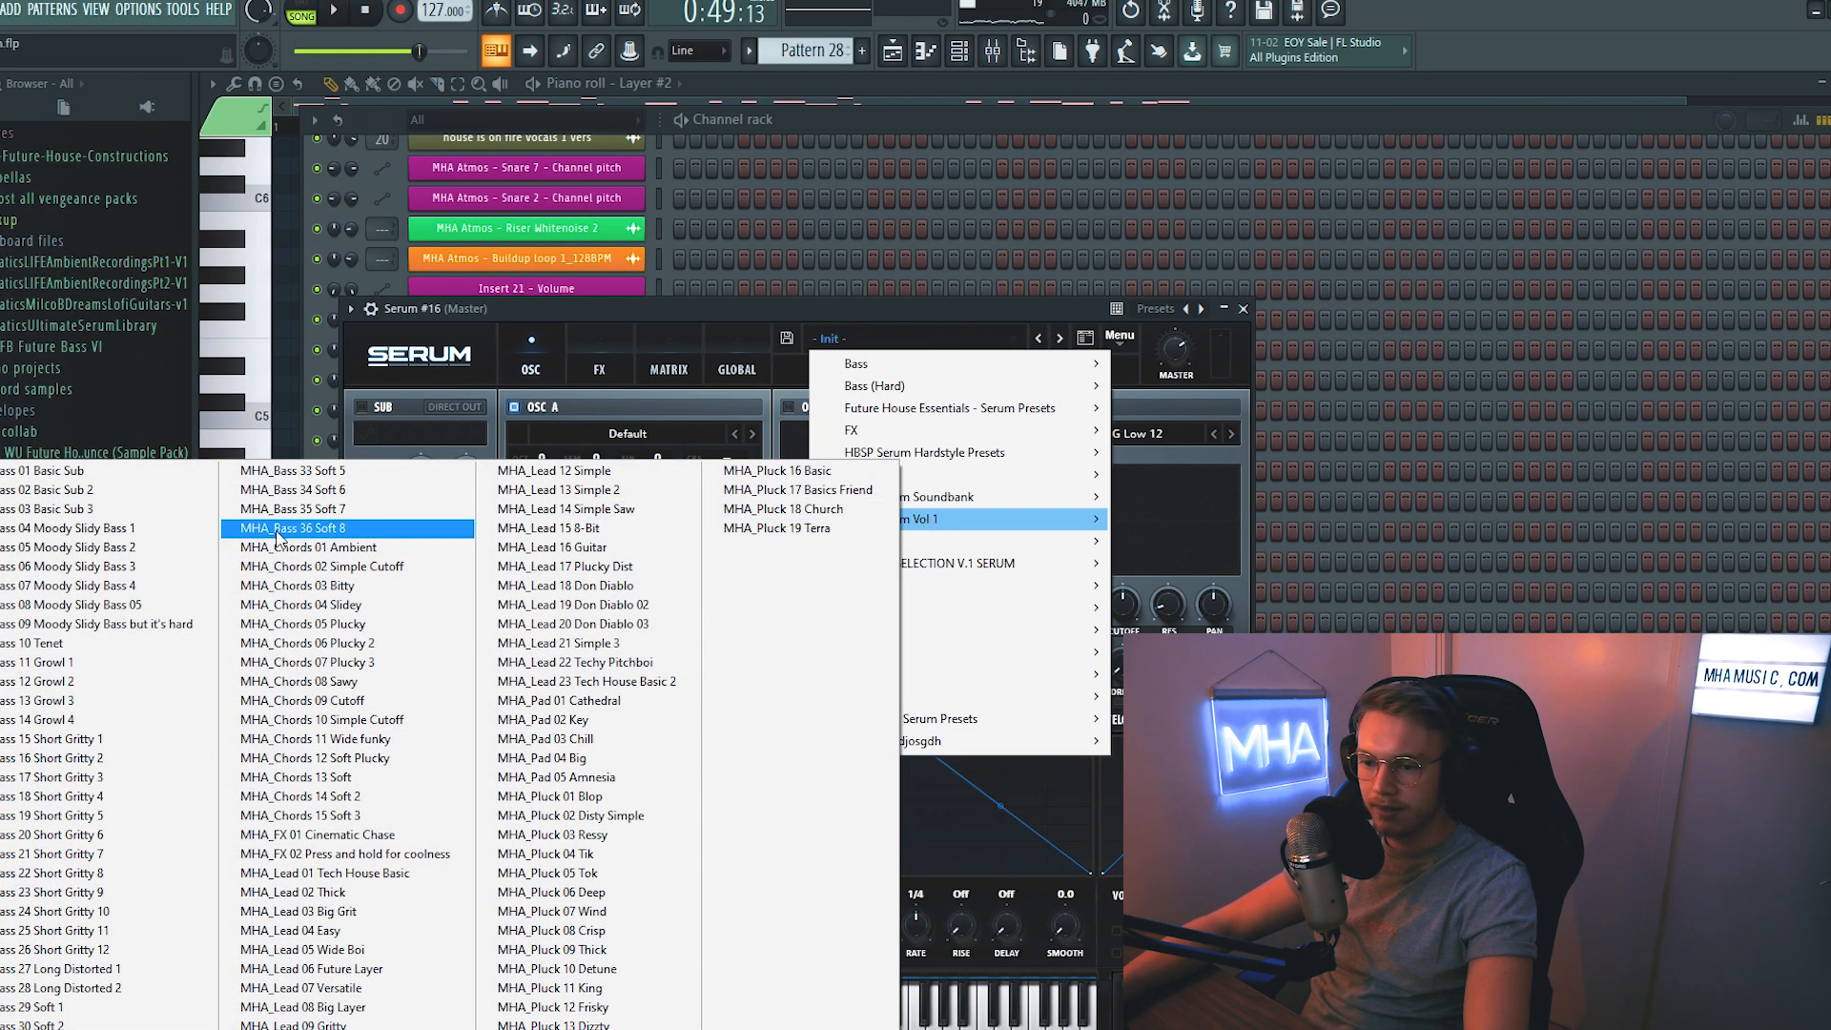
click(84, 477)
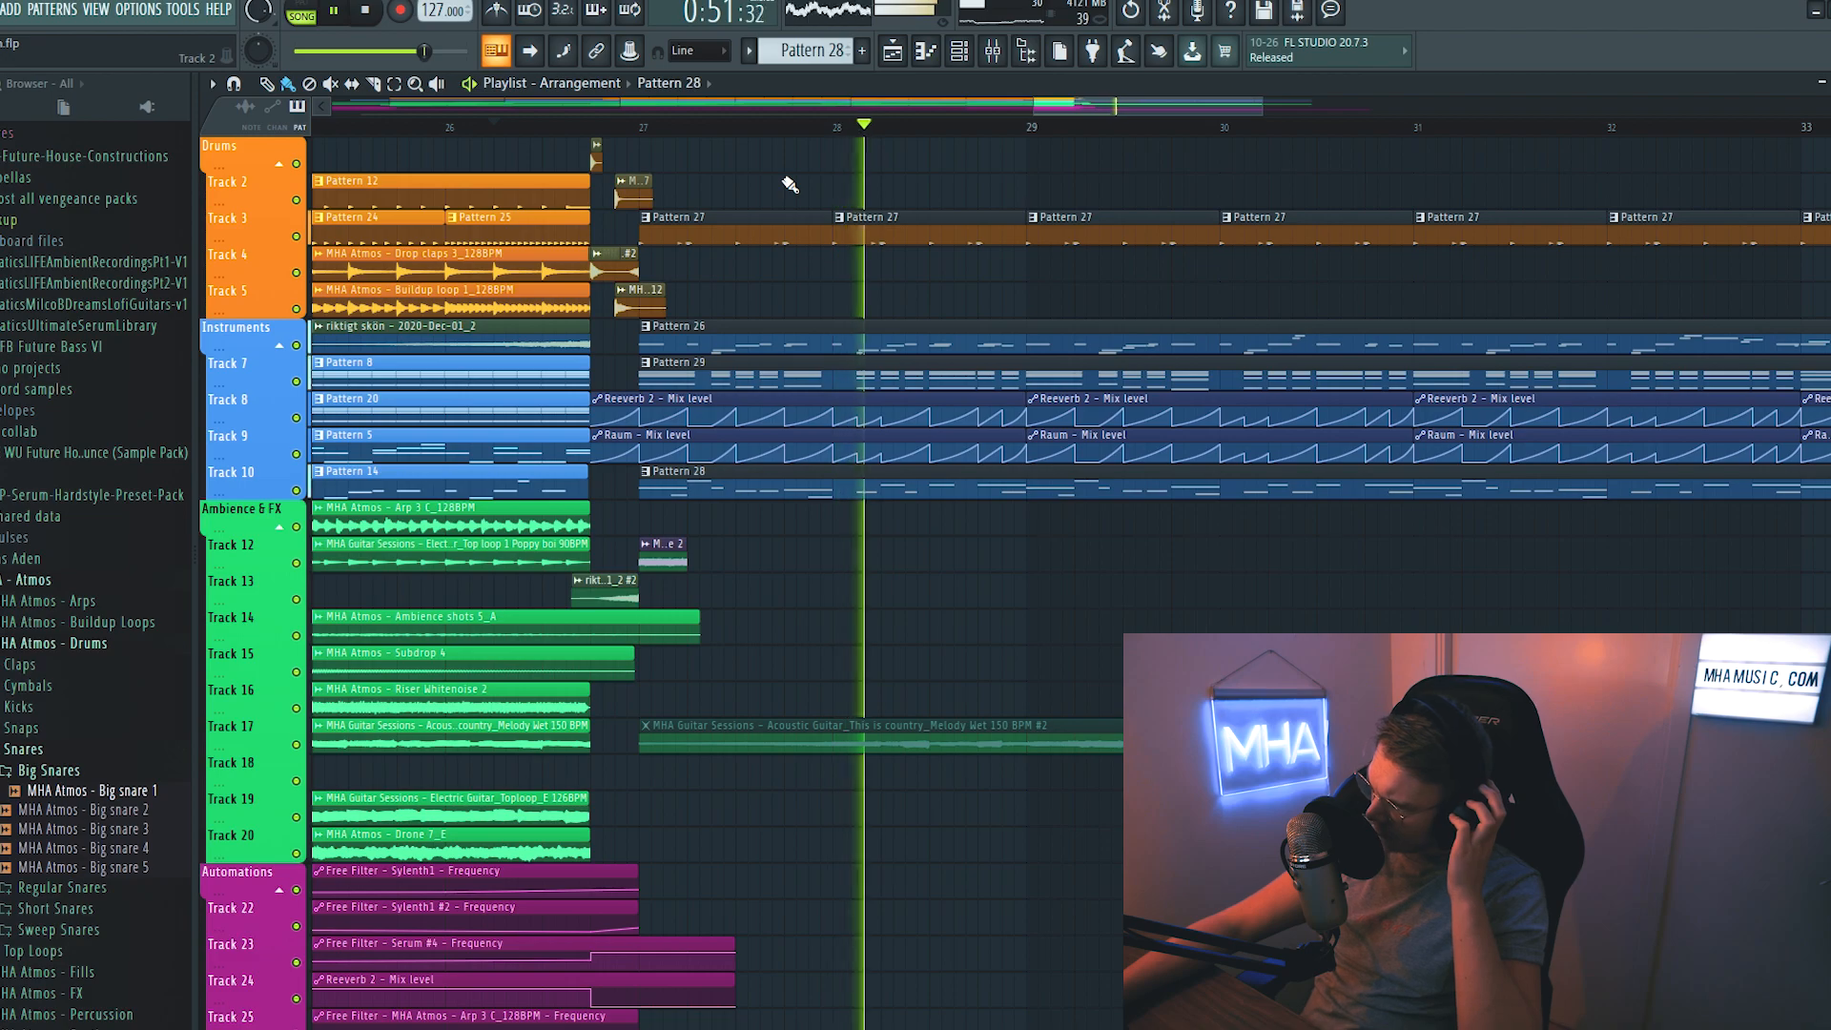
- Make the copied reversed riser on track 13 unique and choose an effect for its own mixer track 30
scroll(832, 129, down, 3)
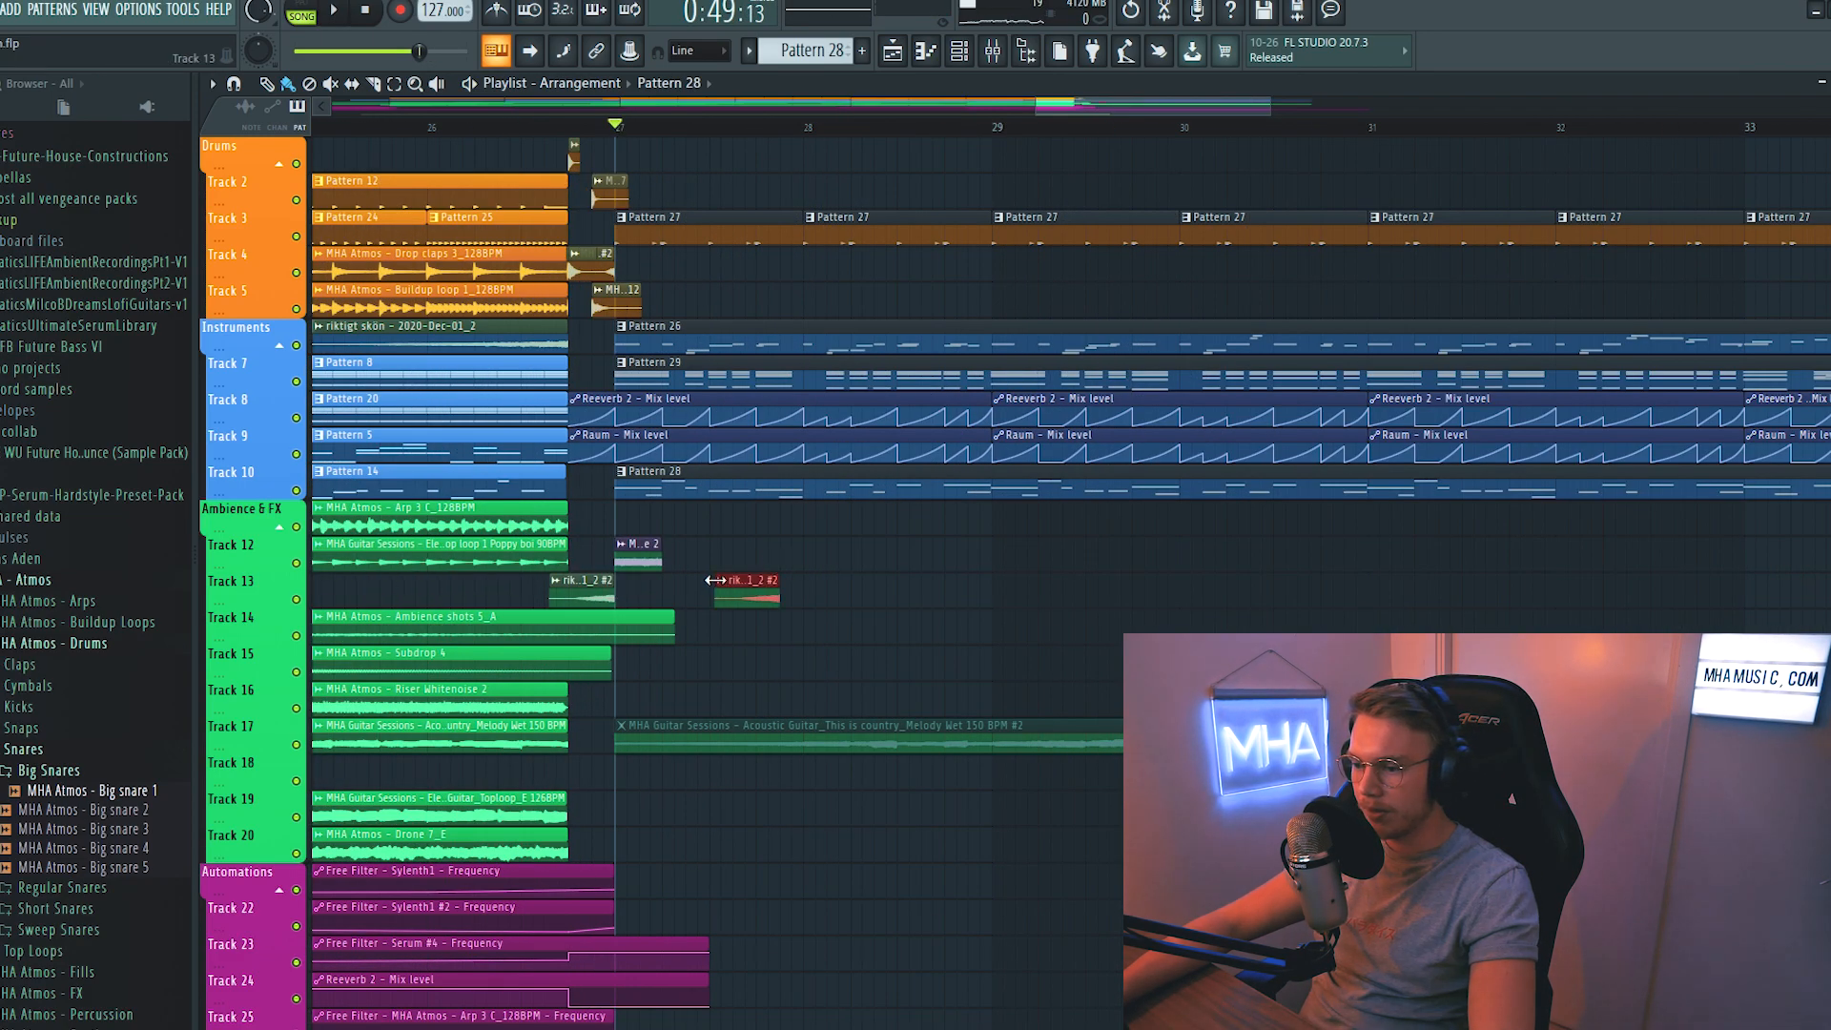
click(717, 580)
click(785, 731)
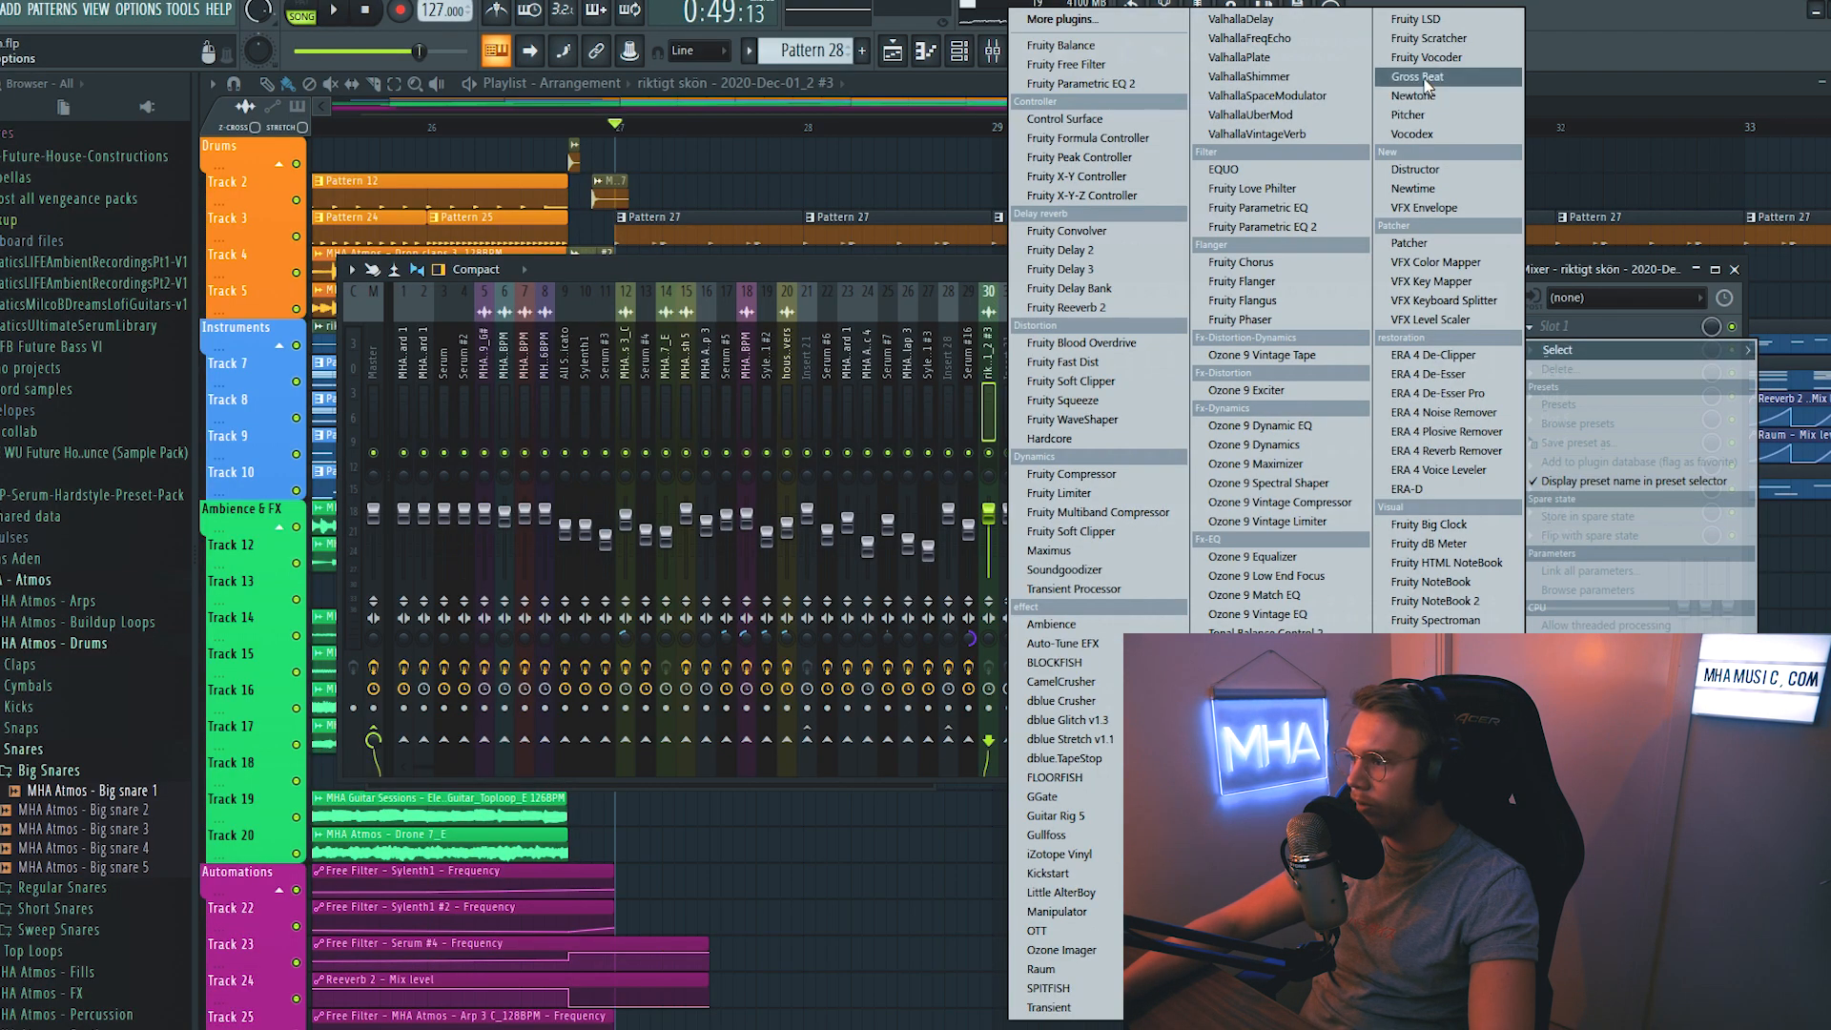
click(1160, 14)
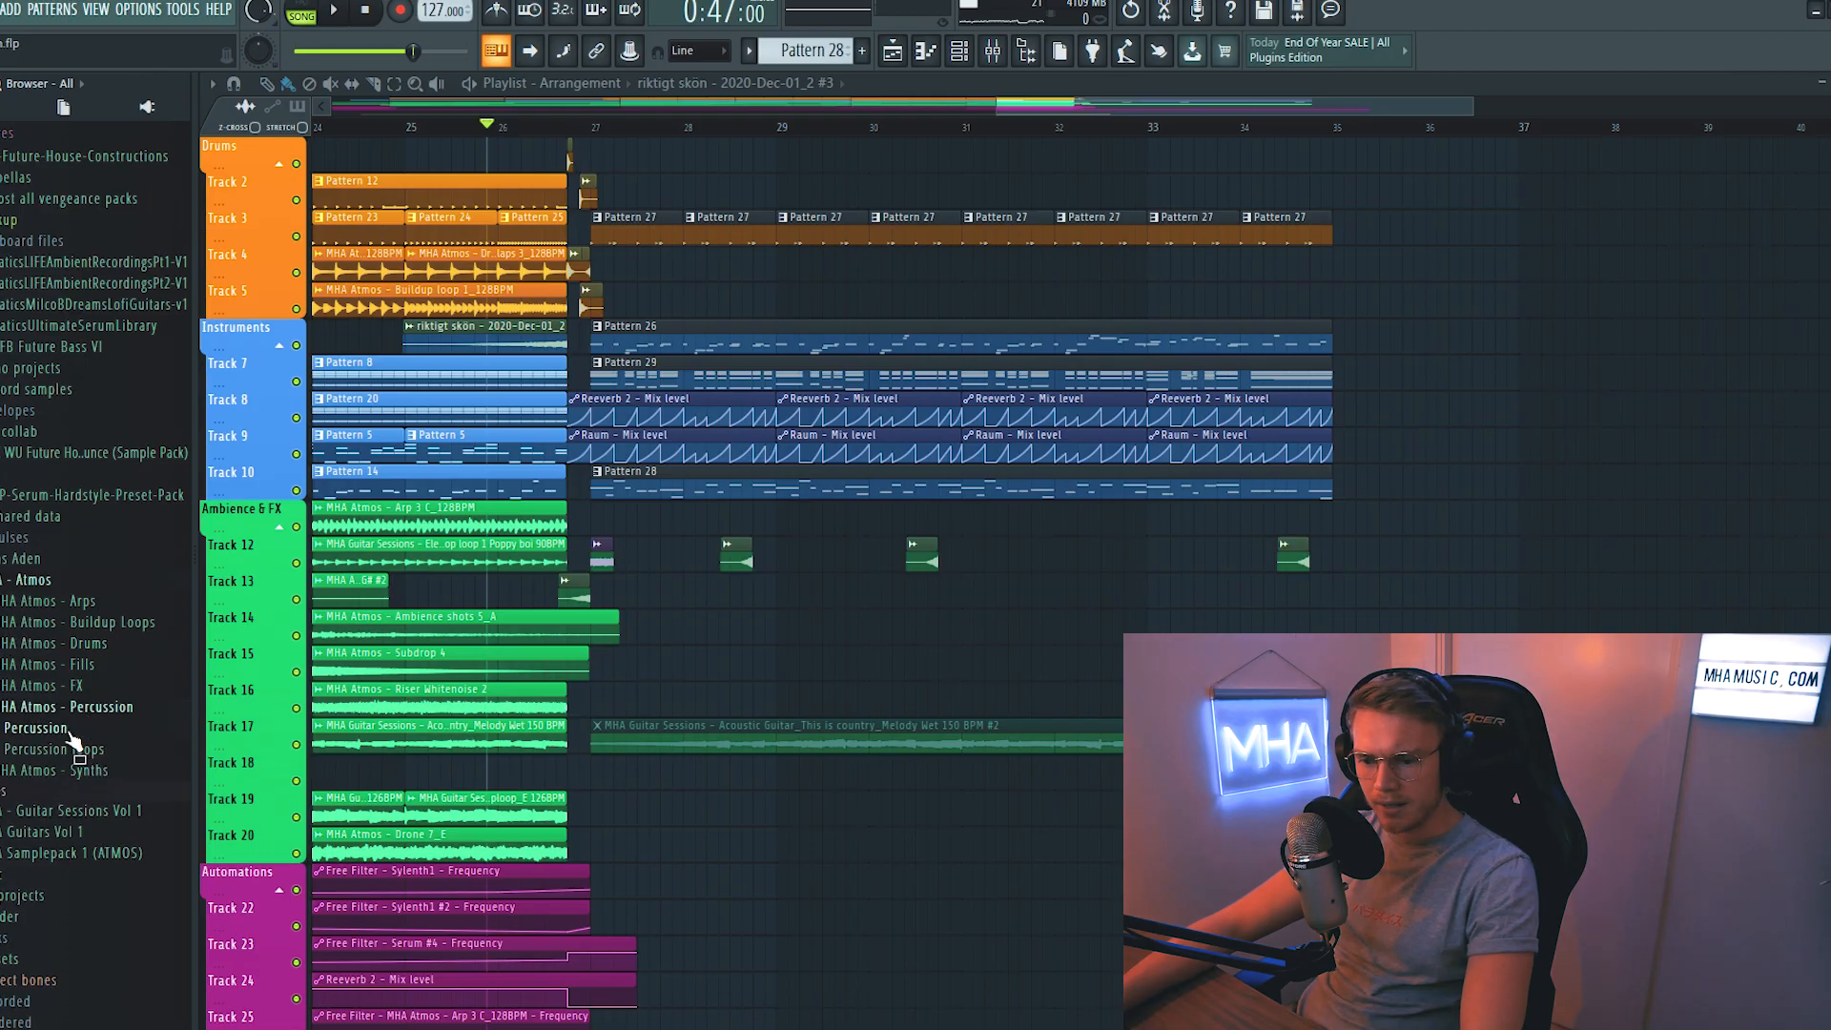
- Add the MHA Atmos - Exhaust 4 and Big snare 2 samples shortly before bar 29 and play the drop
click(134, 748)
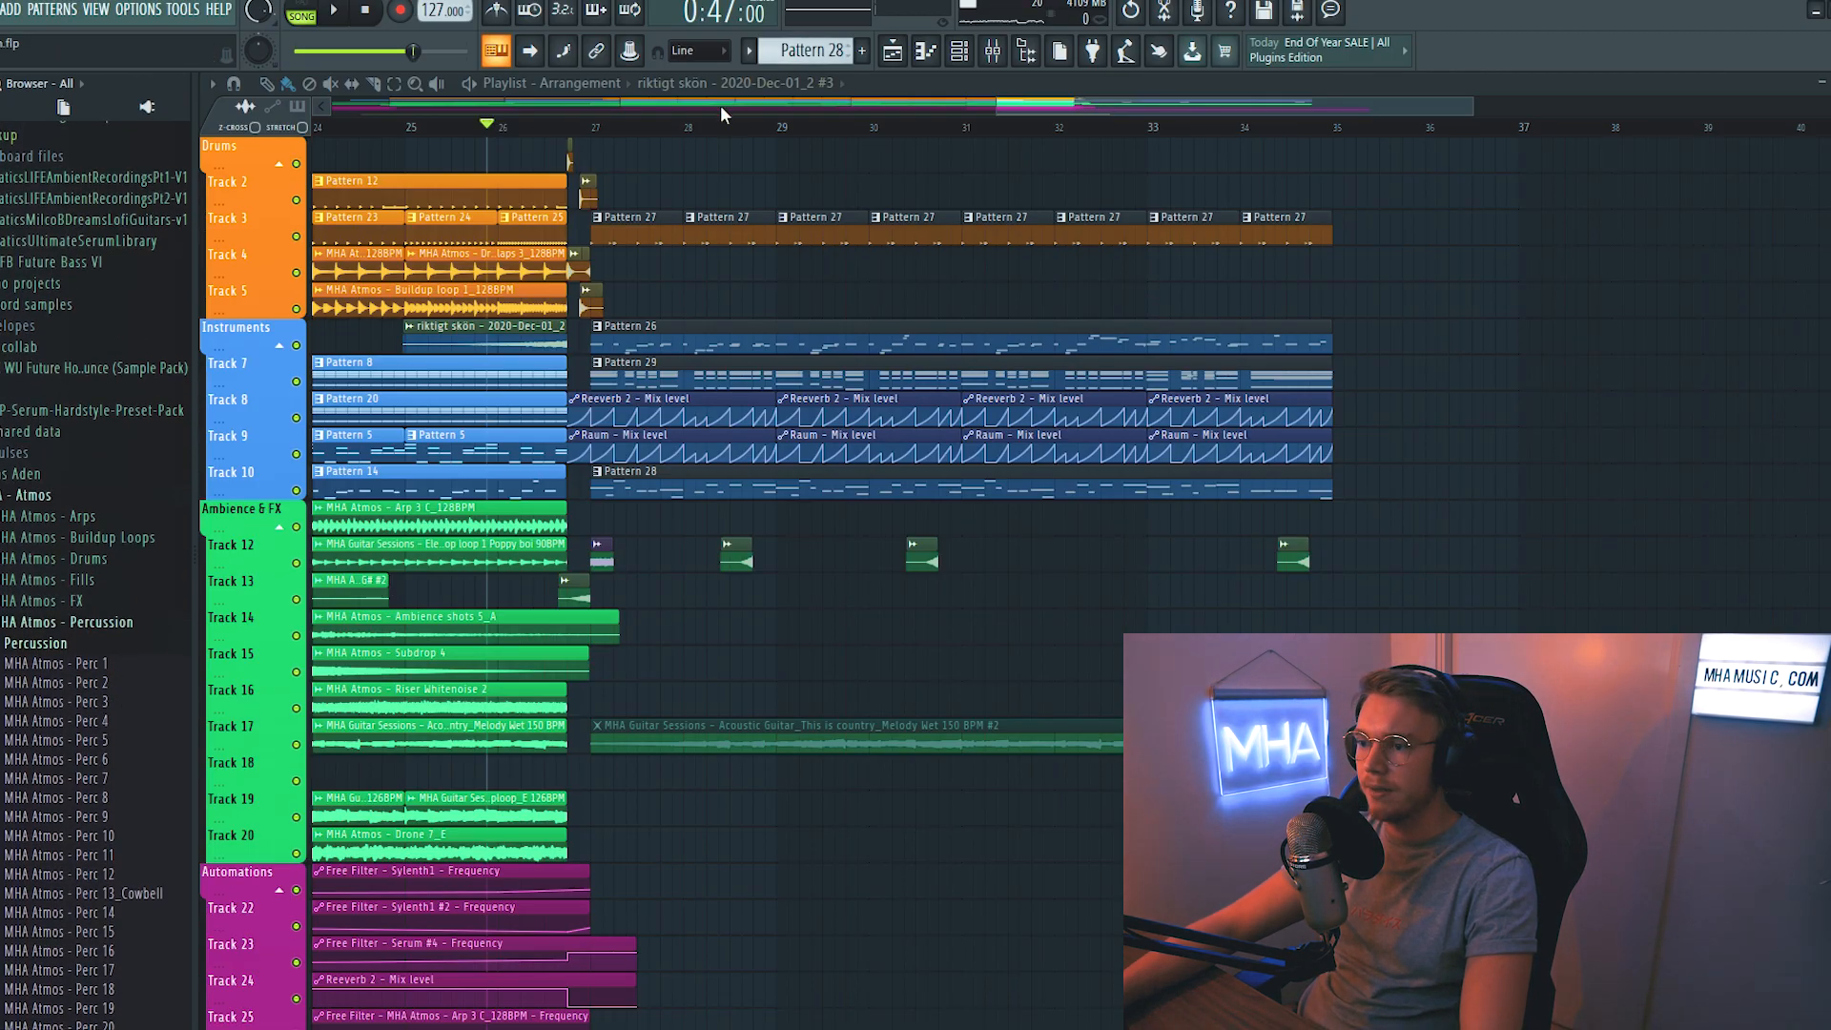
scroll(724, 111, up, 3)
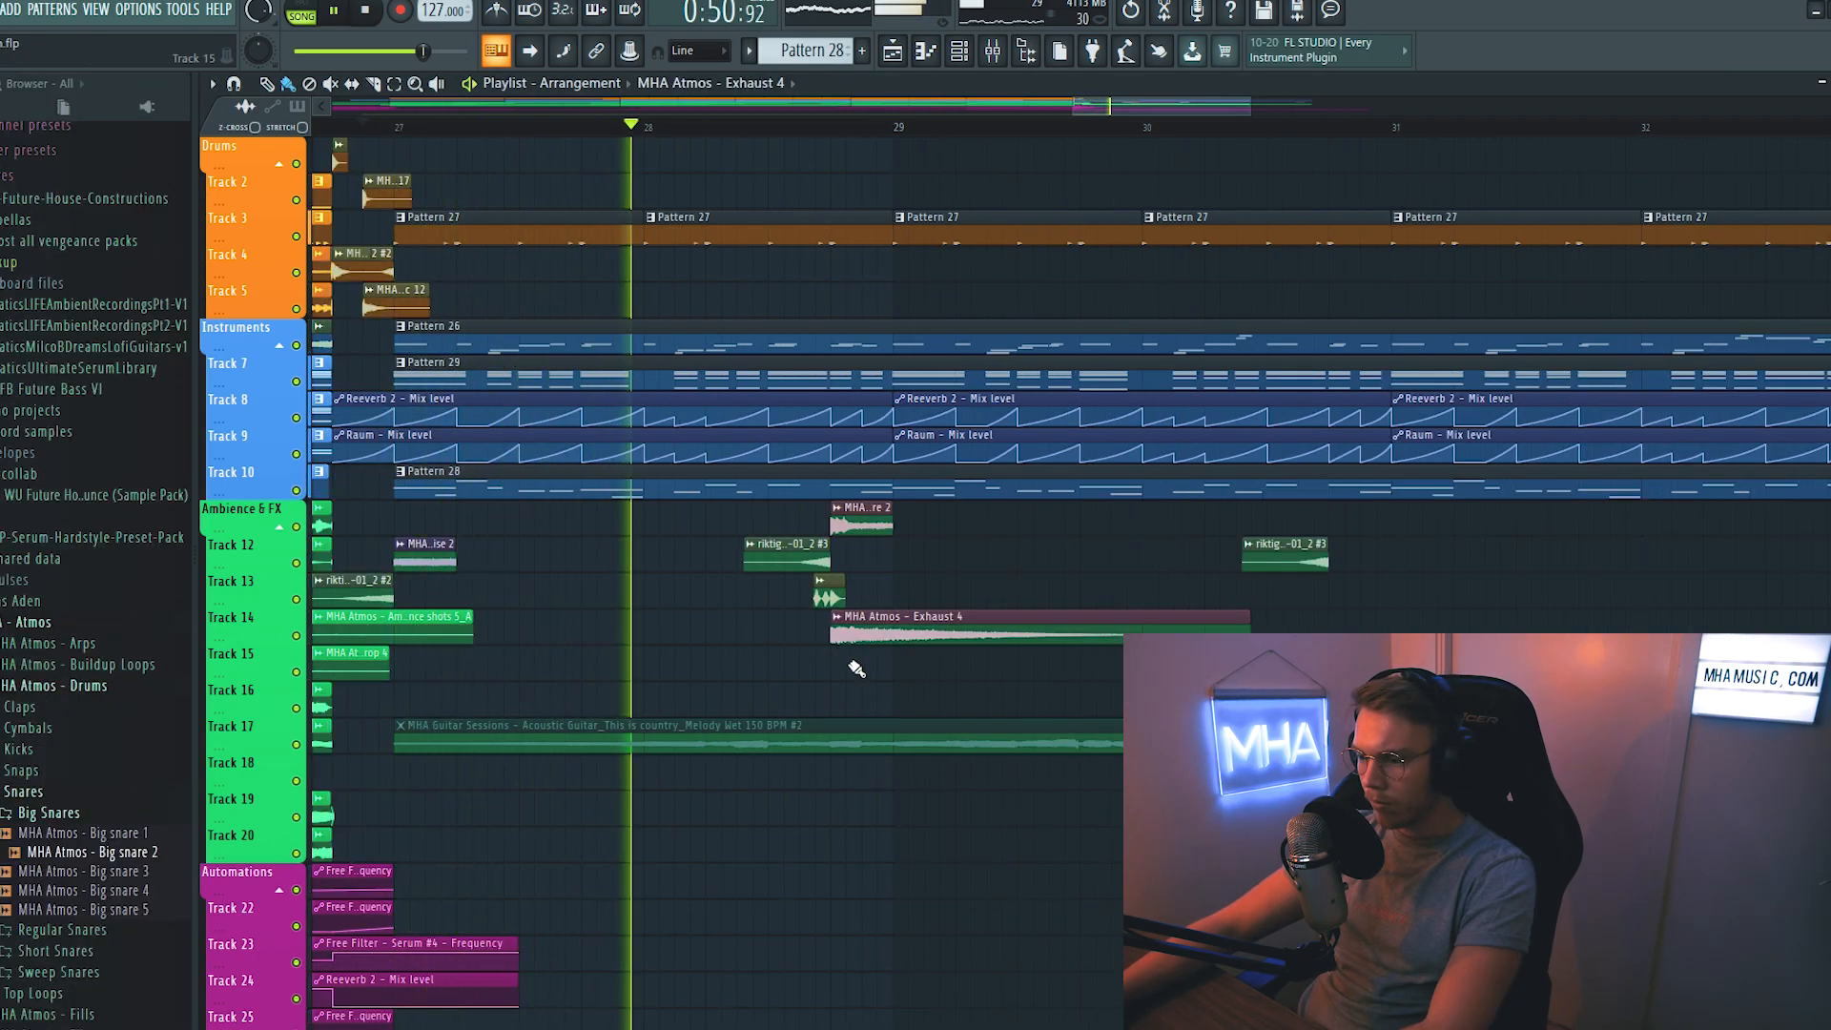
click(882, 510)
key(Escape)
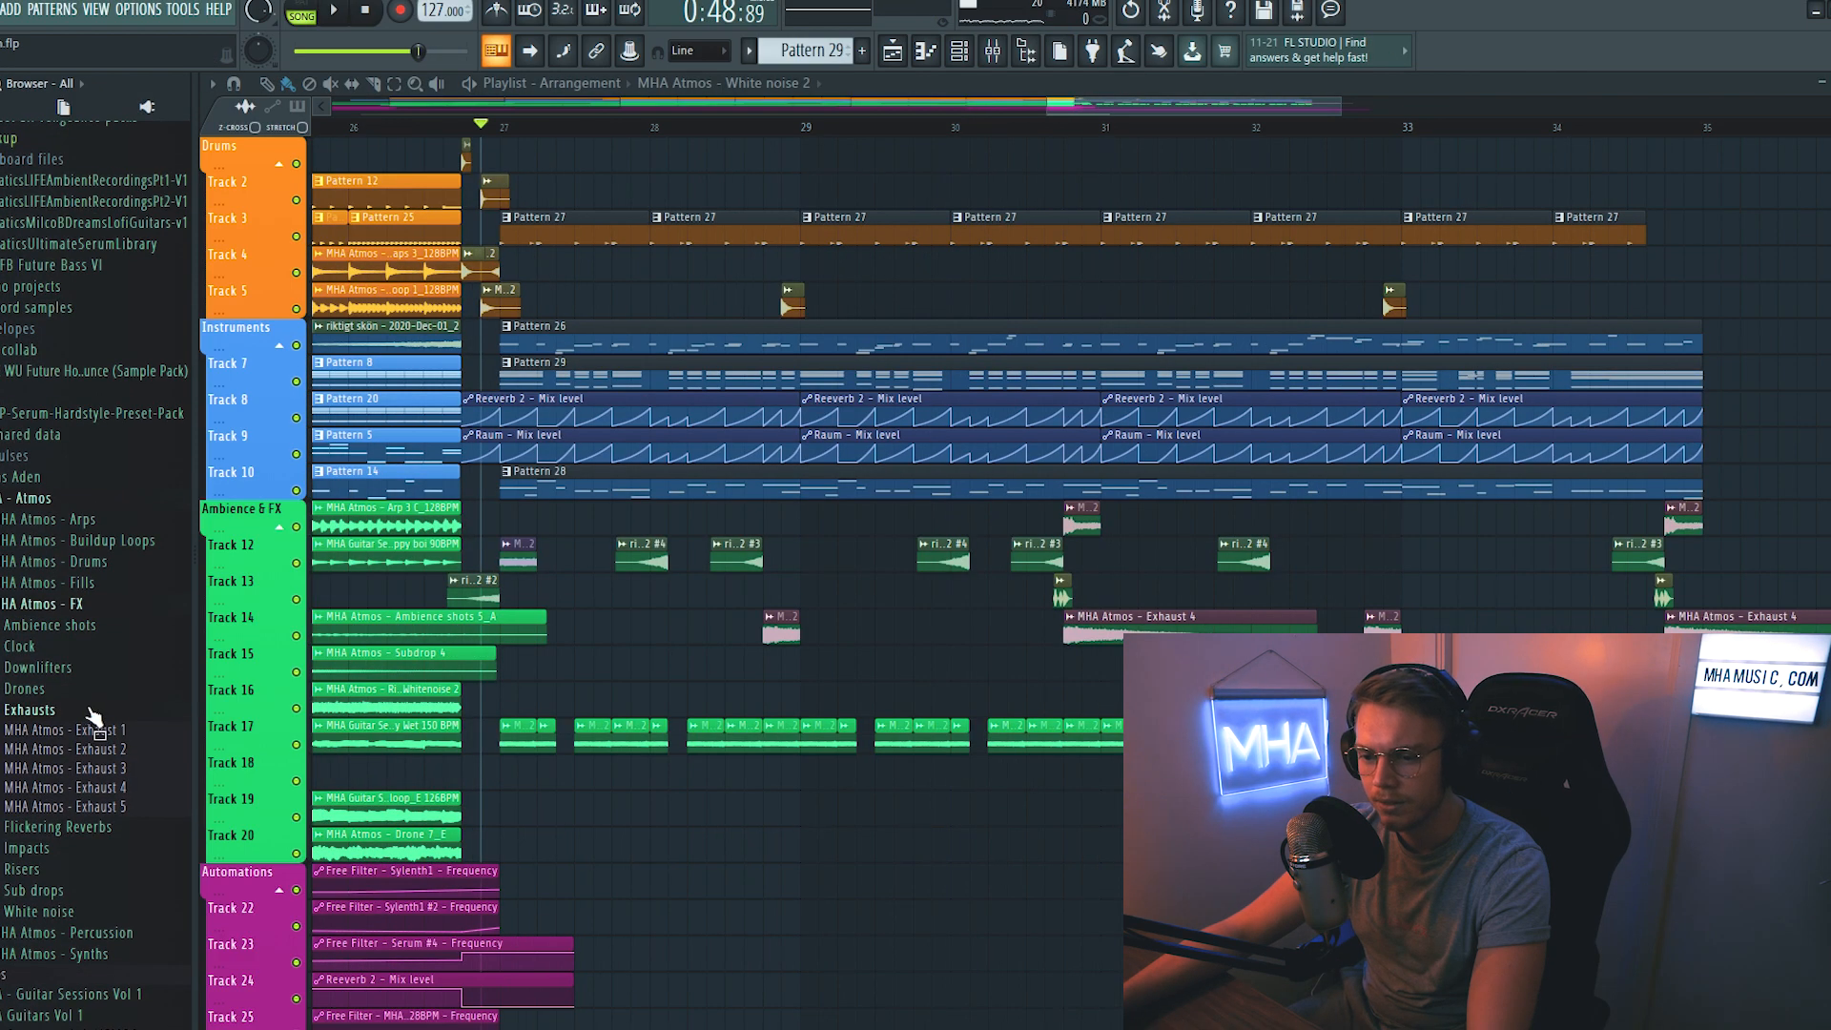
click(92, 714)
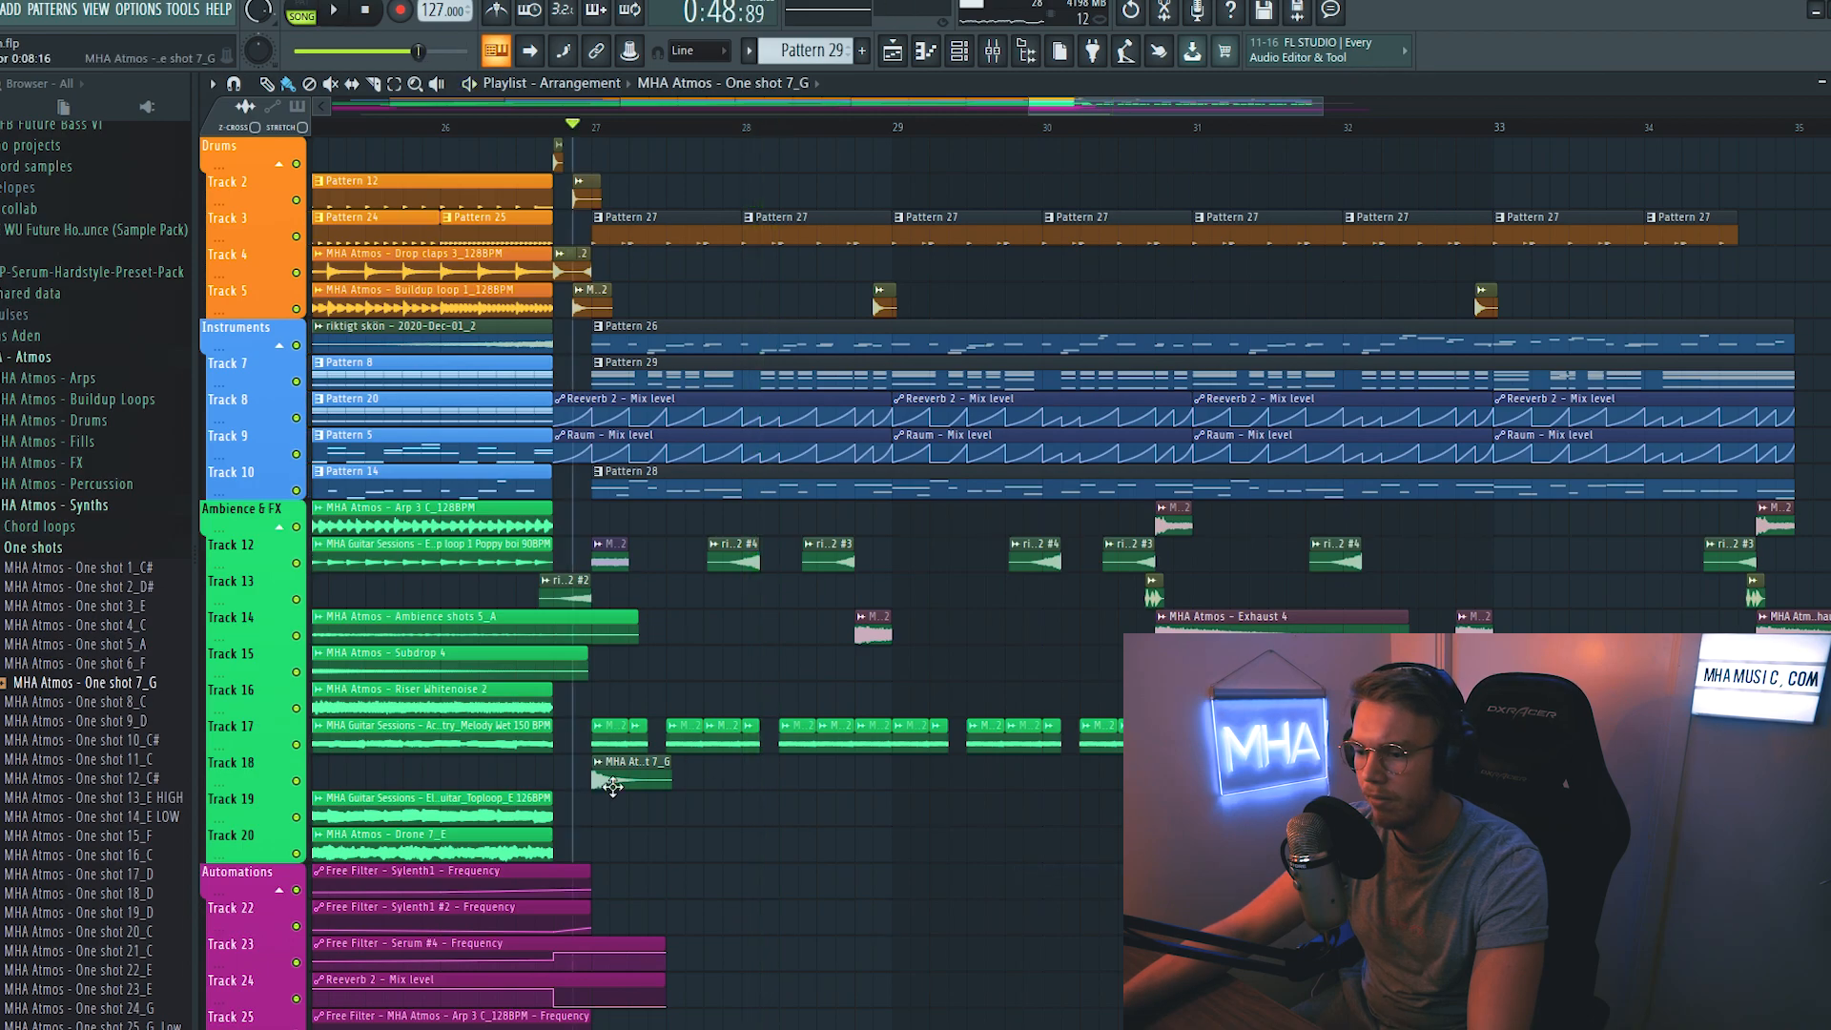
double_click(612, 787)
key(Escape)
scroll(763, 286, up, 5)
key(space)
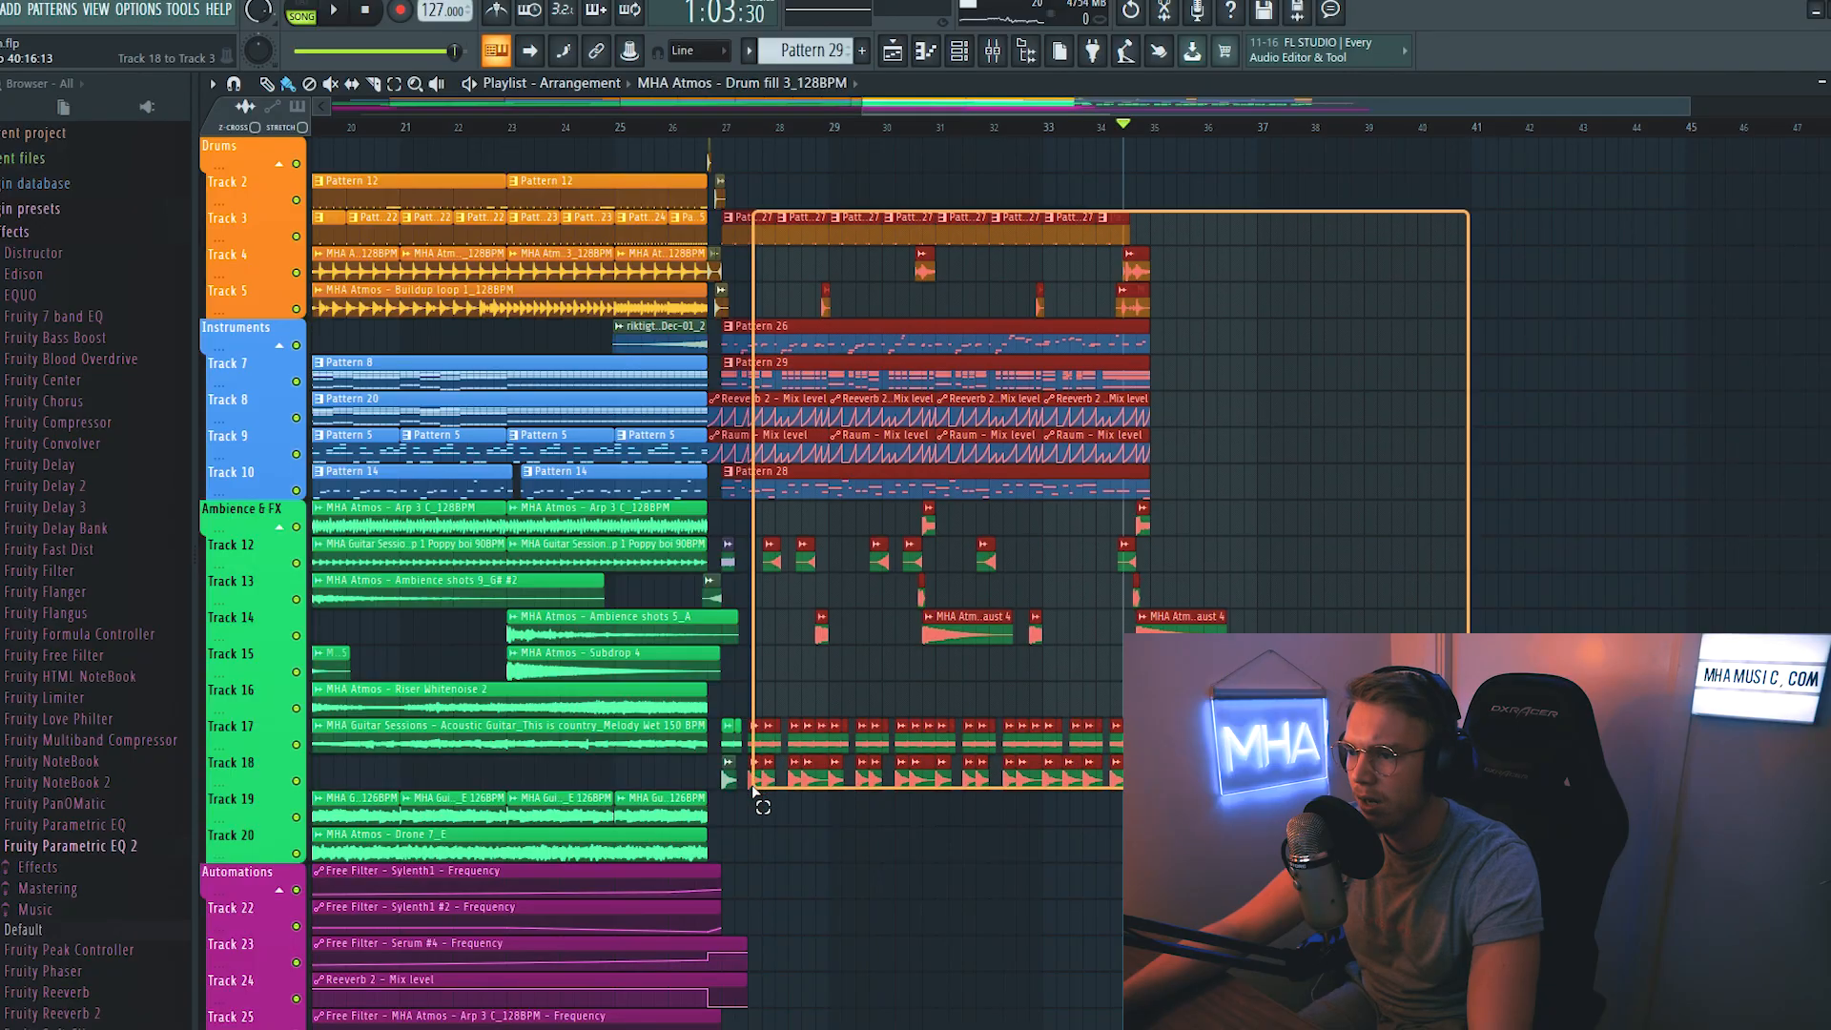
mouse_move(747, 776)
mouse_down()
mouse_move(737, 832)
mouse_move(730, 777)
mouse_up()
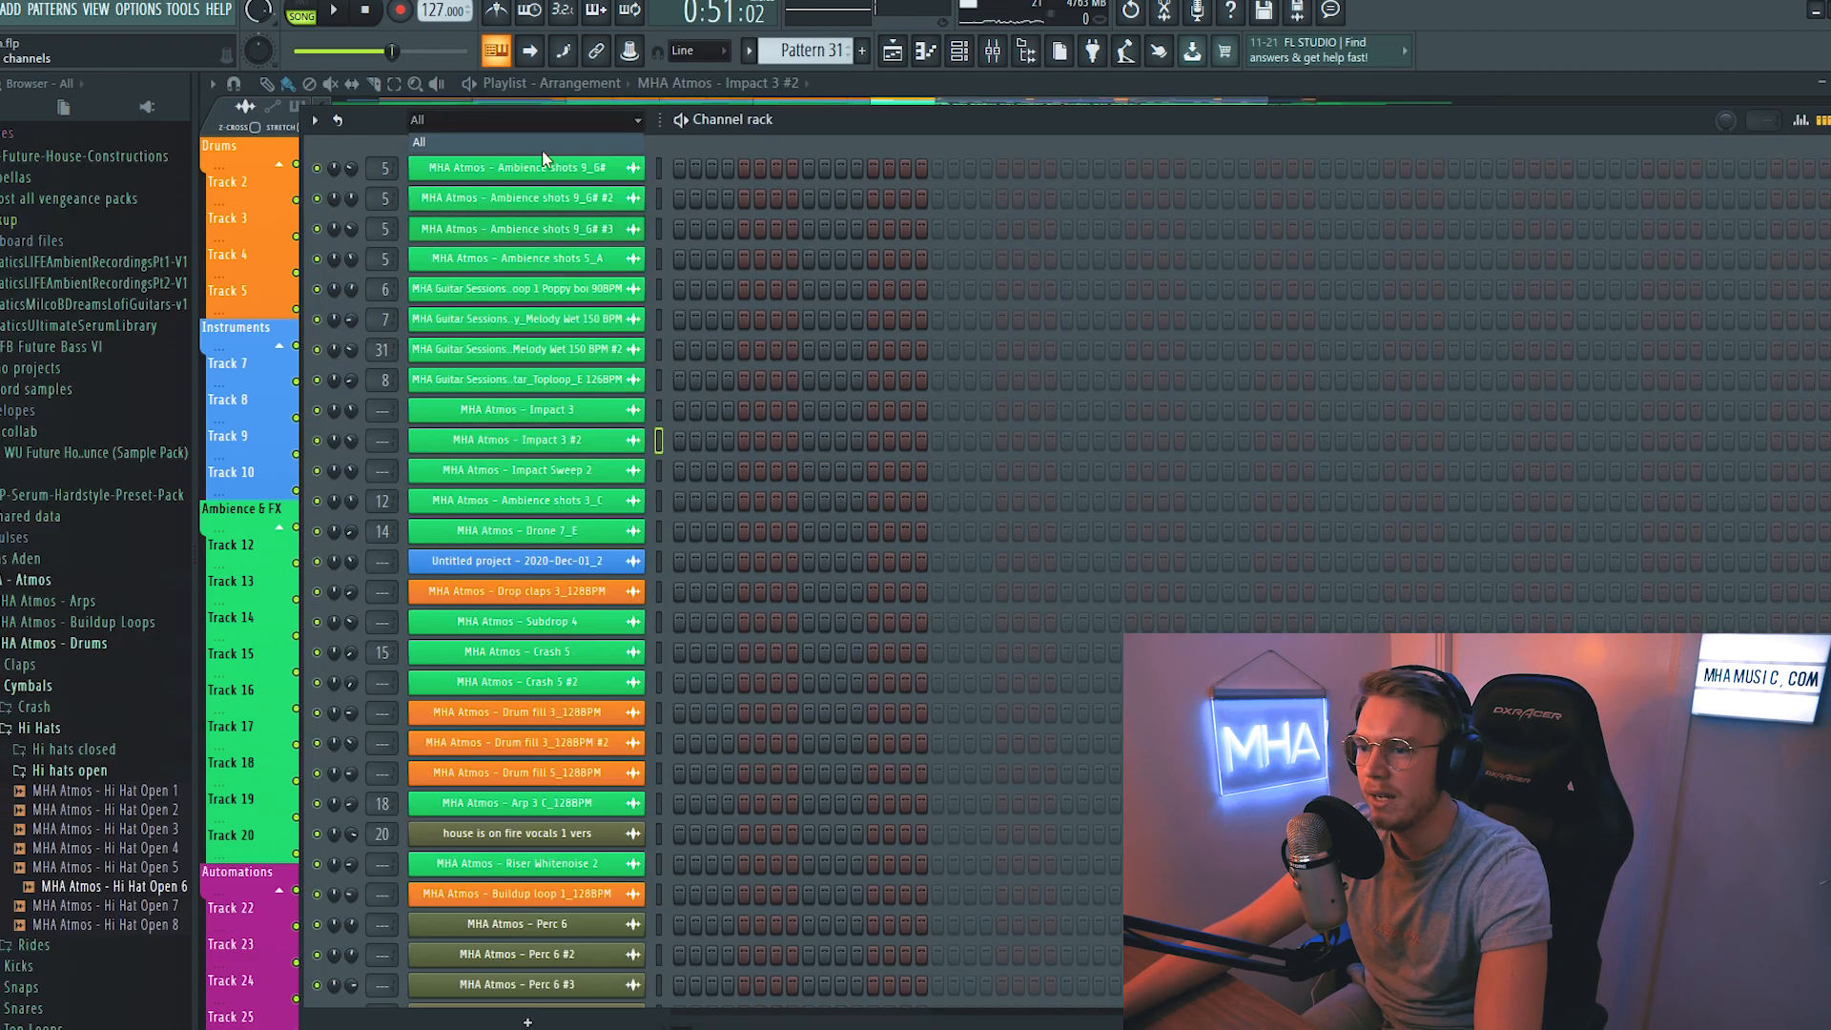
- Solo the first Instruments track with Pattern 26, play it from bar 27 and open its piano roll
scroll(808, 56, down, 1)
key(F6)
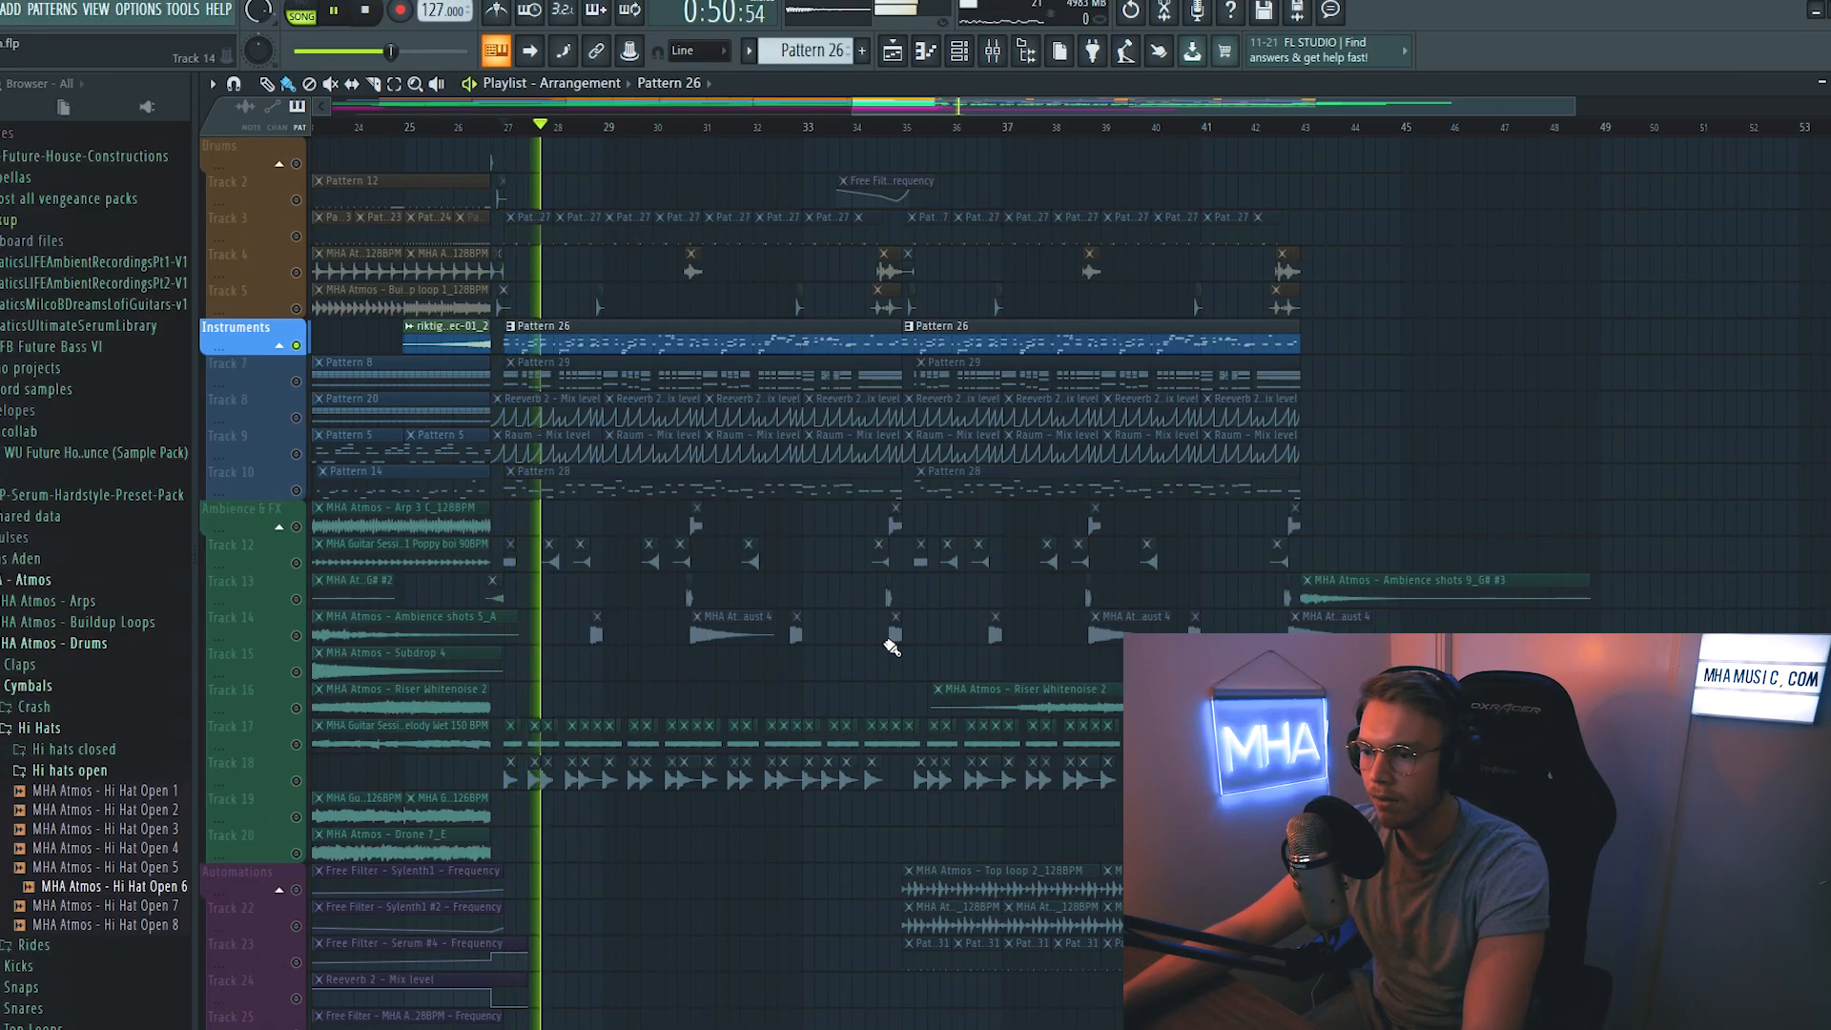
key(space)
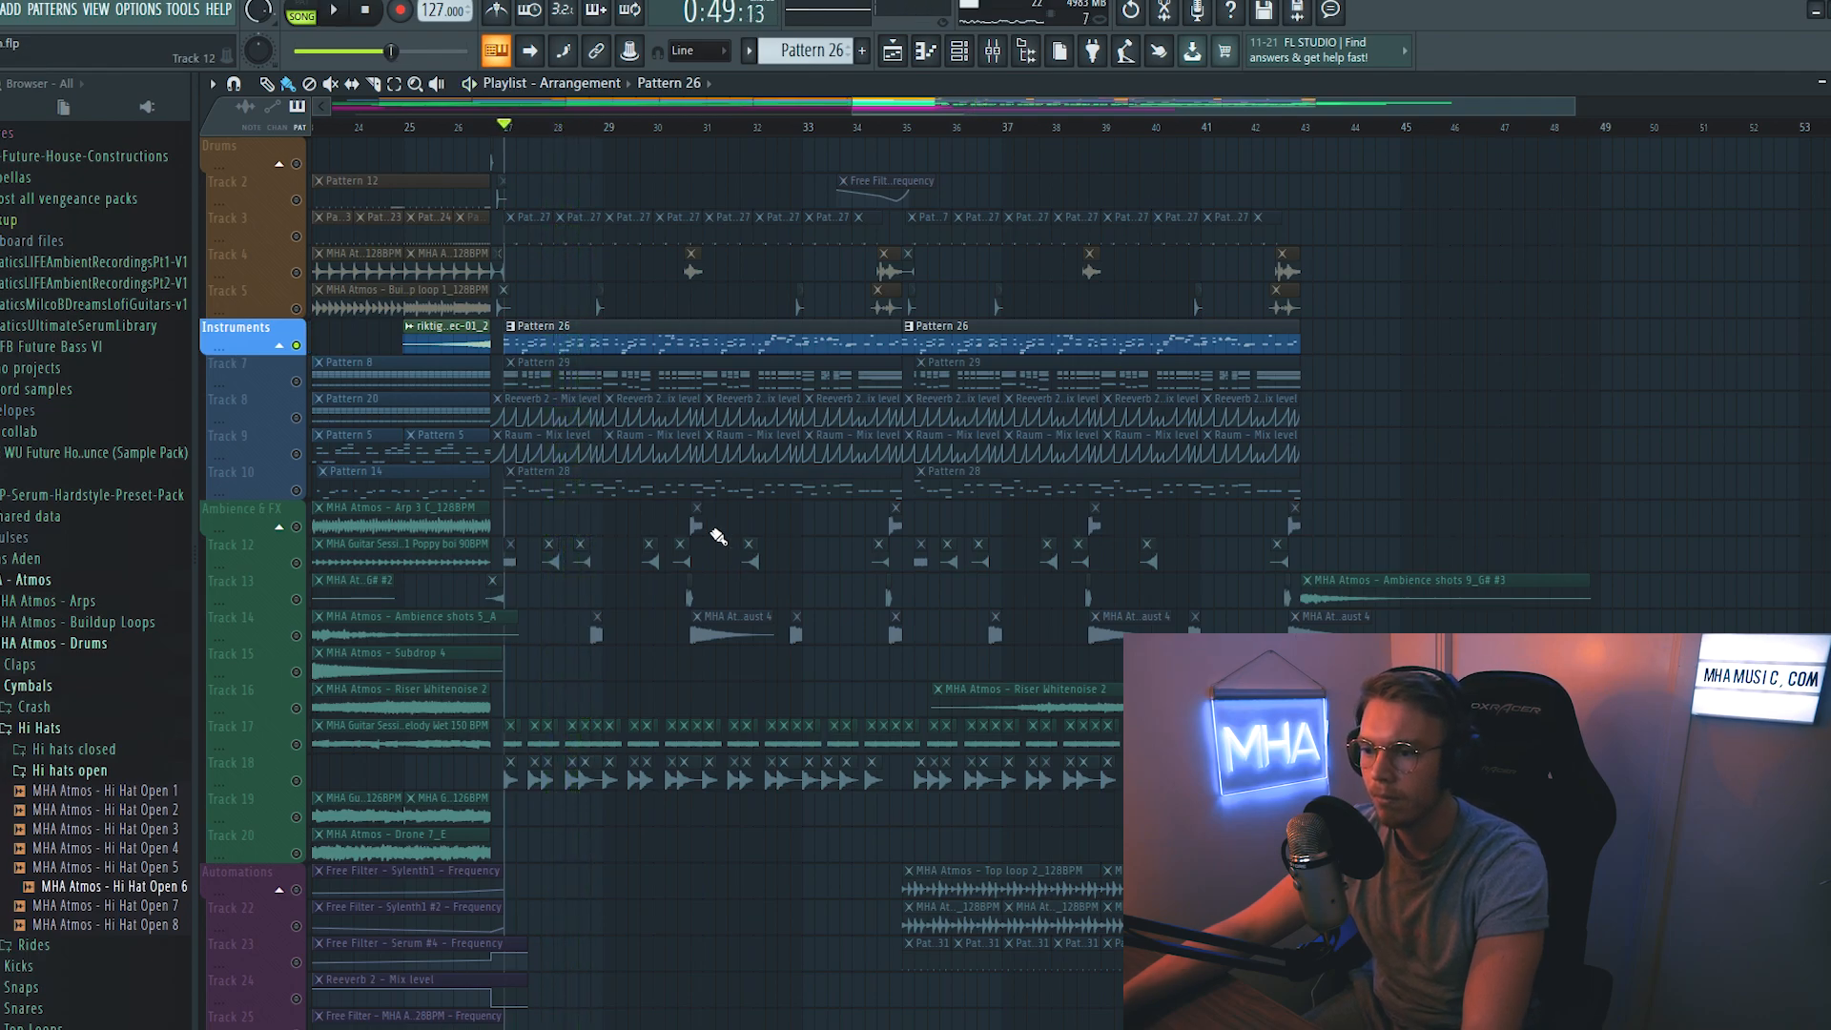
key(F7)
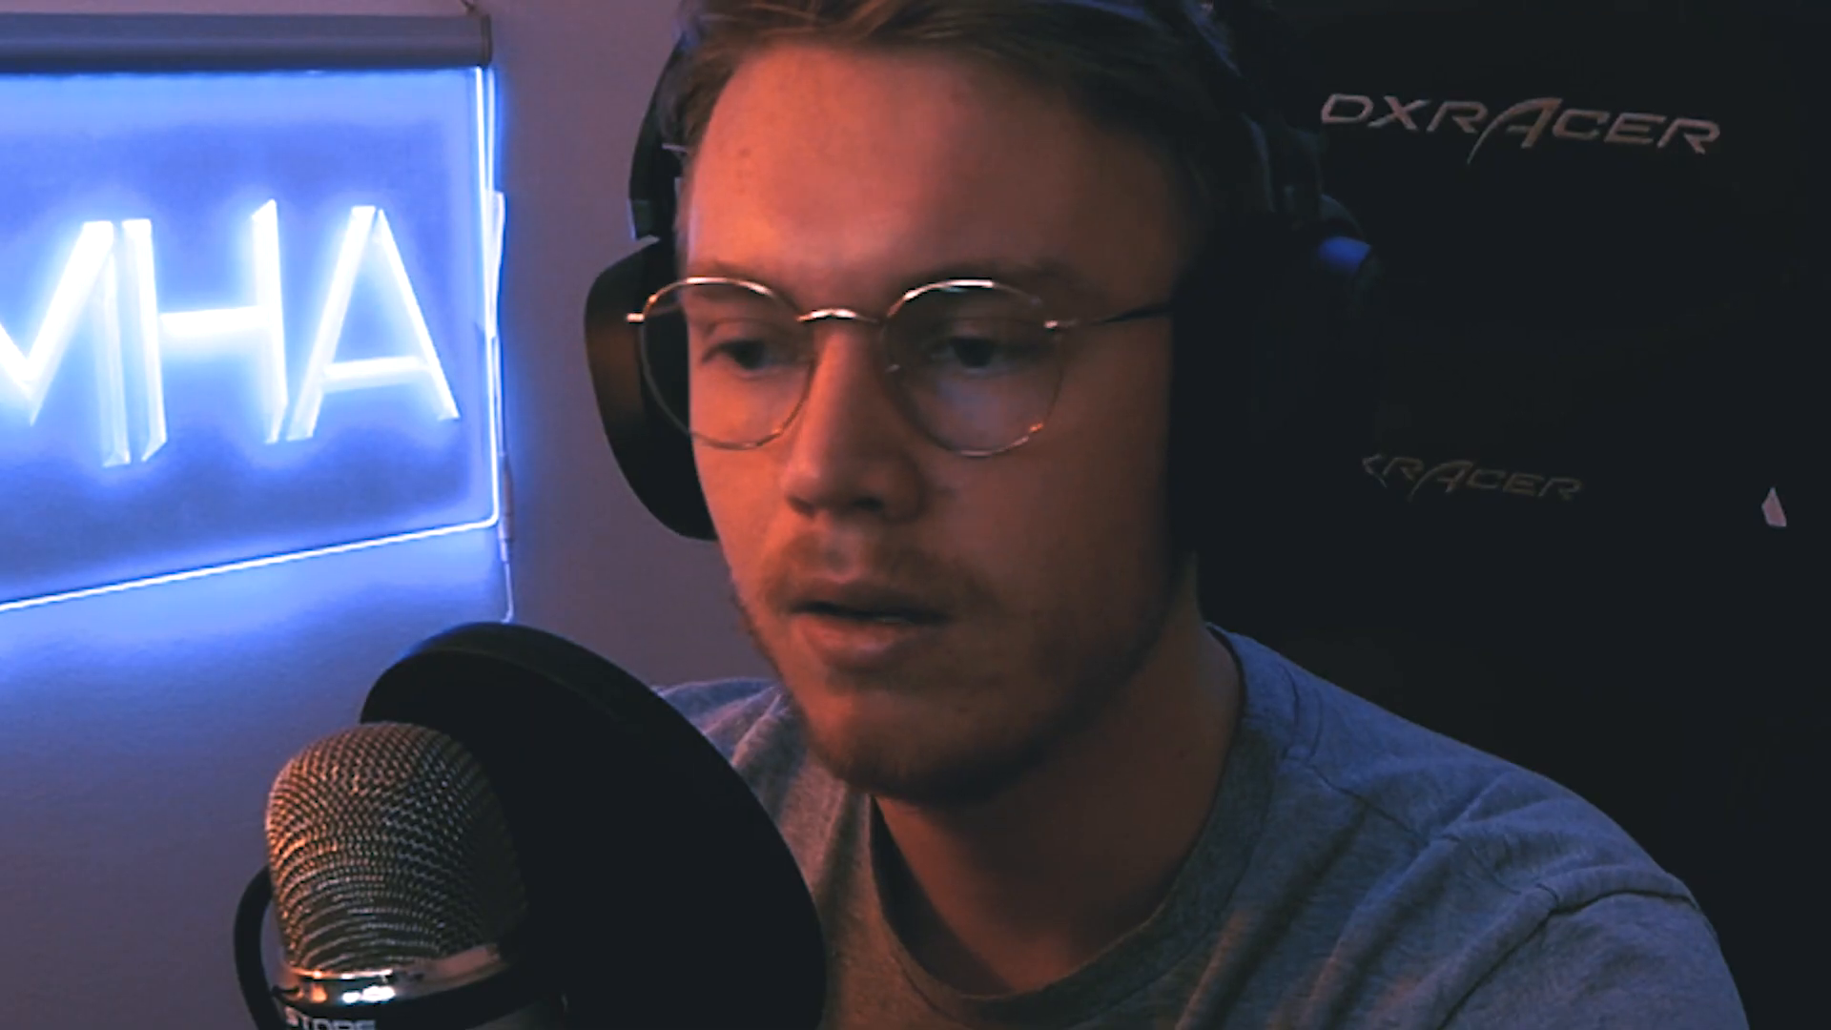